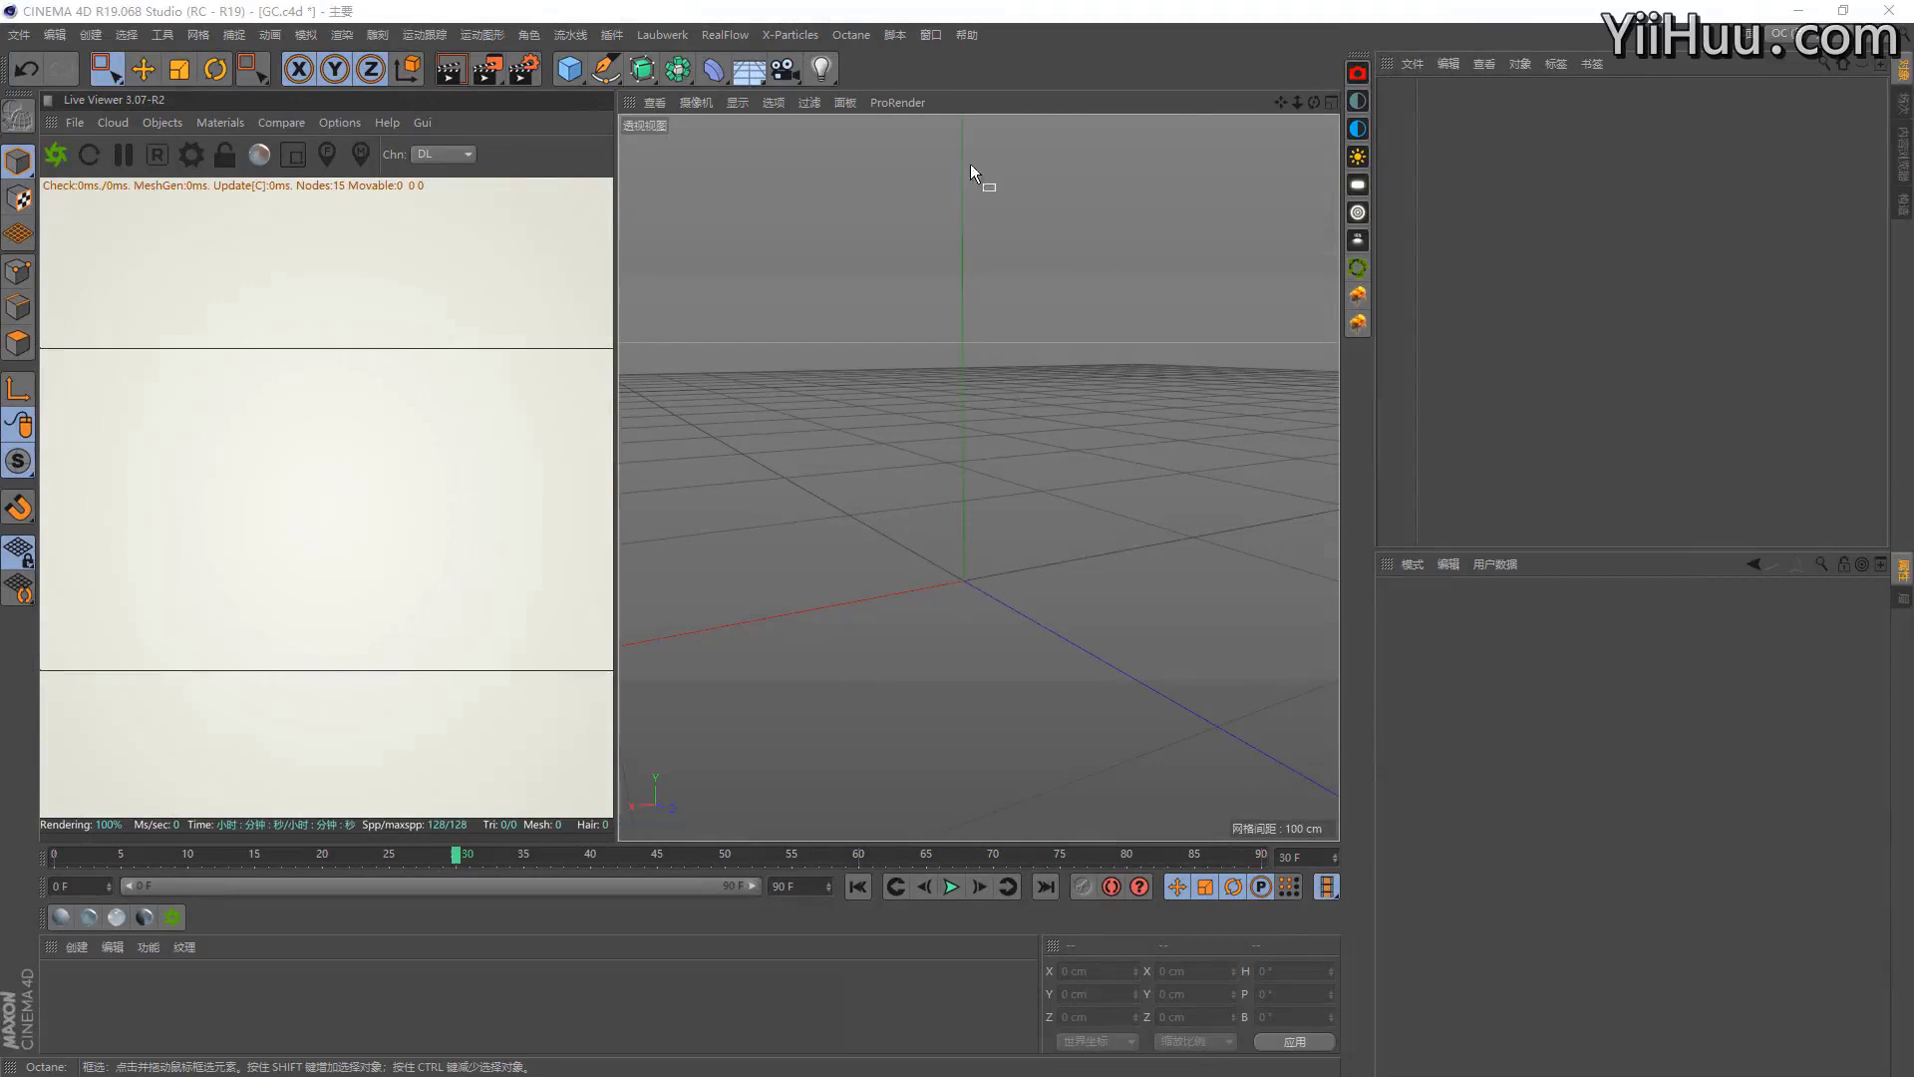
Open the Content Browser and browse the Low-poly, Default Presets and Visualize libraries.
click(930, 34)
click(1008, 151)
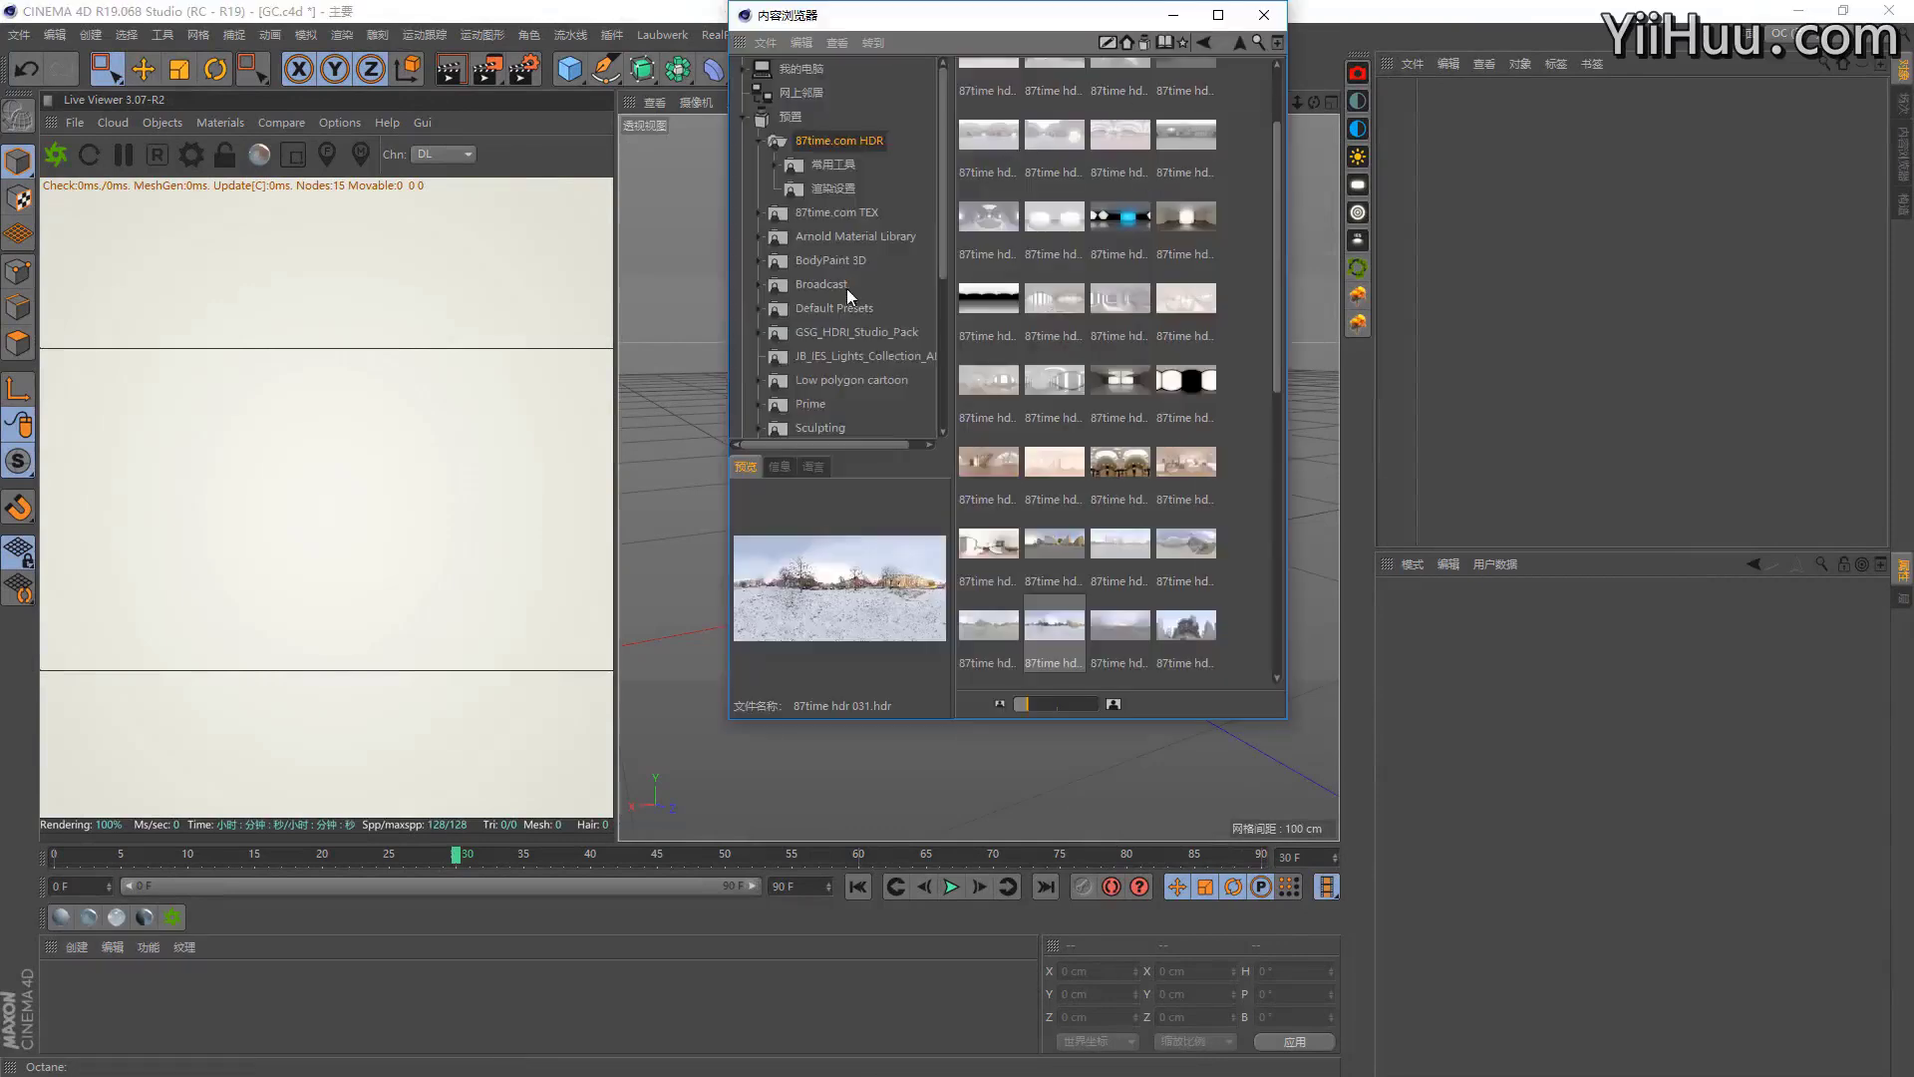
scroll(846, 289, down, 3)
click(817, 258)
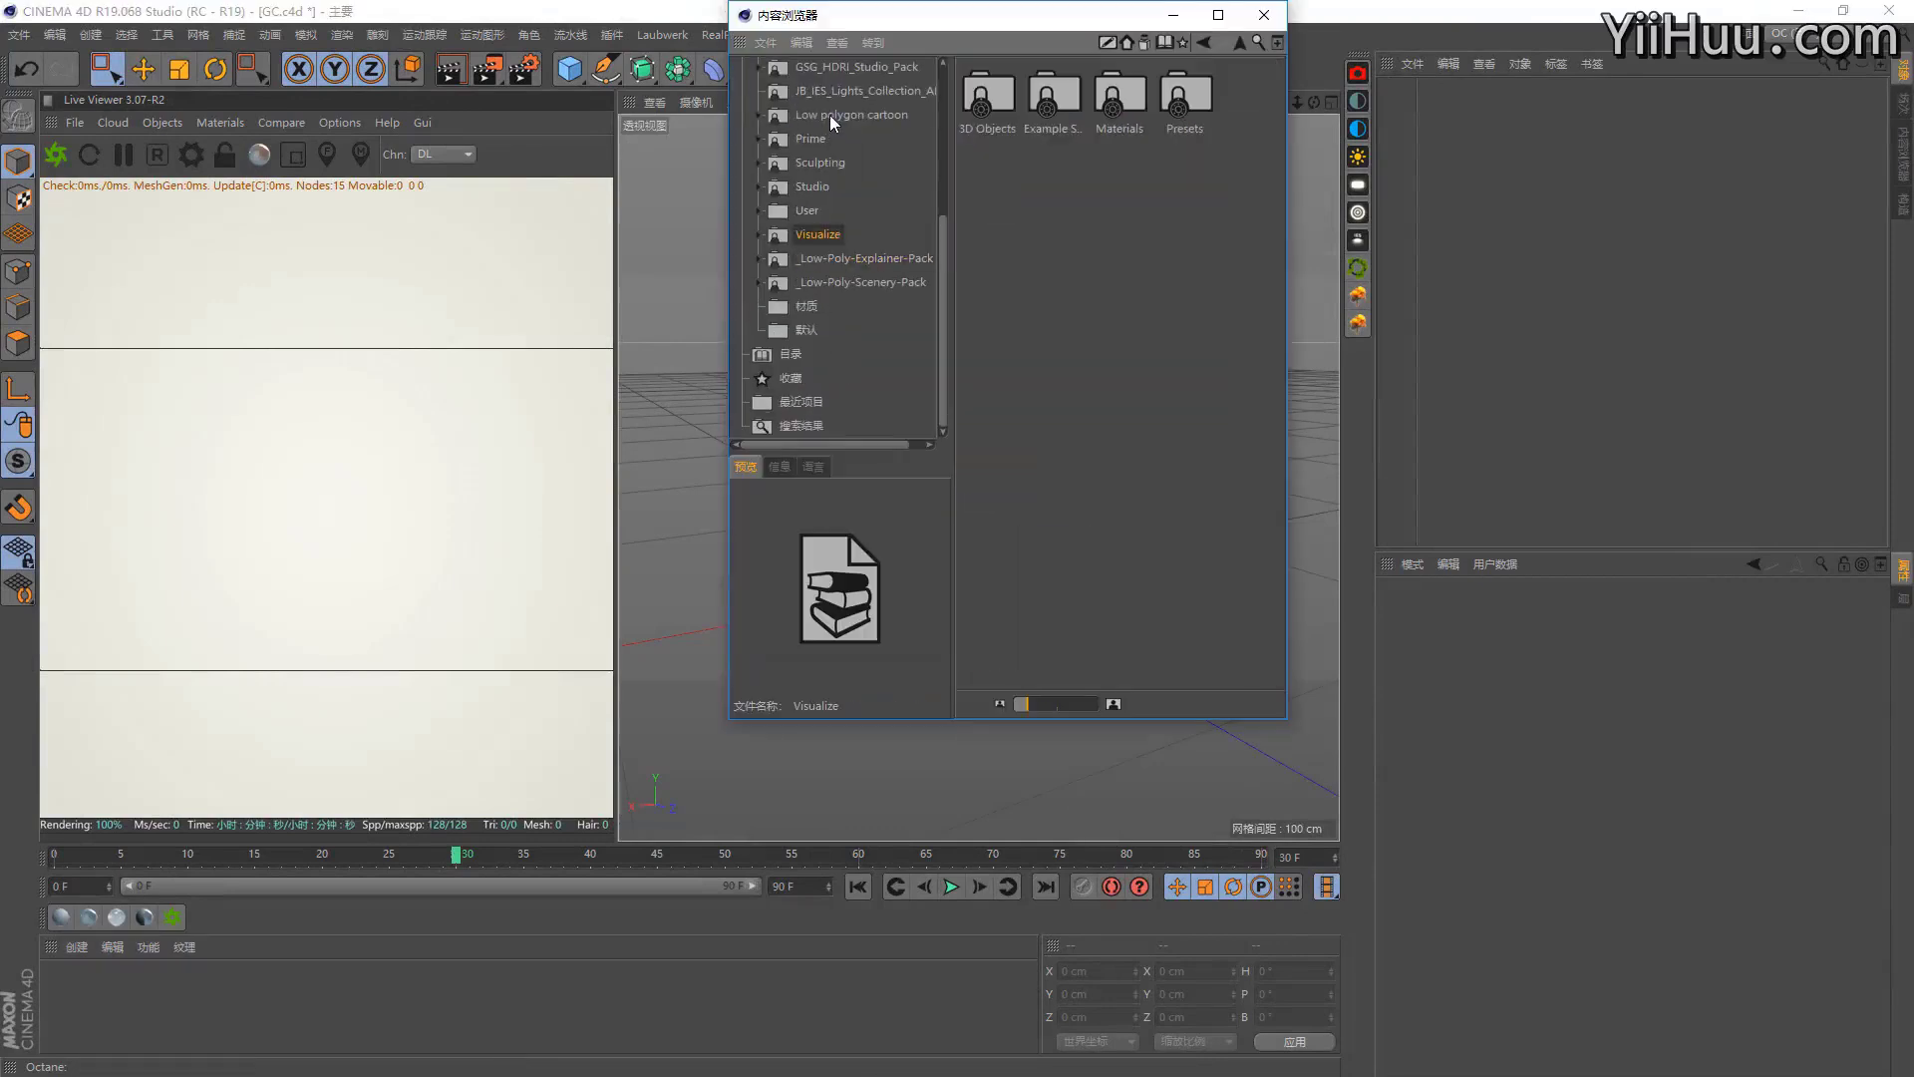
click(830, 116)
scroll(853, 189, up, 5)
click(840, 282)
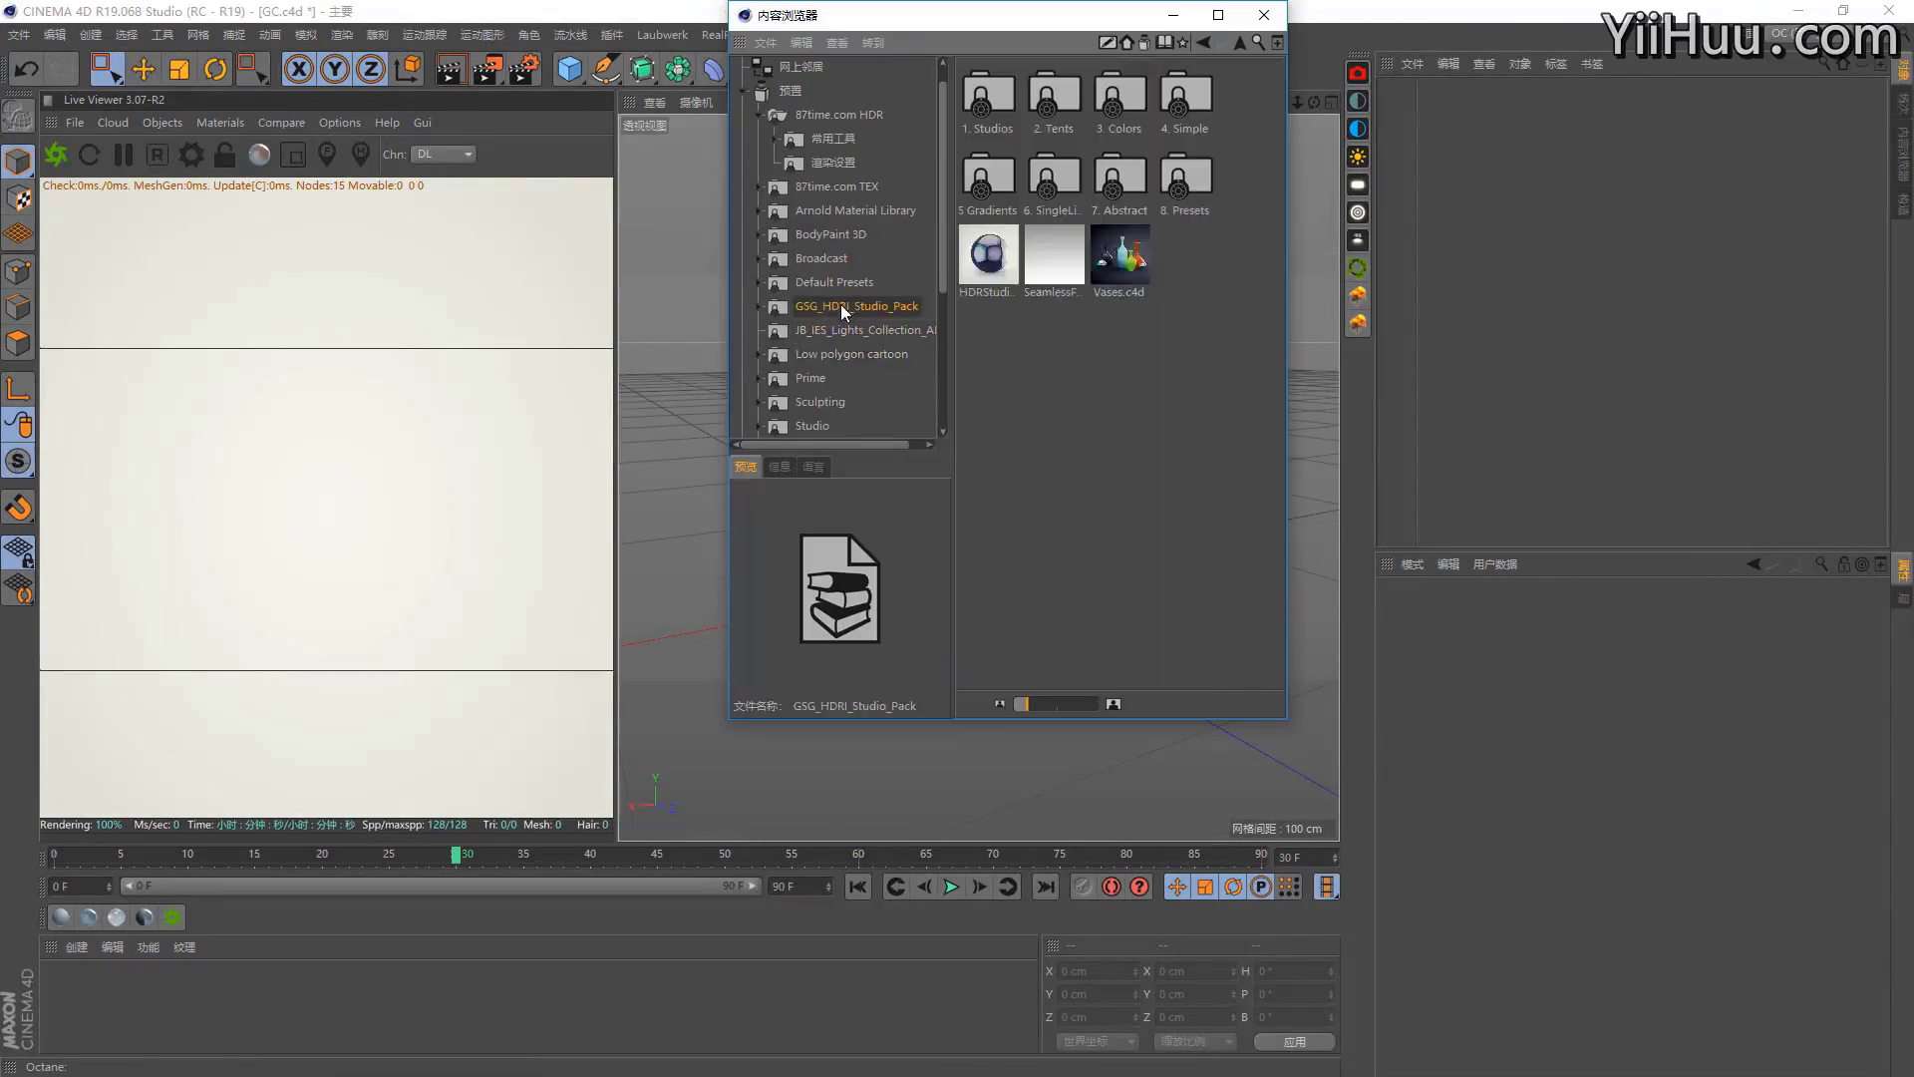
scroll(833, 284, down, 5)
click(823, 254)
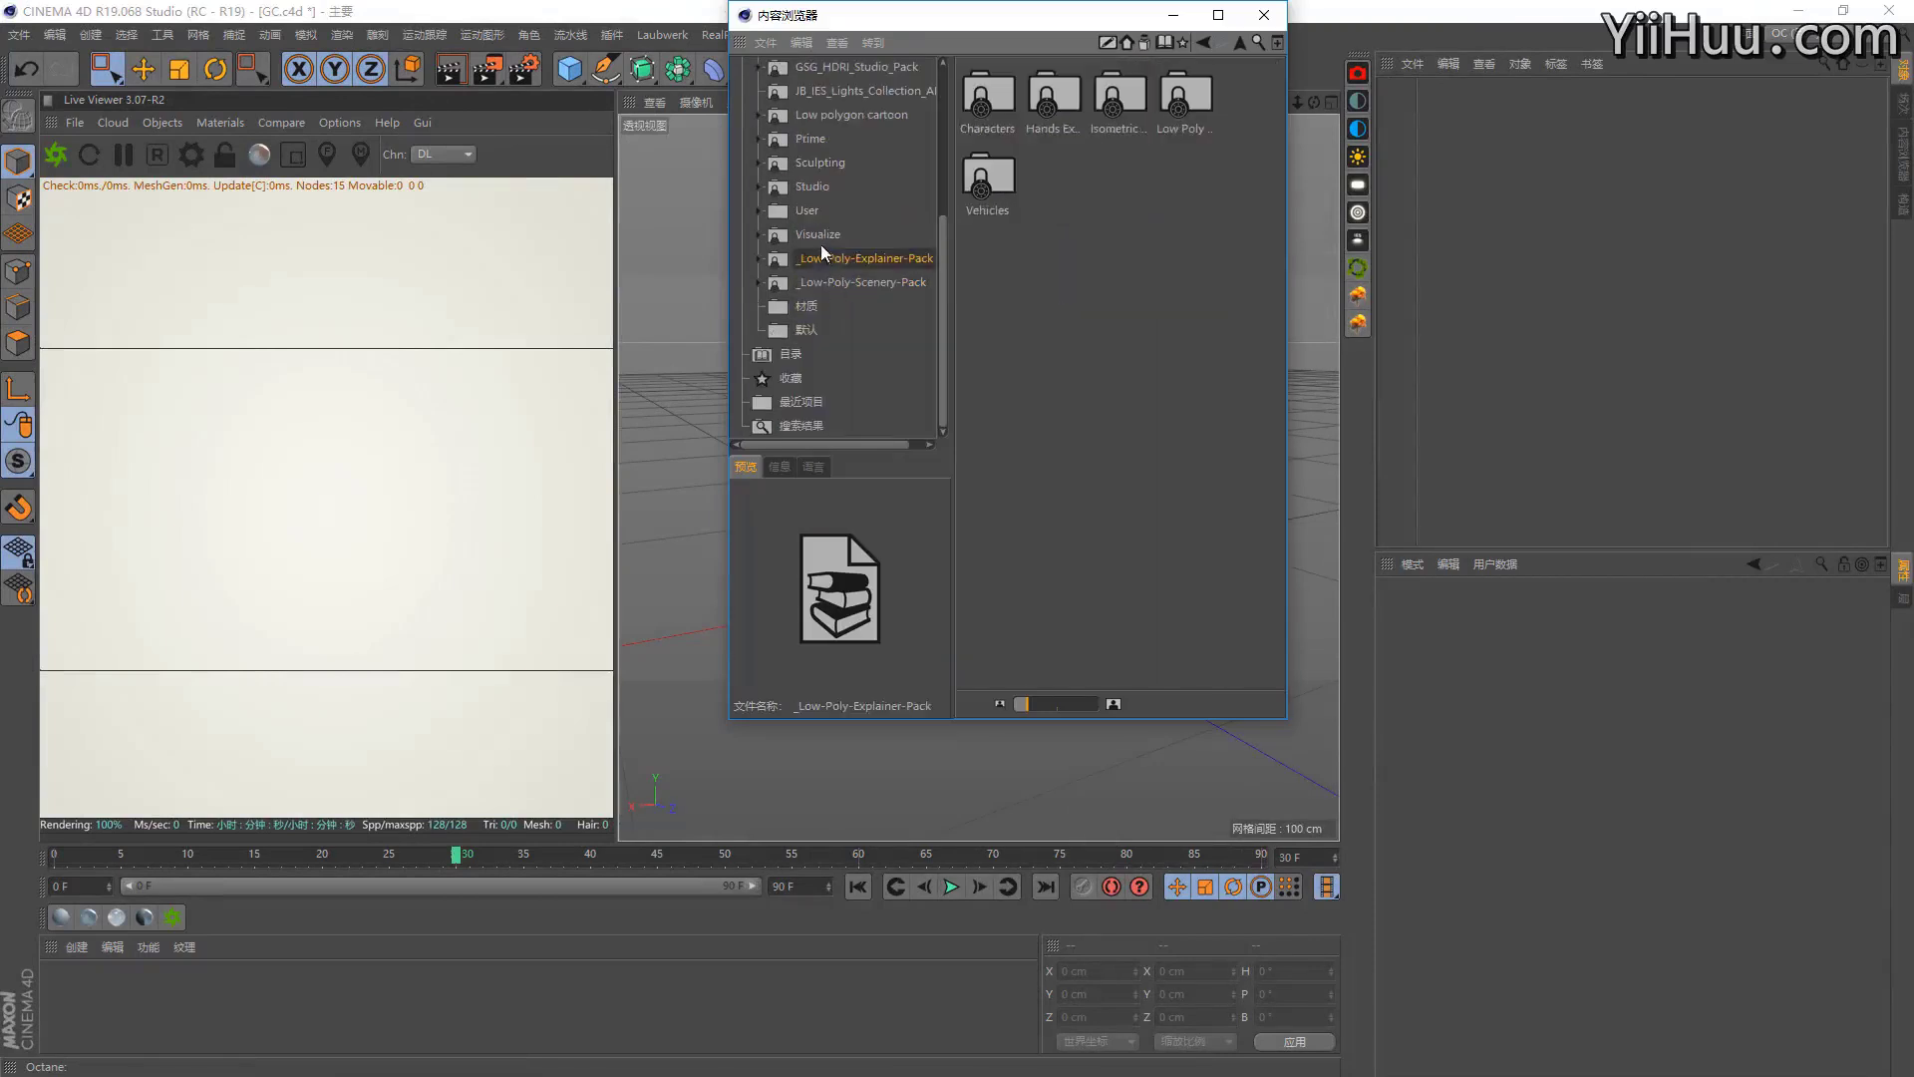
click(822, 258)
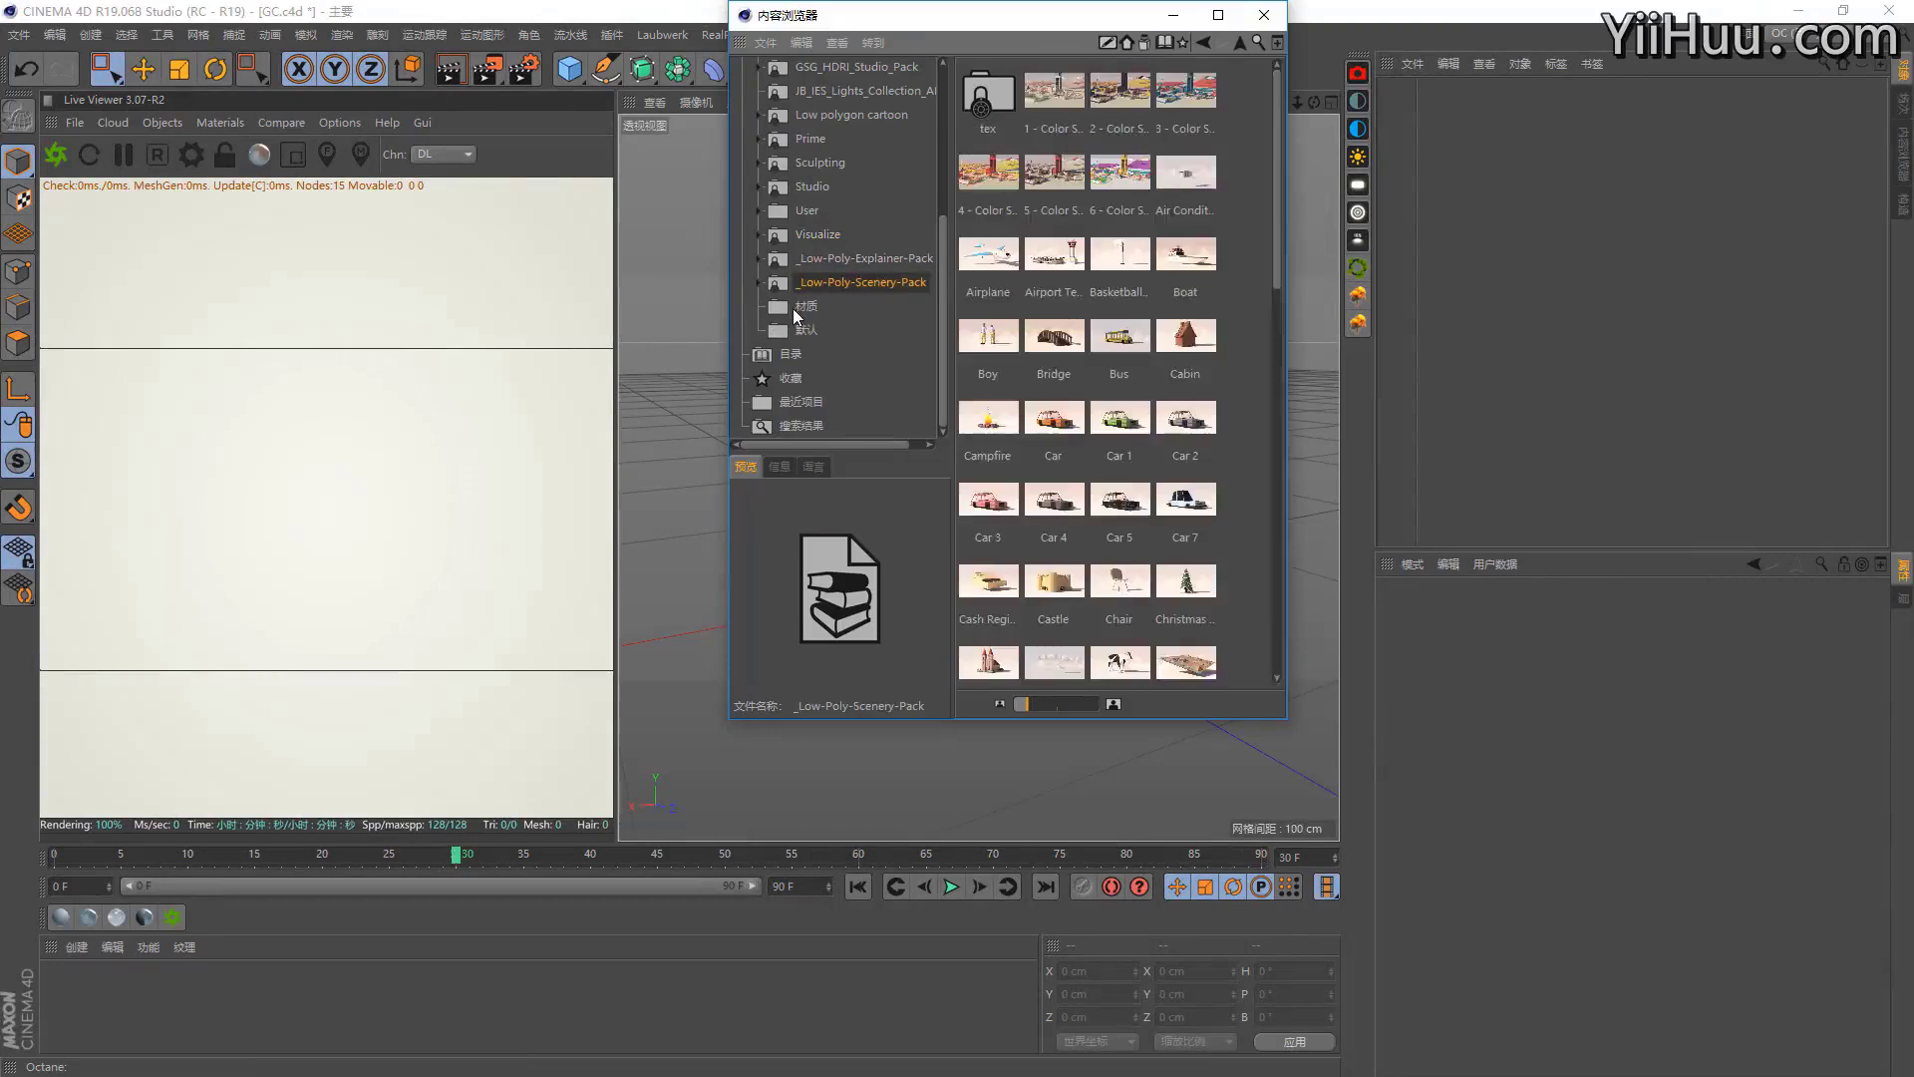
click(821, 306)
scroll(821, 297, up, 5)
Browse the GSG_HDRI_Studio_Pack, Prime, Default Presets and Arnold Material libraries.
click(840, 311)
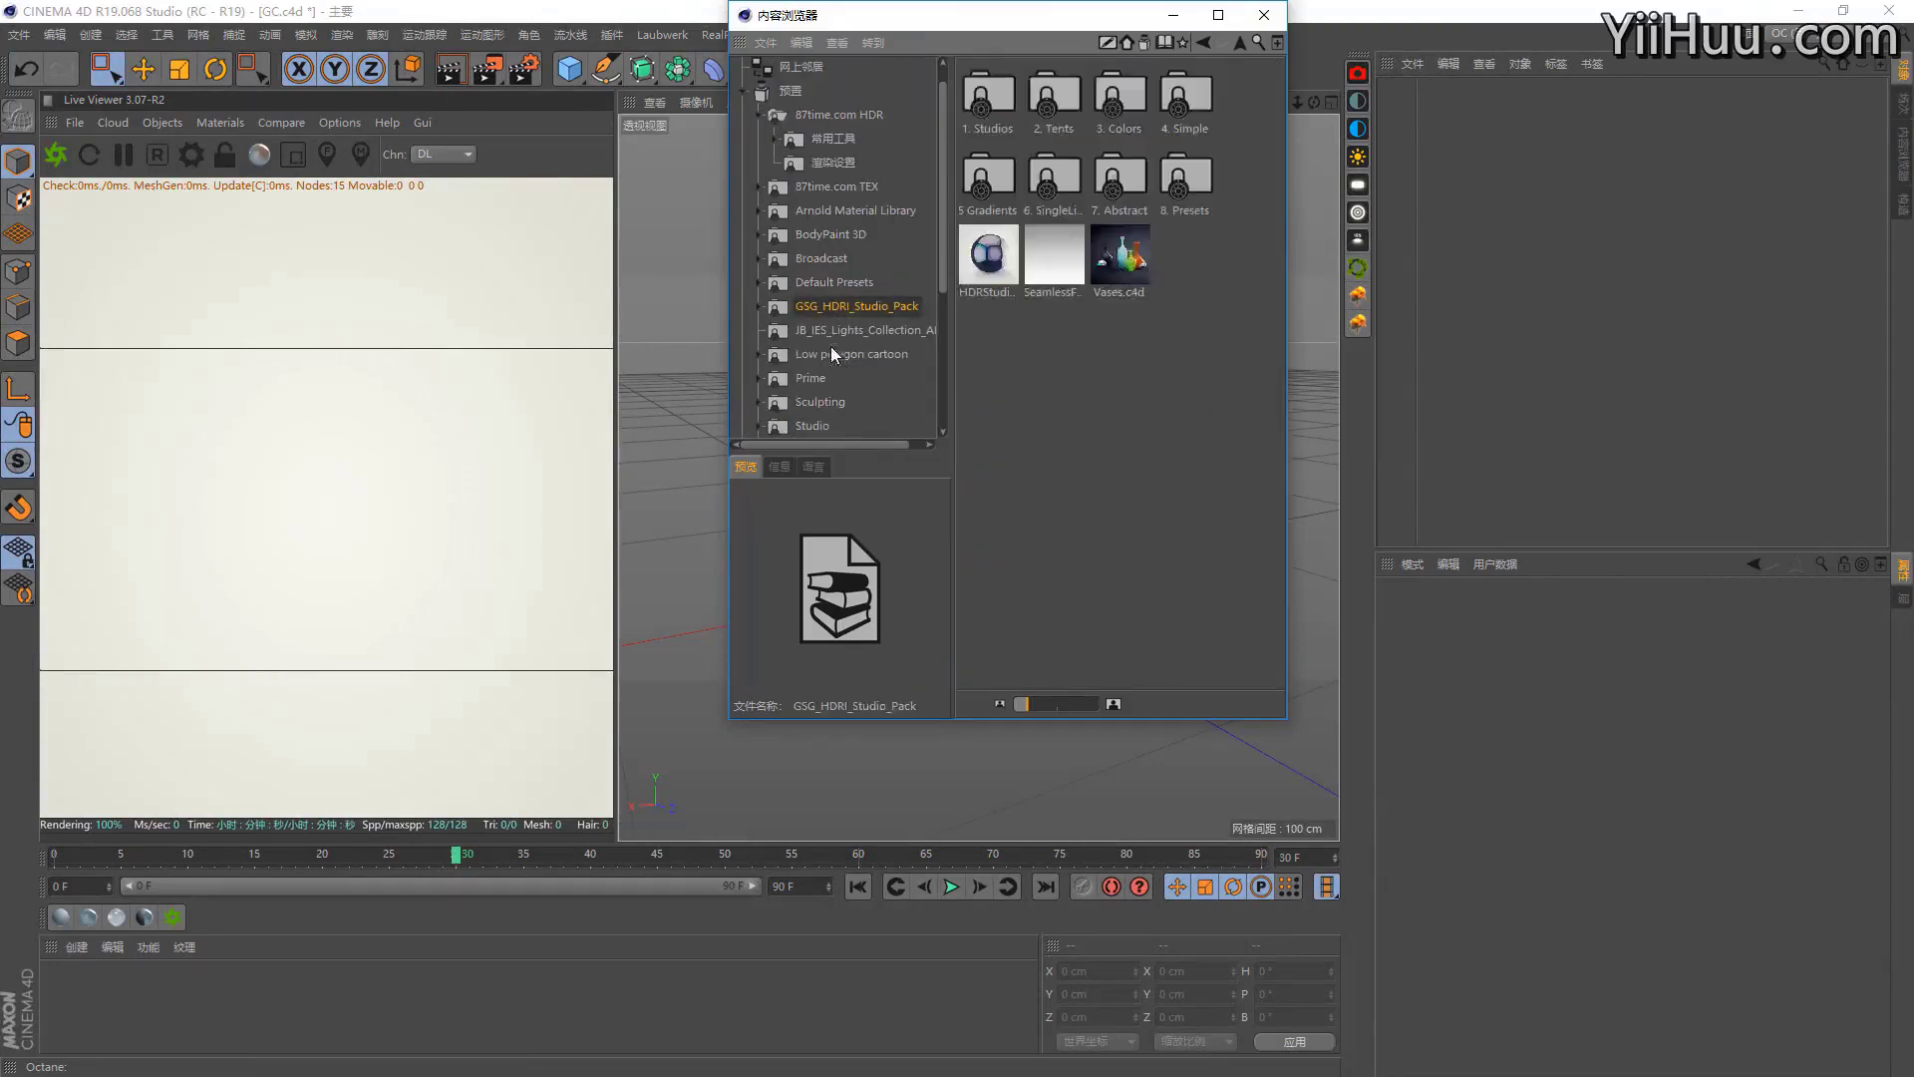
click(833, 355)
click(818, 403)
click(819, 282)
click(846, 210)
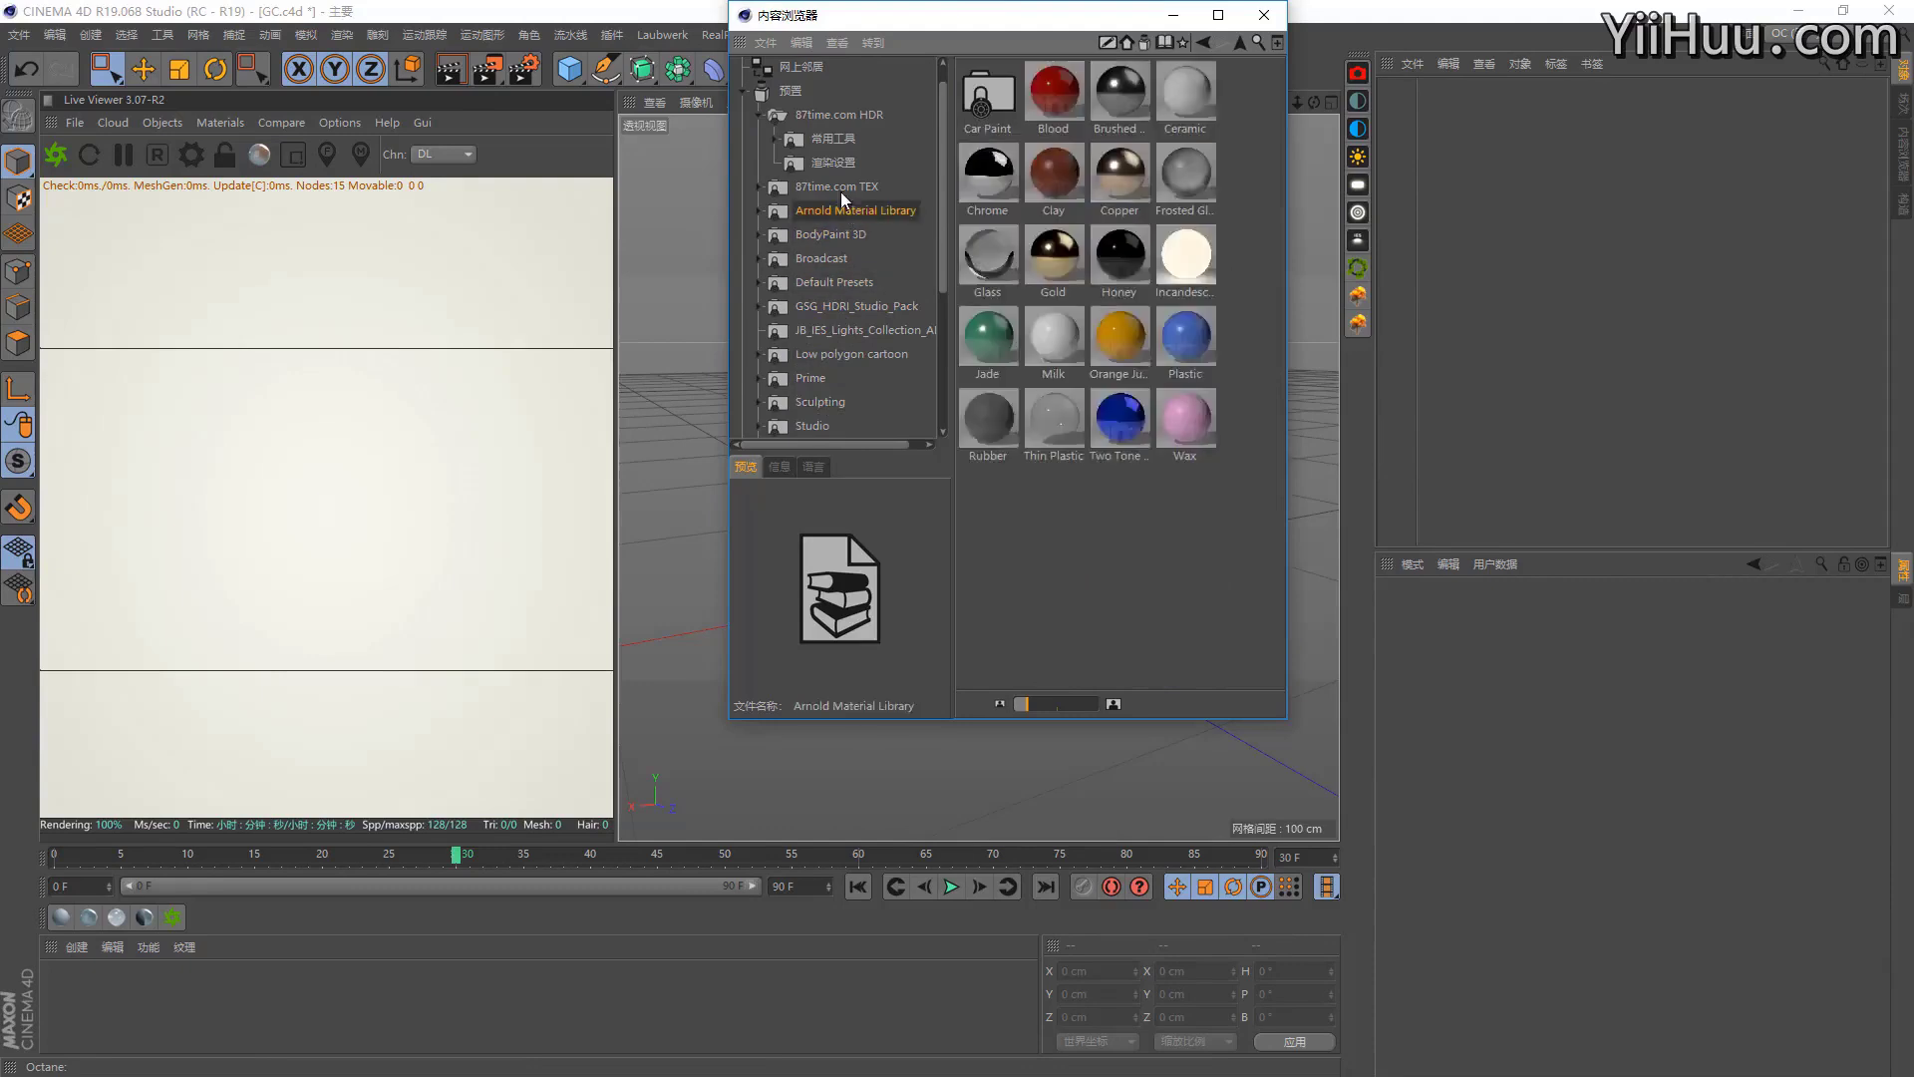
scroll(835, 271, down, 3)
Add Stegosaurus Base from Sculpting > Base Meshes to the scene.
double_click(812, 284)
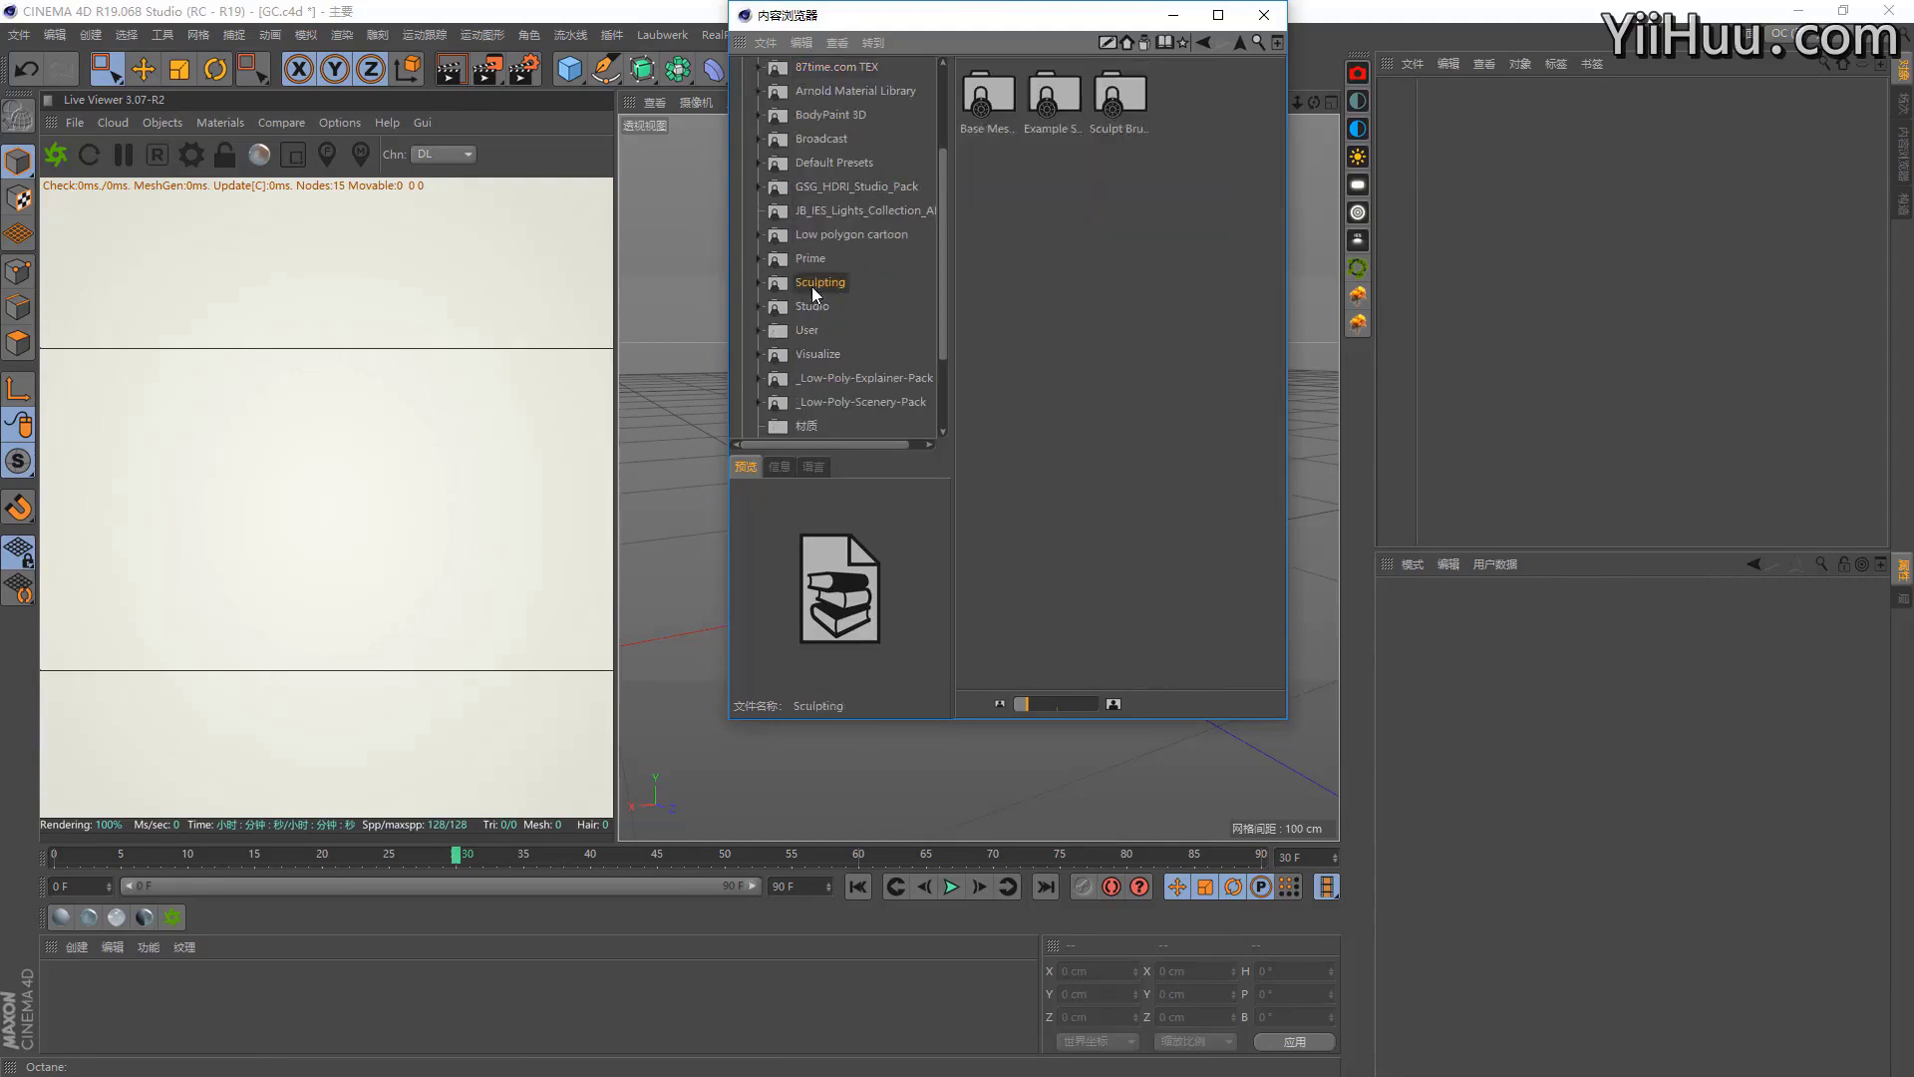
click(830, 310)
click(987, 255)
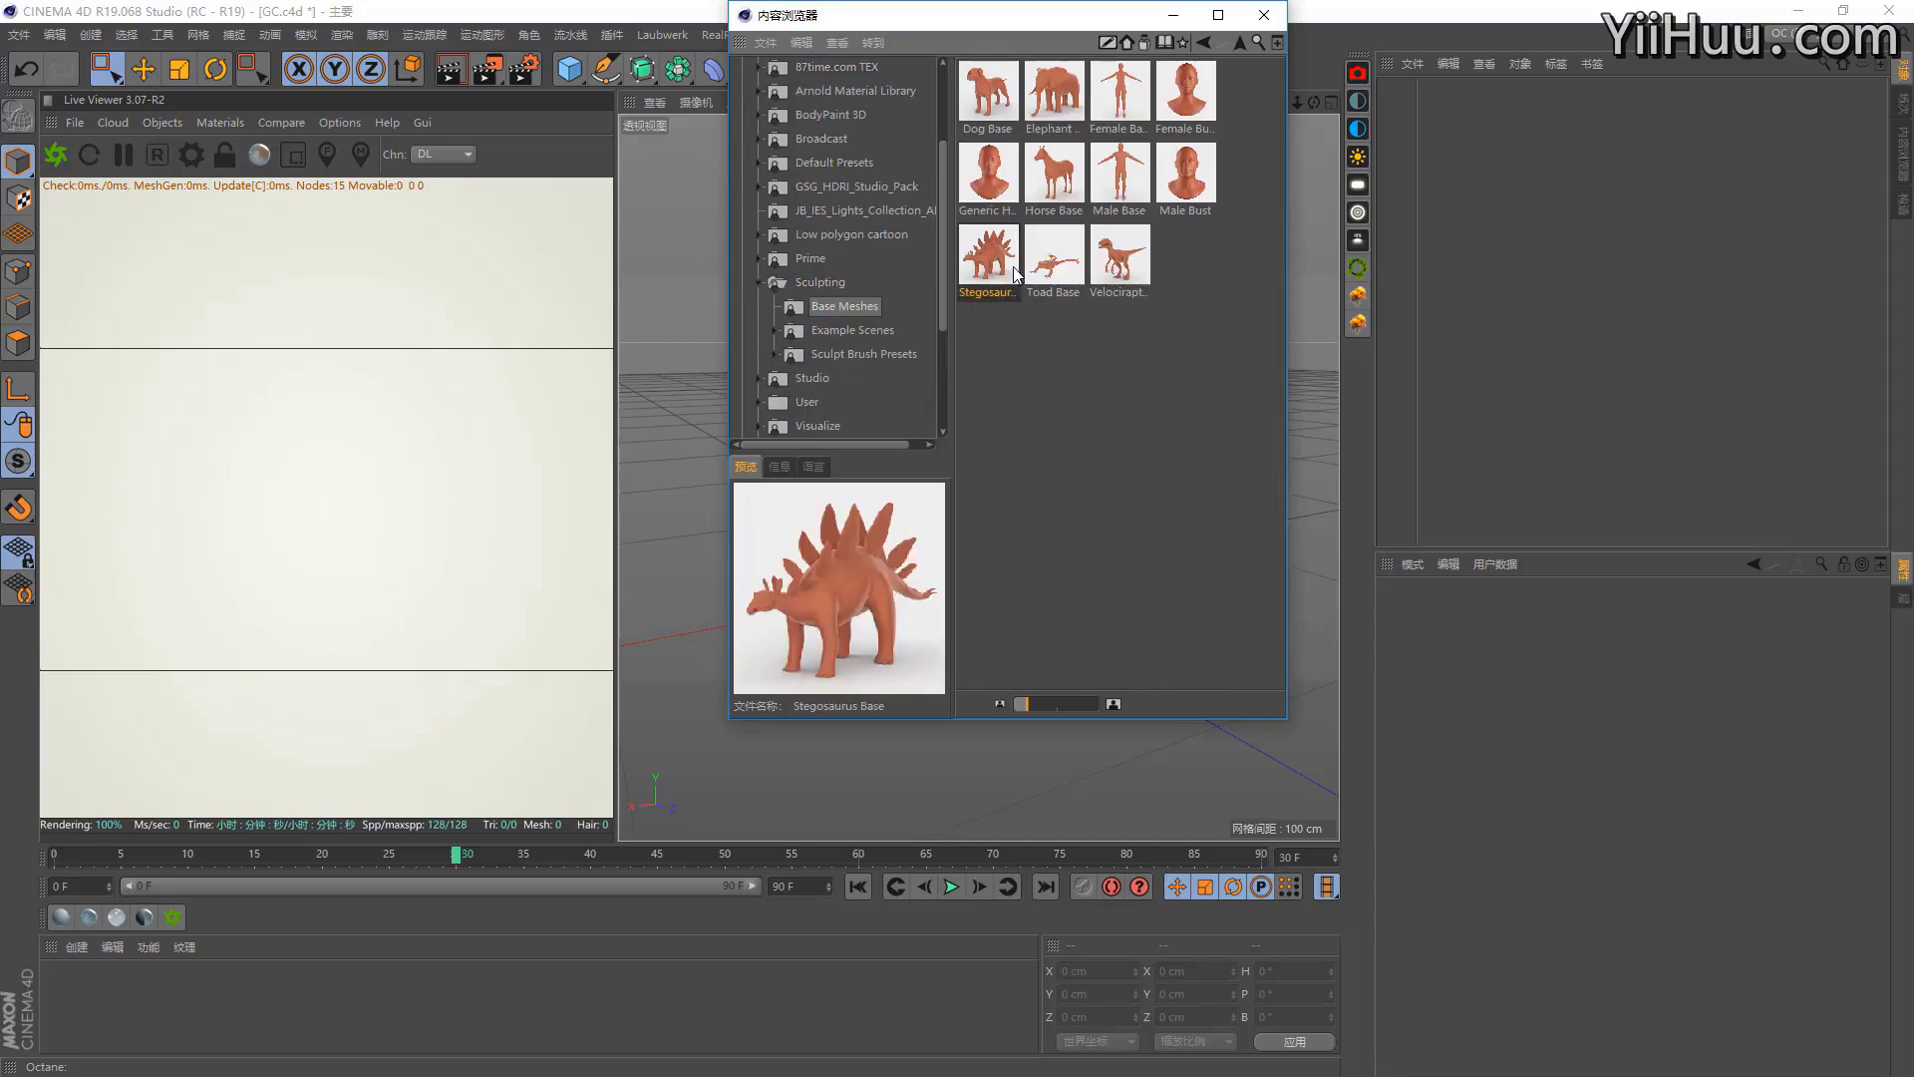
double_click(987, 254)
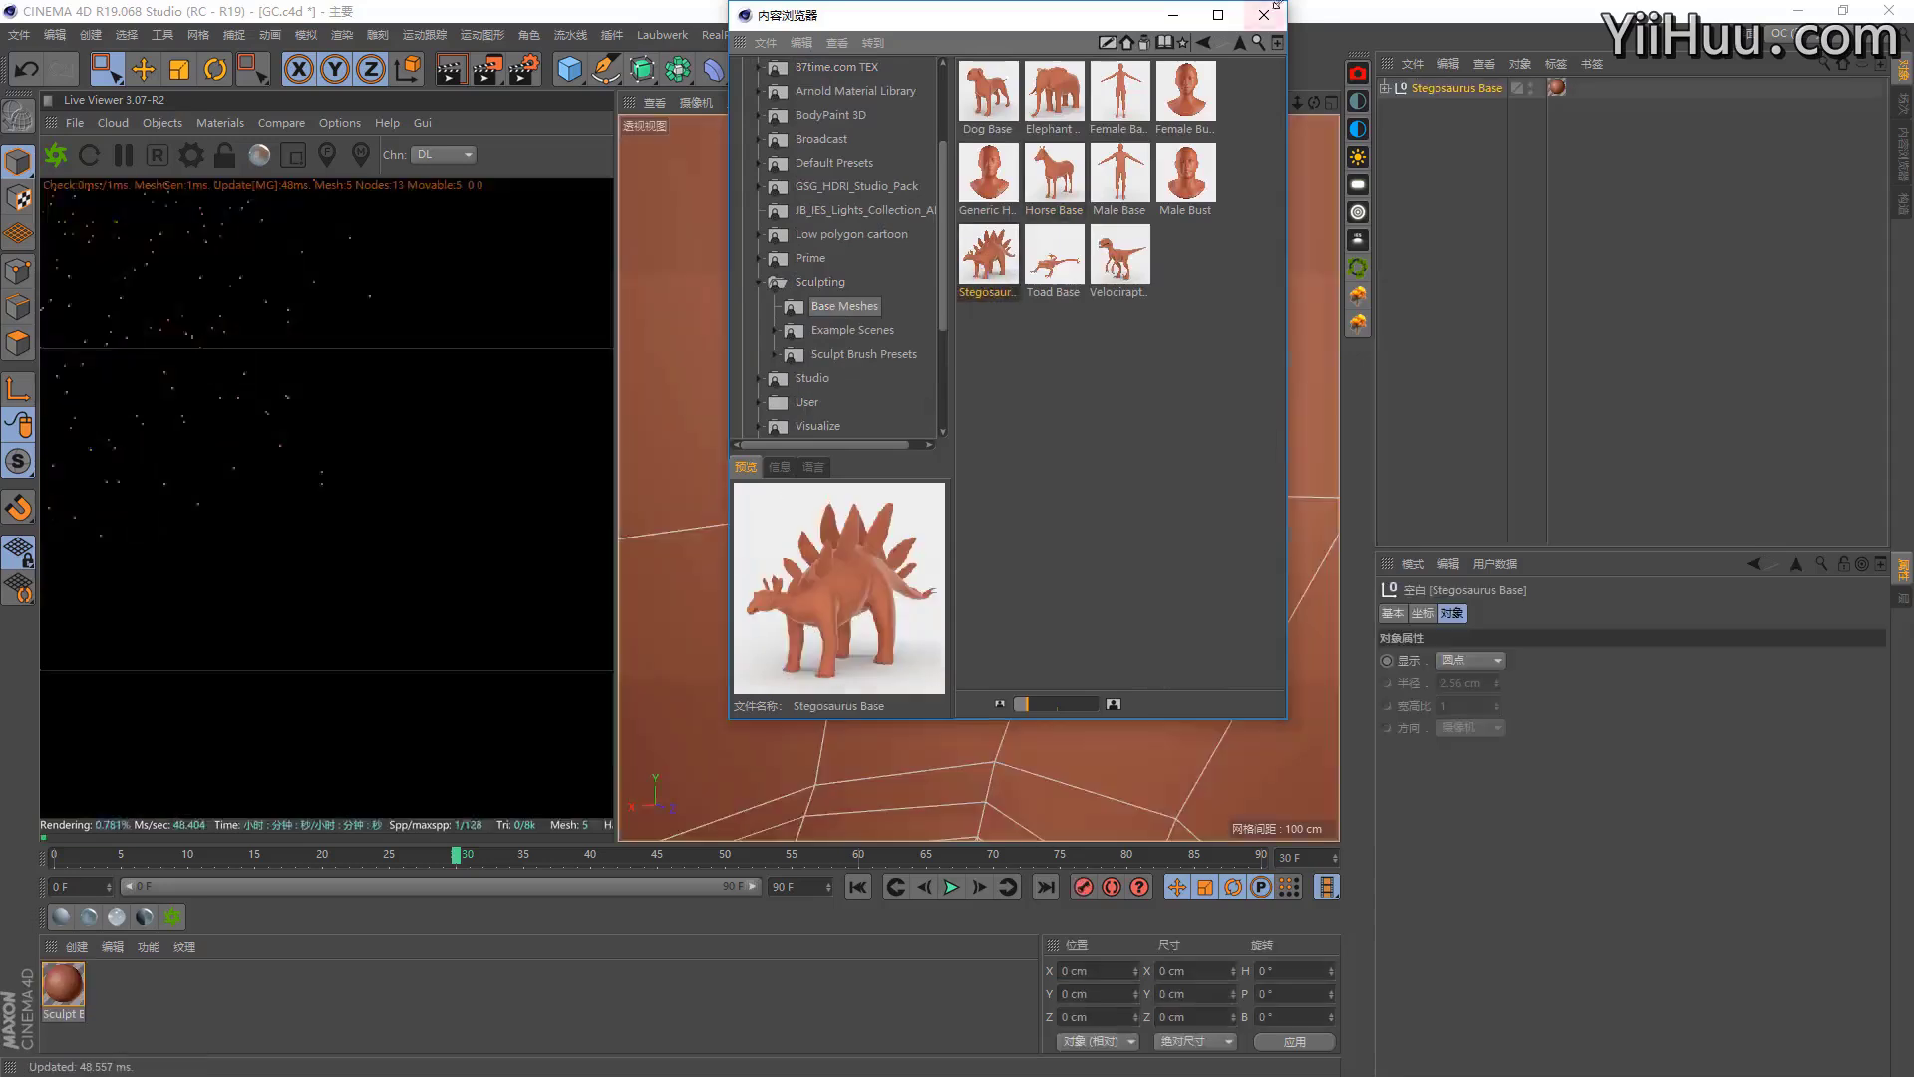
Close the Content Browser, select all the stegosaurus parts and frame them in view.
click(1266, 15)
scroll(1026, 469, down, 5)
scroll(1033, 458, down, 5)
mouse_move(847, 526)
alt+mouse_down()
mouse_move(951, 573)
mouse_move(1186, 457)
alt+mouse_up()
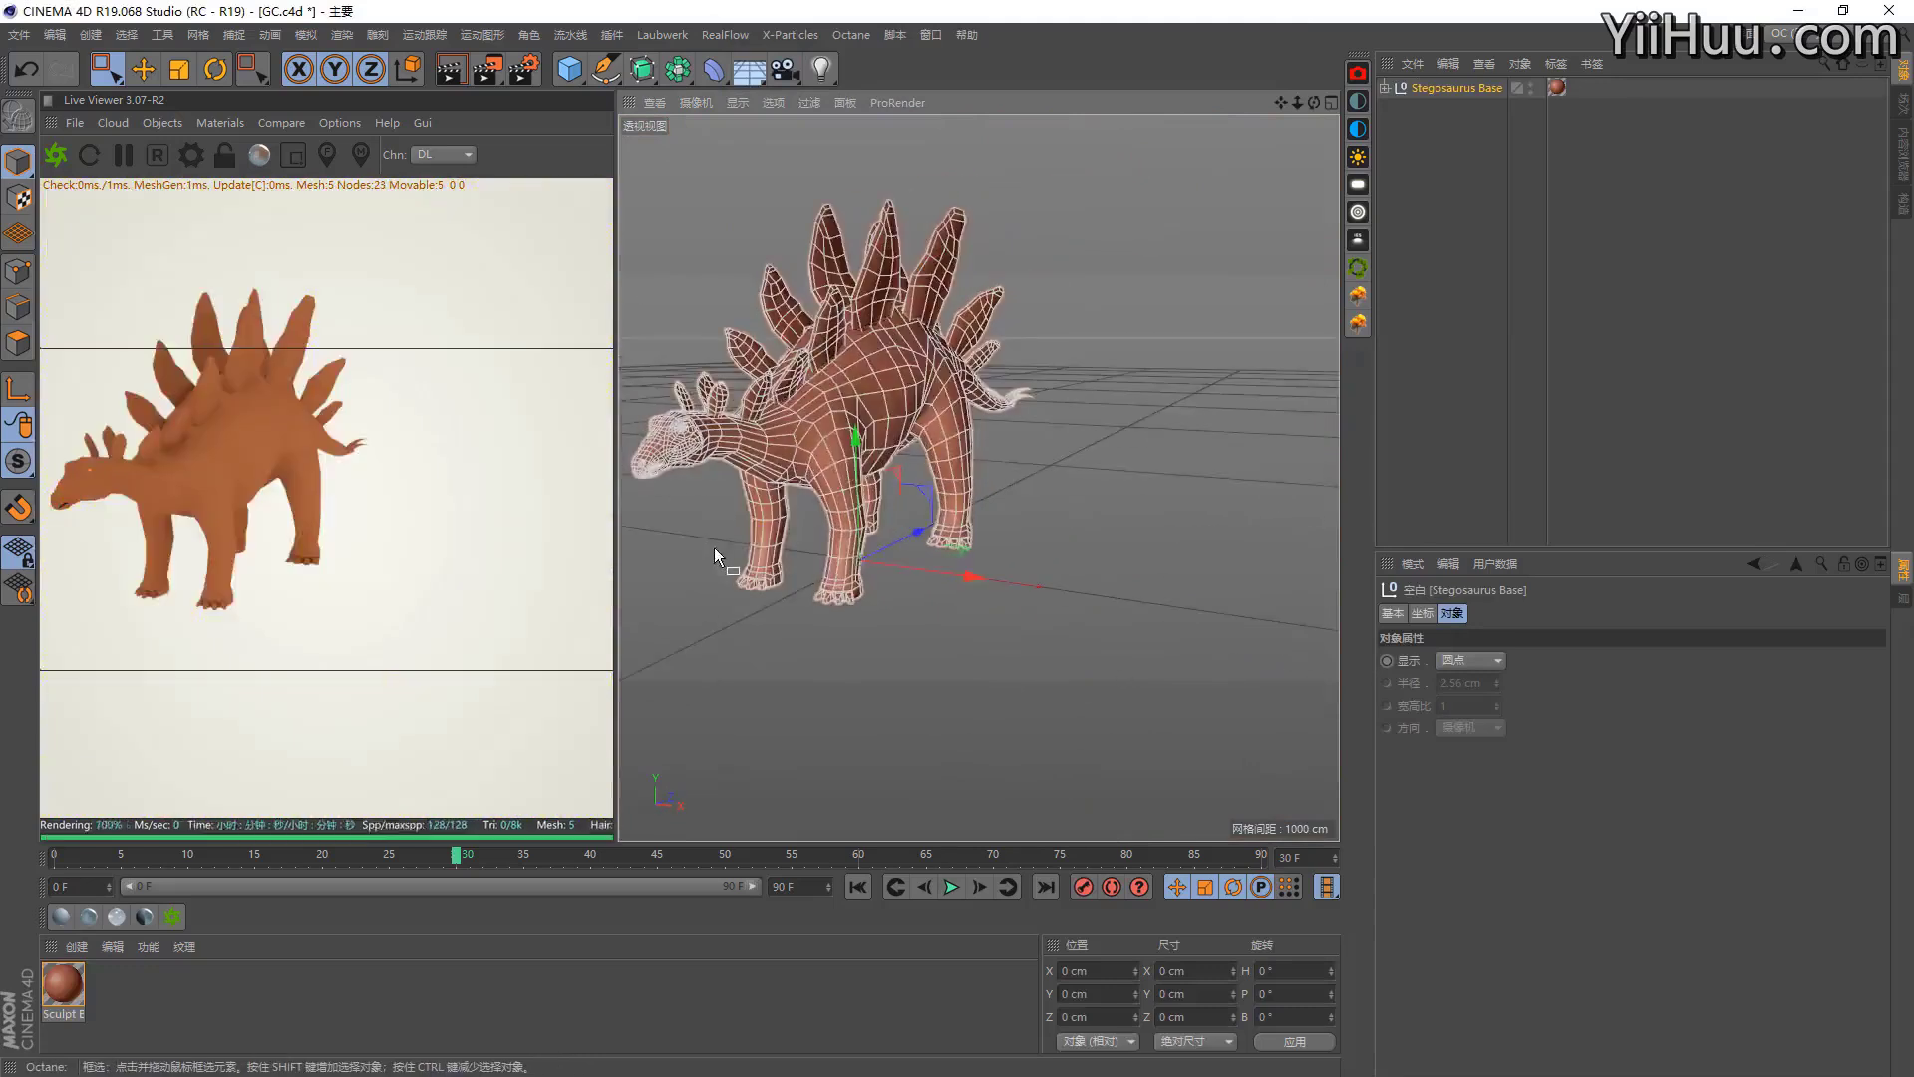
click(714, 548)
scroll(738, 494, up, 3)
mouse_move(738, 495)
alt+mouse_down()
mouse_move(853, 529)
mouse_move(1319, 213)
alt+mouse_up()
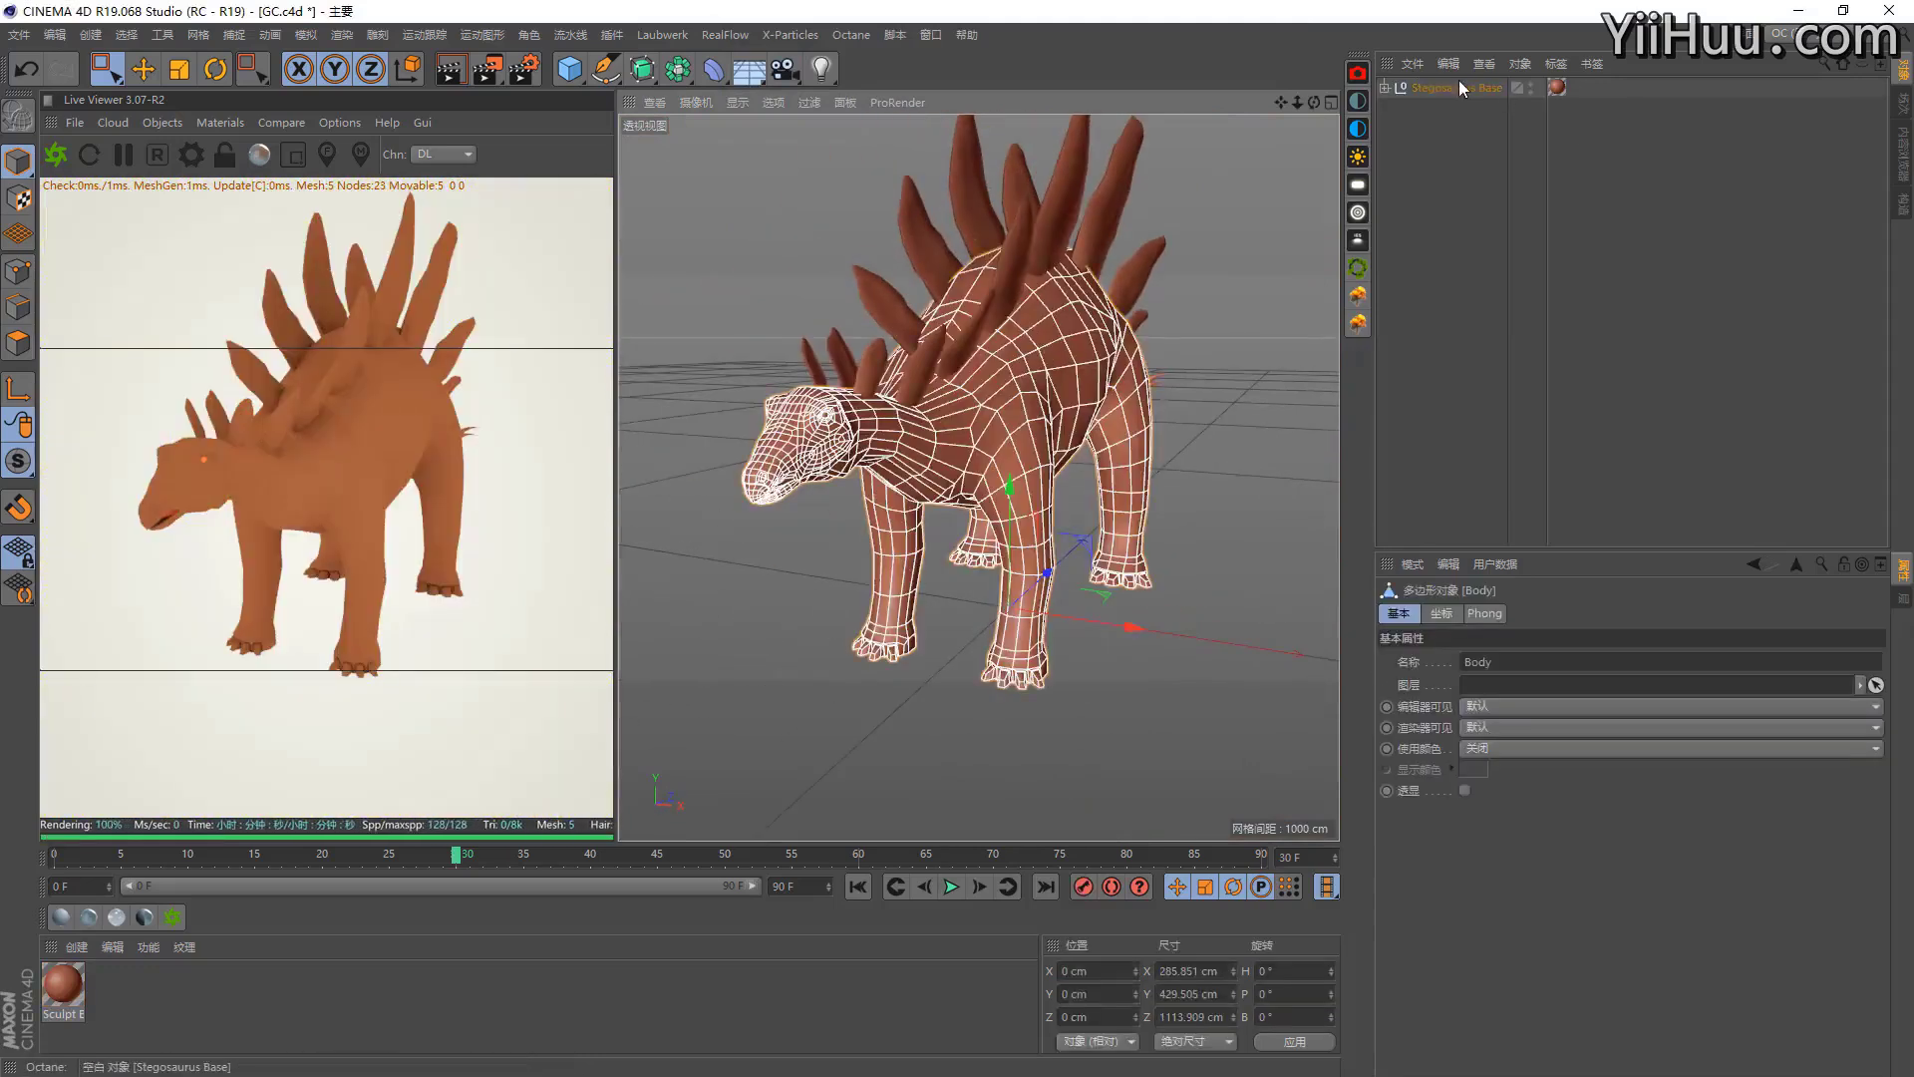
key(o)
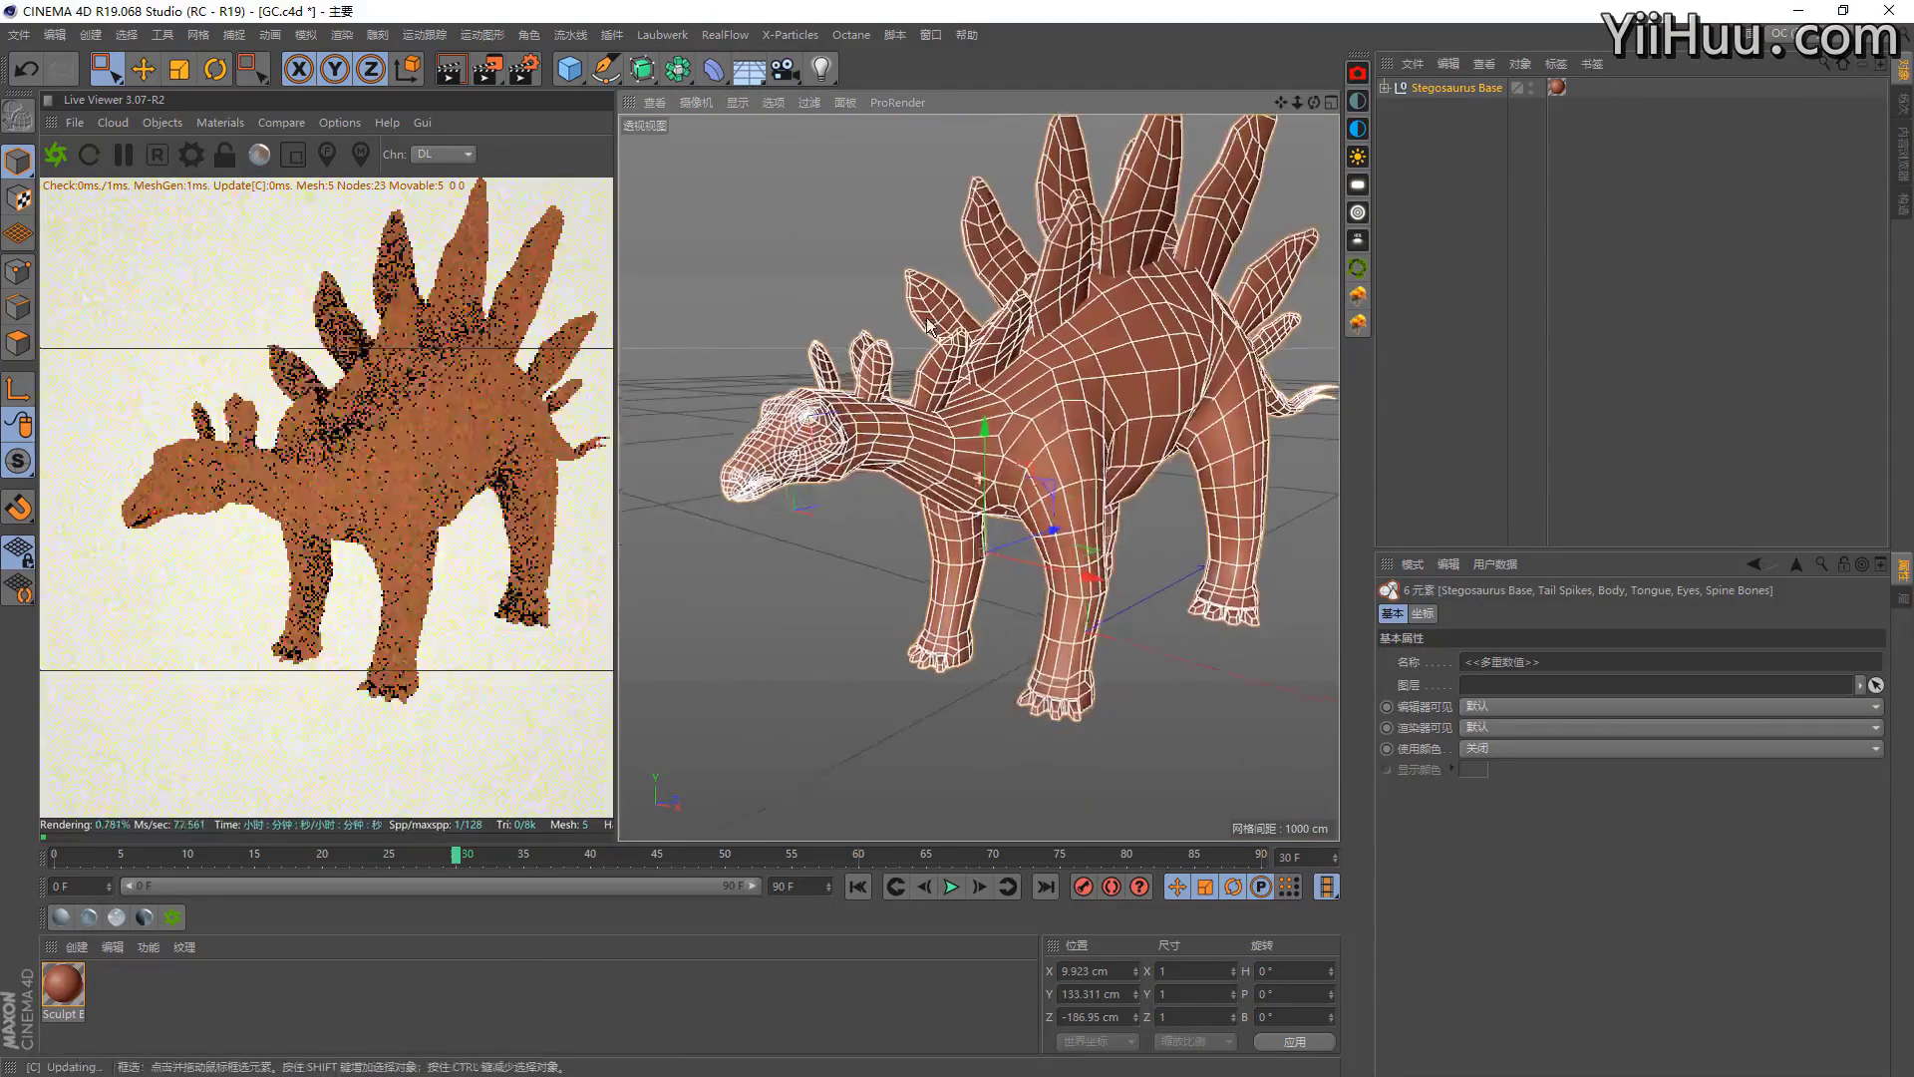
Merge the parts into Stegosaurus Base.1 with Connect Objects + Delete.
right_click(1450, 90)
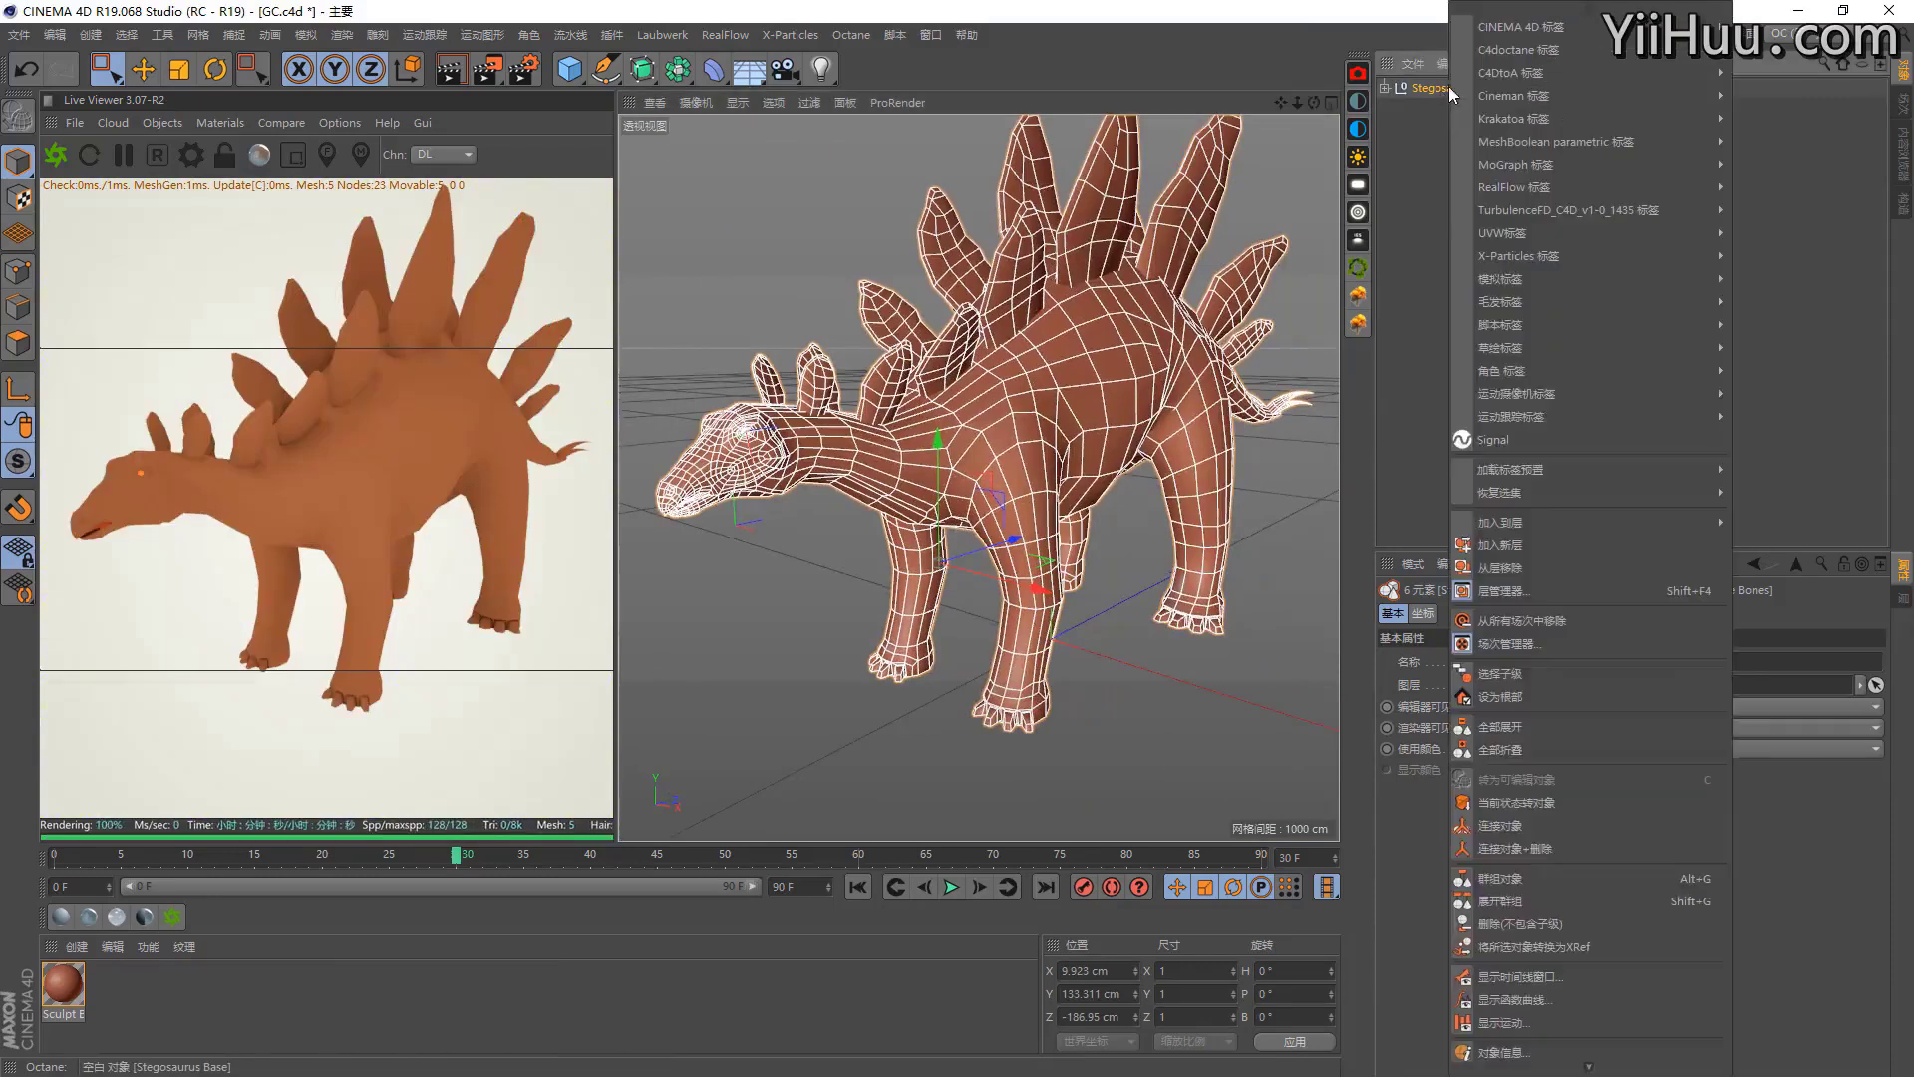
click(1543, 845)
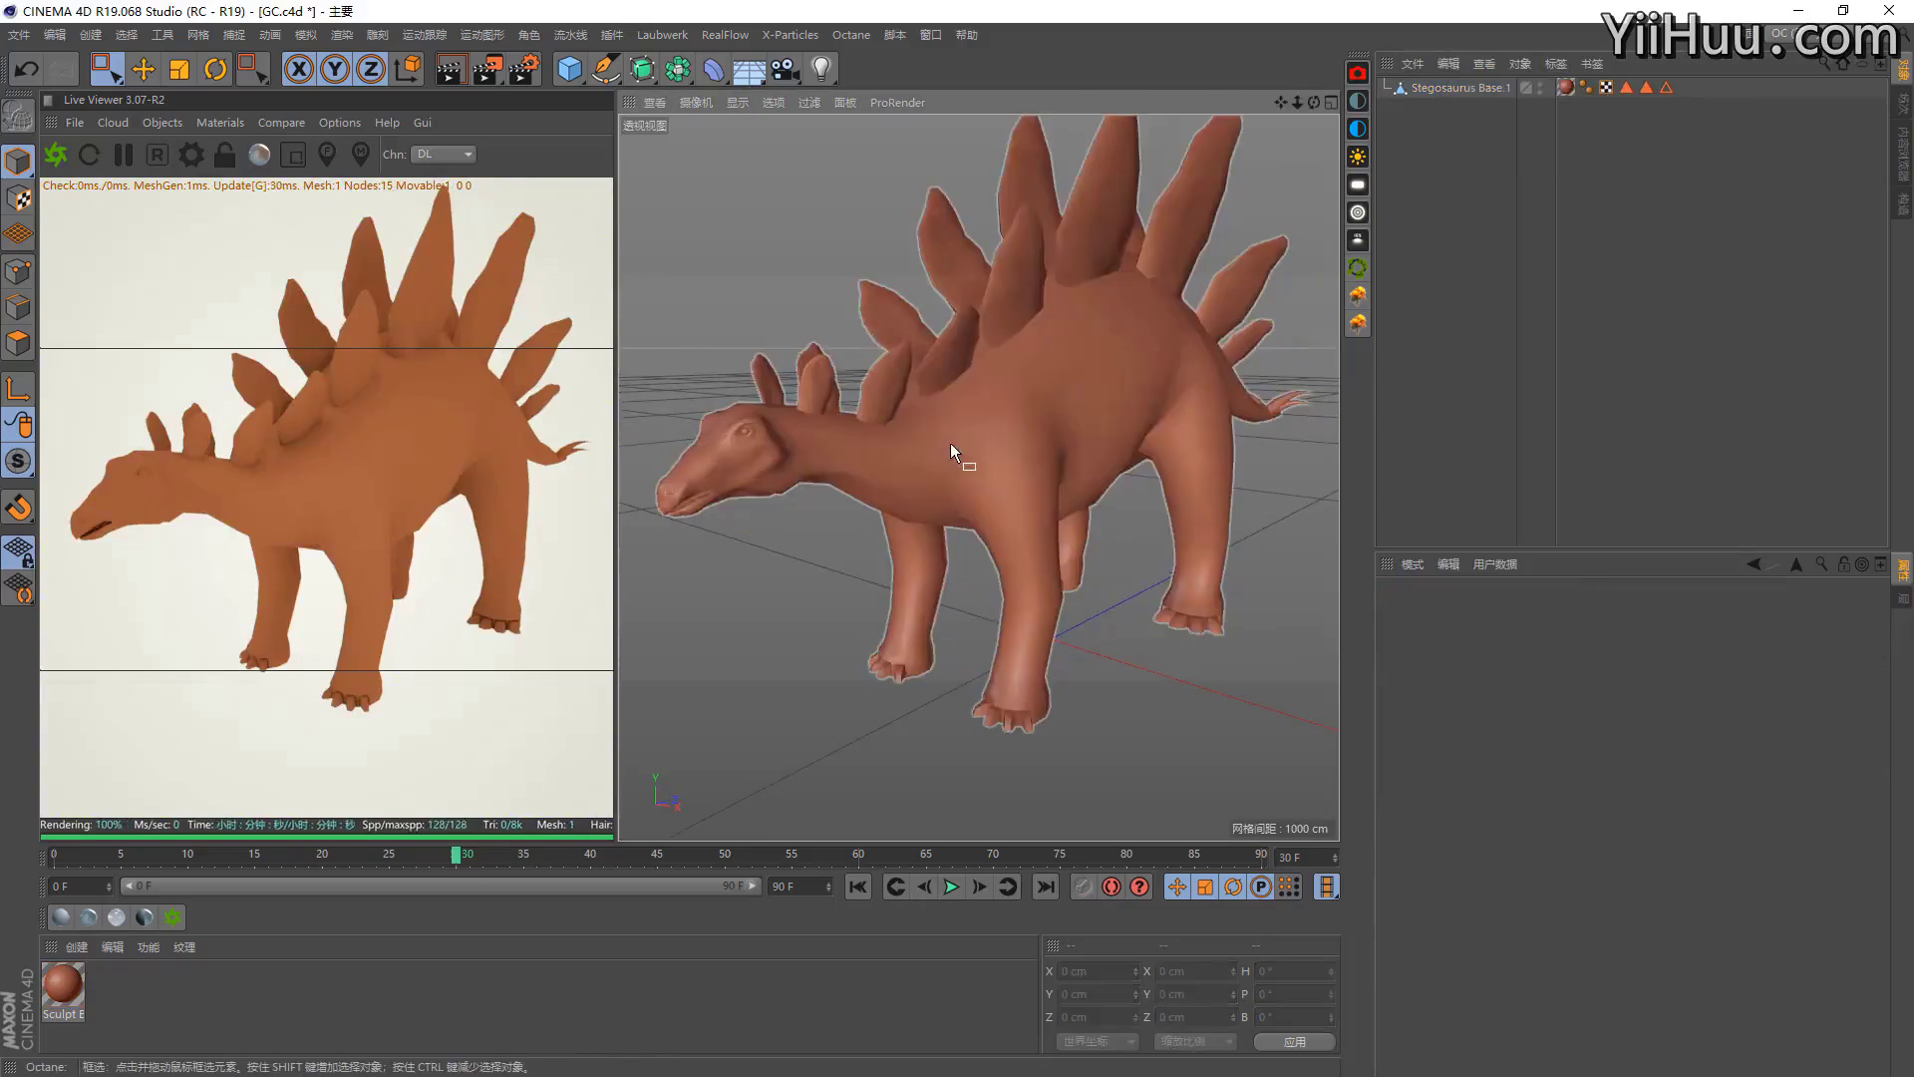
alt+drag(949, 453, 907, 503)
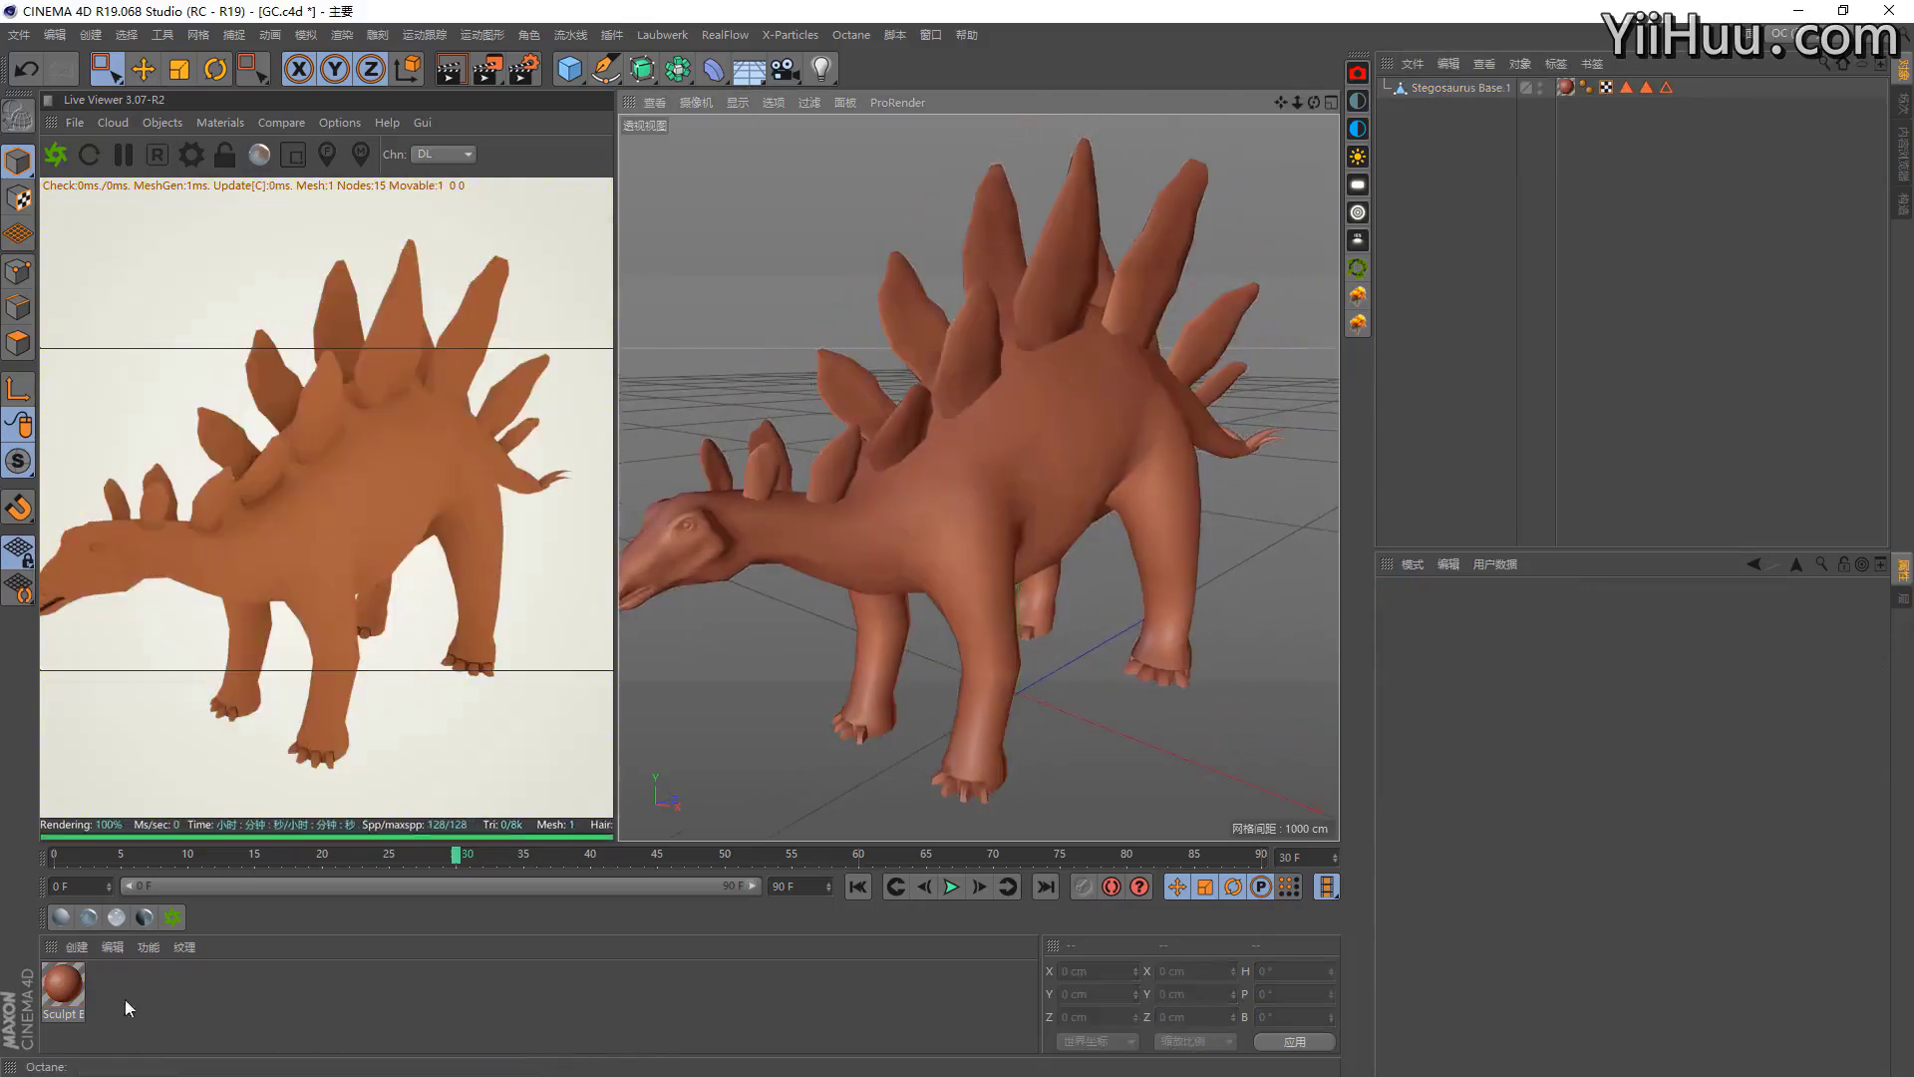
Apply a new OctDiffuse material to Stegosaurus Base.1 and add a Floor beneath it.
click(63, 917)
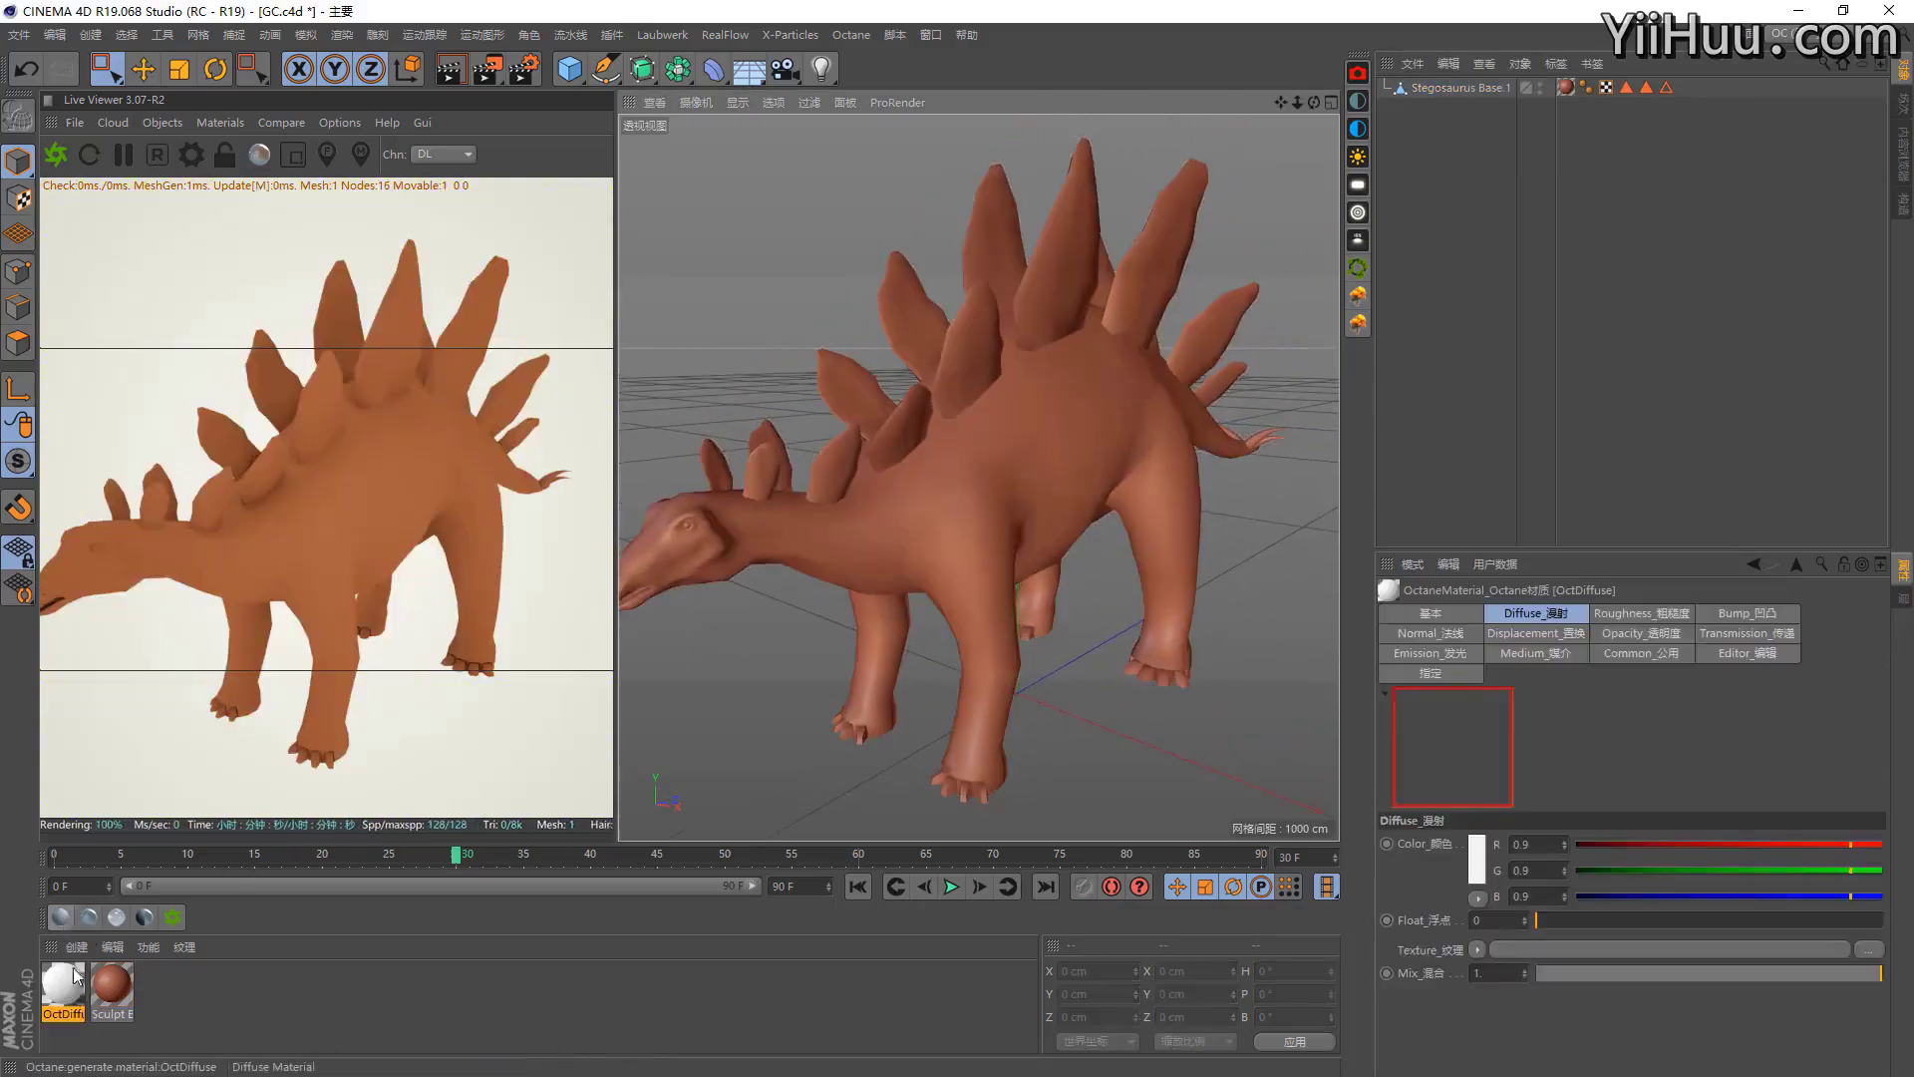
drag(63, 982, 960, 463)
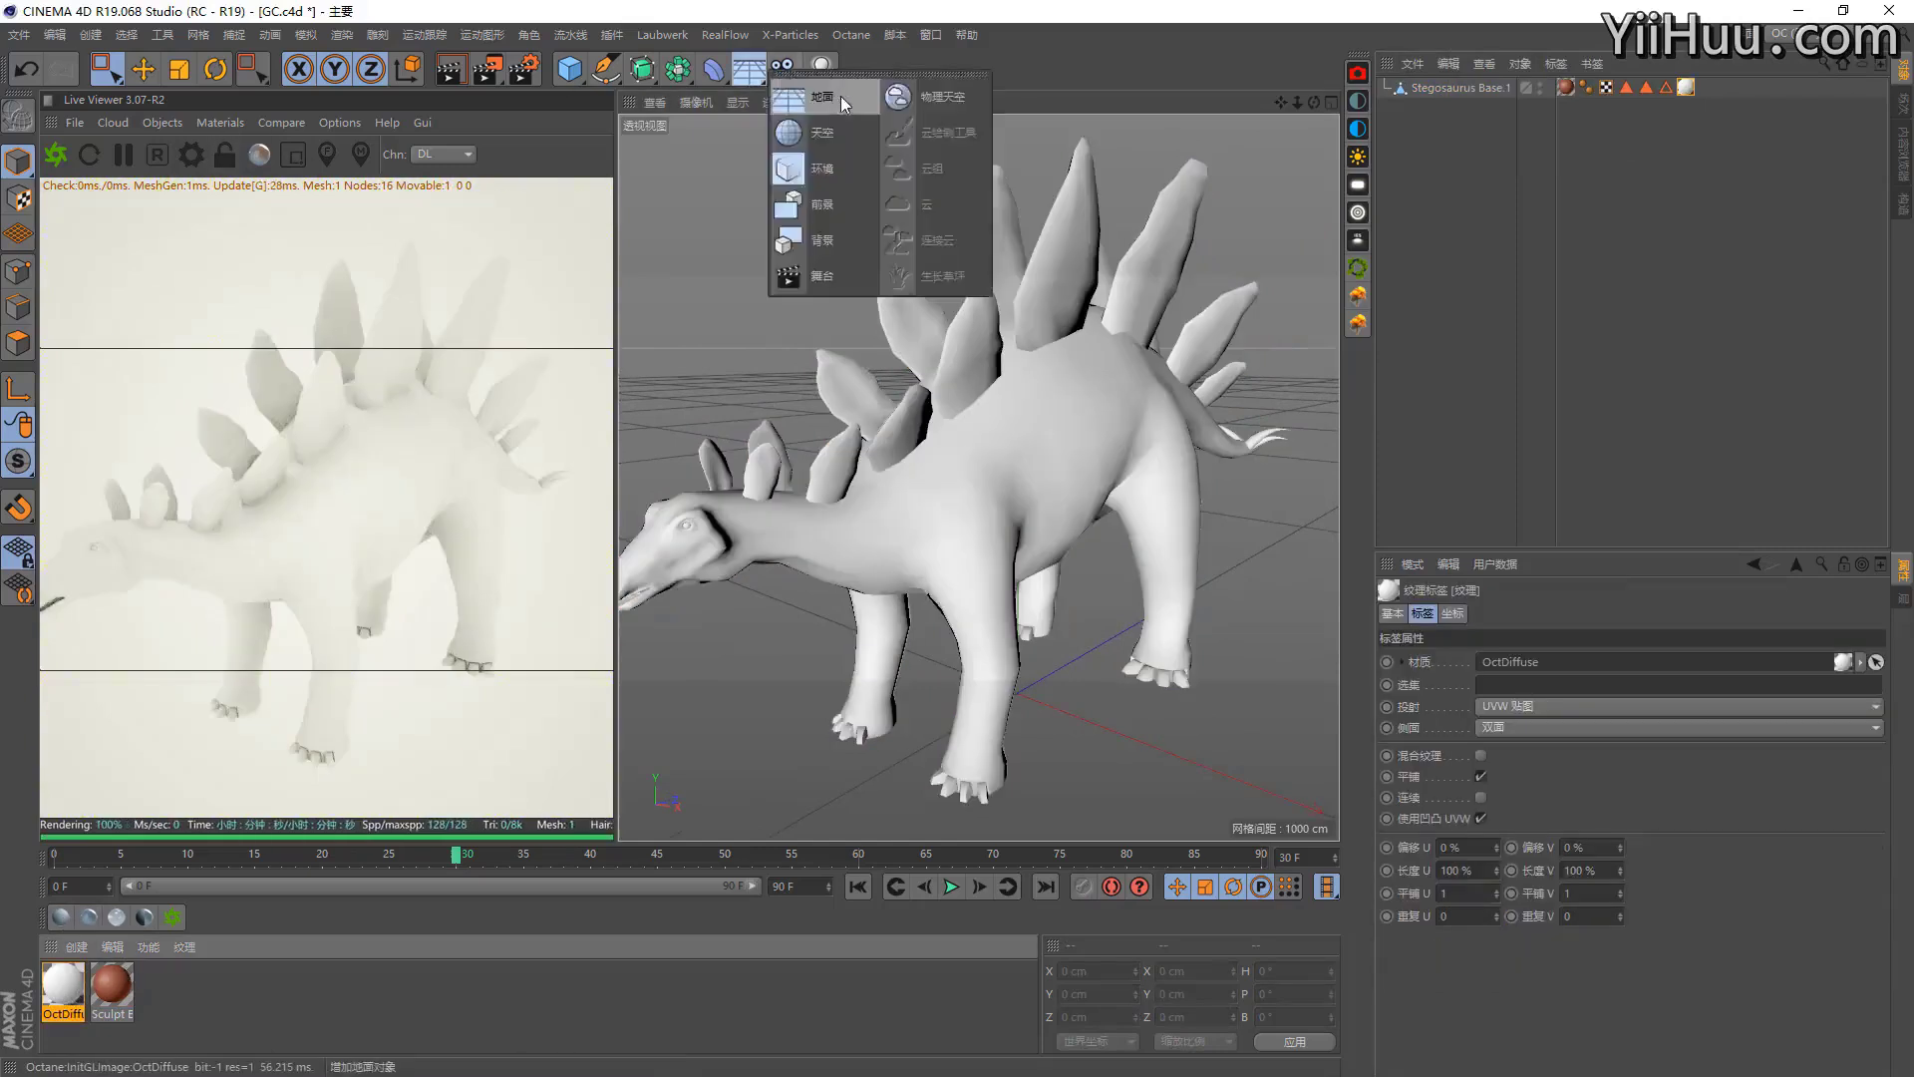
drag(749, 68, 840, 96)
mouse_move(931, 566)
alt+mouse_down()
mouse_move(817, 504)
mouse_move(859, 462)
alt+mouse_up()
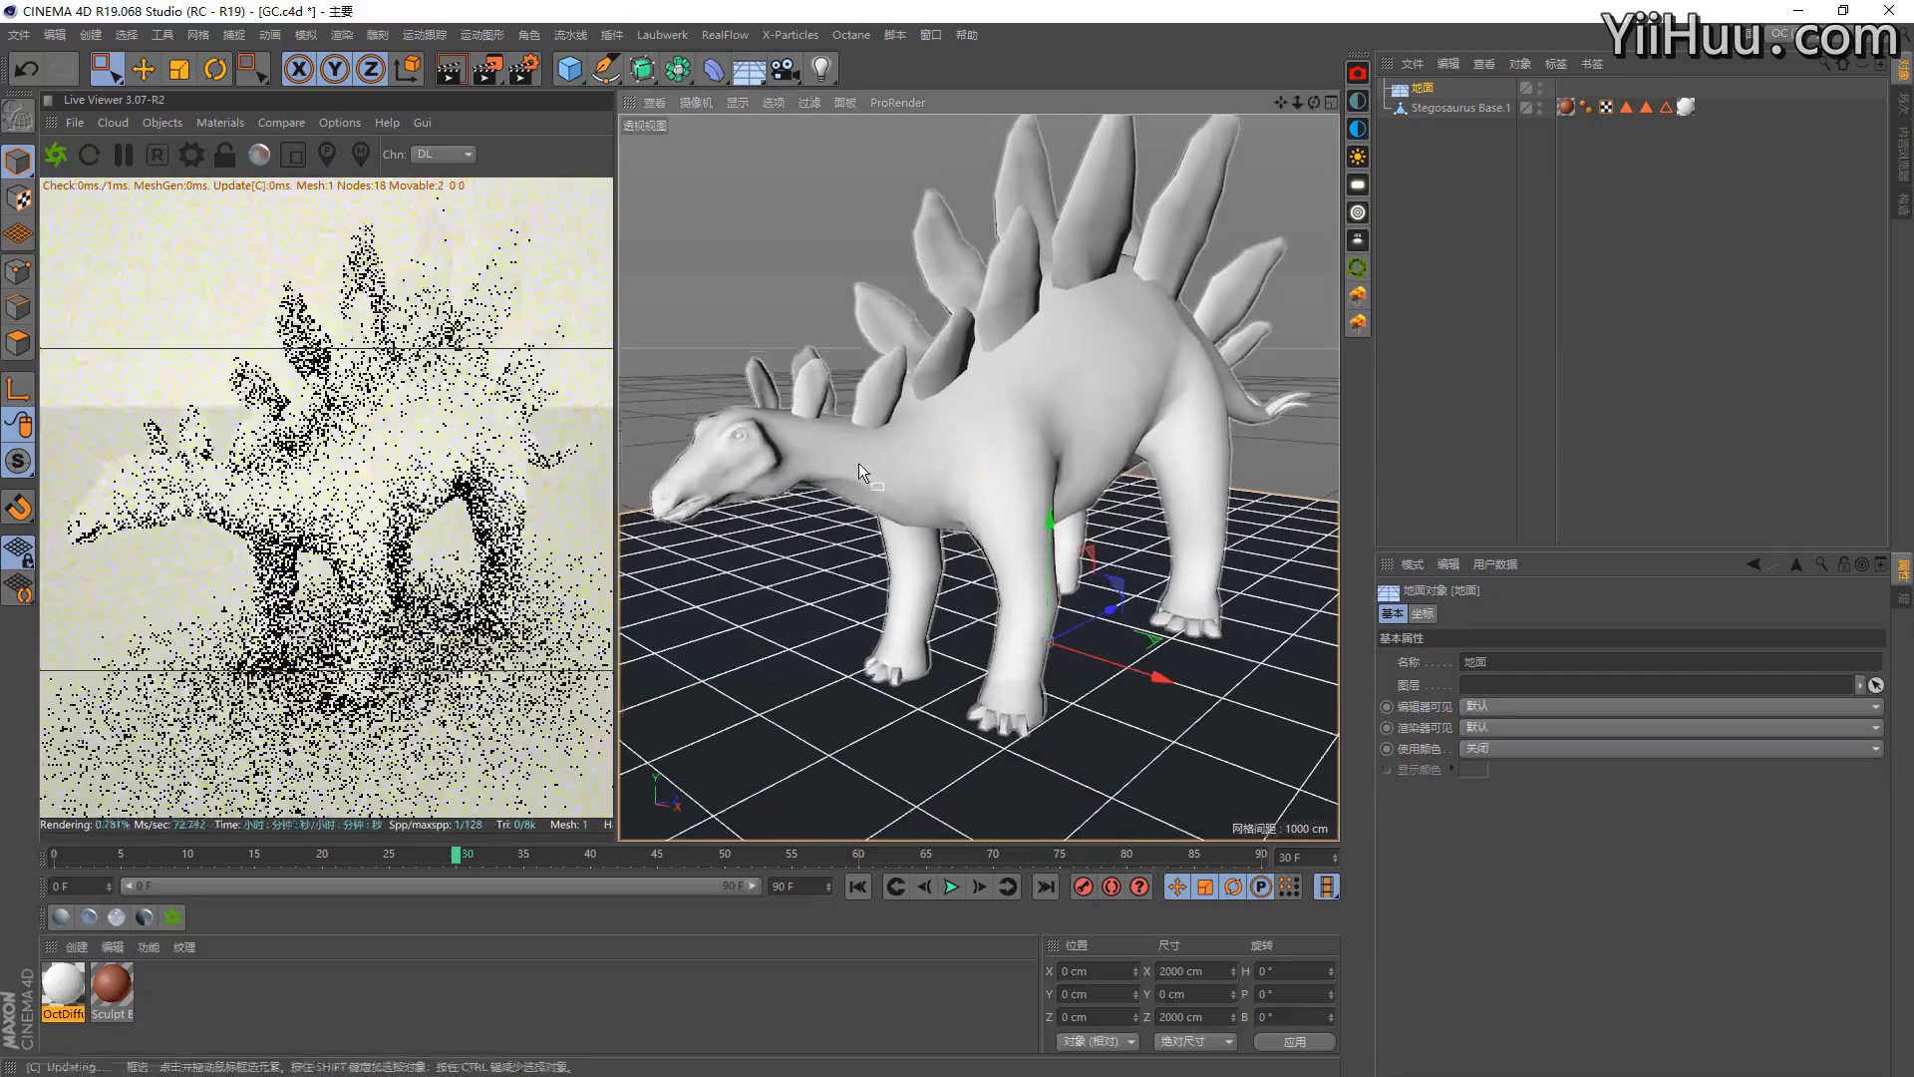
click(235, 129)
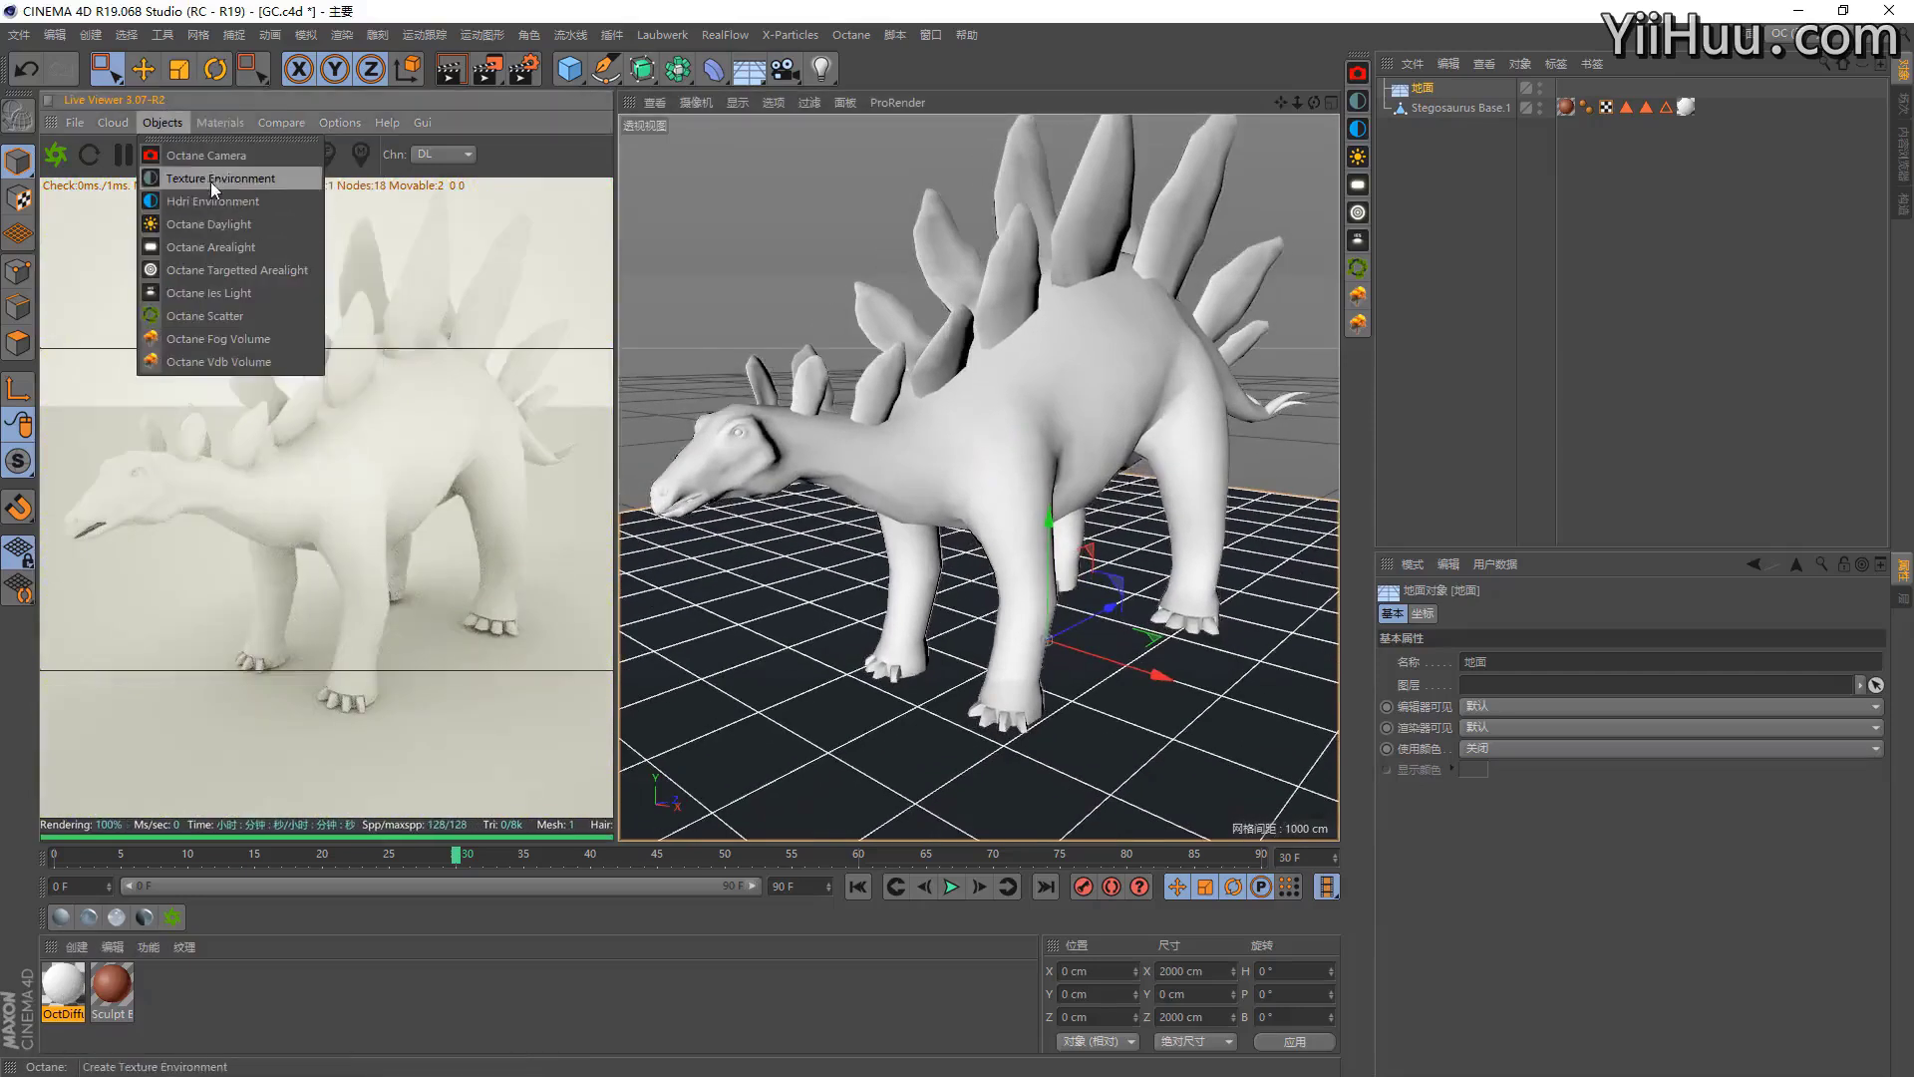
Add an Octane texture environment using the 87time hdr 022.hdr image.
click(212, 180)
click(1707, 691)
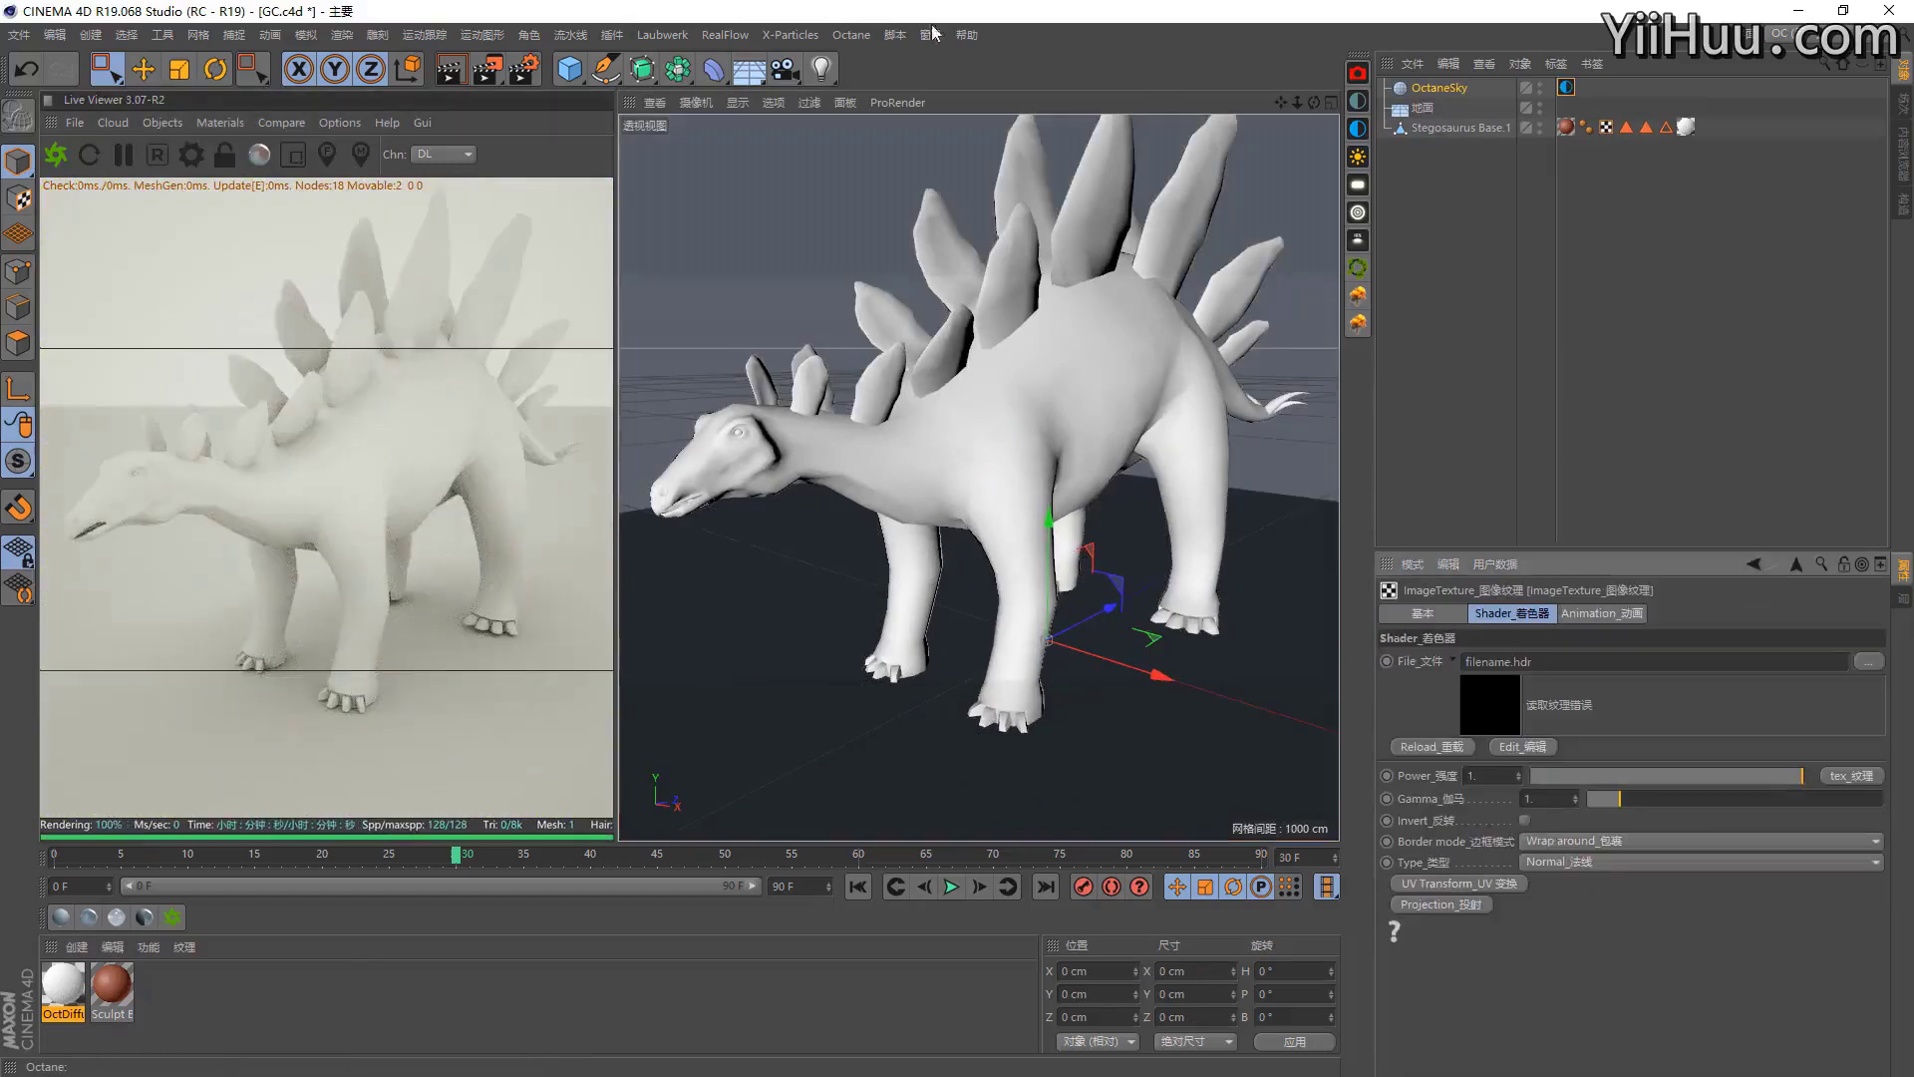
click(930, 34)
click(973, 154)
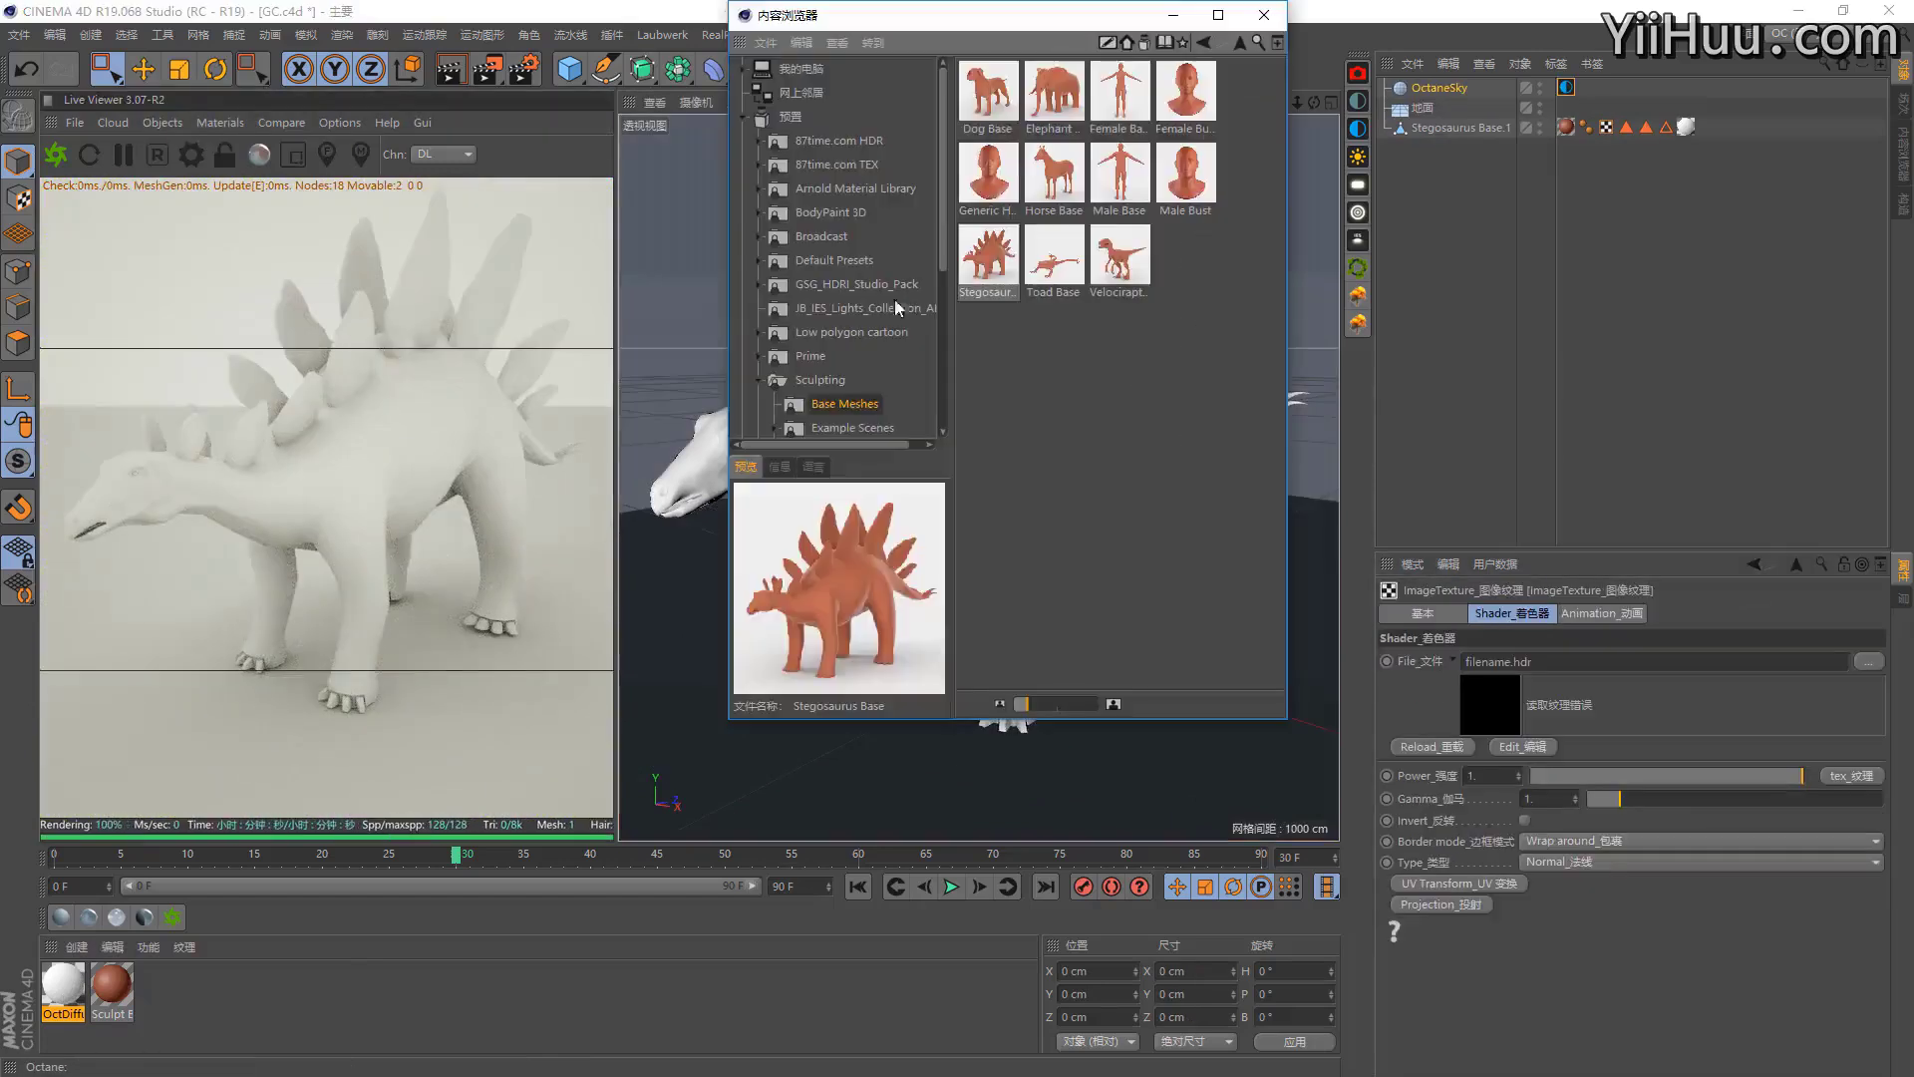
click(833, 146)
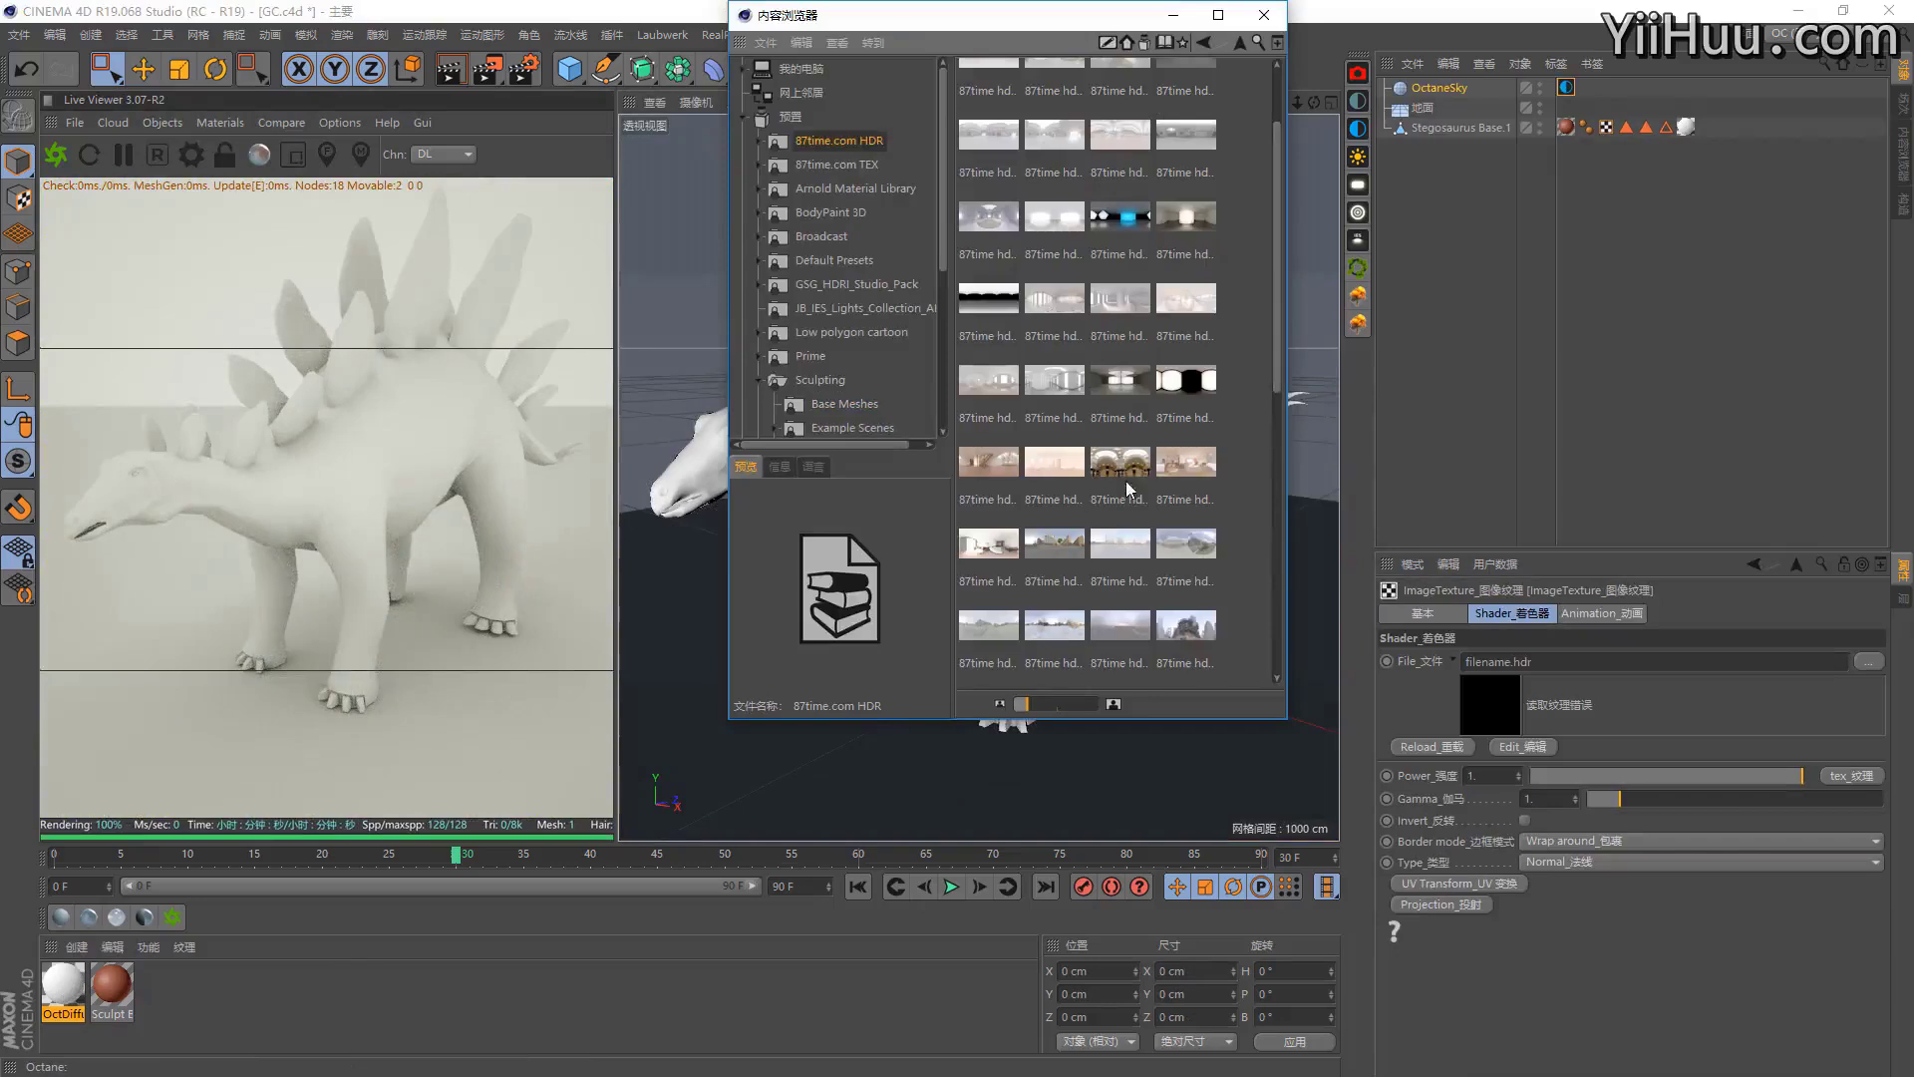
drag(988, 462, 1587, 663)
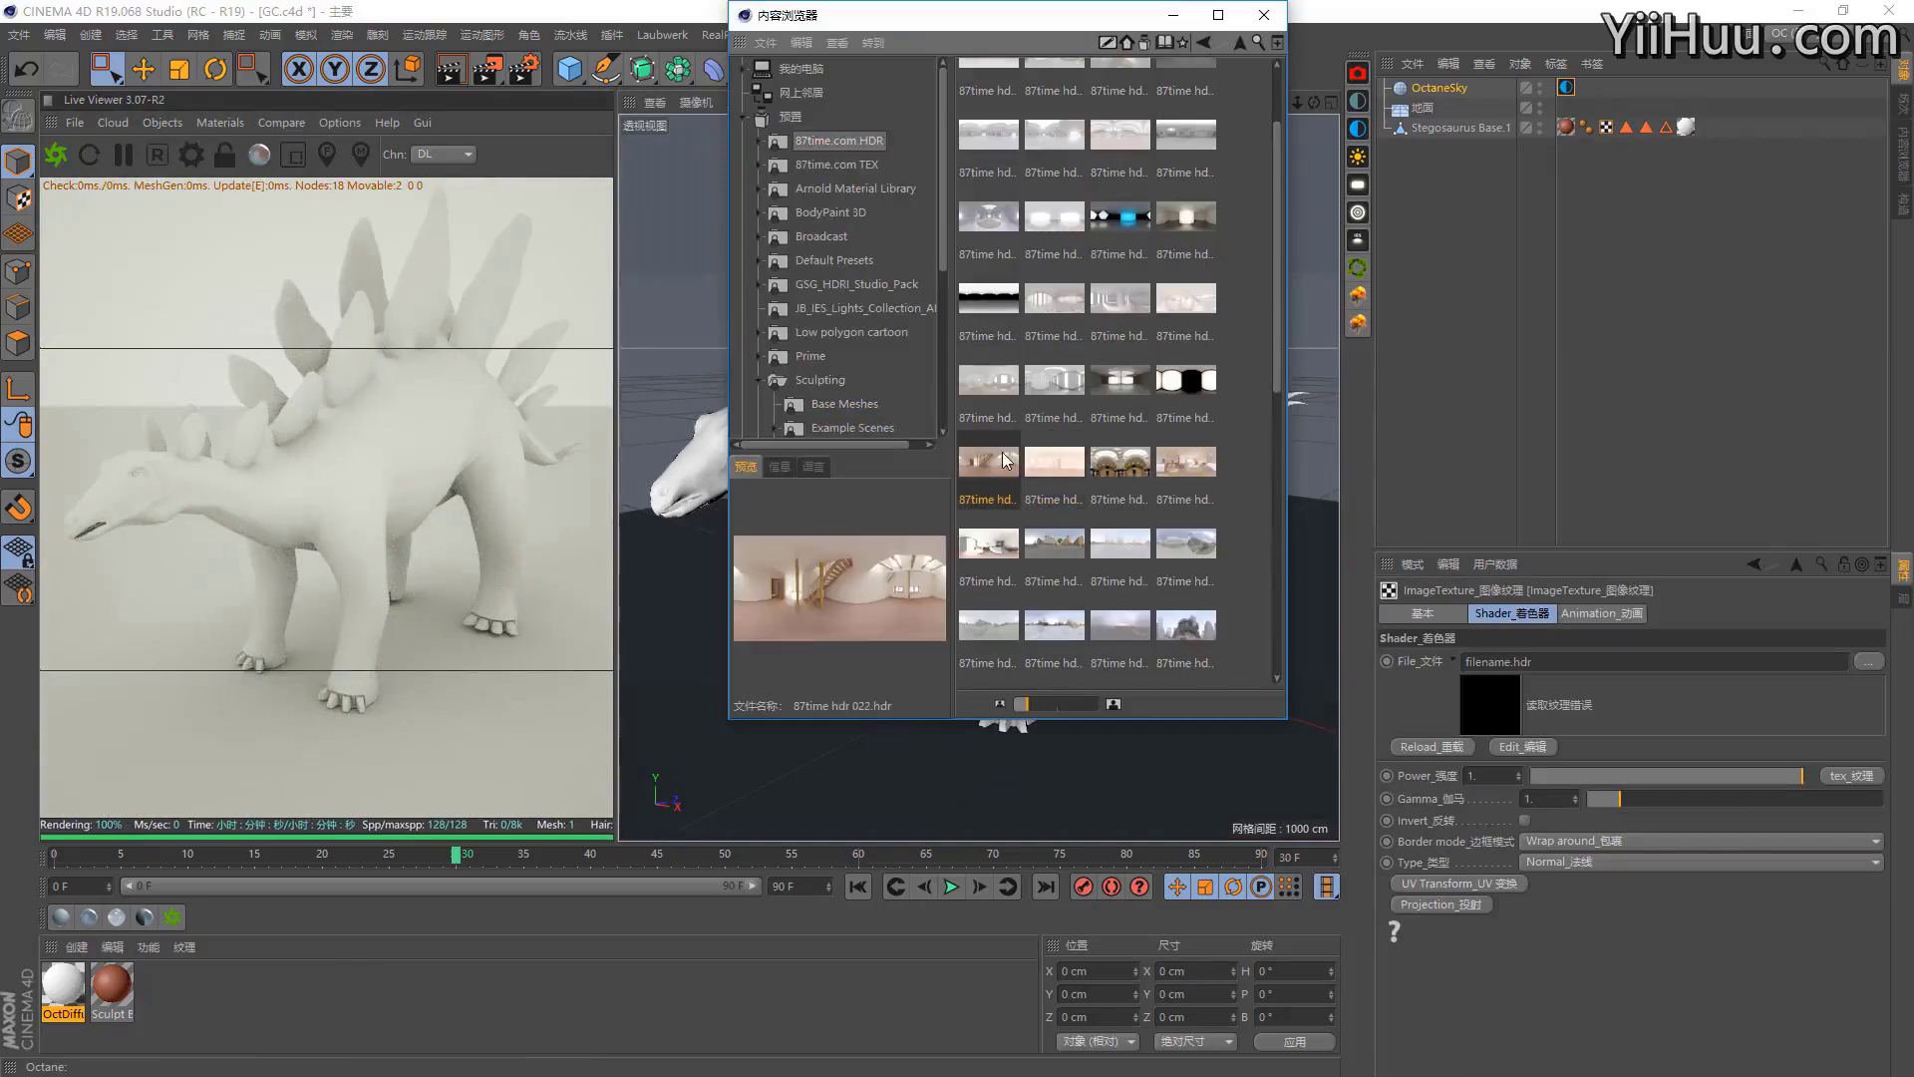
click(1264, 14)
mouse_move(1033, 482)
alt+mouse_down()
mouse_move(1029, 505)
mouse_move(1044, 482)
alt+mouse_up()
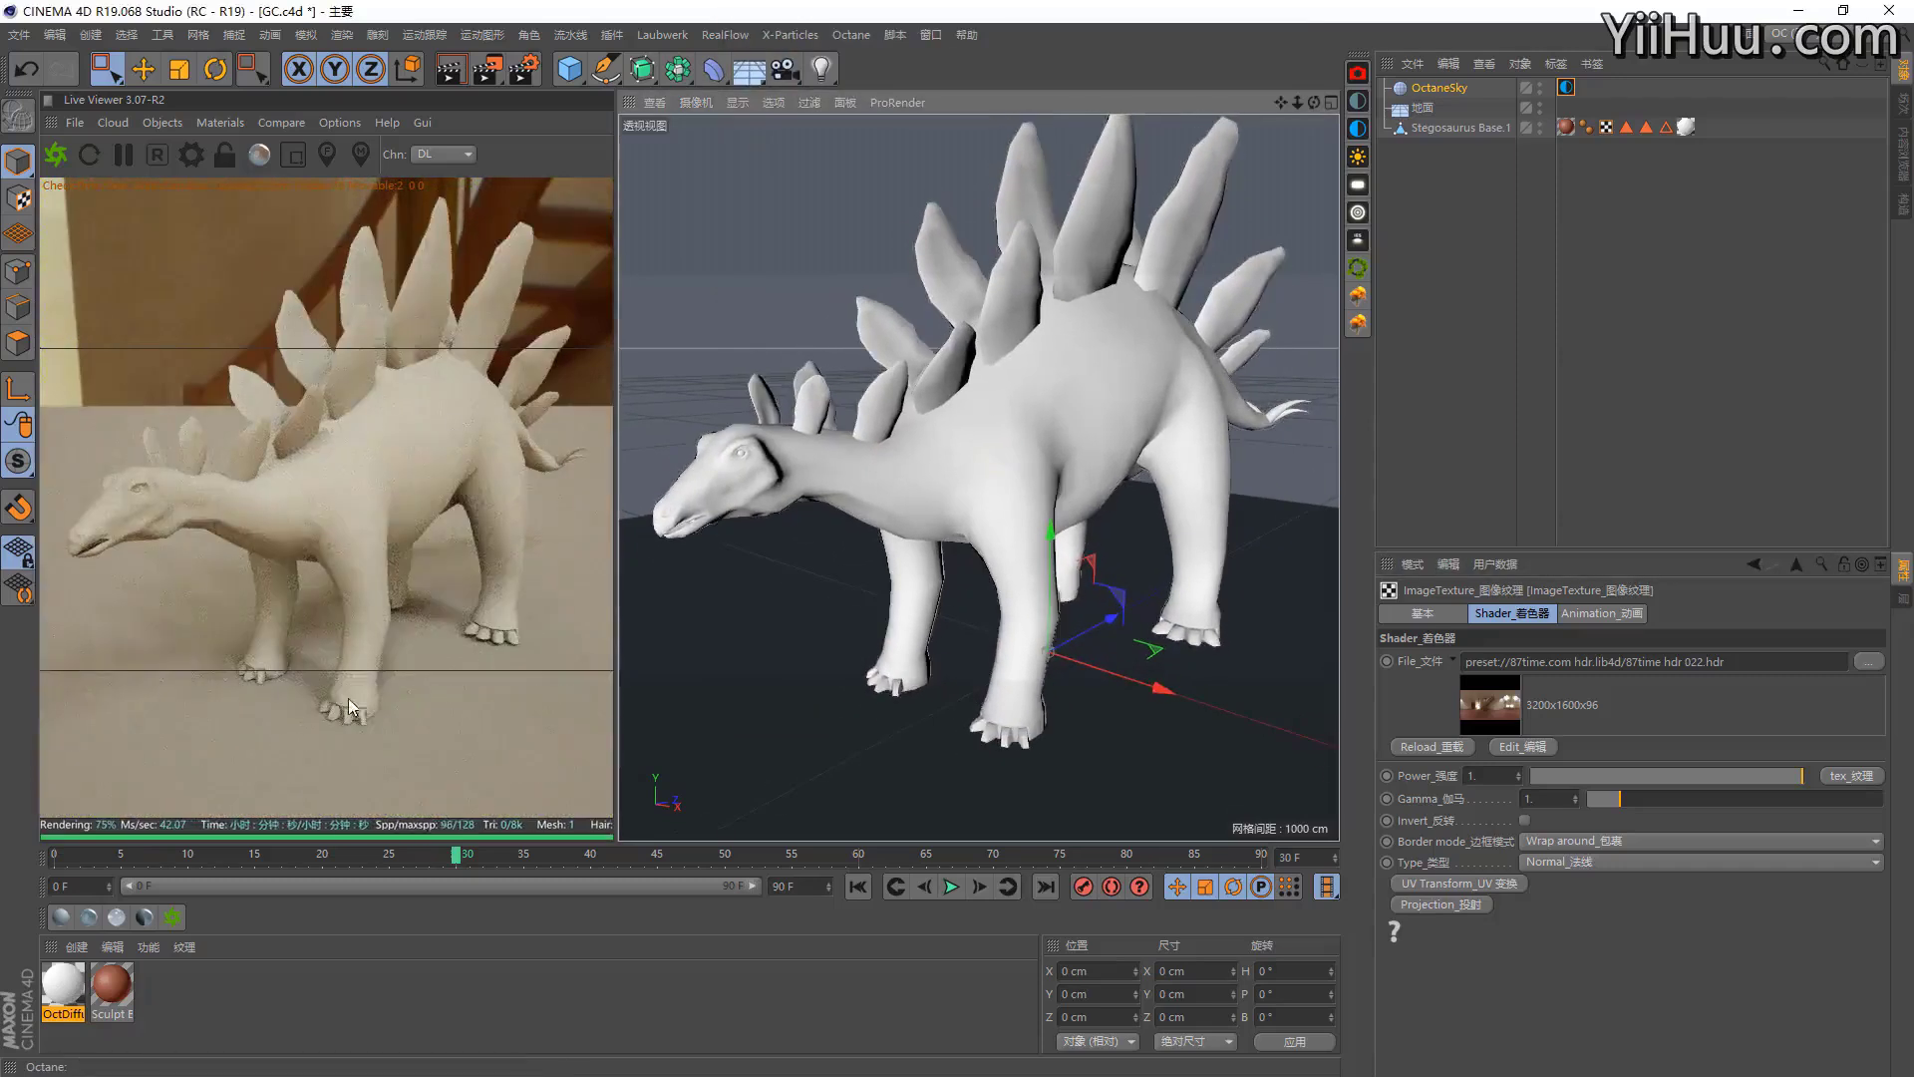
Set the OctDiffuse diffuse colour to bright green (R 0.119677, G 0.9, B 0.025).
double_click(63, 983)
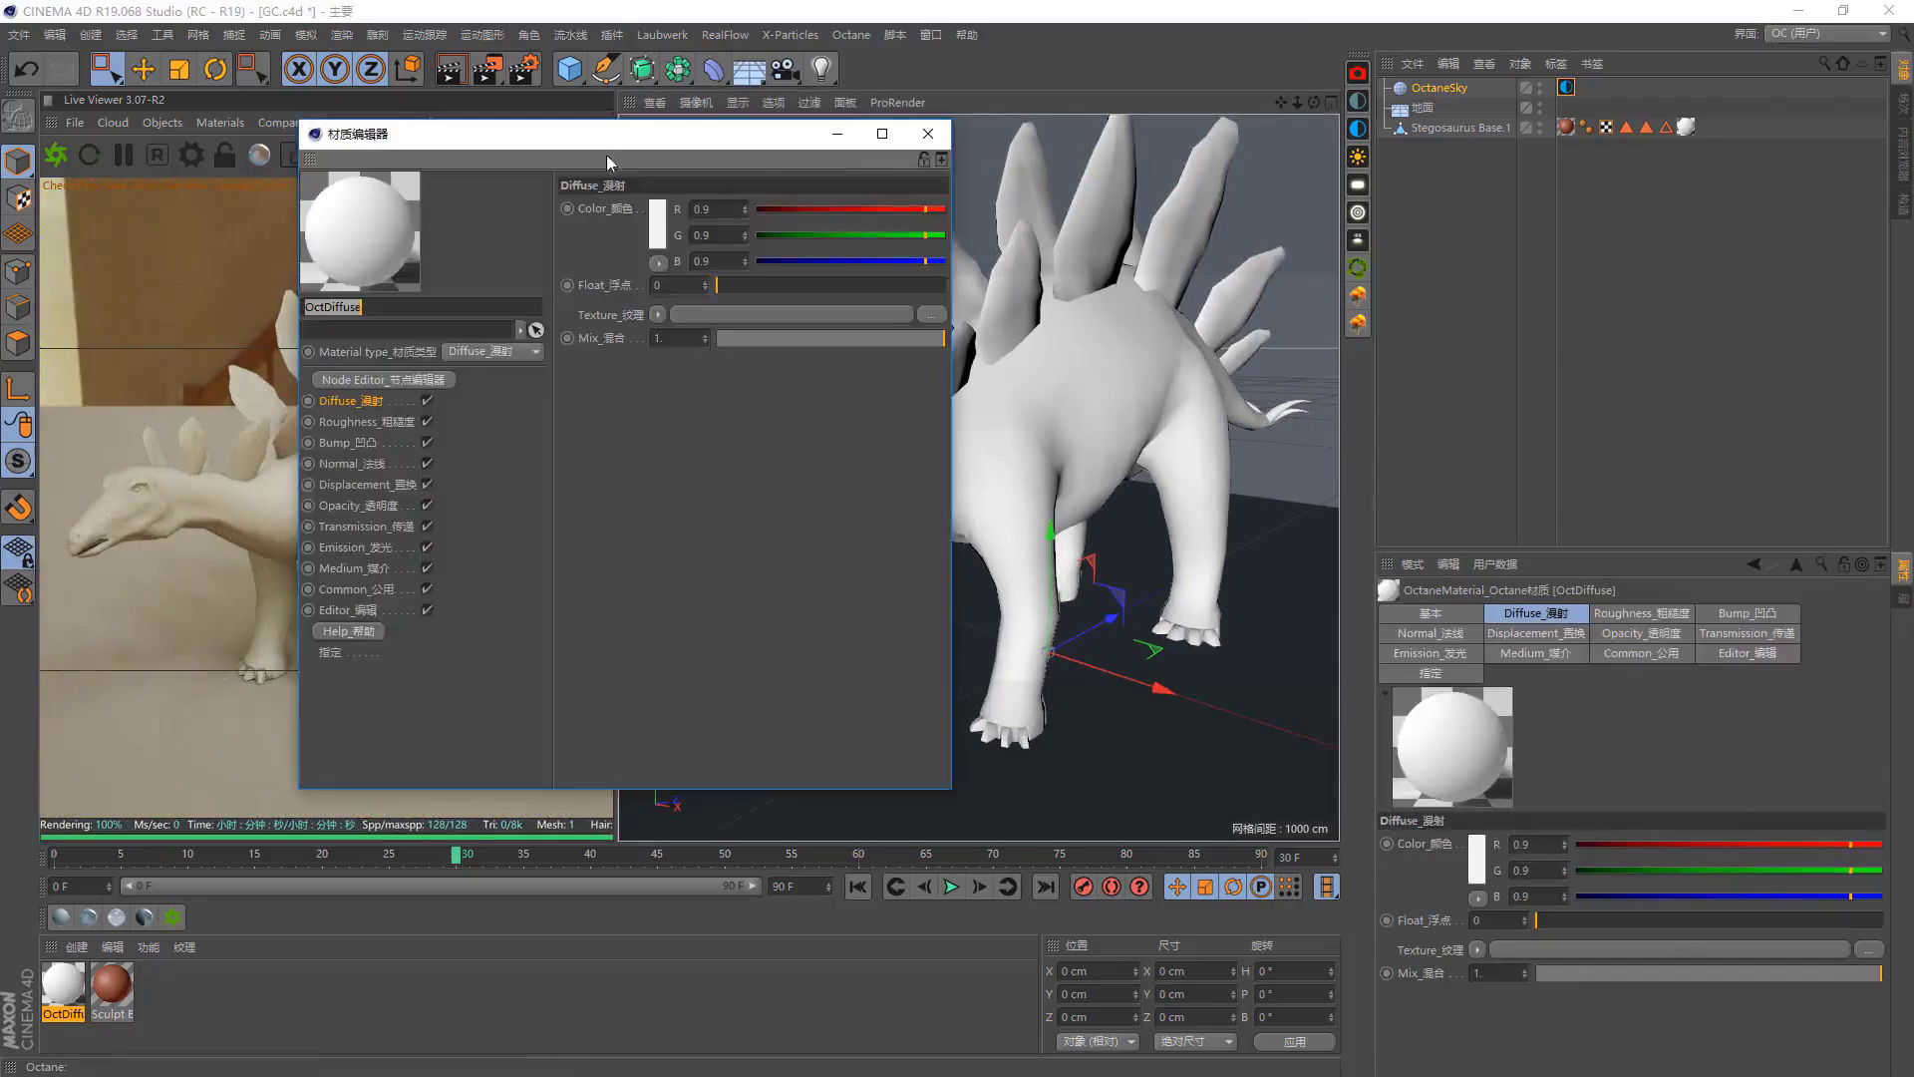
drag(610, 162, 1159, 280)
click(1208, 349)
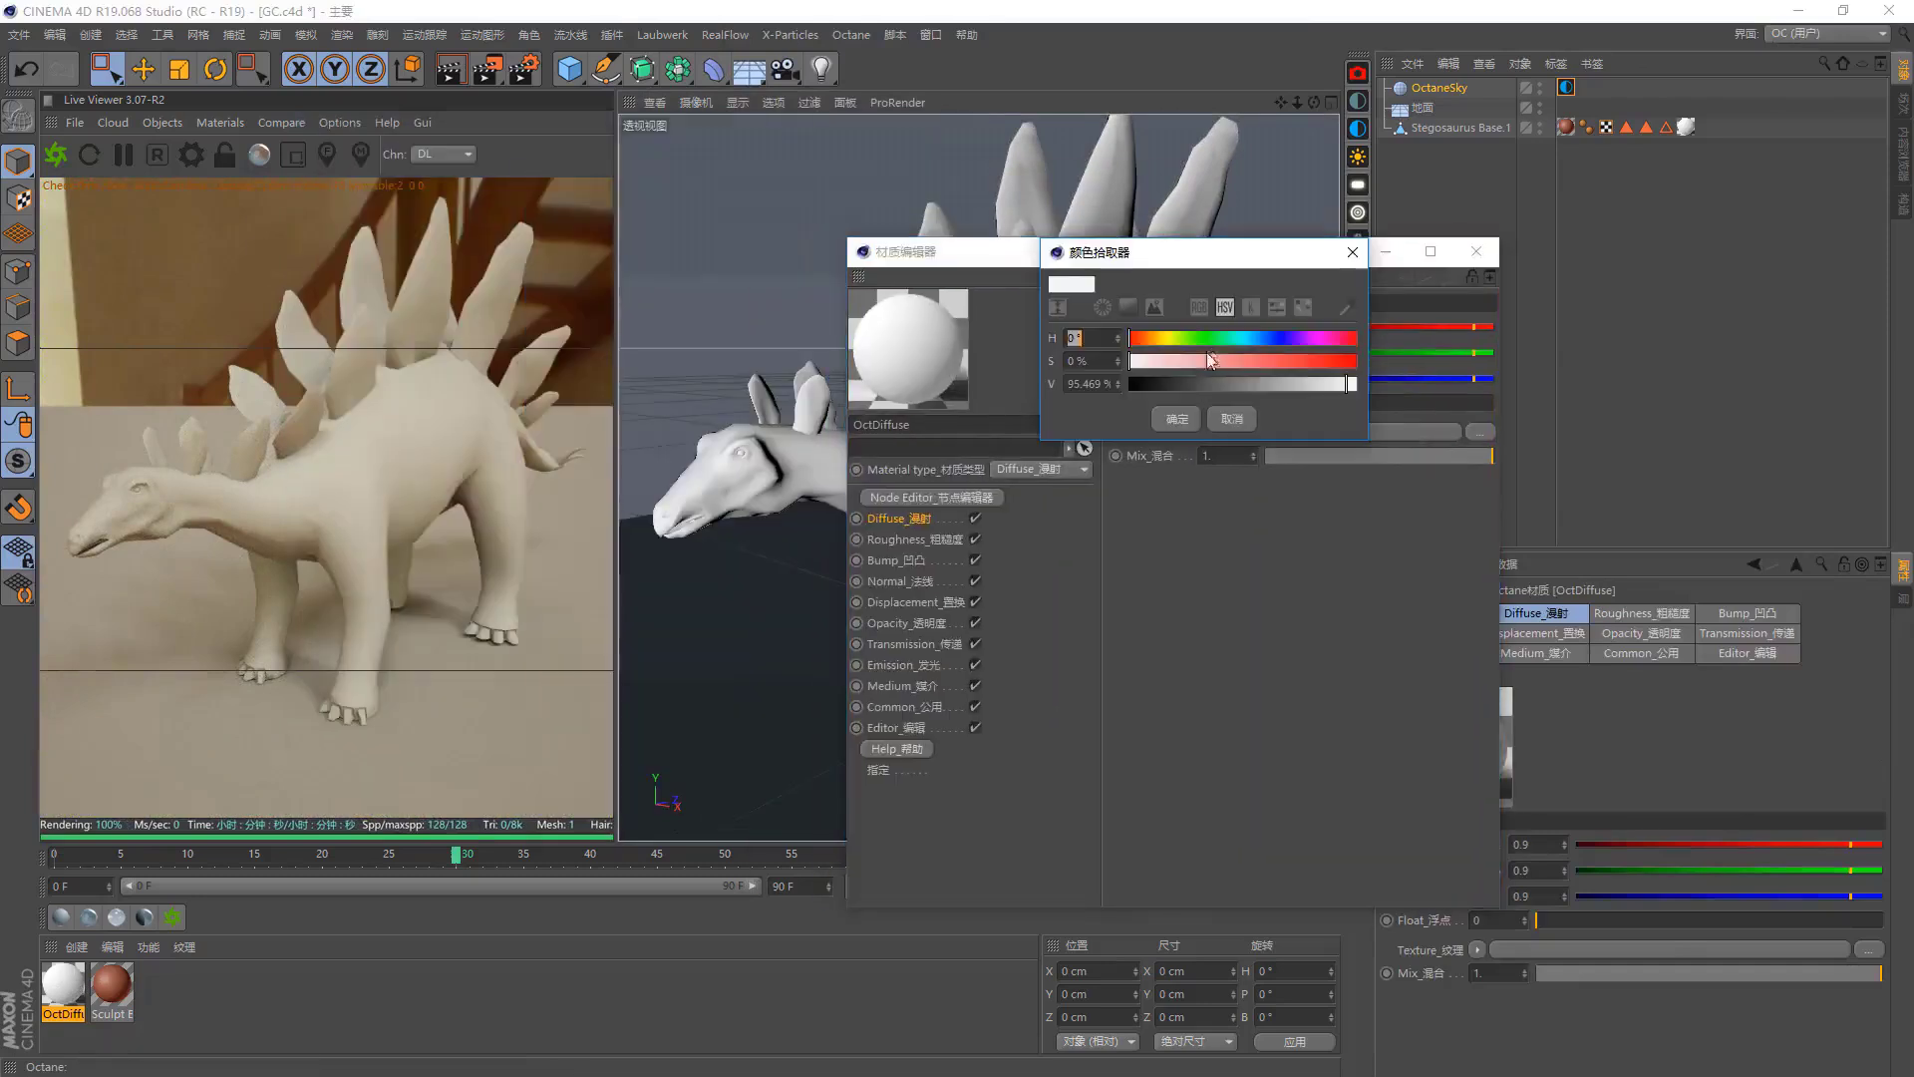
click(1200, 339)
drag(1241, 360, 1351, 361)
click(1174, 419)
drag(1162, 263, 1326, 299)
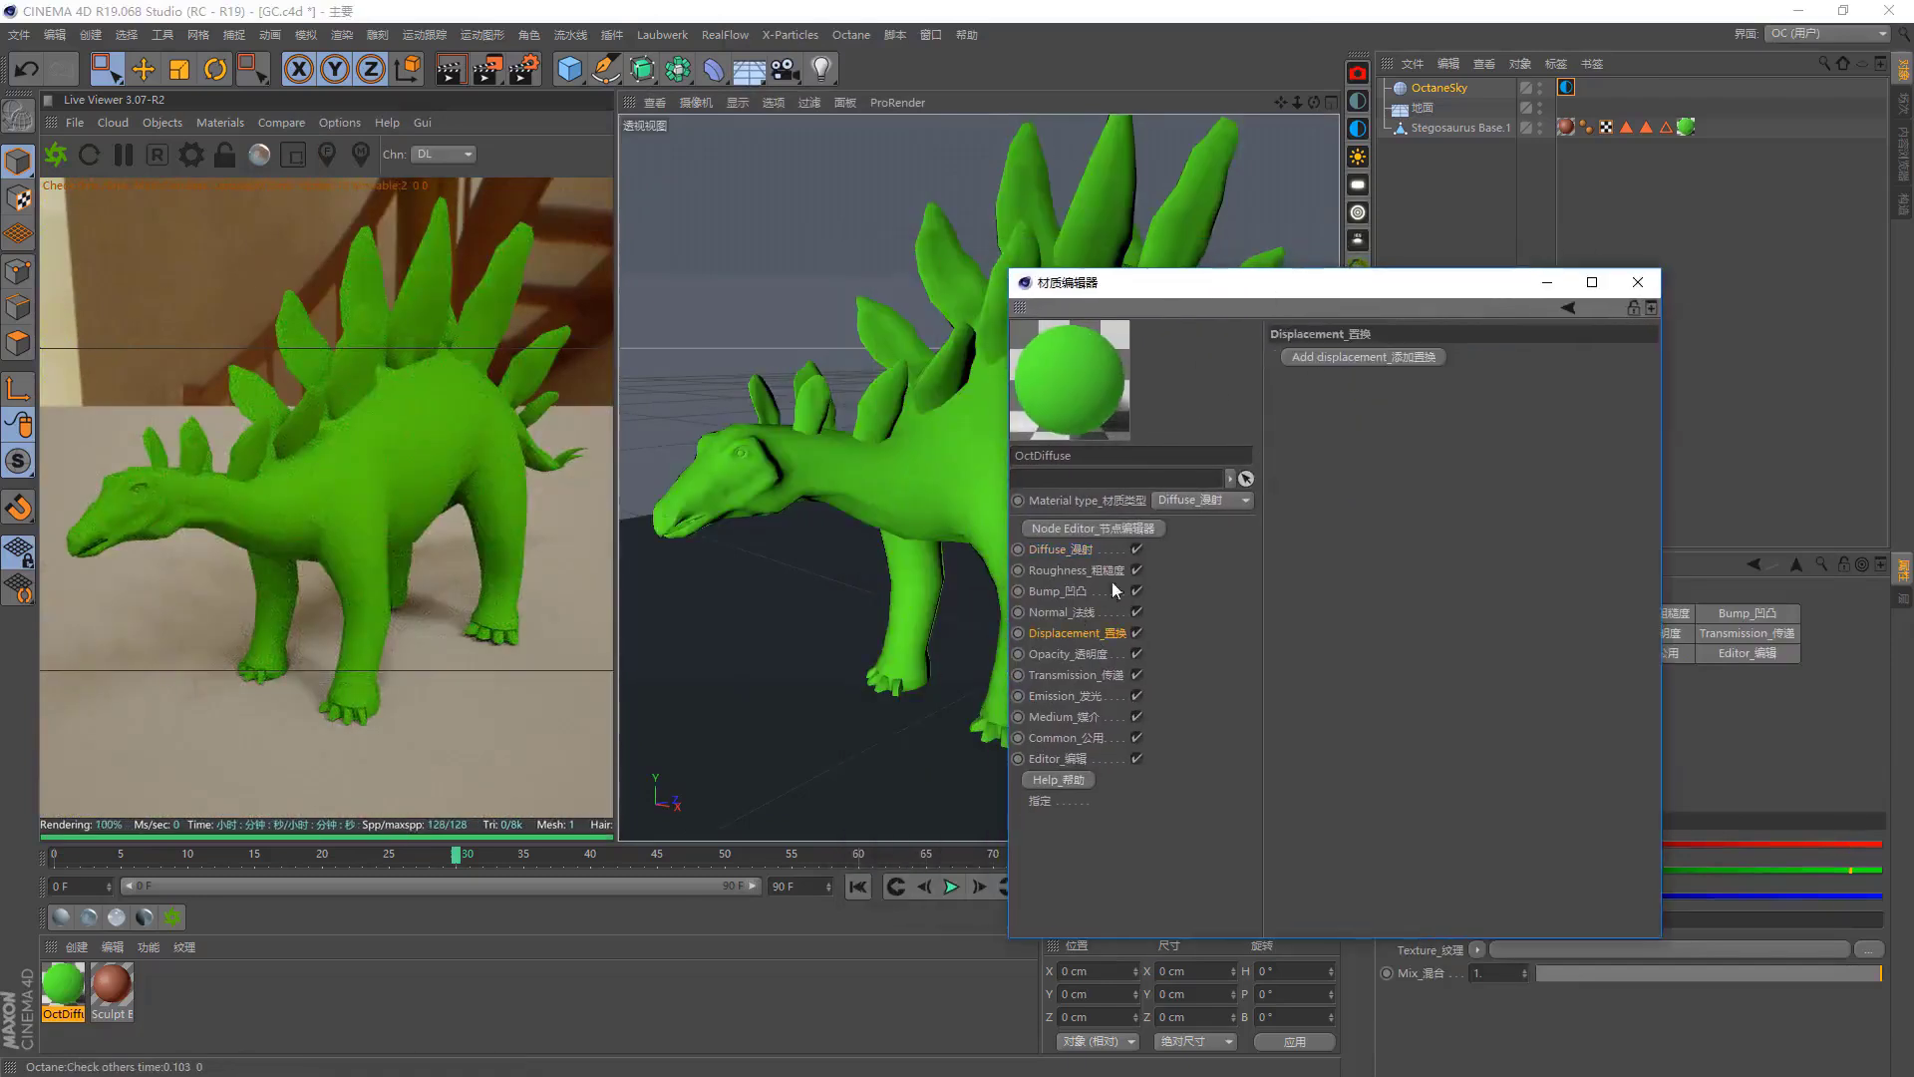
Look through the Displacement channel and bring up the Opacity channel settings.
click(1030, 563)
click(1031, 527)
click(1057, 590)
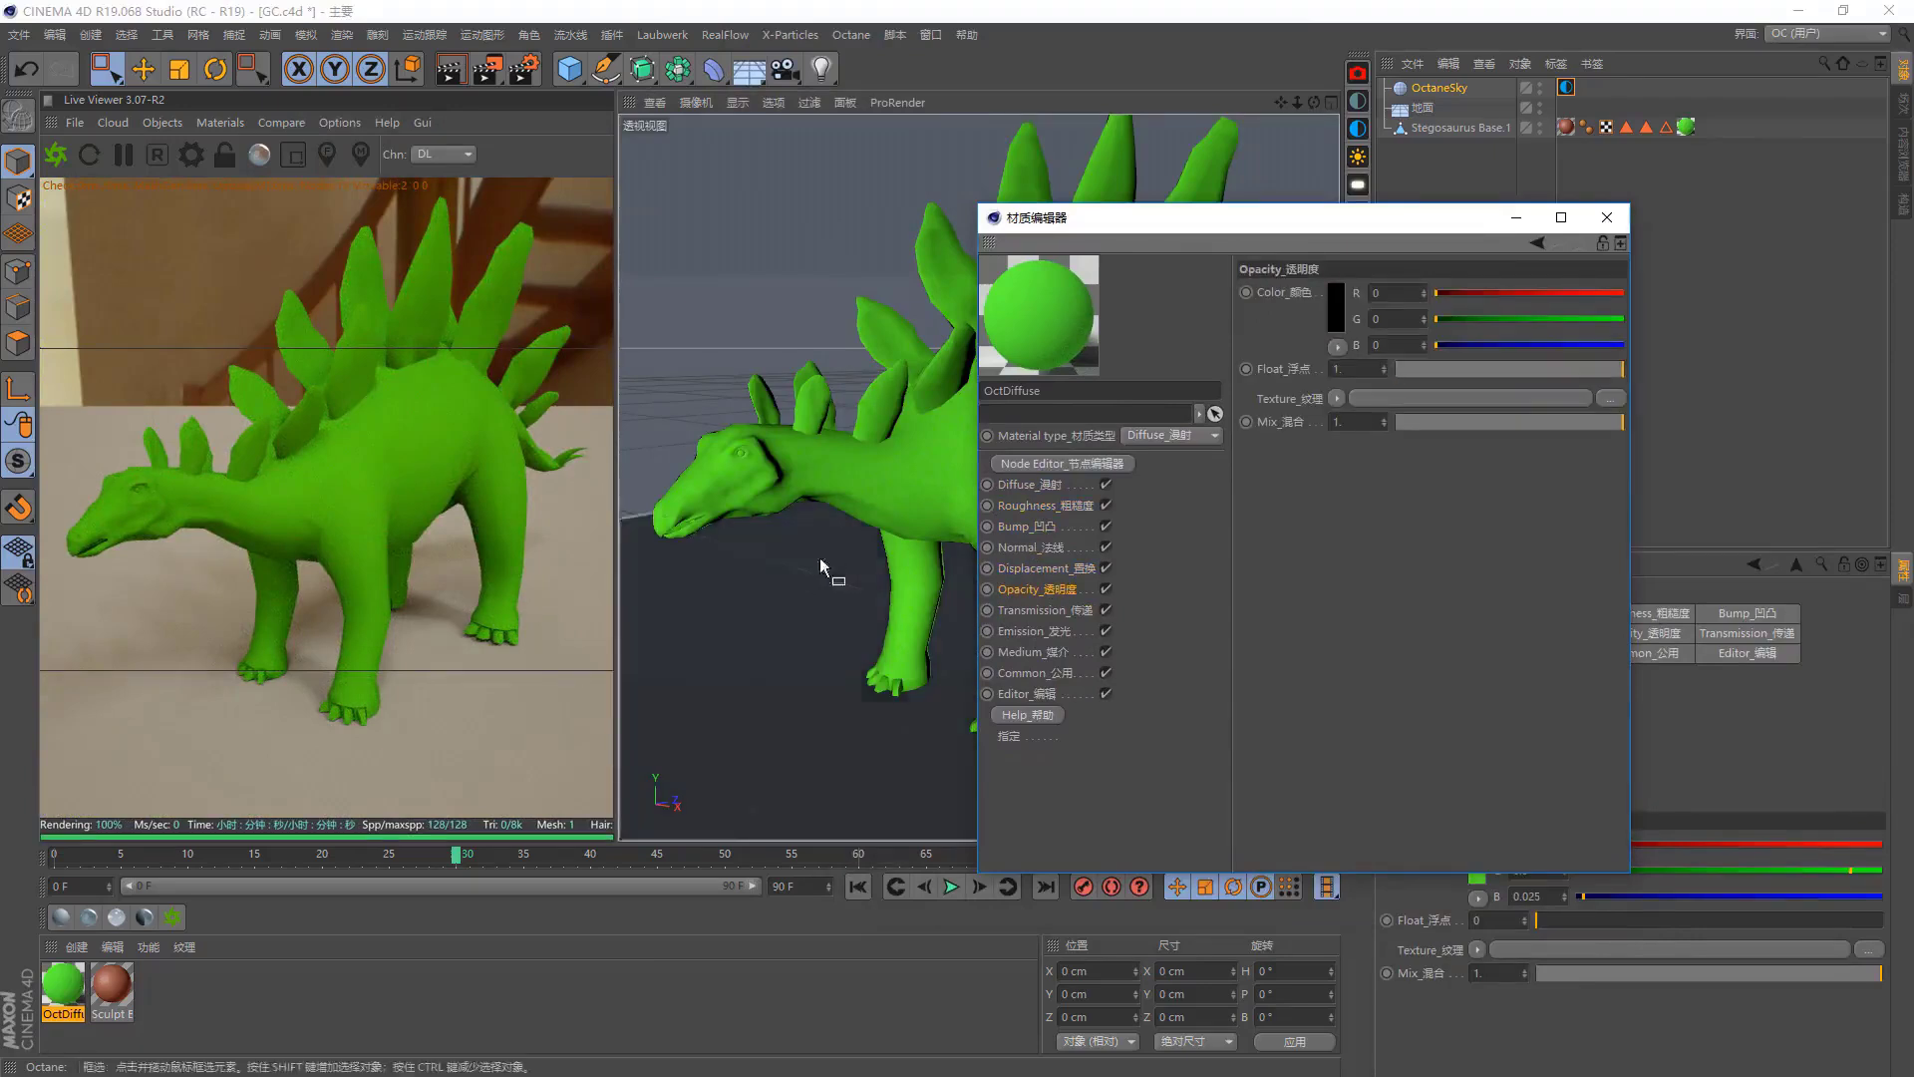
Try a bright blue opacity colour on the green material.
alt+drag(820, 559, 812, 568)
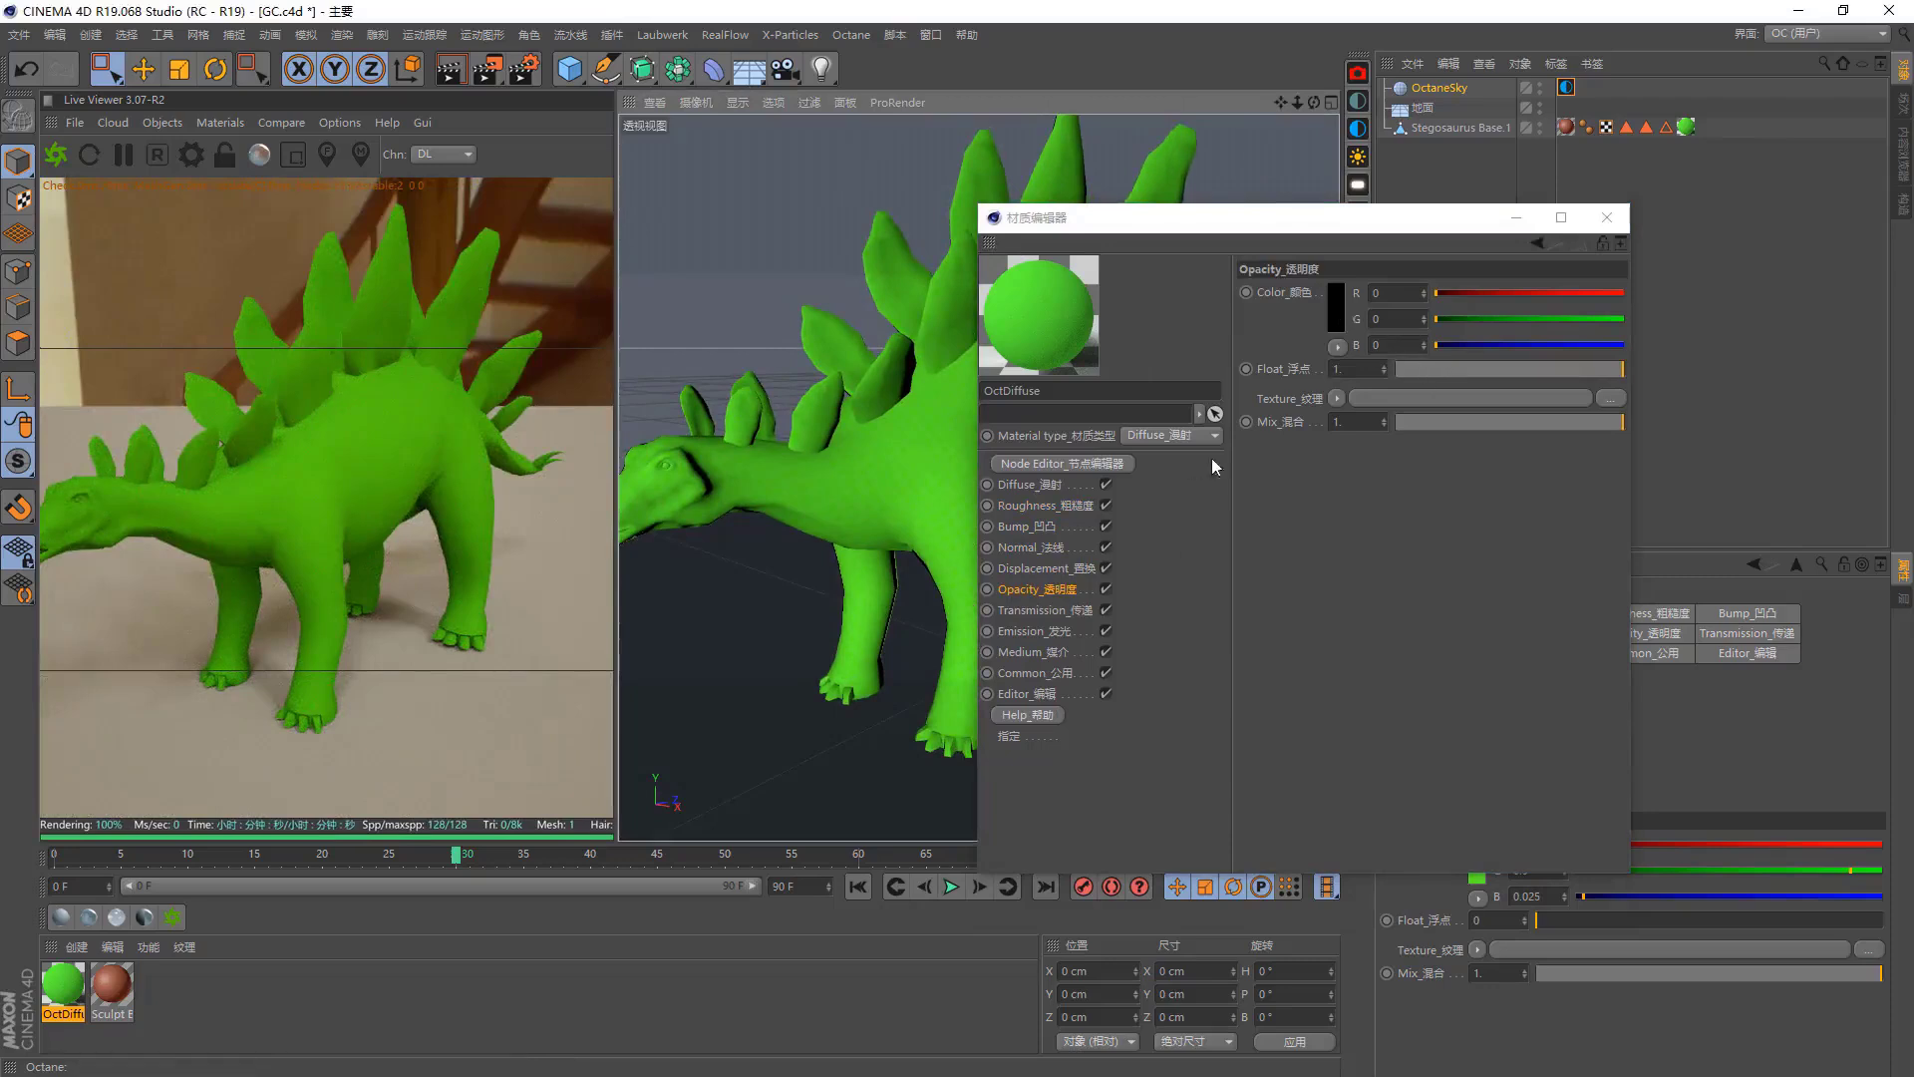
click(1334, 299)
click(1365, 293)
click(1423, 314)
click(1448, 337)
click(1305, 371)
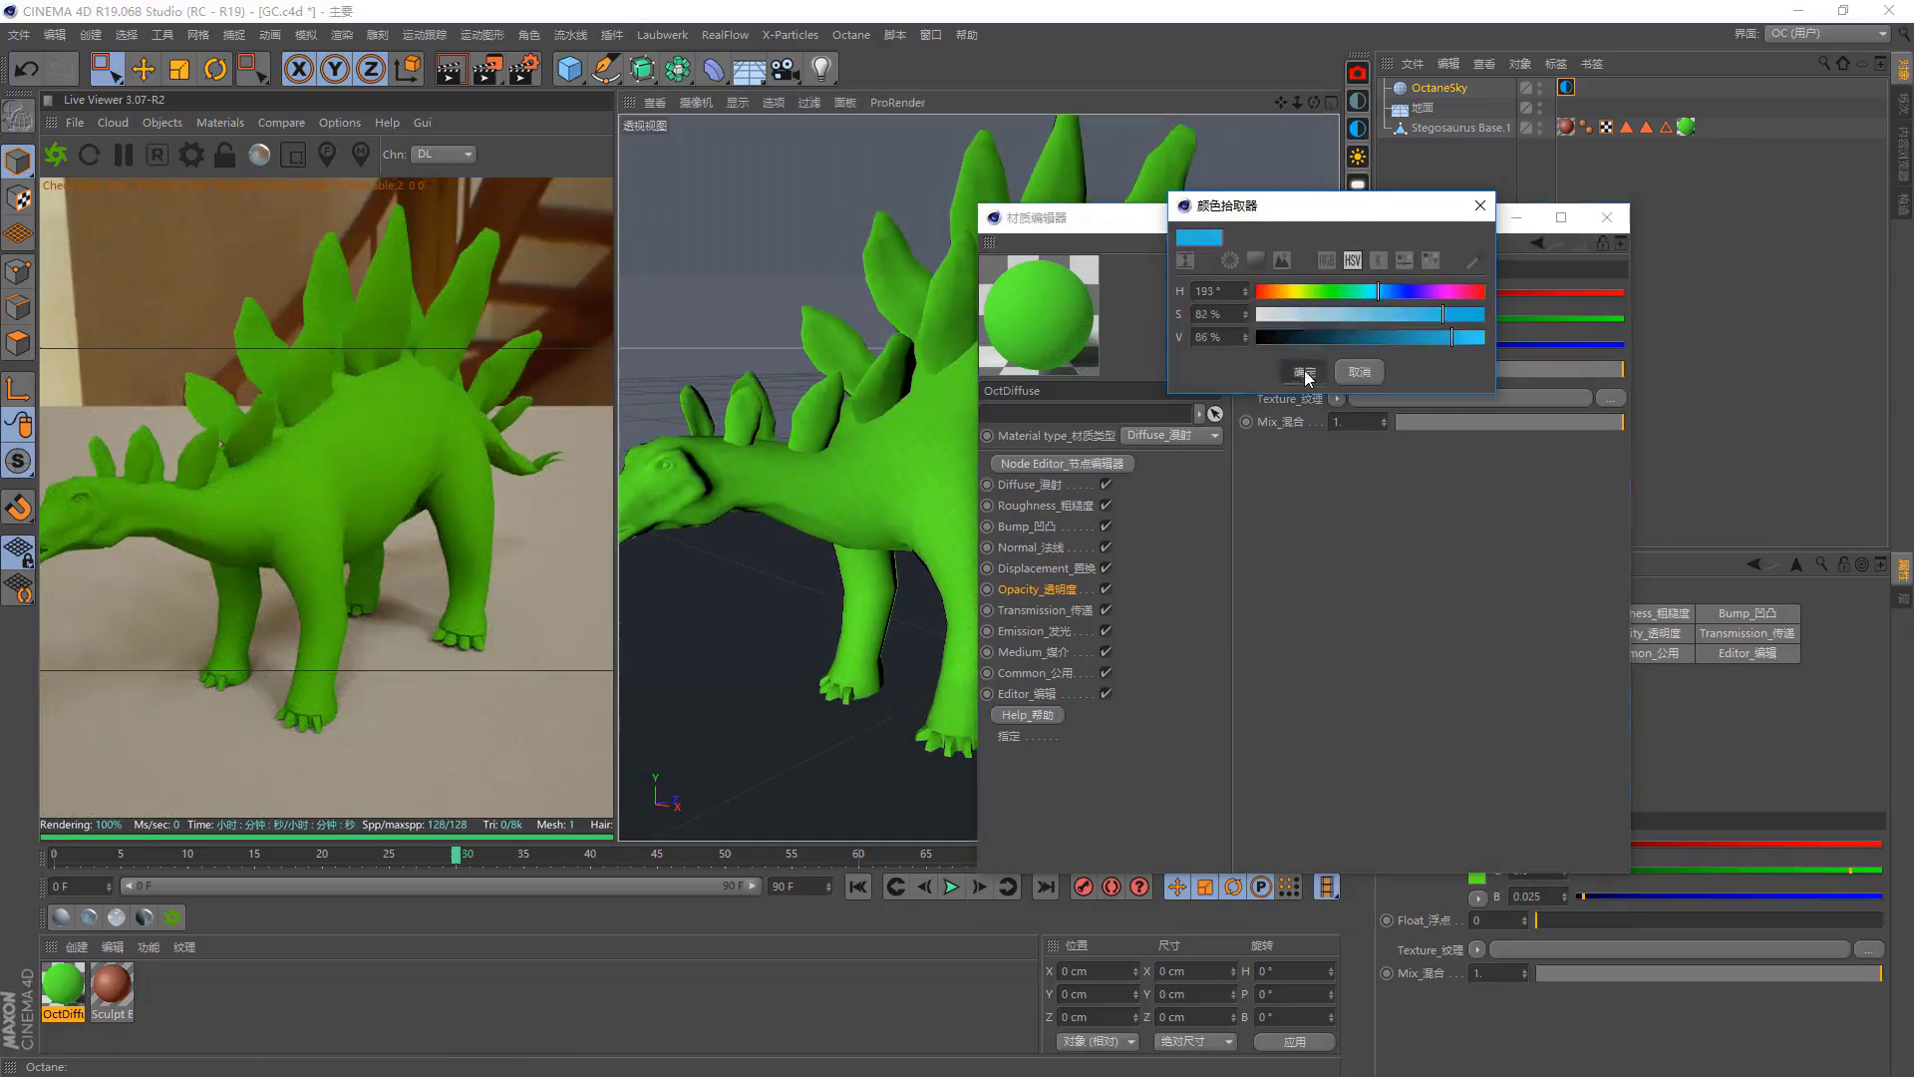
alt+drag(807, 514, 842, 499)
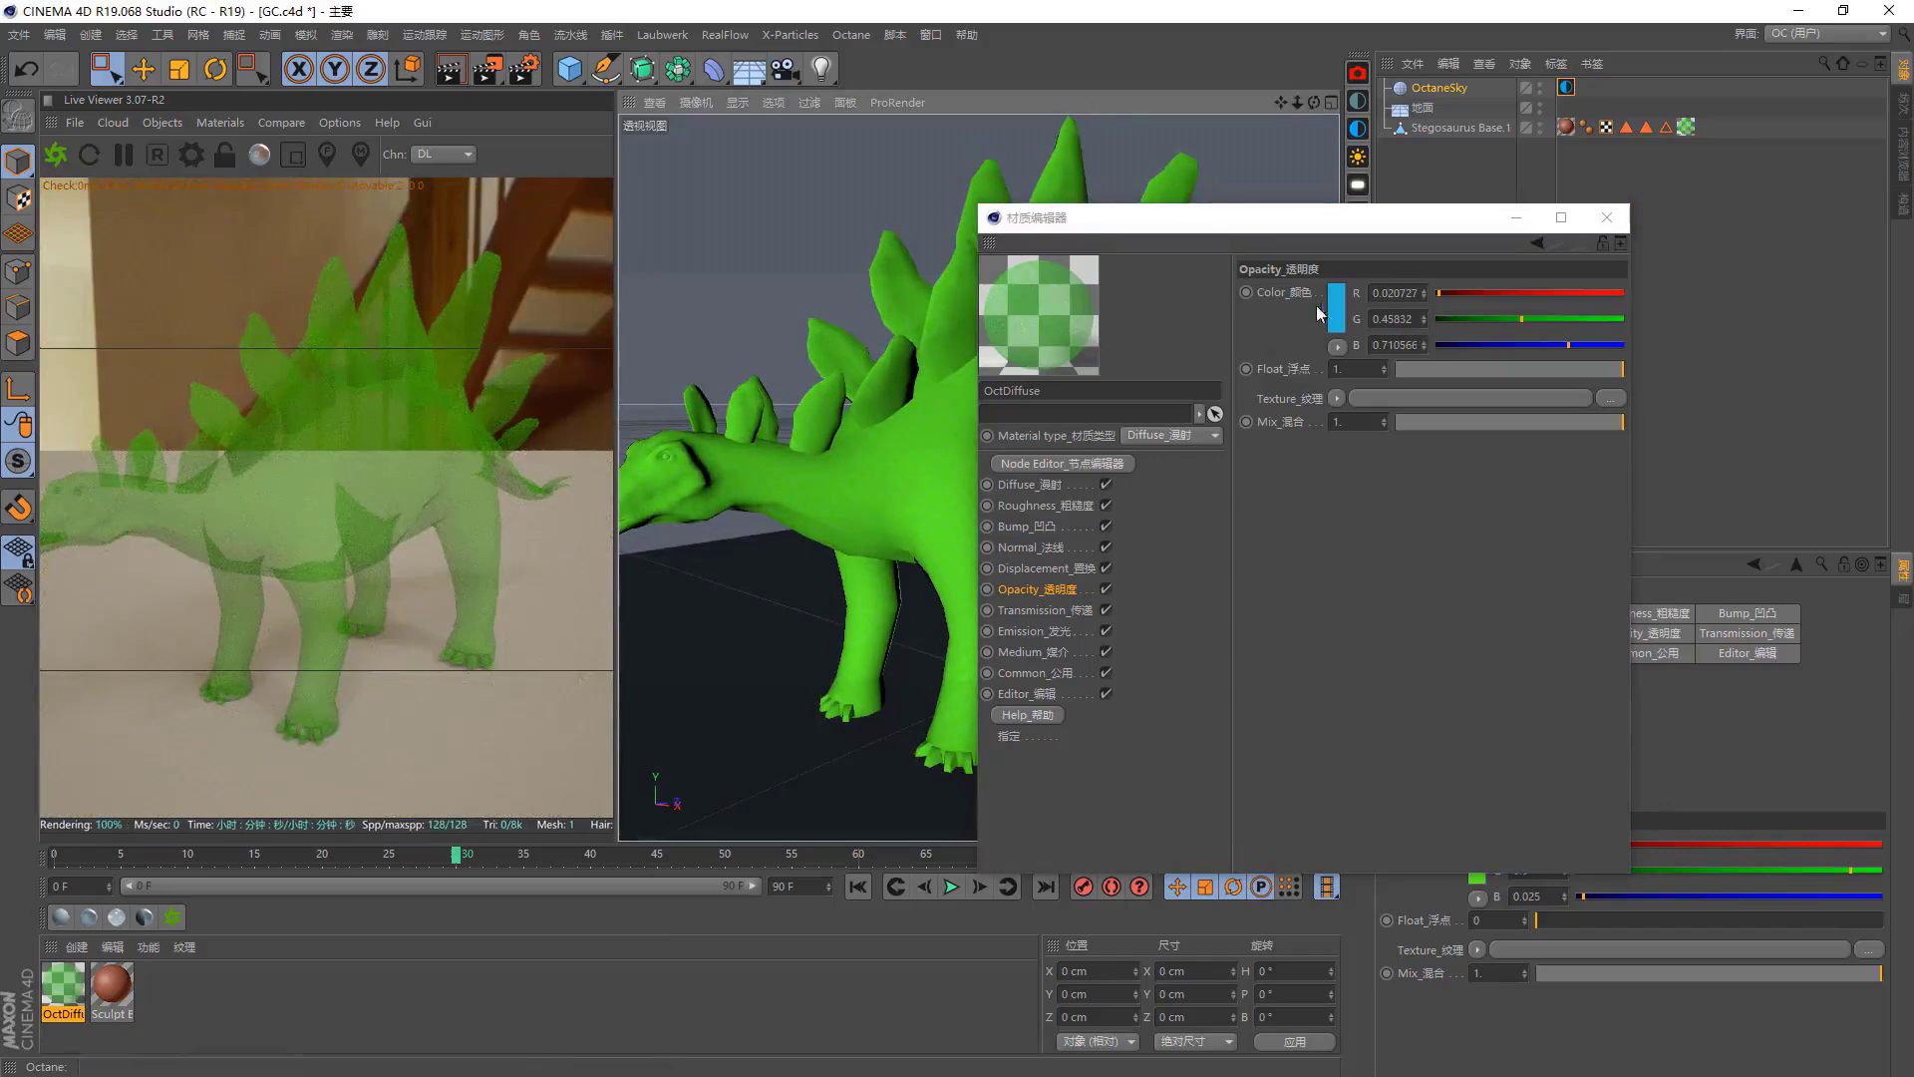
Try a white opacity colour, then a near-black one that hides the dinosaur.
click(1338, 317)
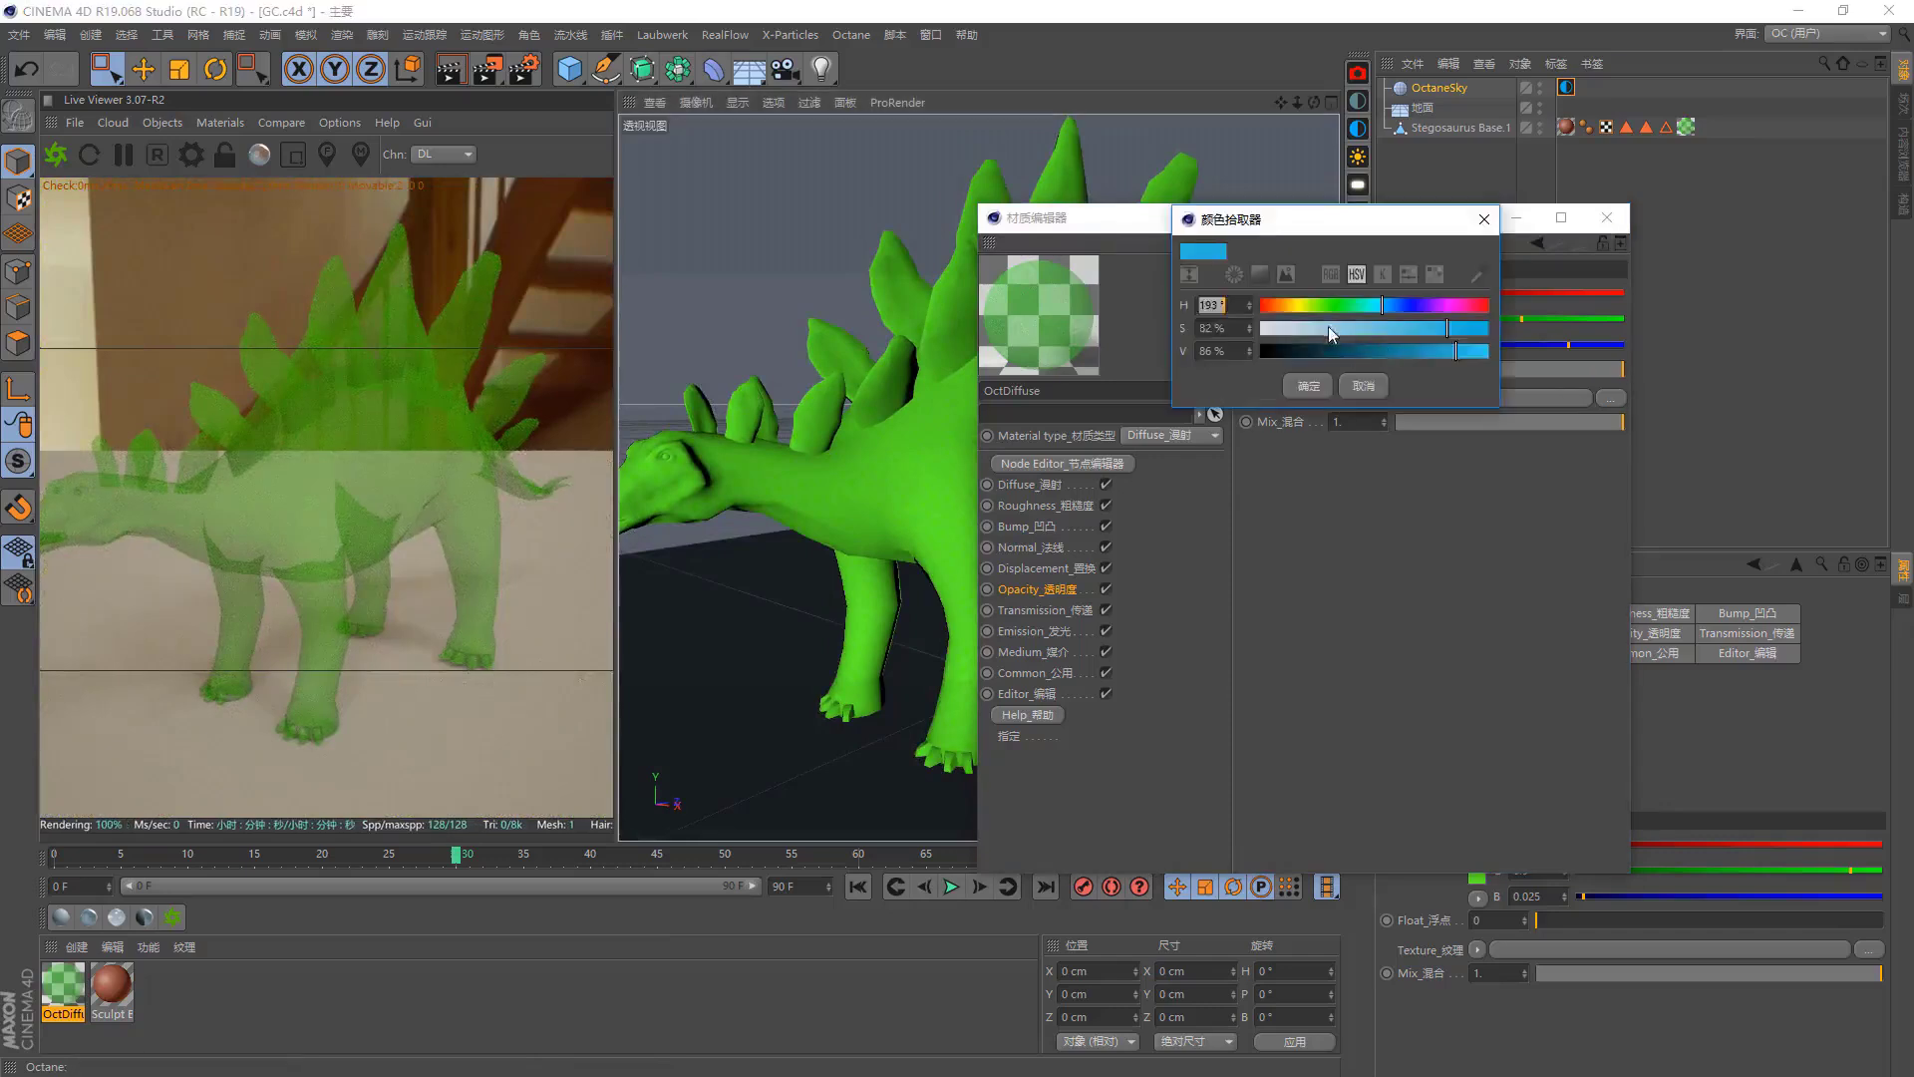
mouse_move(1338, 351)
mouse_down()
mouse_move(1310, 351)
mouse_move(1497, 351)
mouse_up()
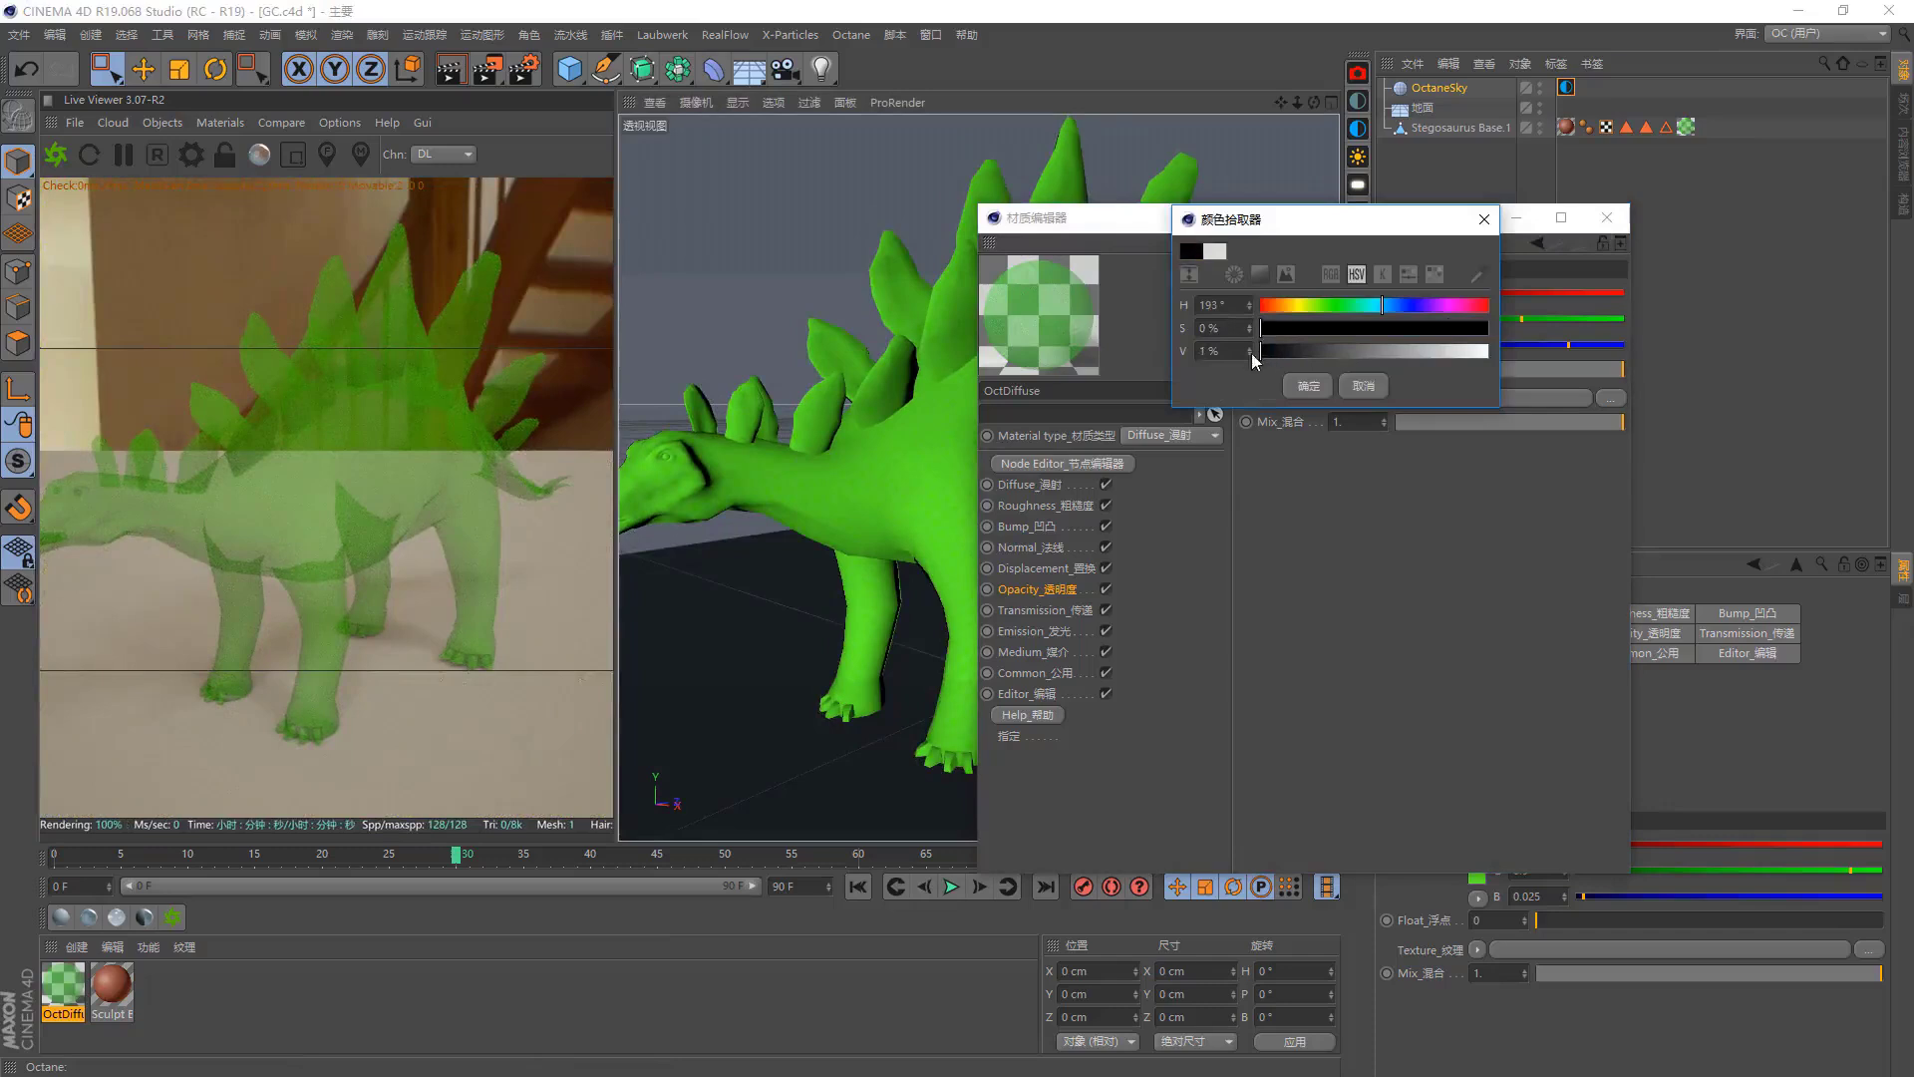
click(1308, 386)
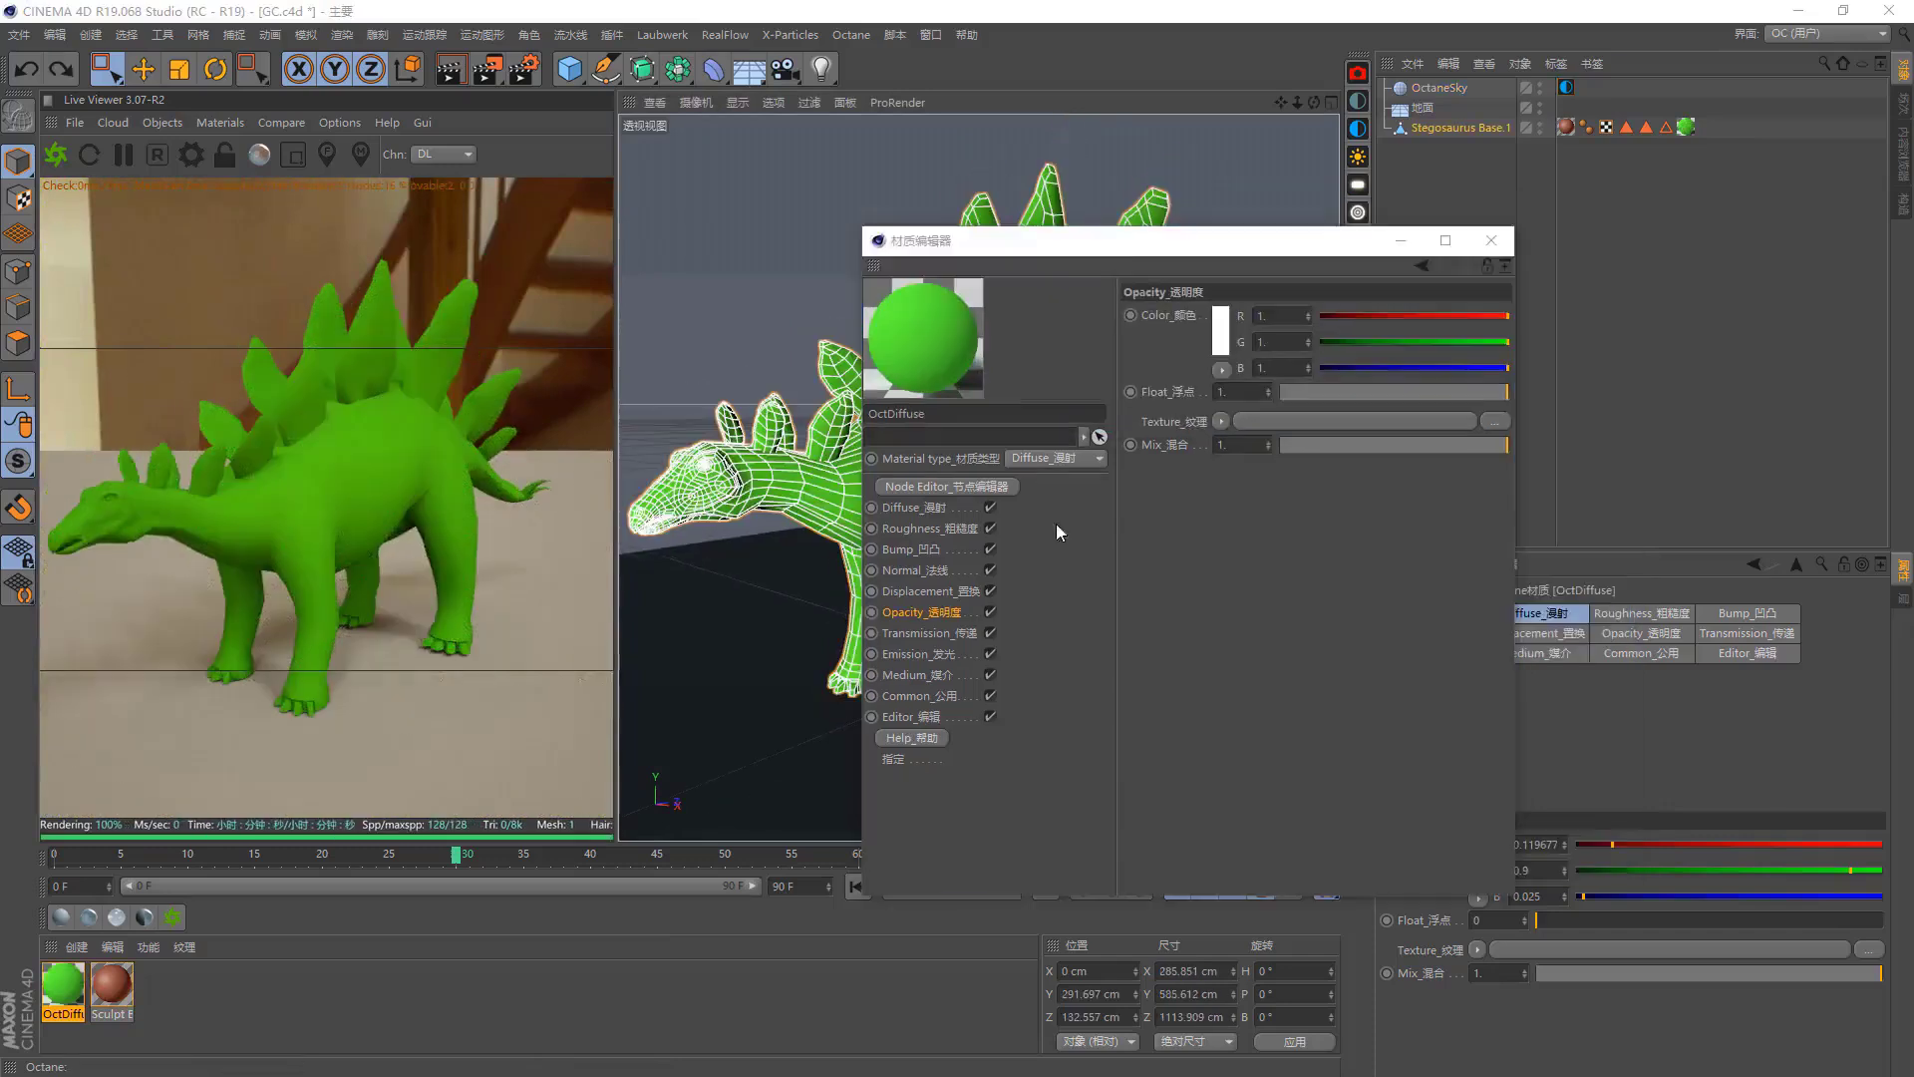
drag(1211, 245, 1383, 236)
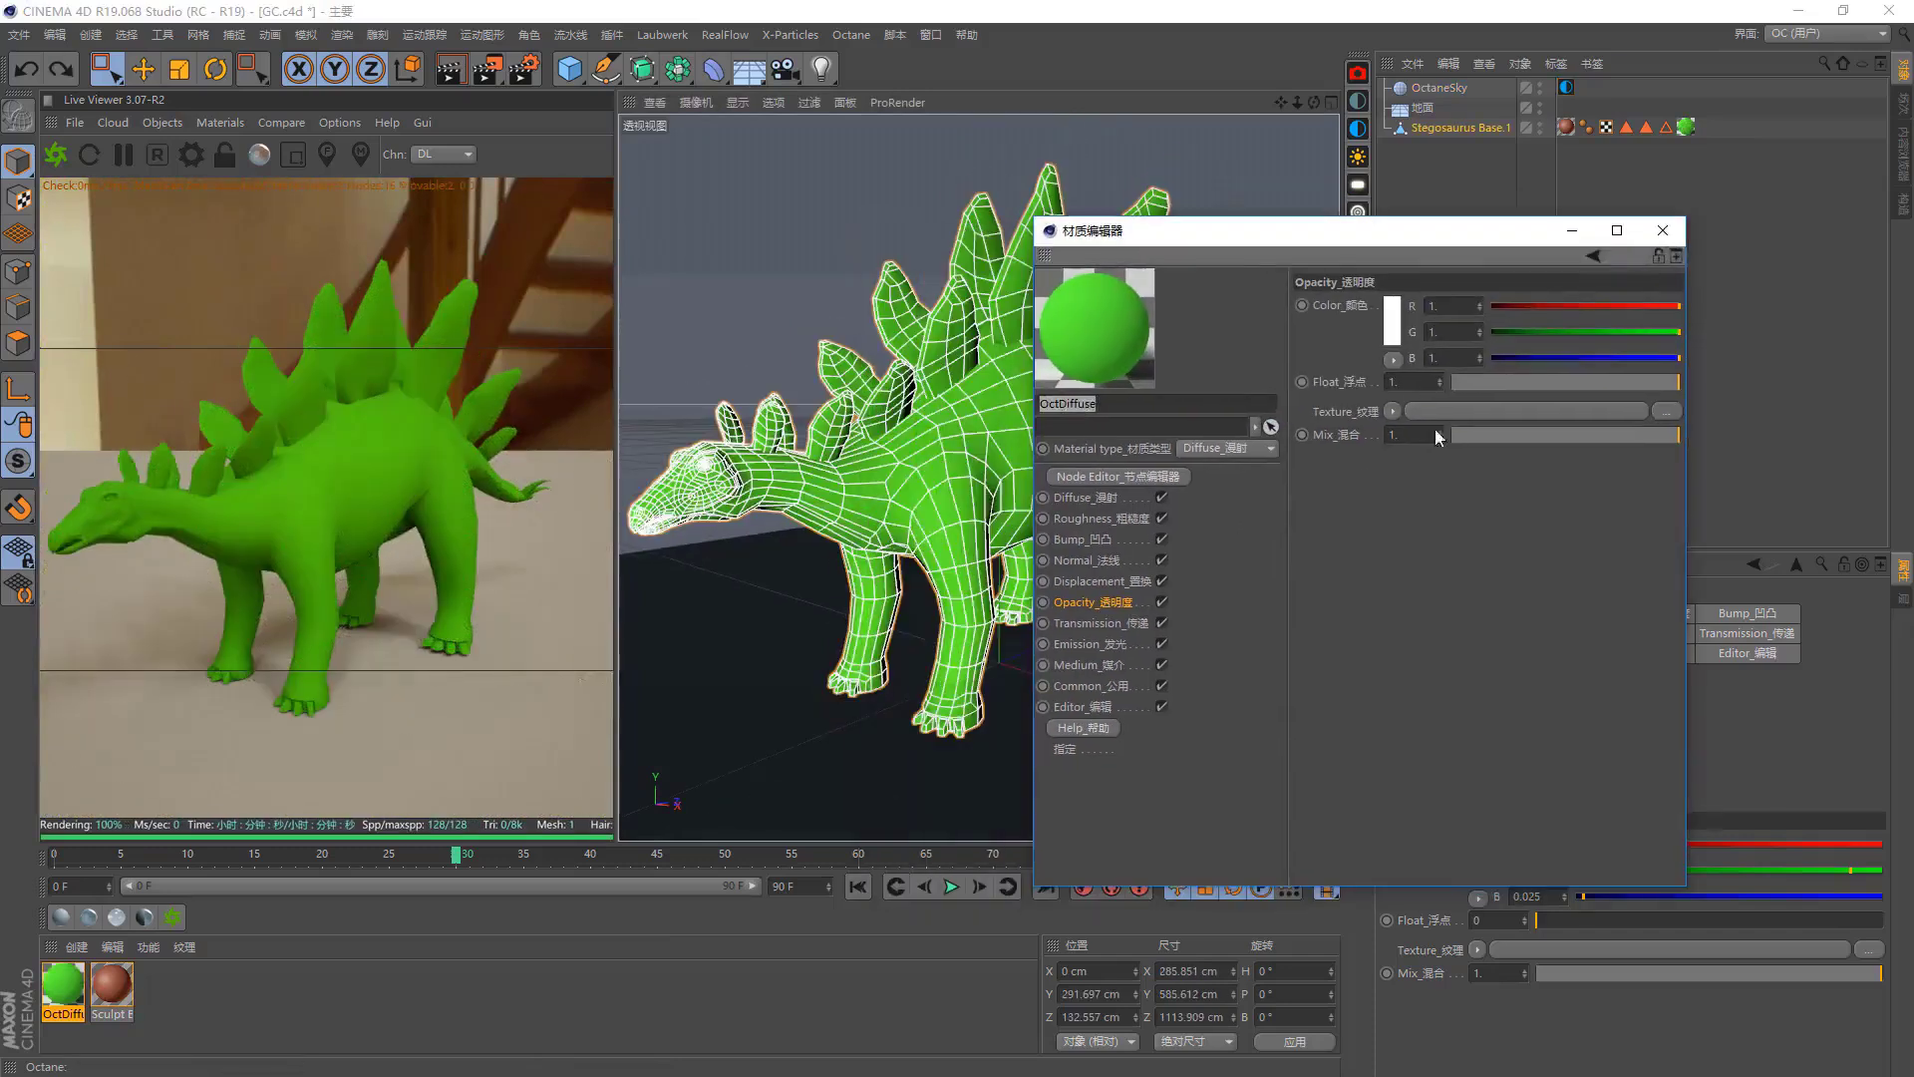
click(1394, 332)
drag(1368, 365, 1322, 365)
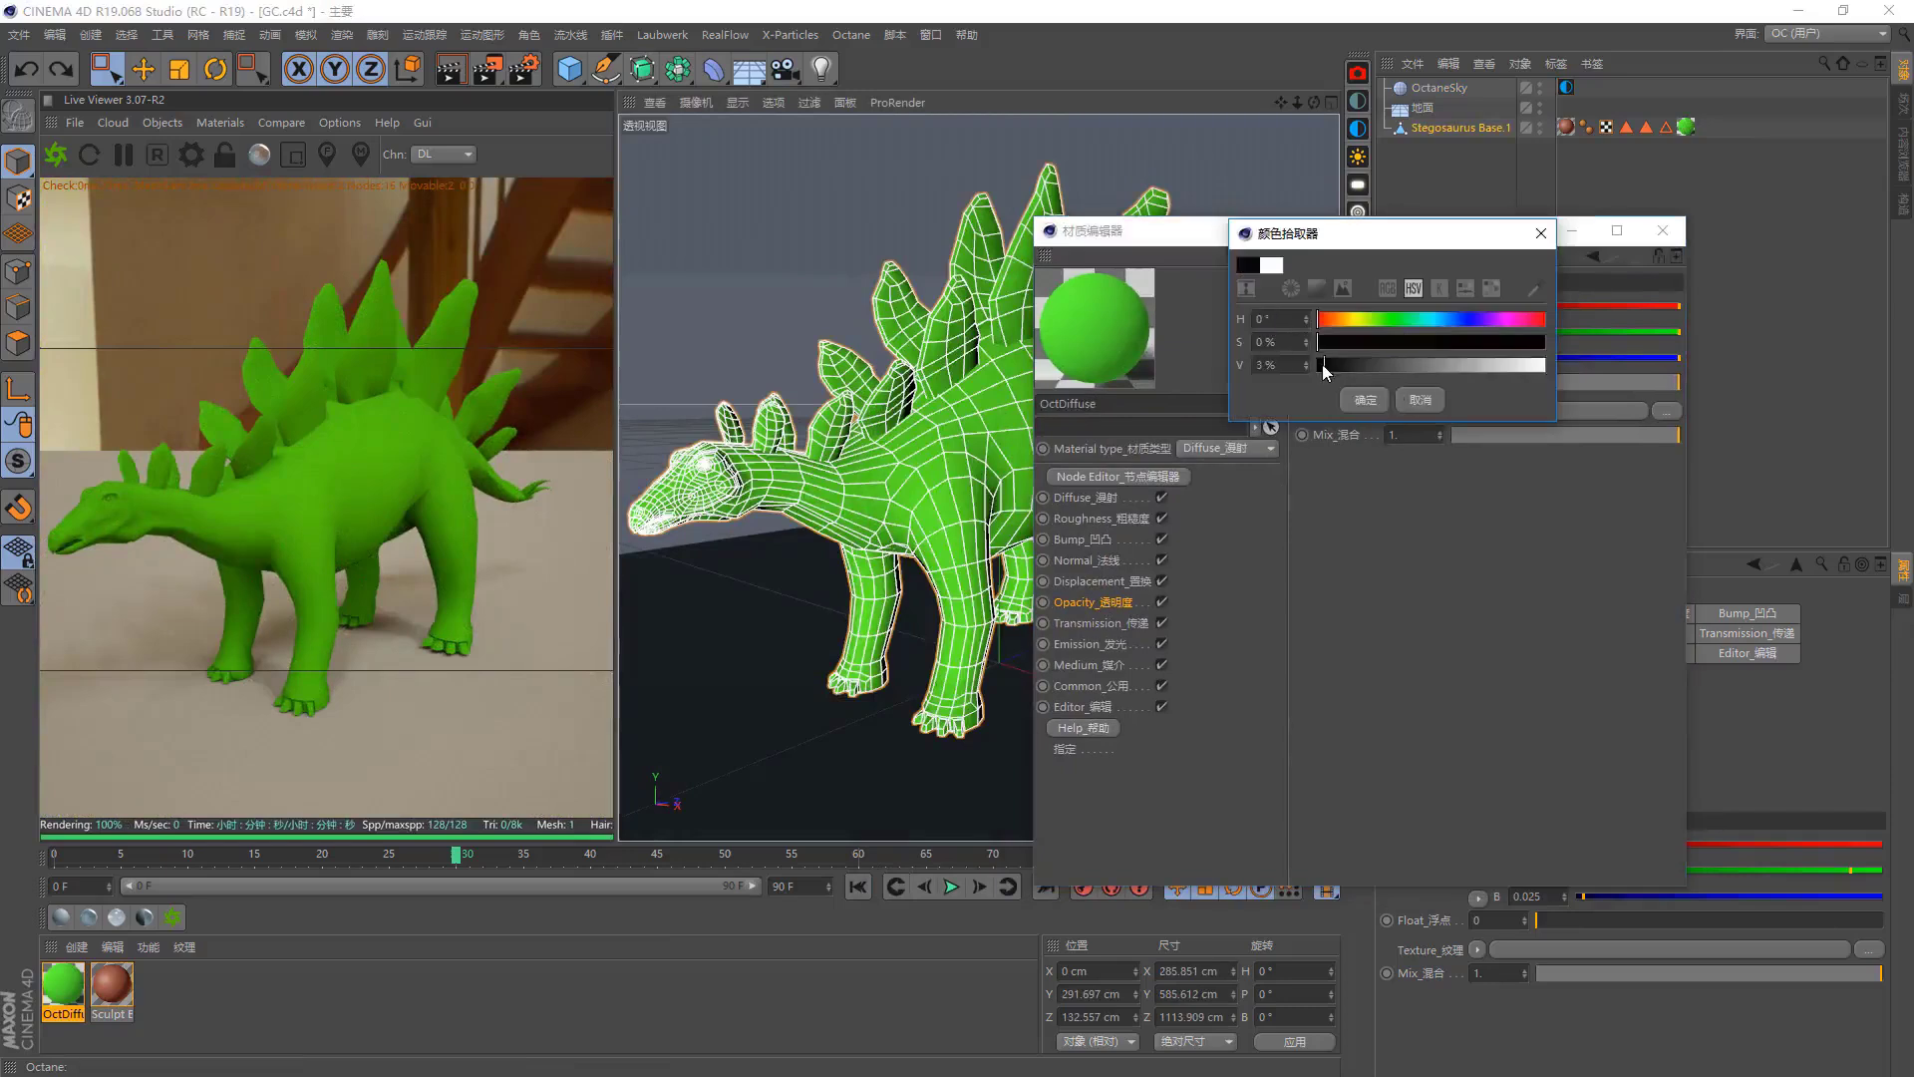
click(1365, 400)
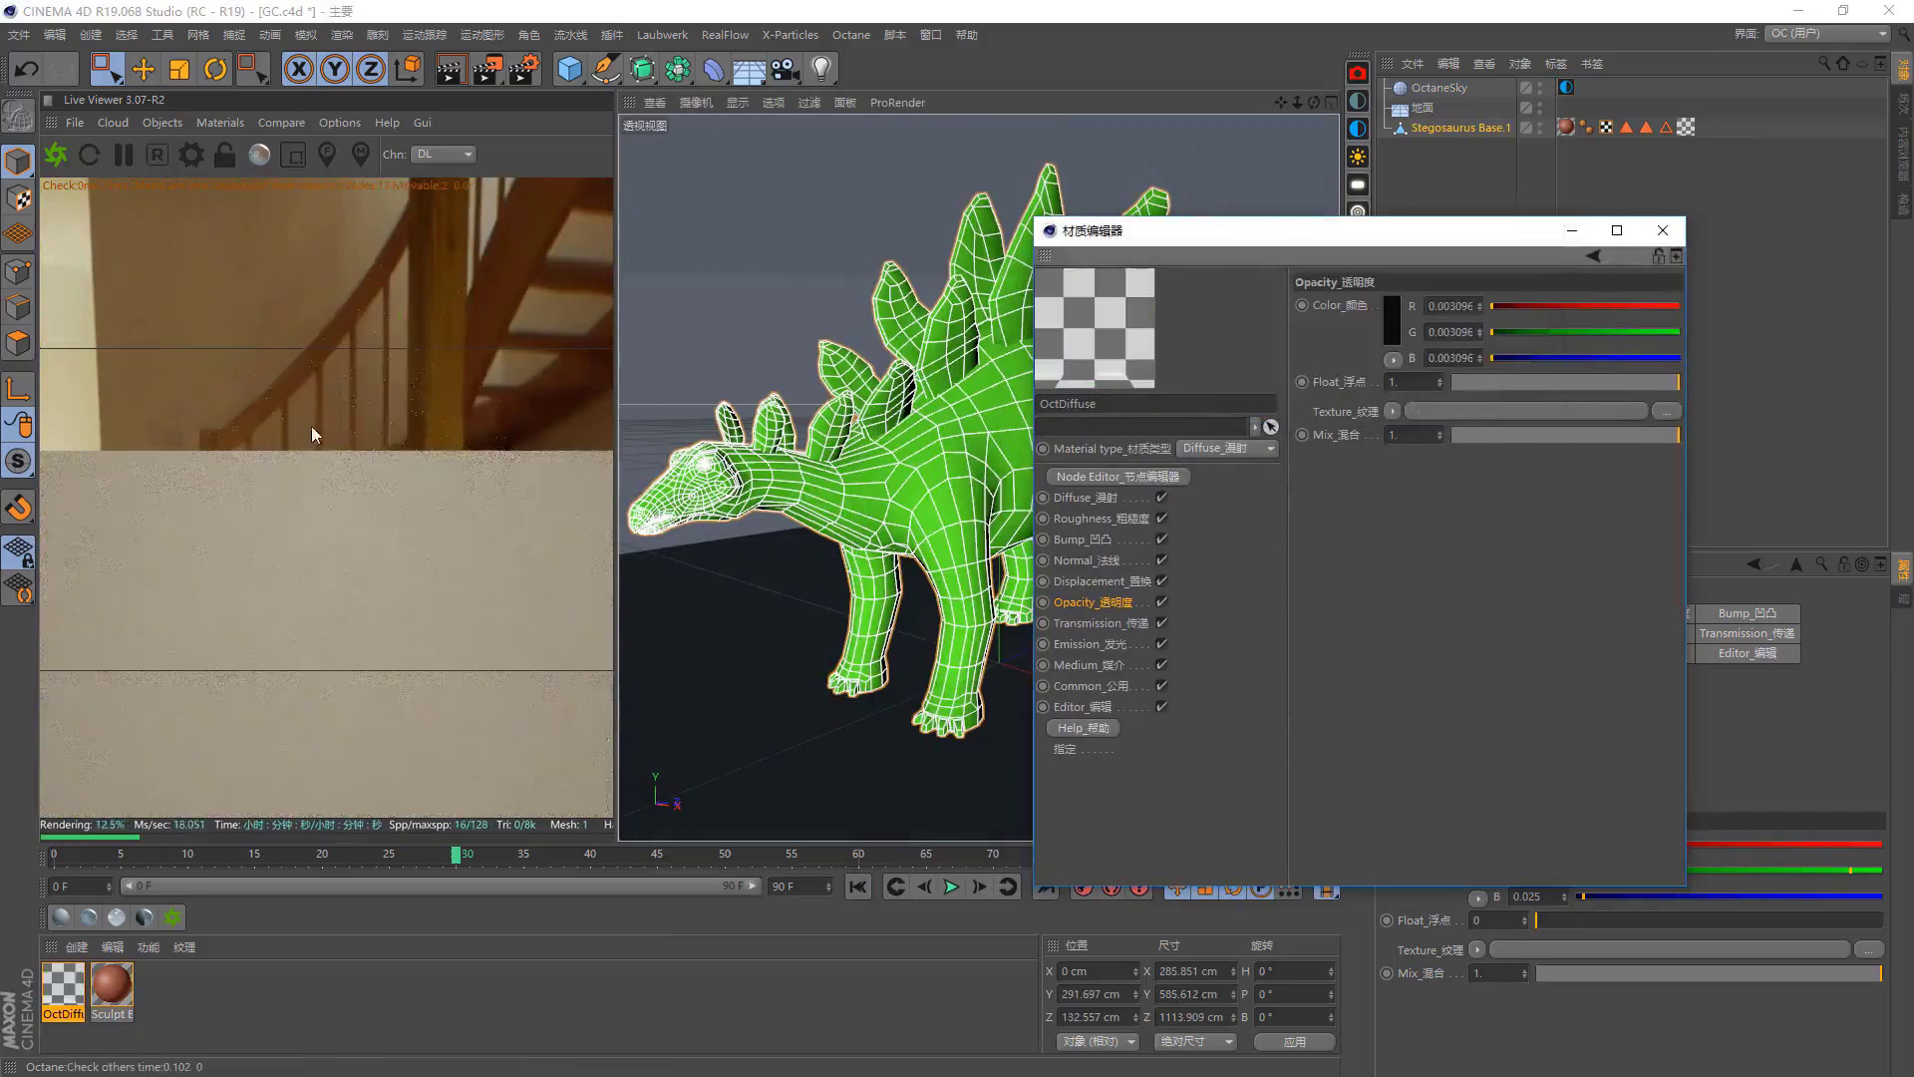
Try 45% grey opacity for a semi-transparent dinosaur, then black.
click(1394, 321)
click(1418, 353)
click(1368, 387)
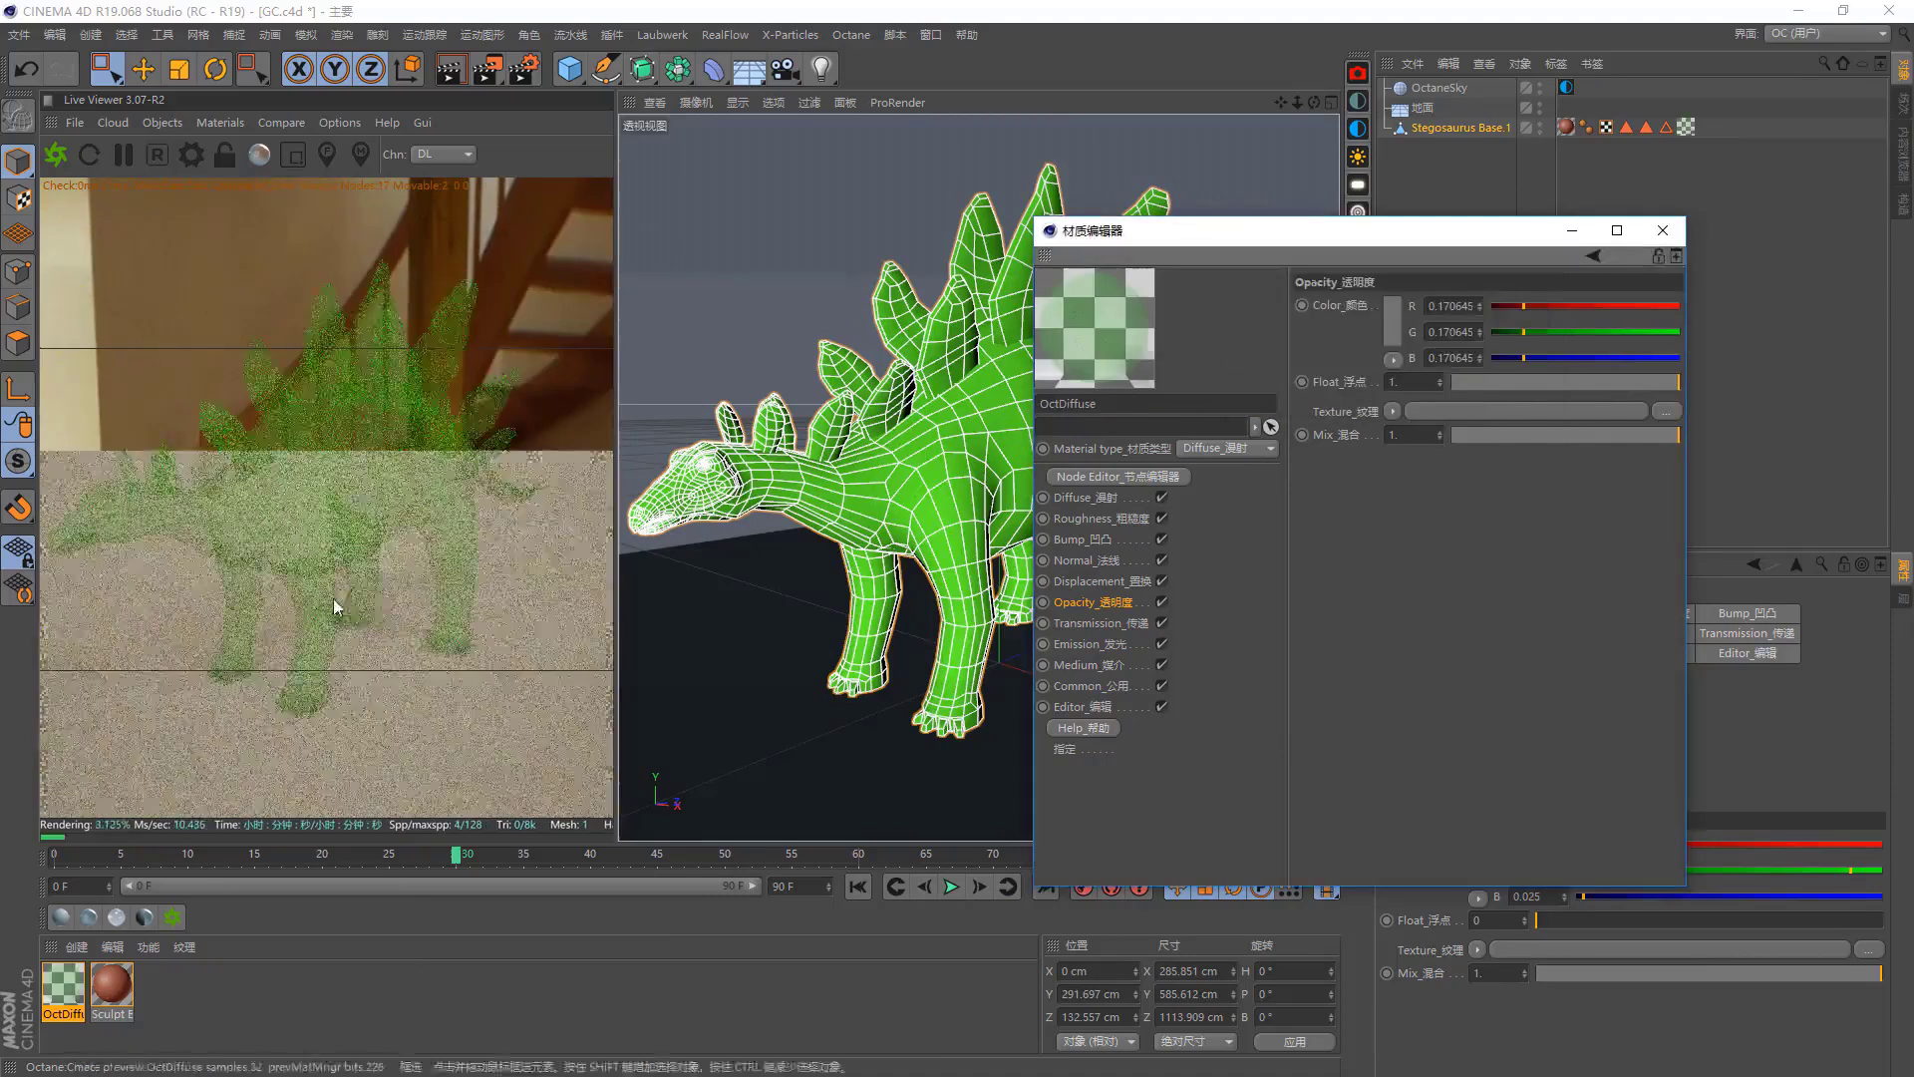
click(1396, 317)
mouse_move(1440, 355)
mouse_down()
mouse_move(1314, 366)
mouse_move(1597, 353)
mouse_up()
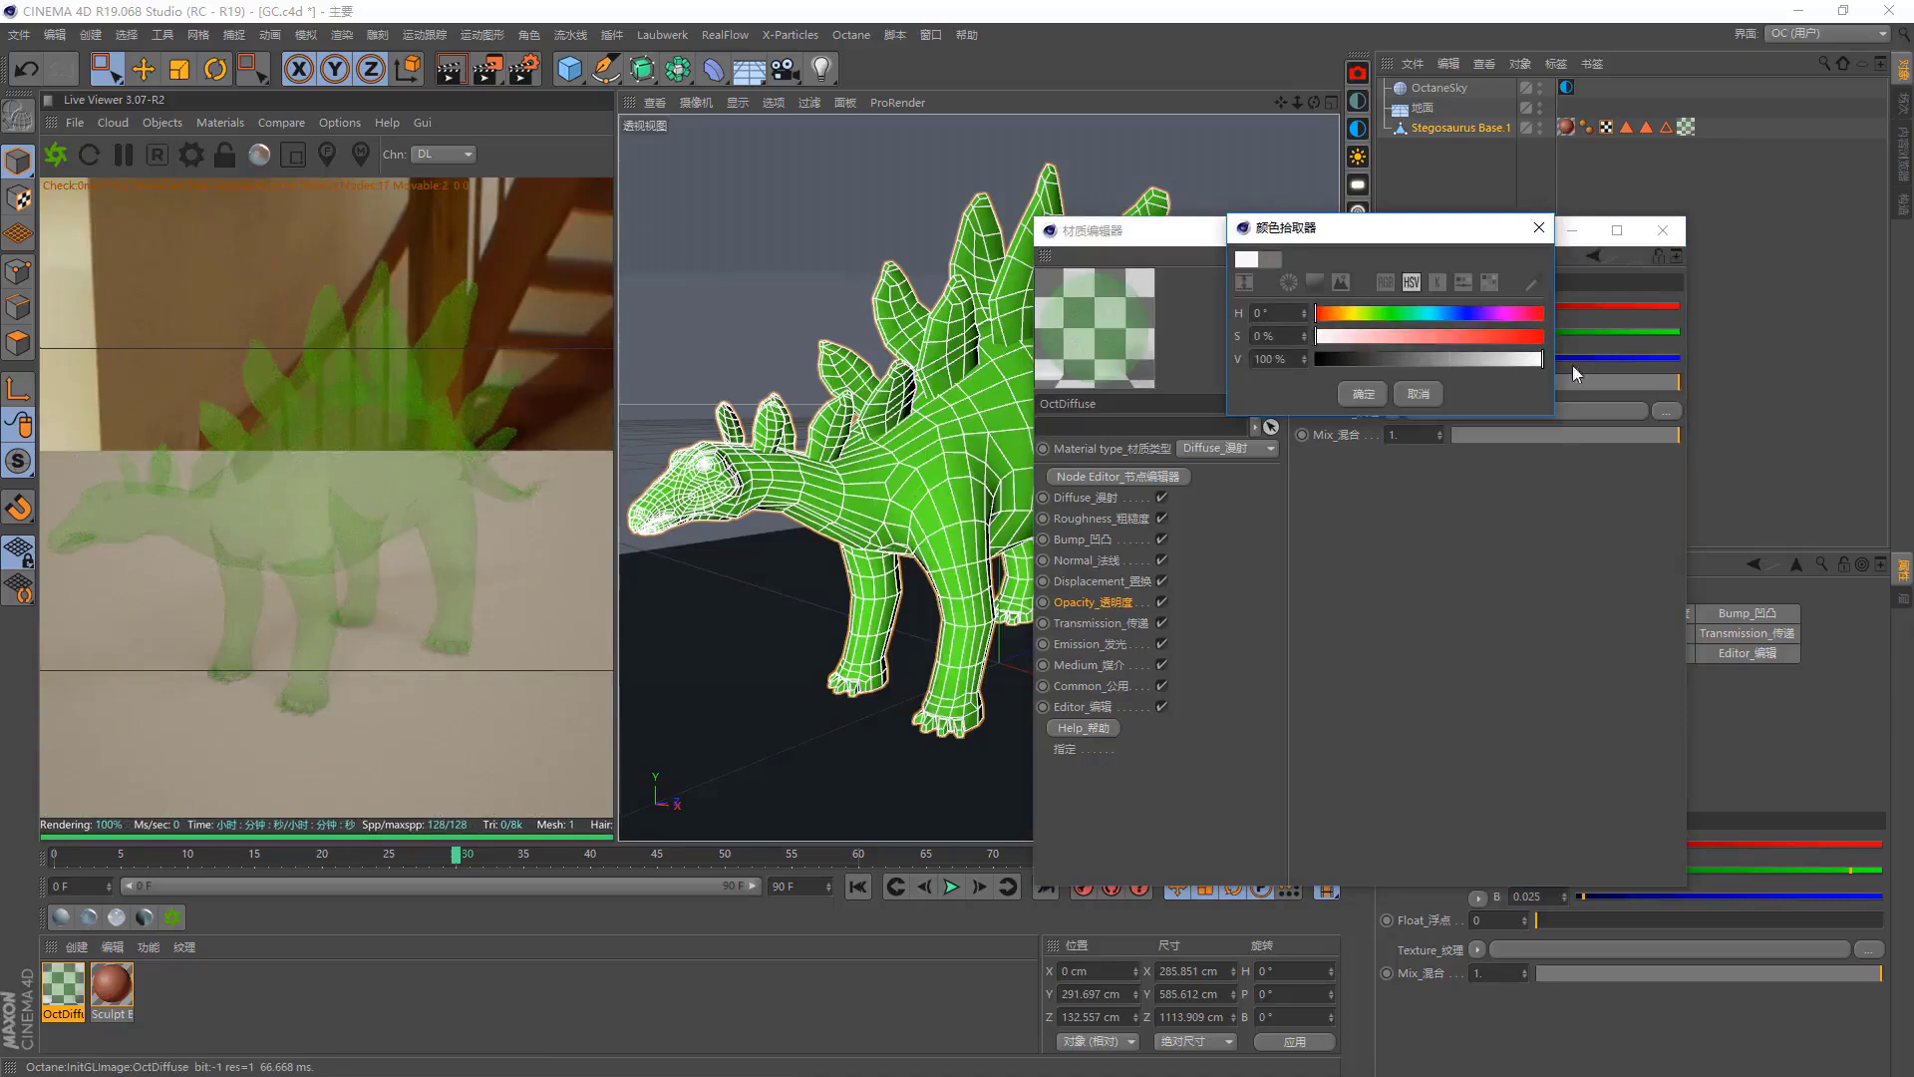
drag(1330, 354, 1320, 373)
click(1364, 394)
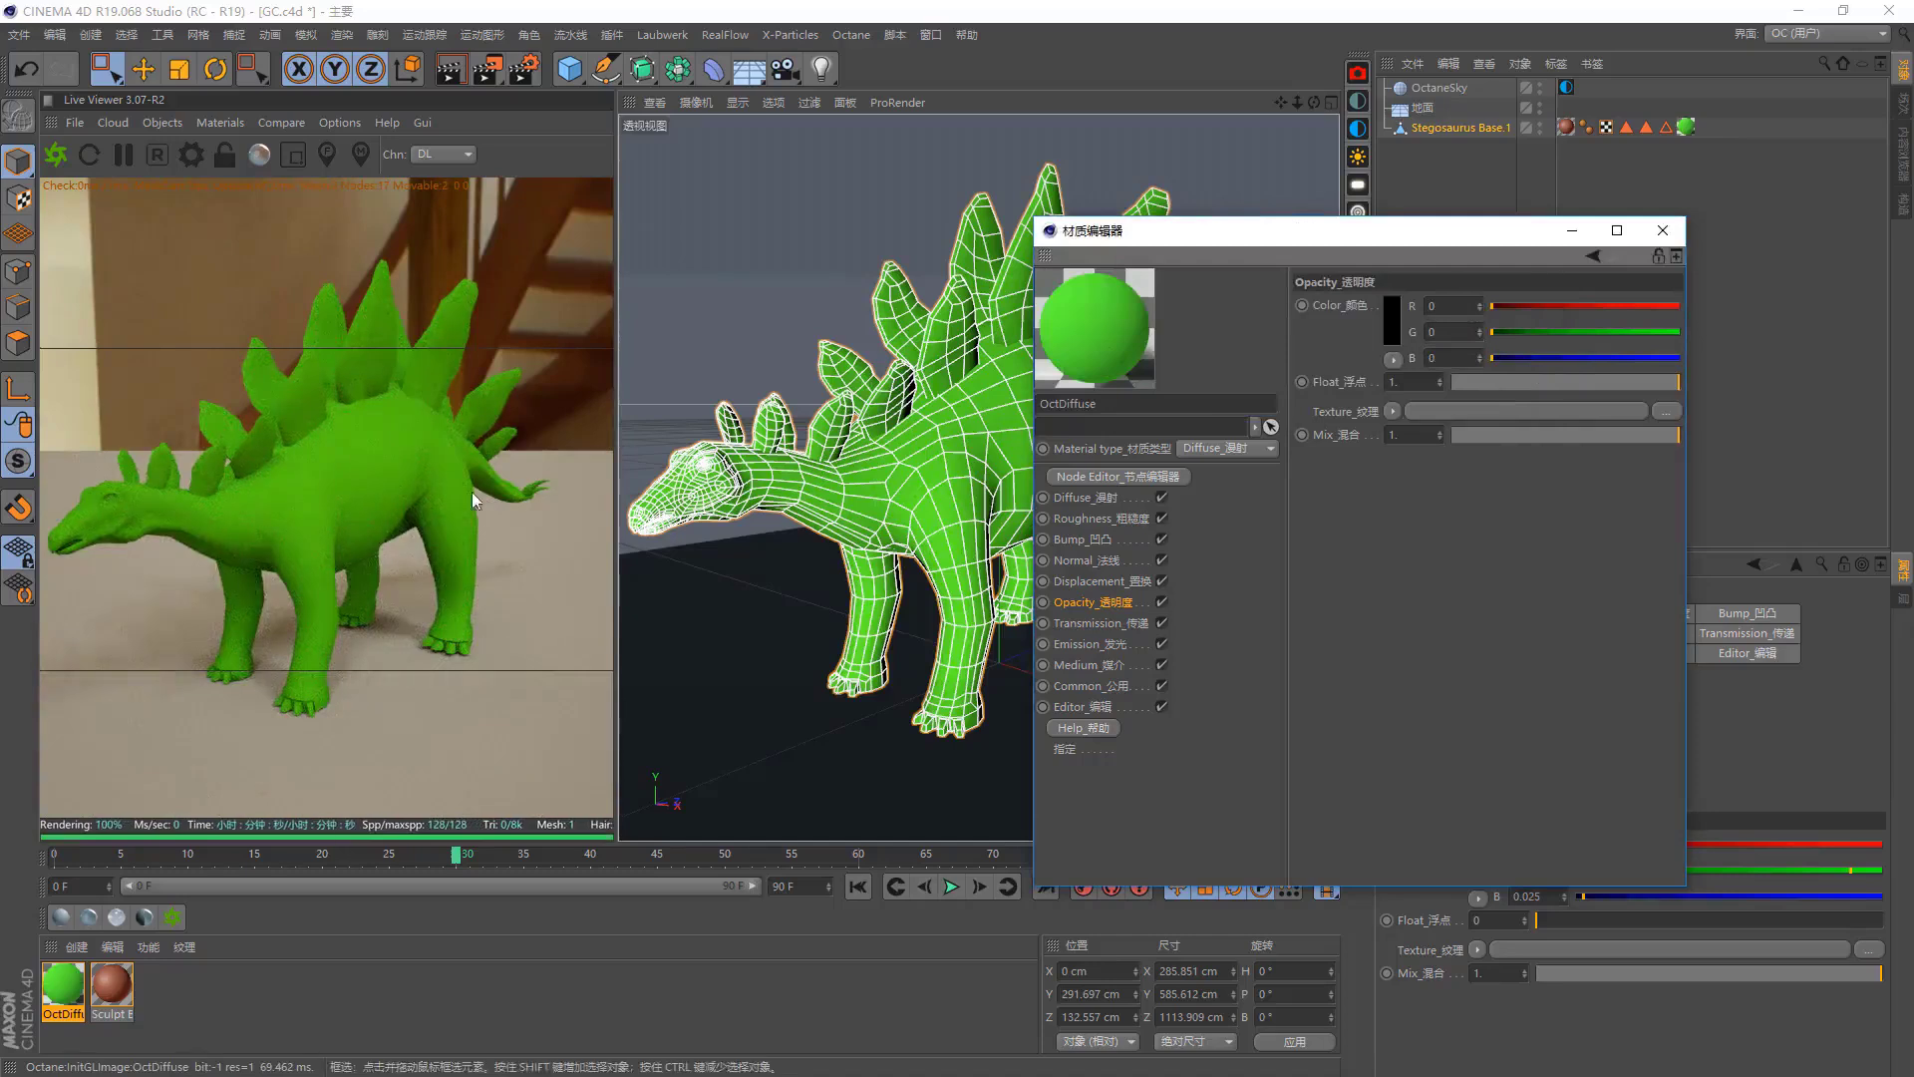
Try 40% grey opacity, then settle on near-white at 96% brightness.
click(1392, 332)
mouse_move(1452, 361)
mouse_down()
mouse_move(1310, 367)
mouse_move(1542, 368)
mouse_up()
click(1360, 398)
click(1393, 332)
click(1364, 396)
click(1393, 332)
click(1358, 403)
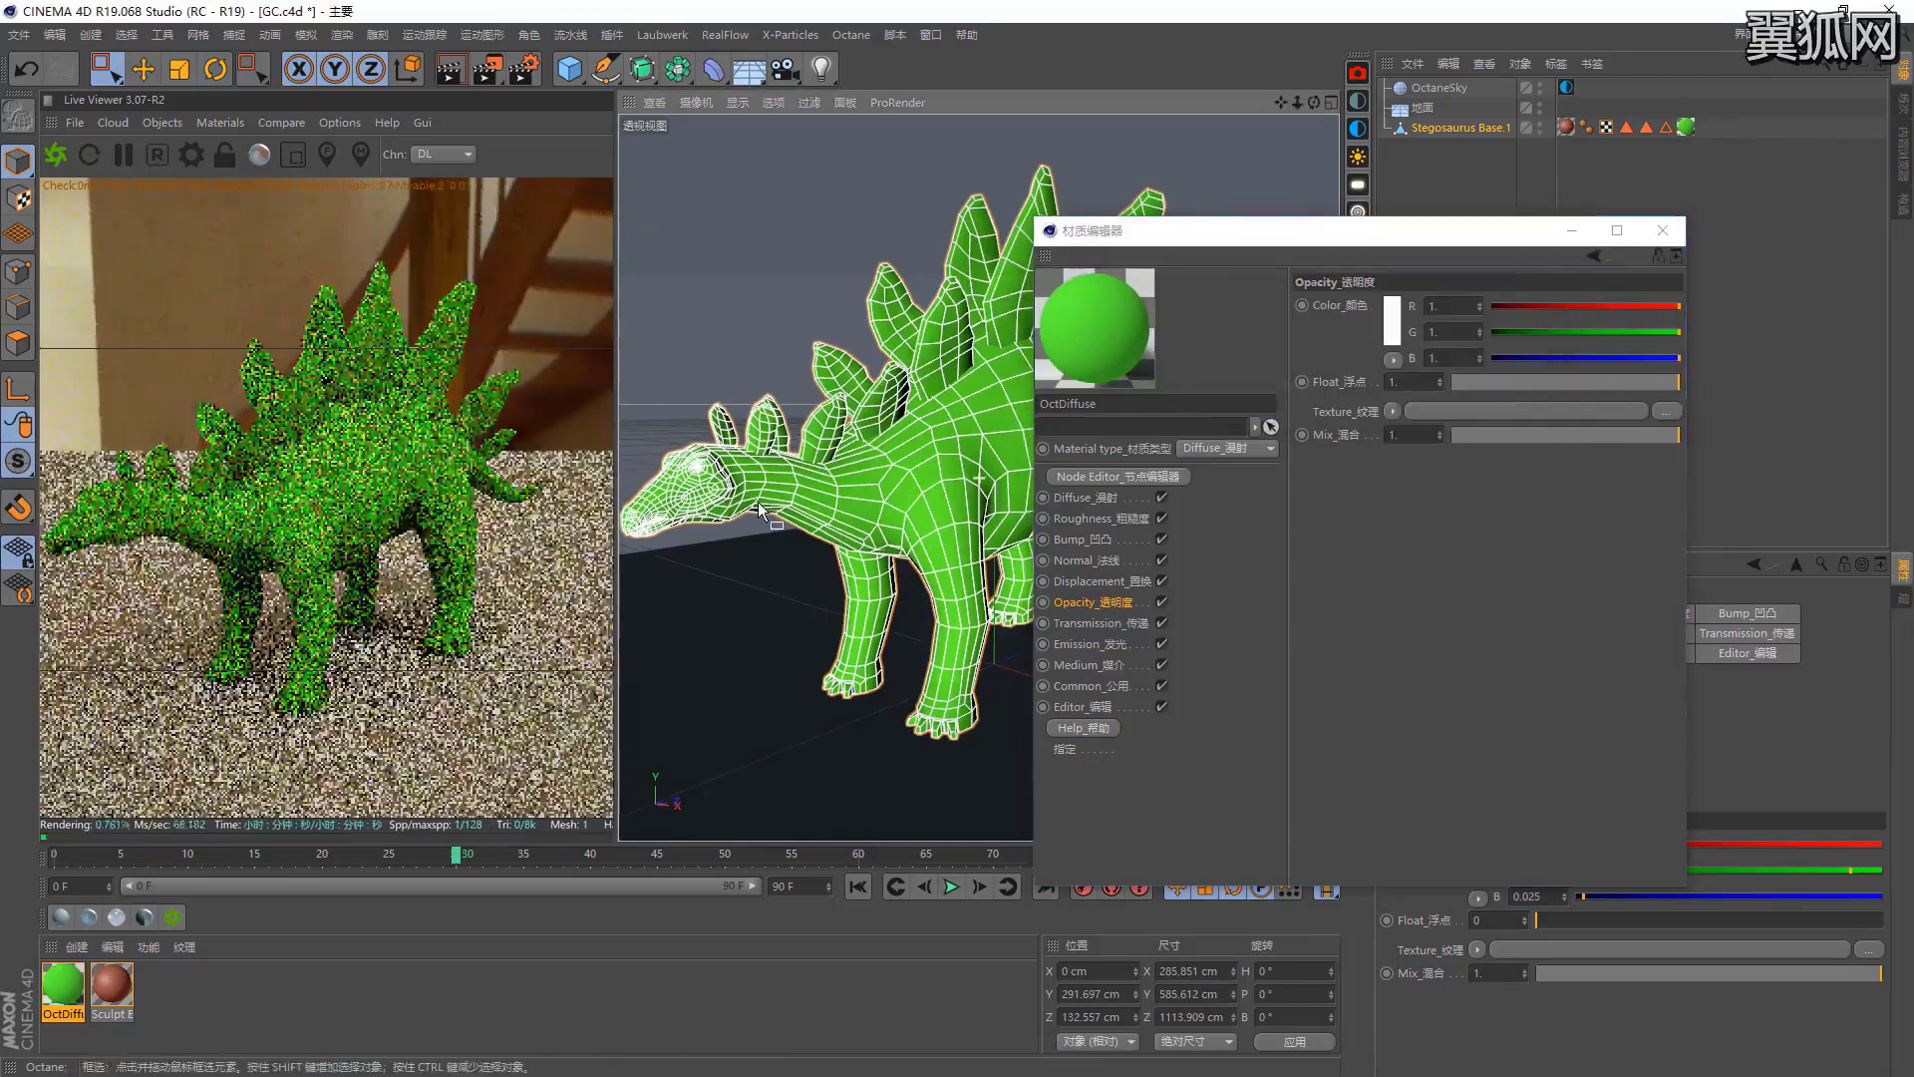
Add a noise texture to opacity with low clip 29% and contrast about 34%.
click(1392, 411)
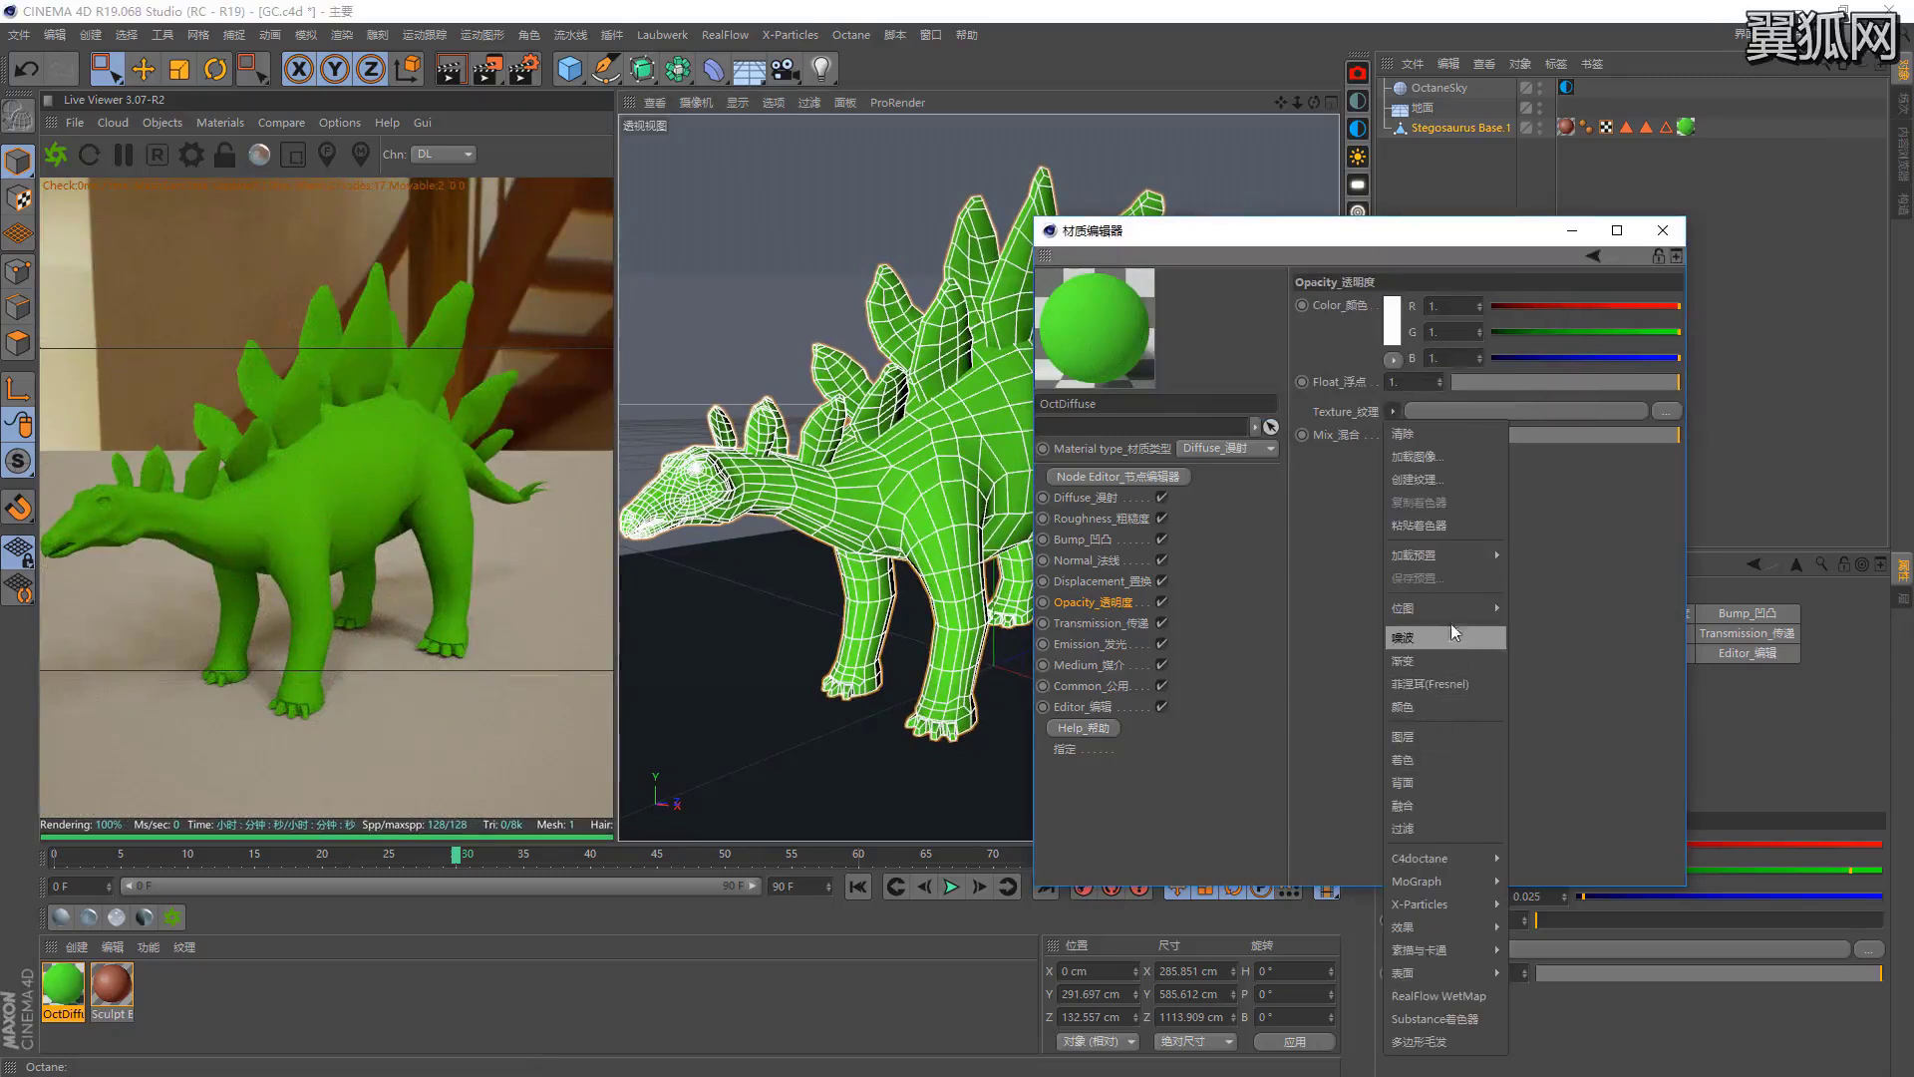
click(1426, 642)
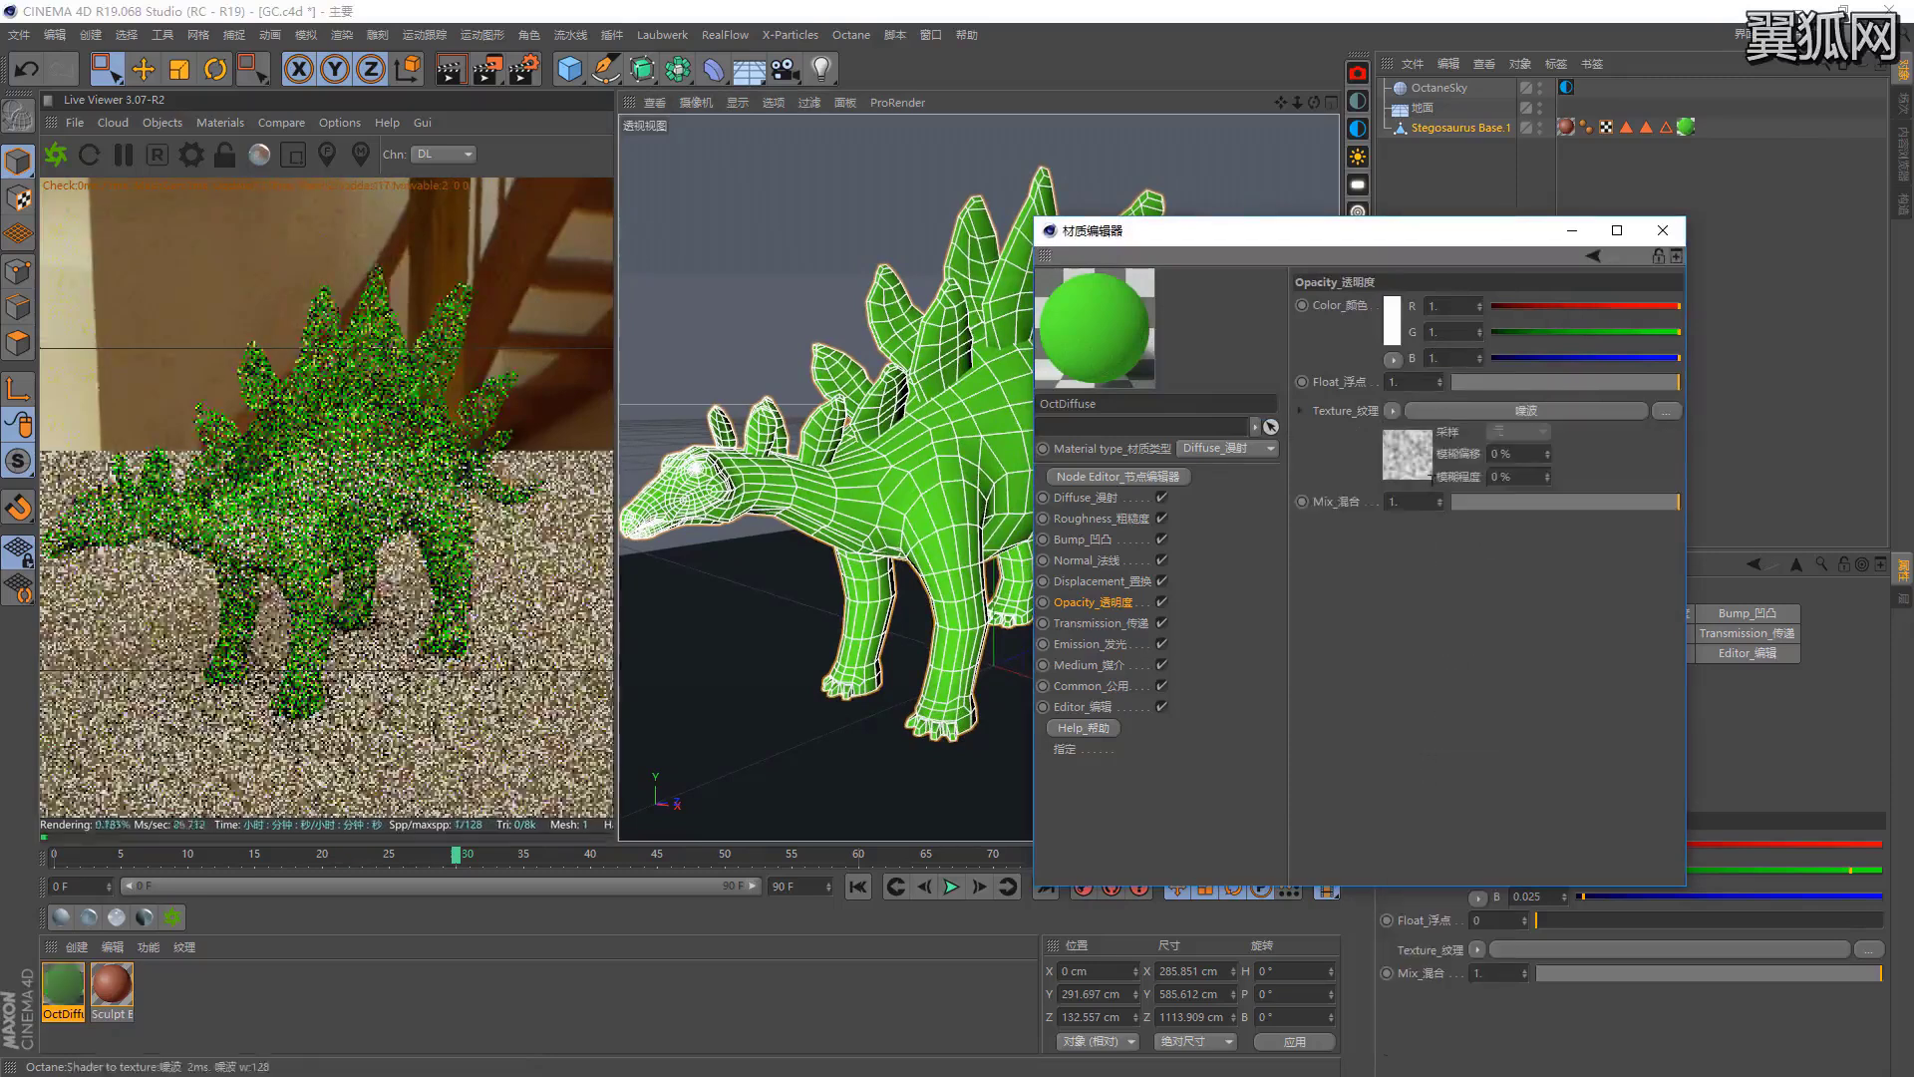
click(1457, 410)
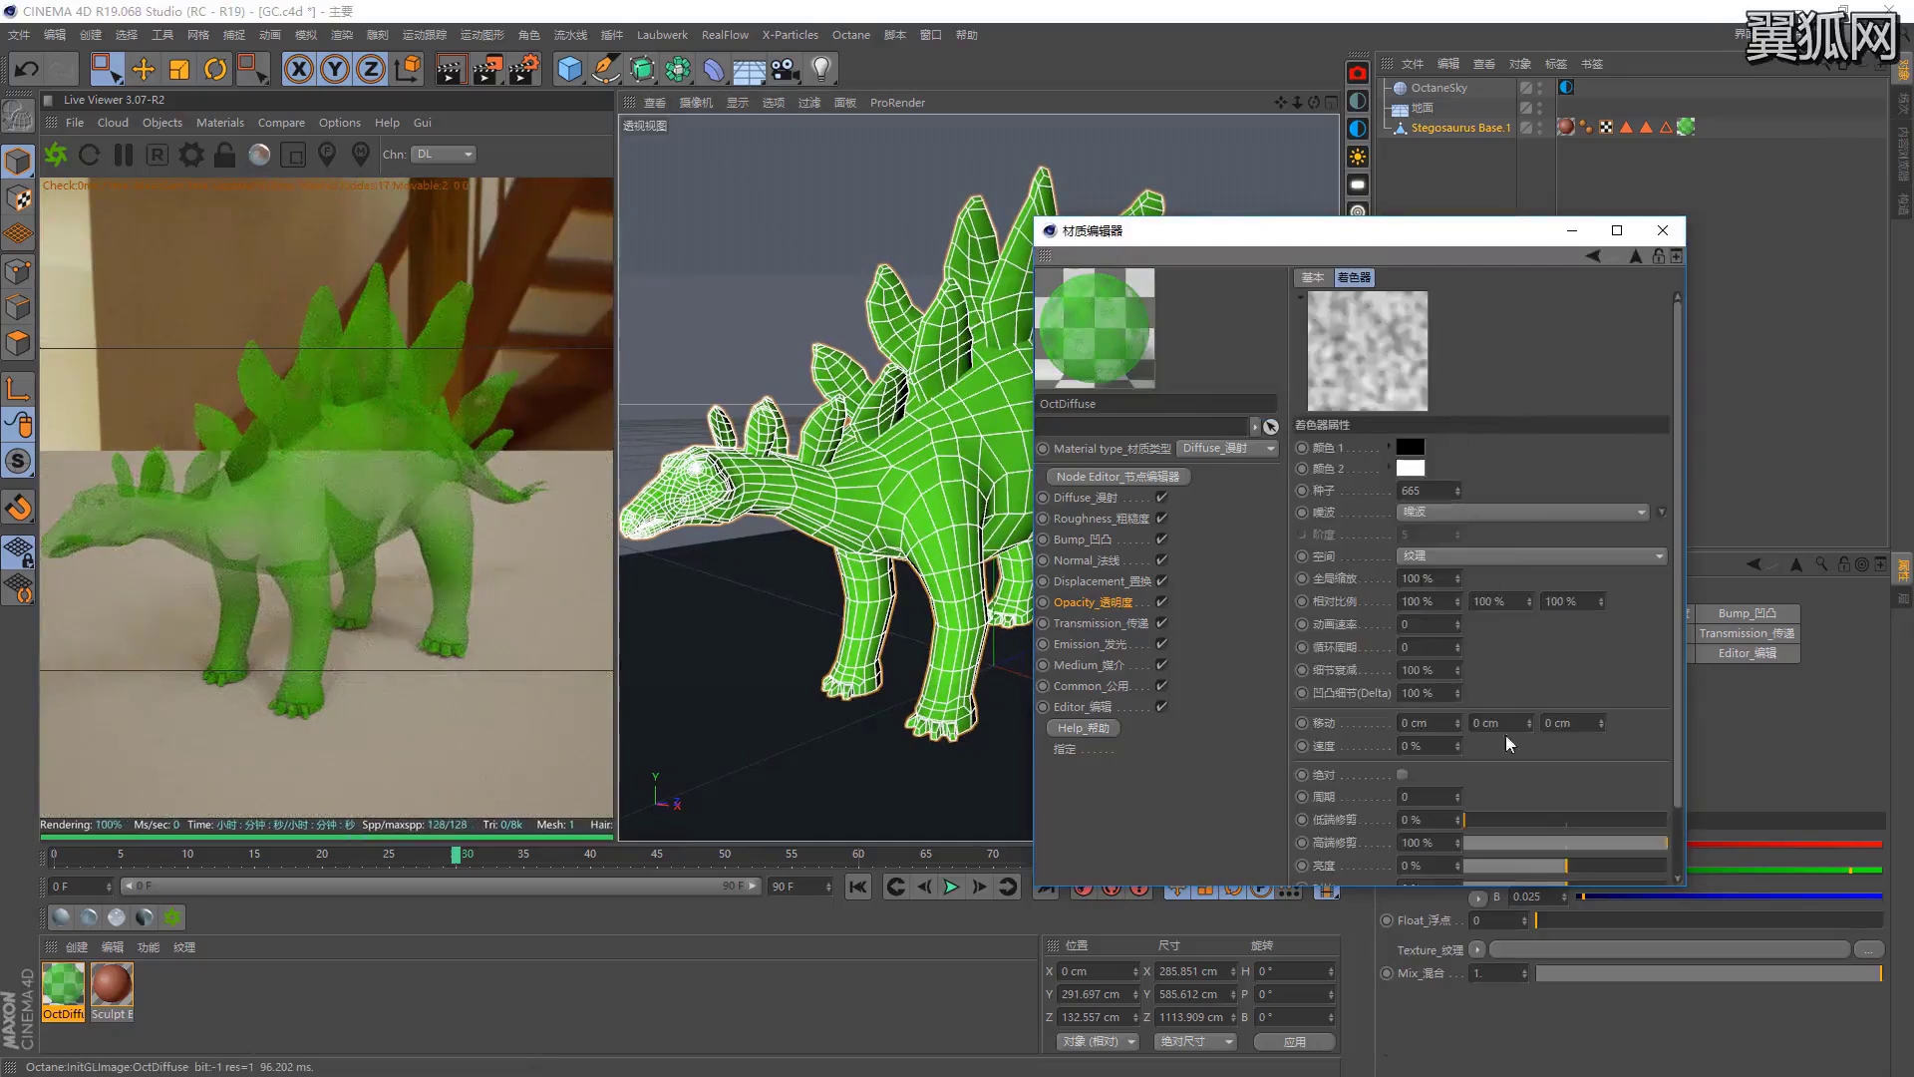
scroll(1574, 553, down, 2)
drag(1485, 748, 1540, 748)
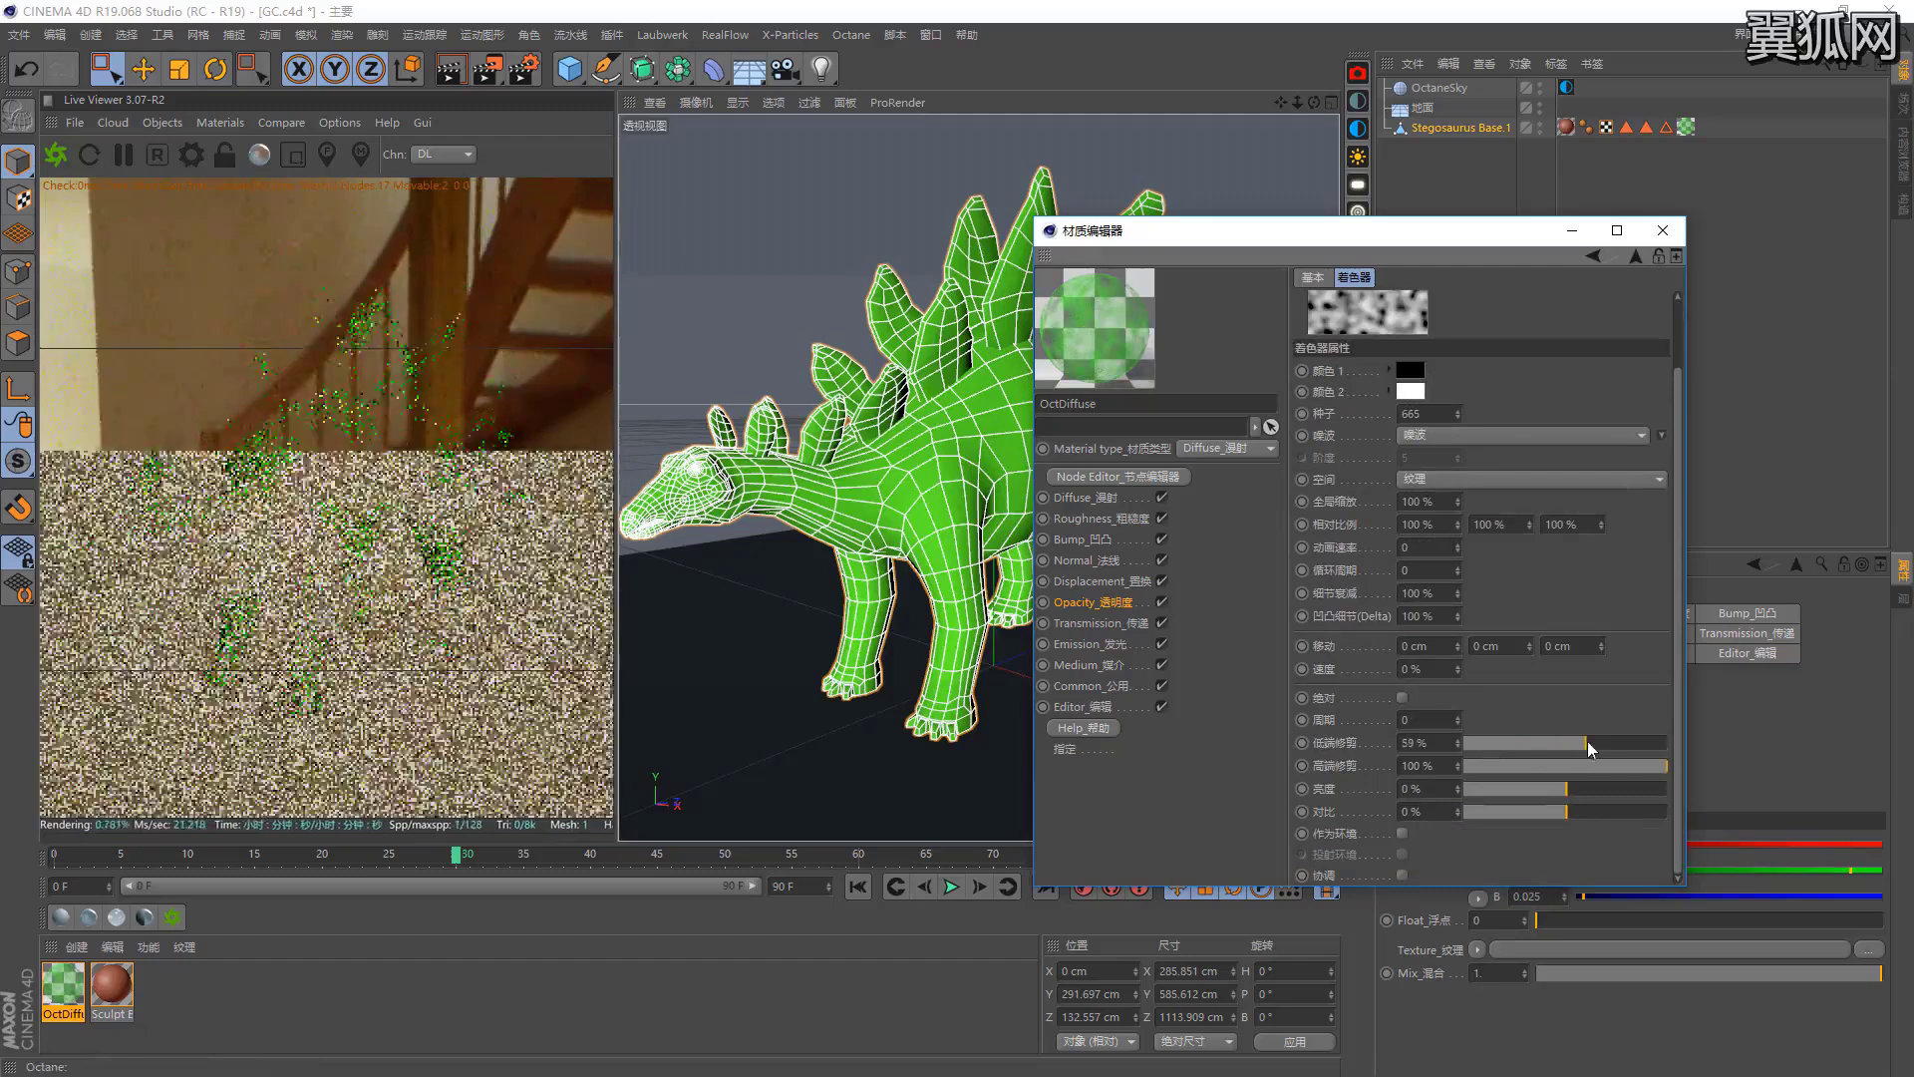
click(1601, 810)
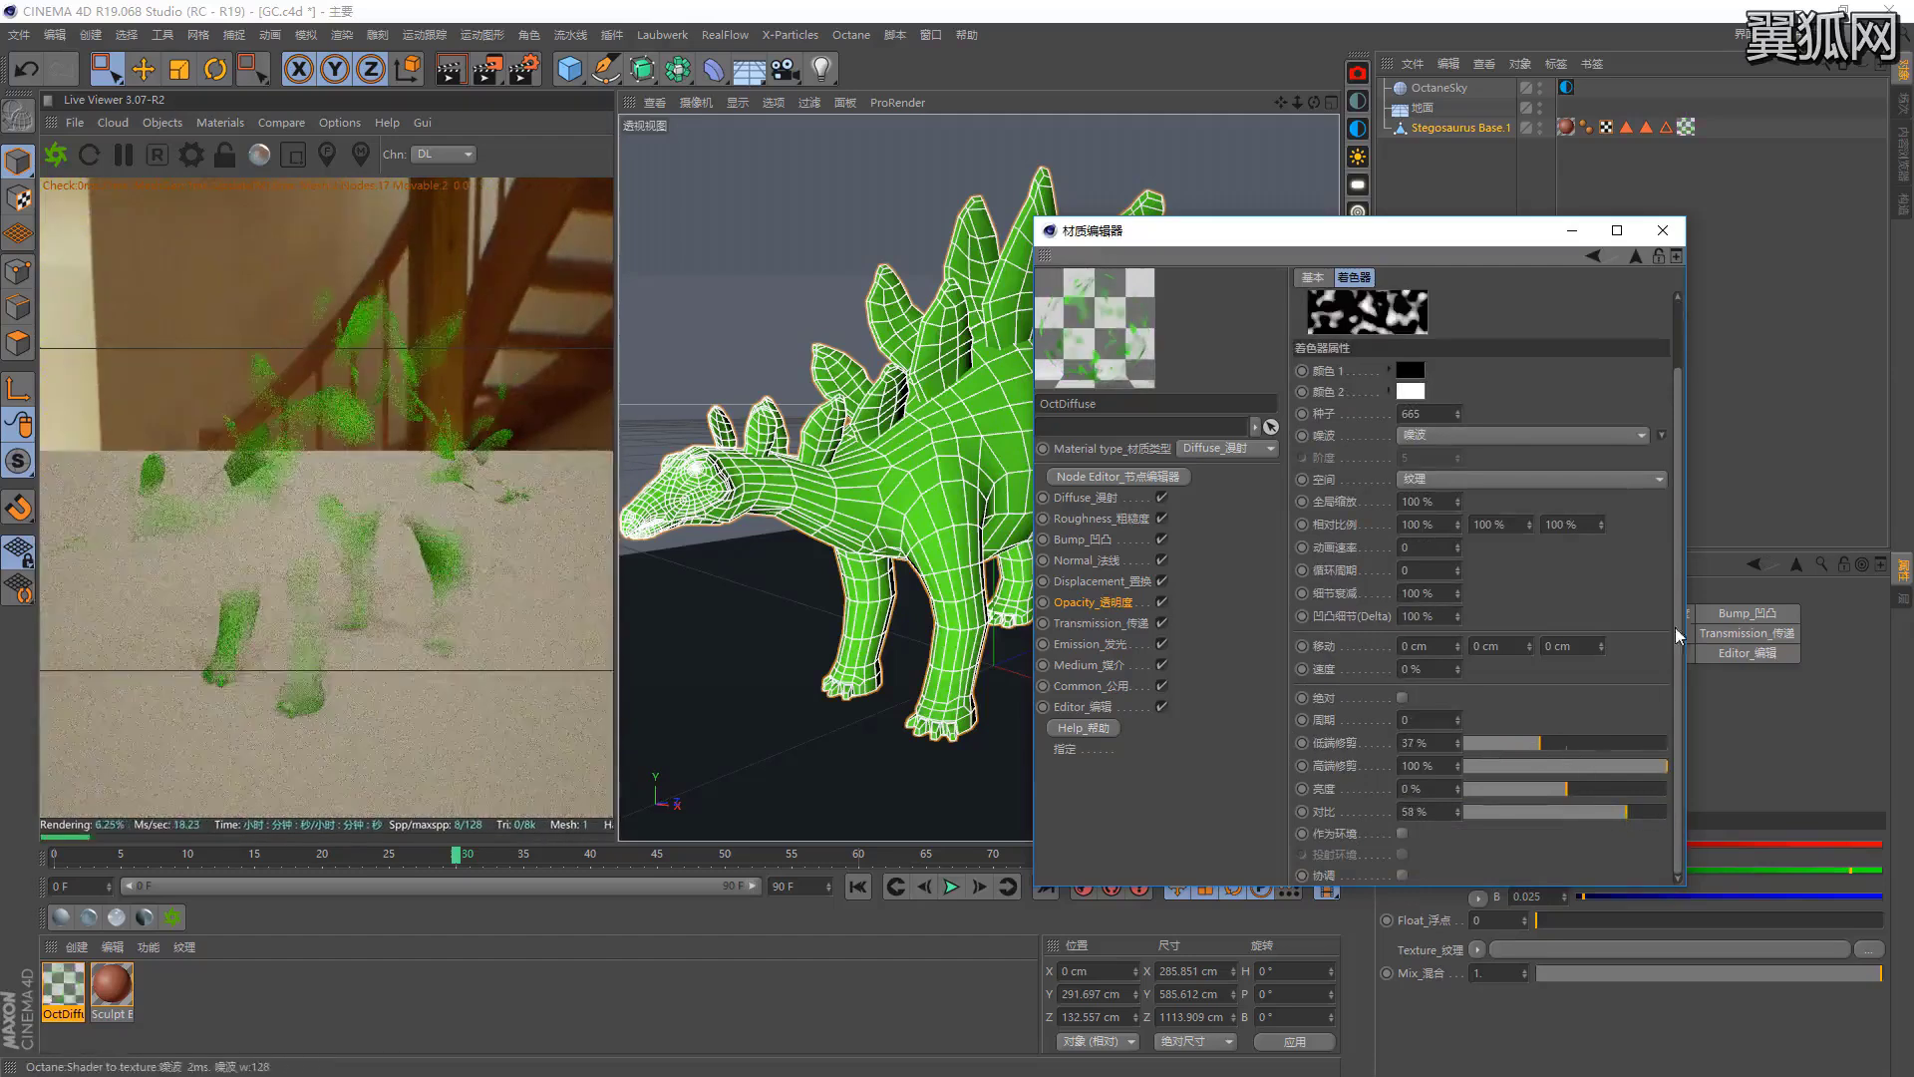
scroll(1667, 512, up, 2)
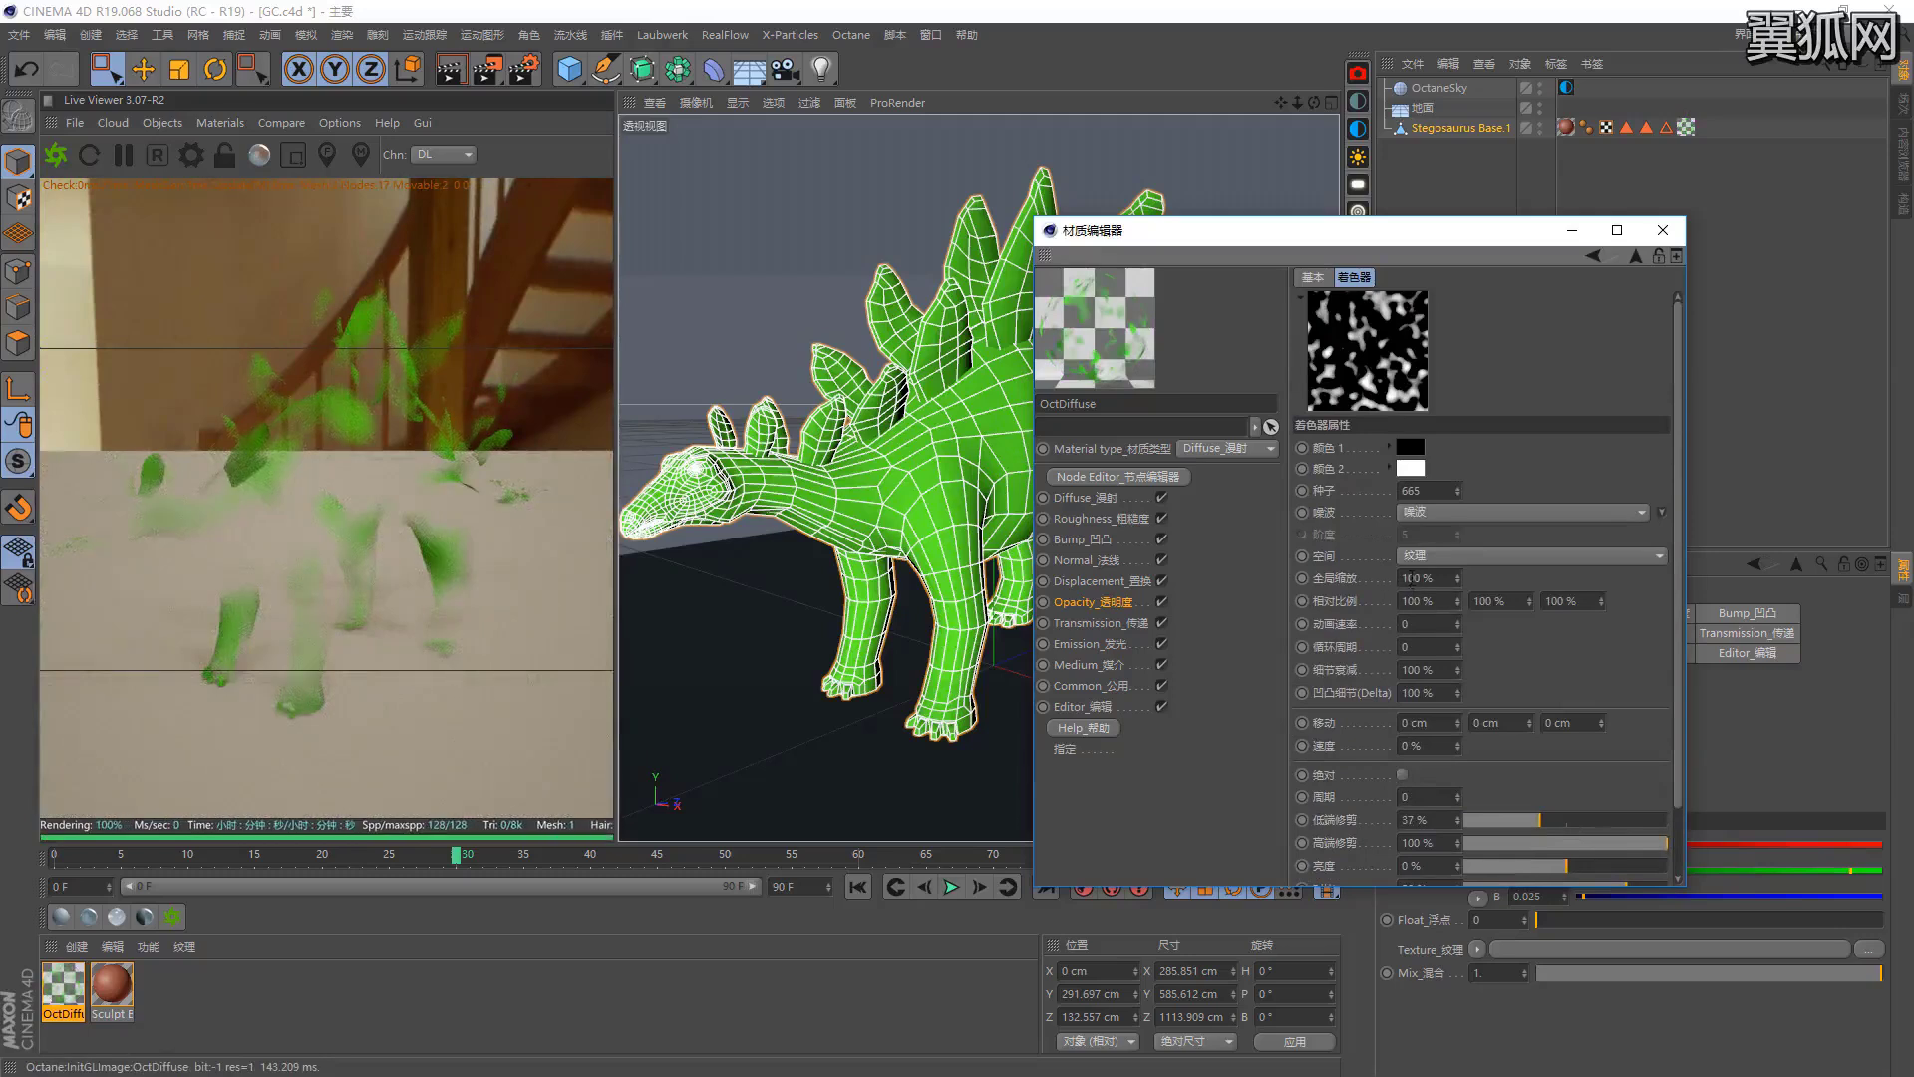
Adjust the noise to low clip 33% and contrast 70%, then low clip 64%.
text(2)
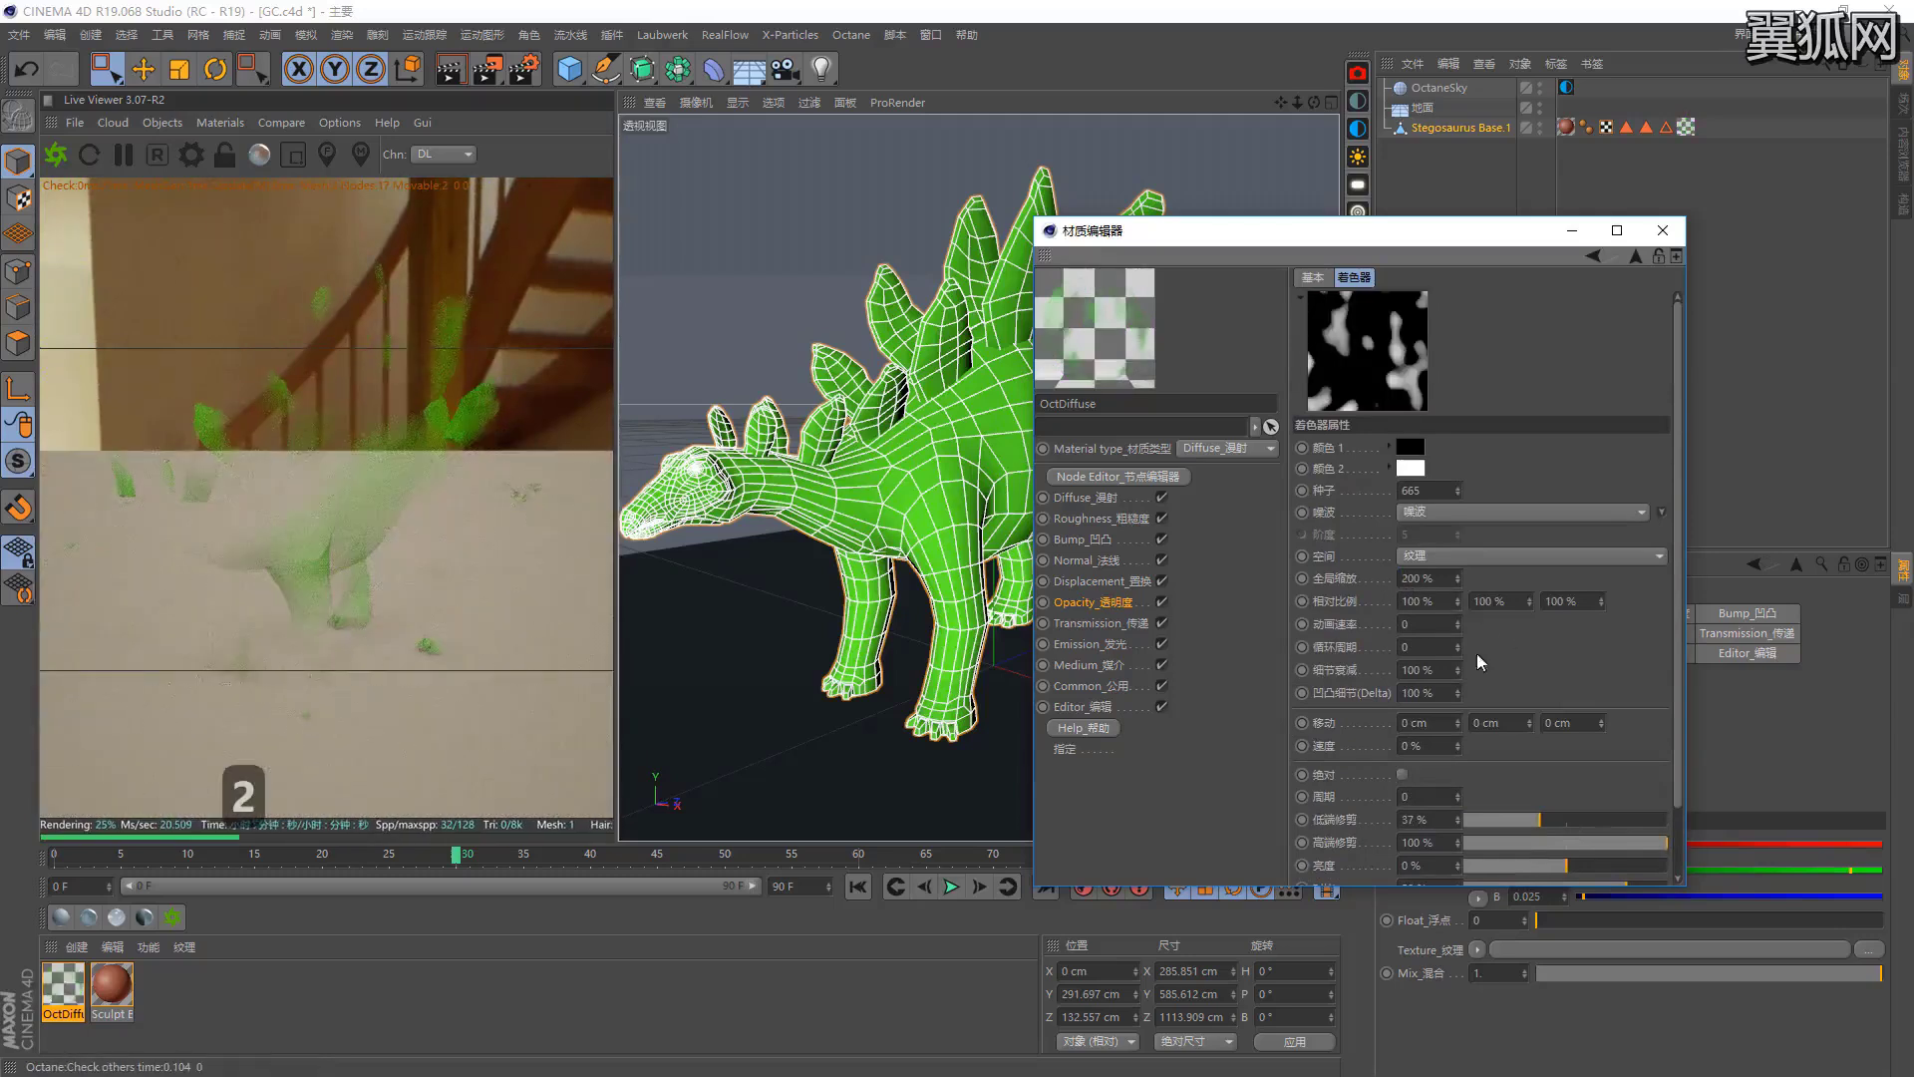
scroll(1565, 673, down, 2)
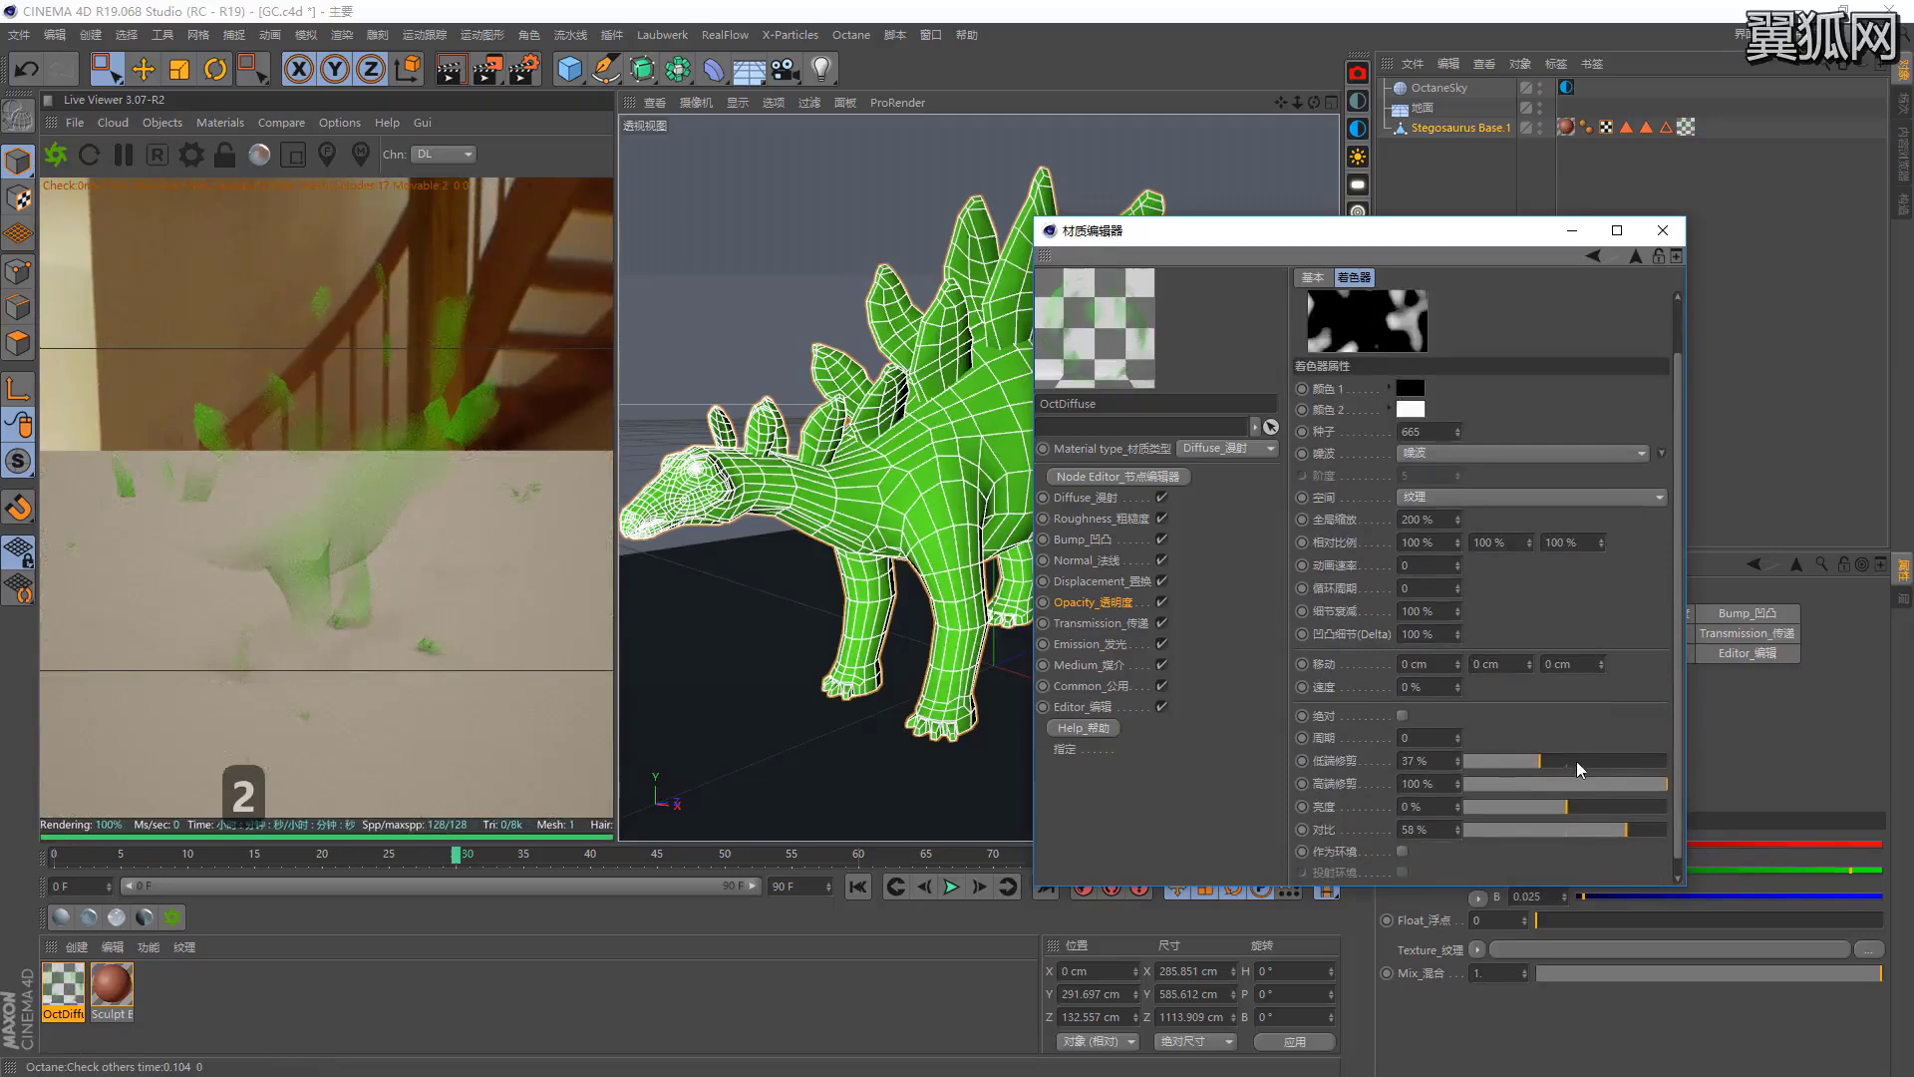
drag(1576, 762, 1531, 756)
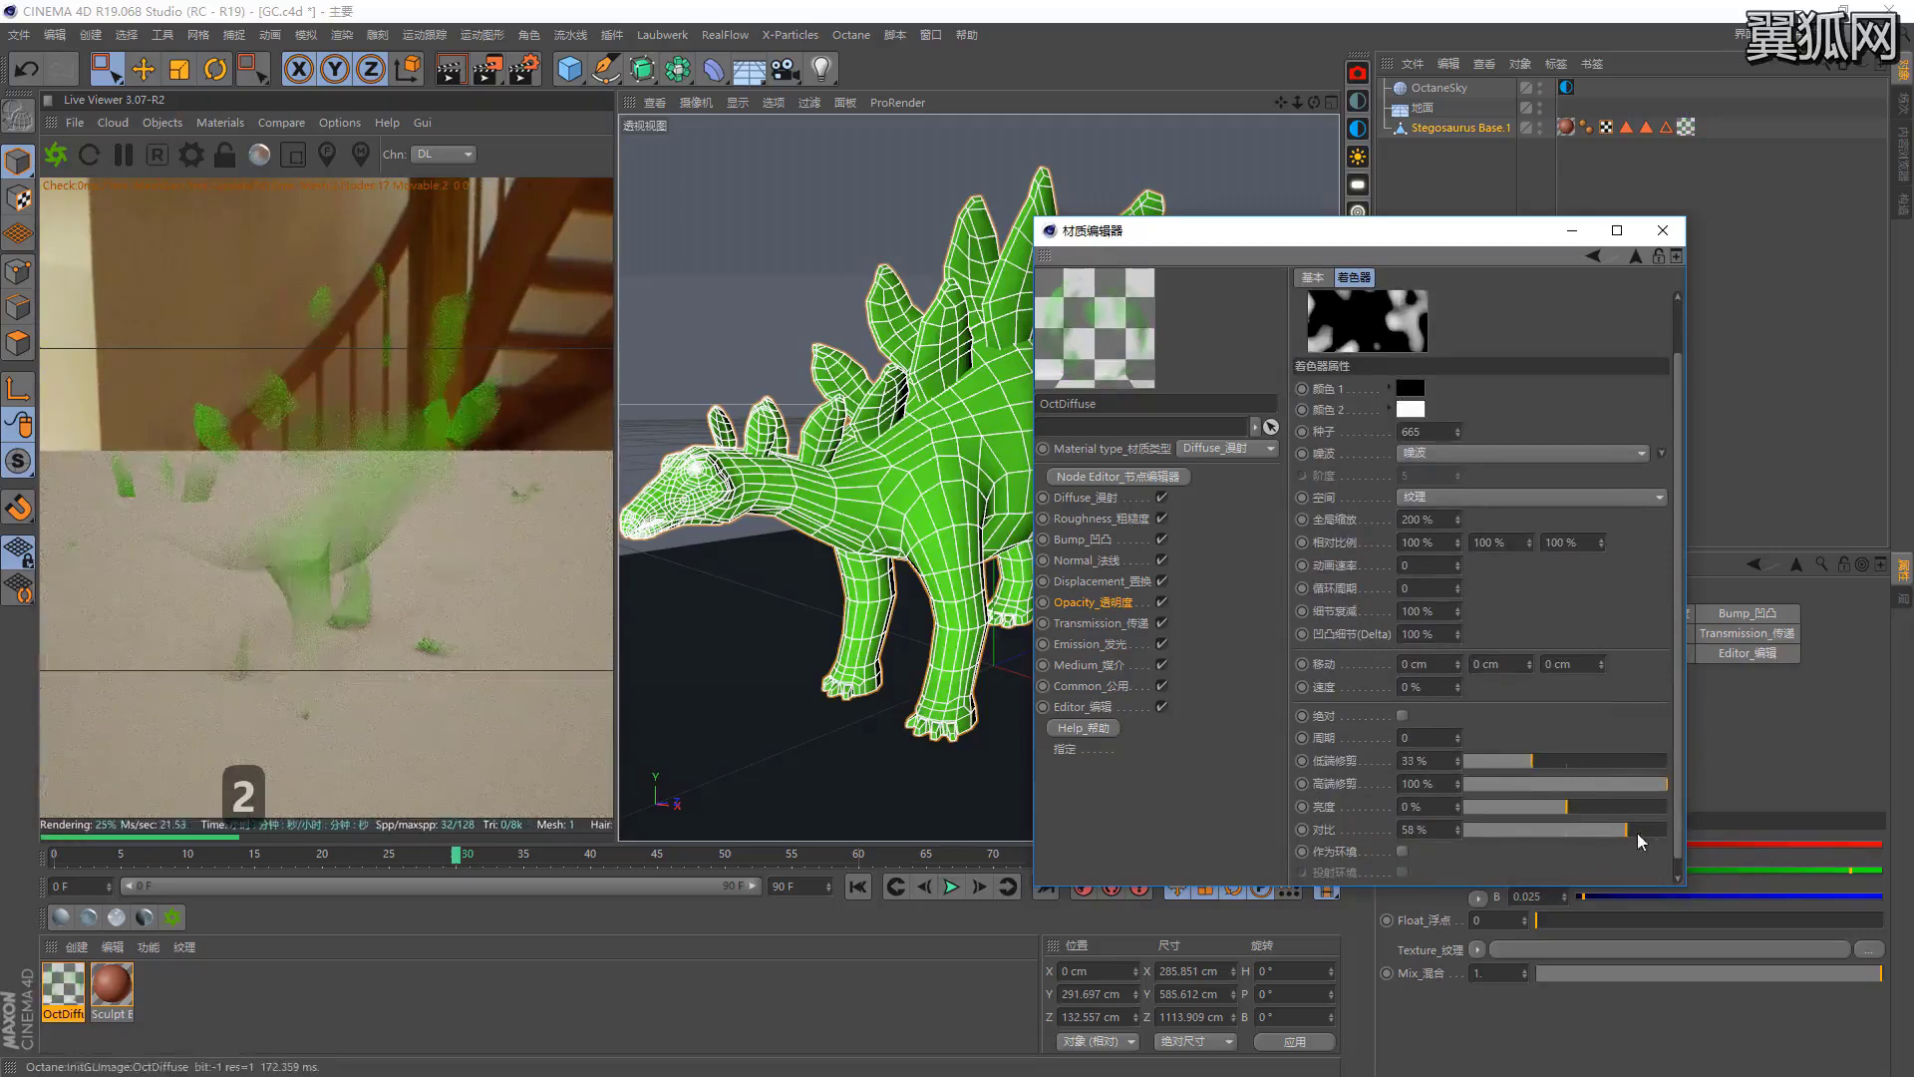
click(1638, 830)
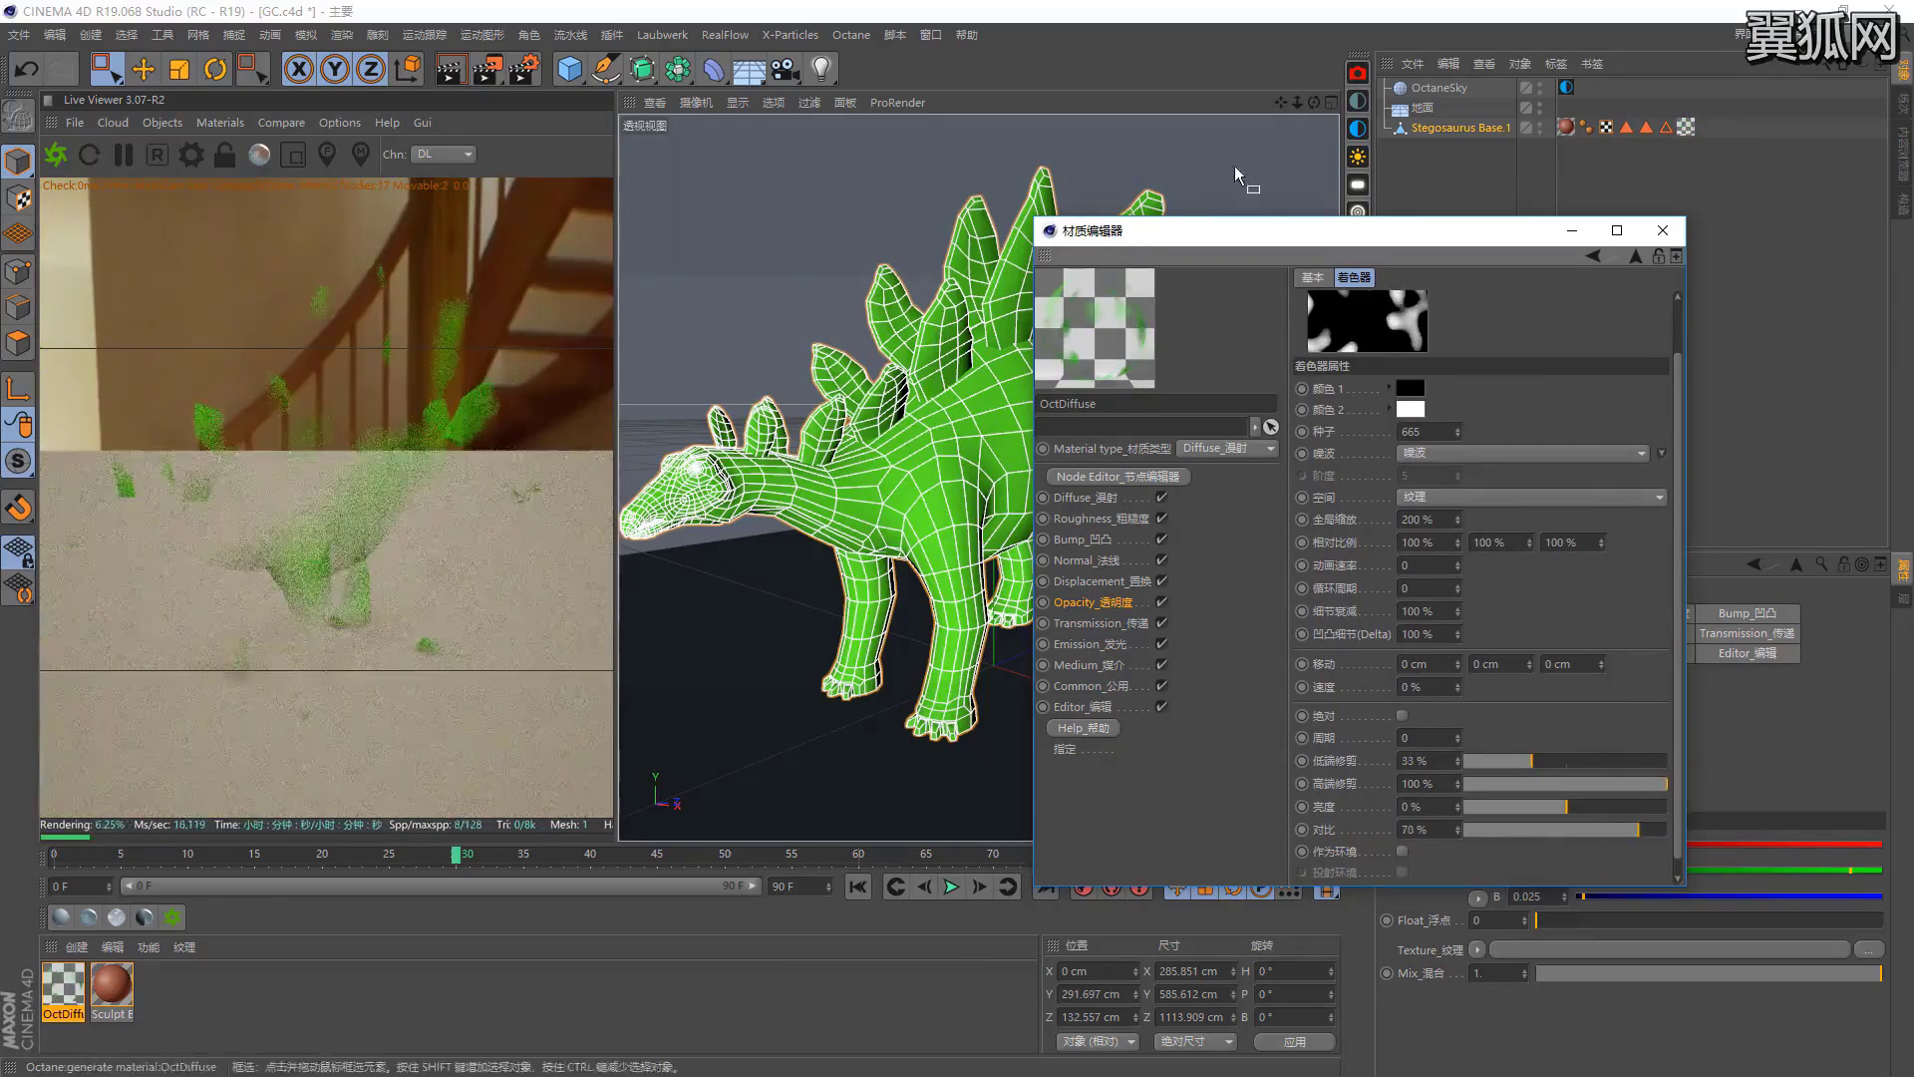
drag(1244, 228, 1307, 223)
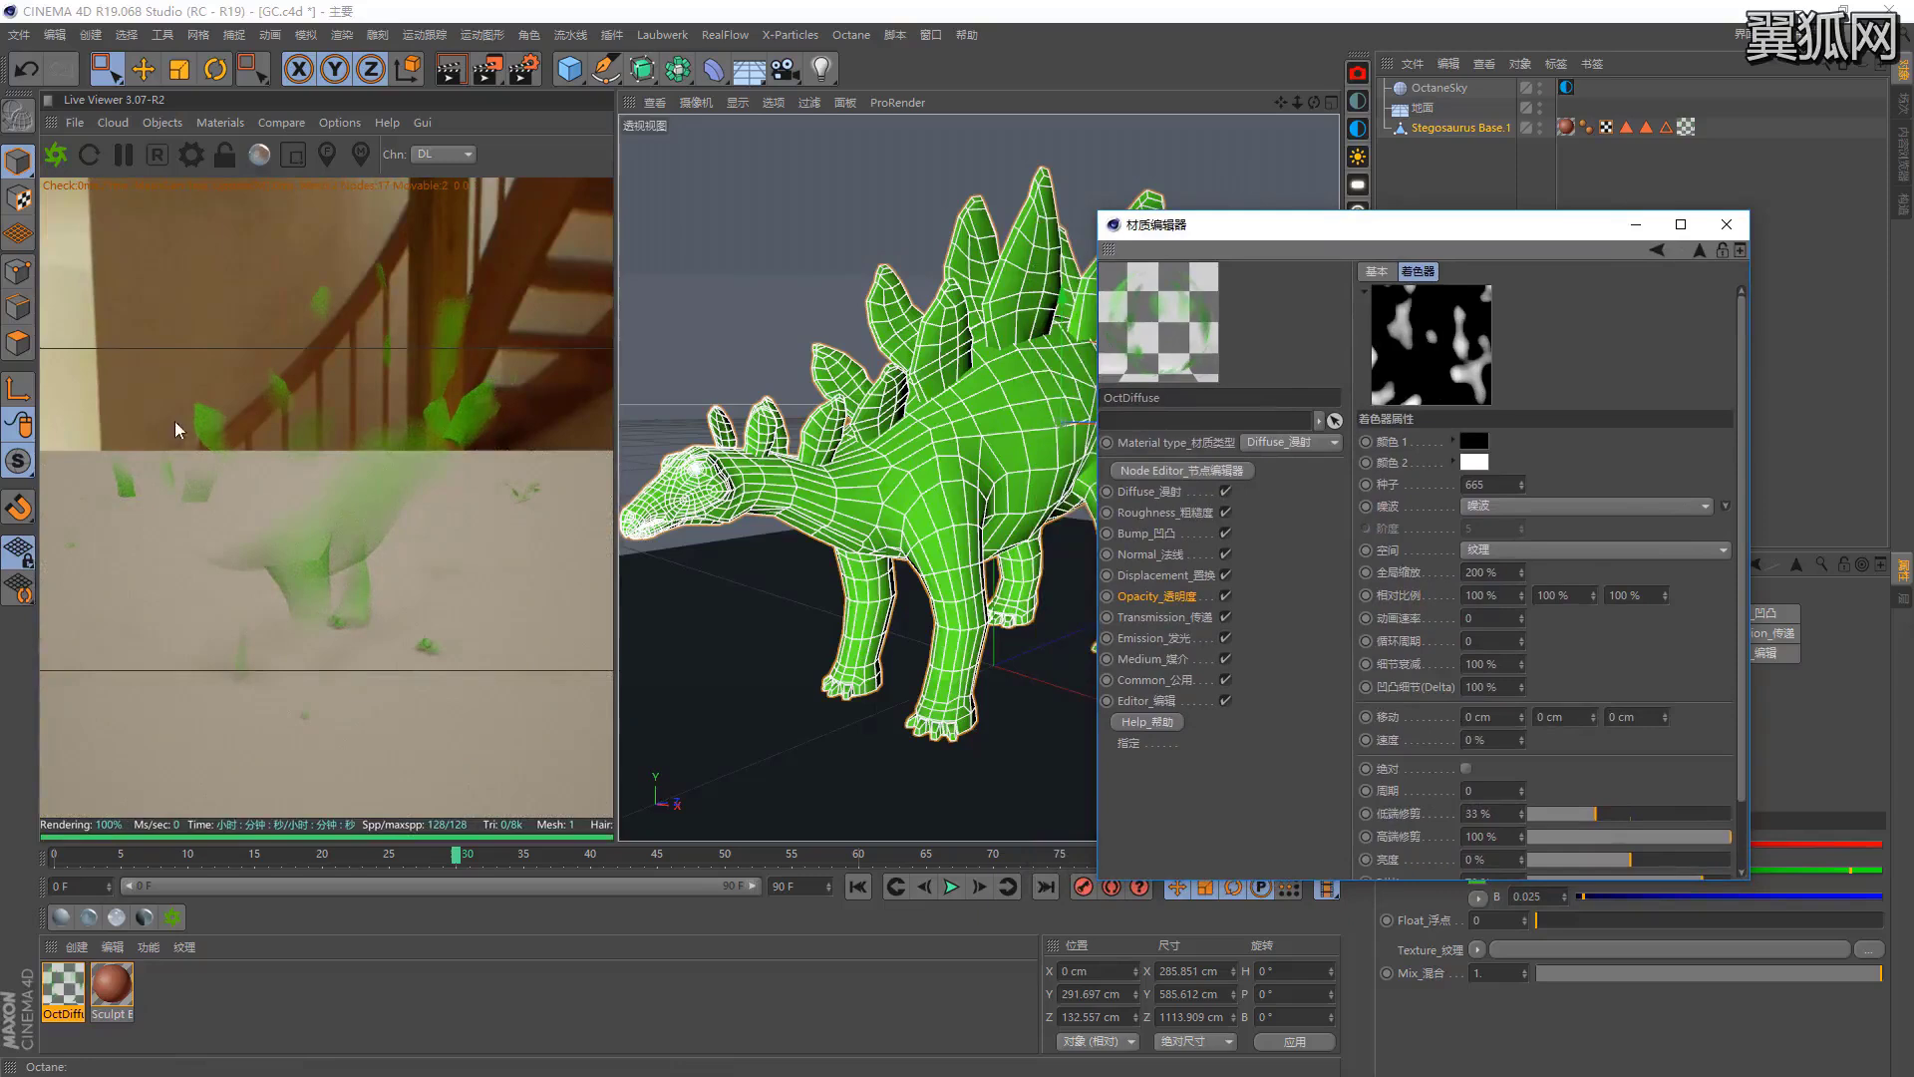
mouse_move(1596, 813)
mouse_down()
mouse_move(1659, 809)
mouse_move(1581, 810)
mouse_move(1623, 810)
mouse_up()
scroll(1712, 574, down, 3)
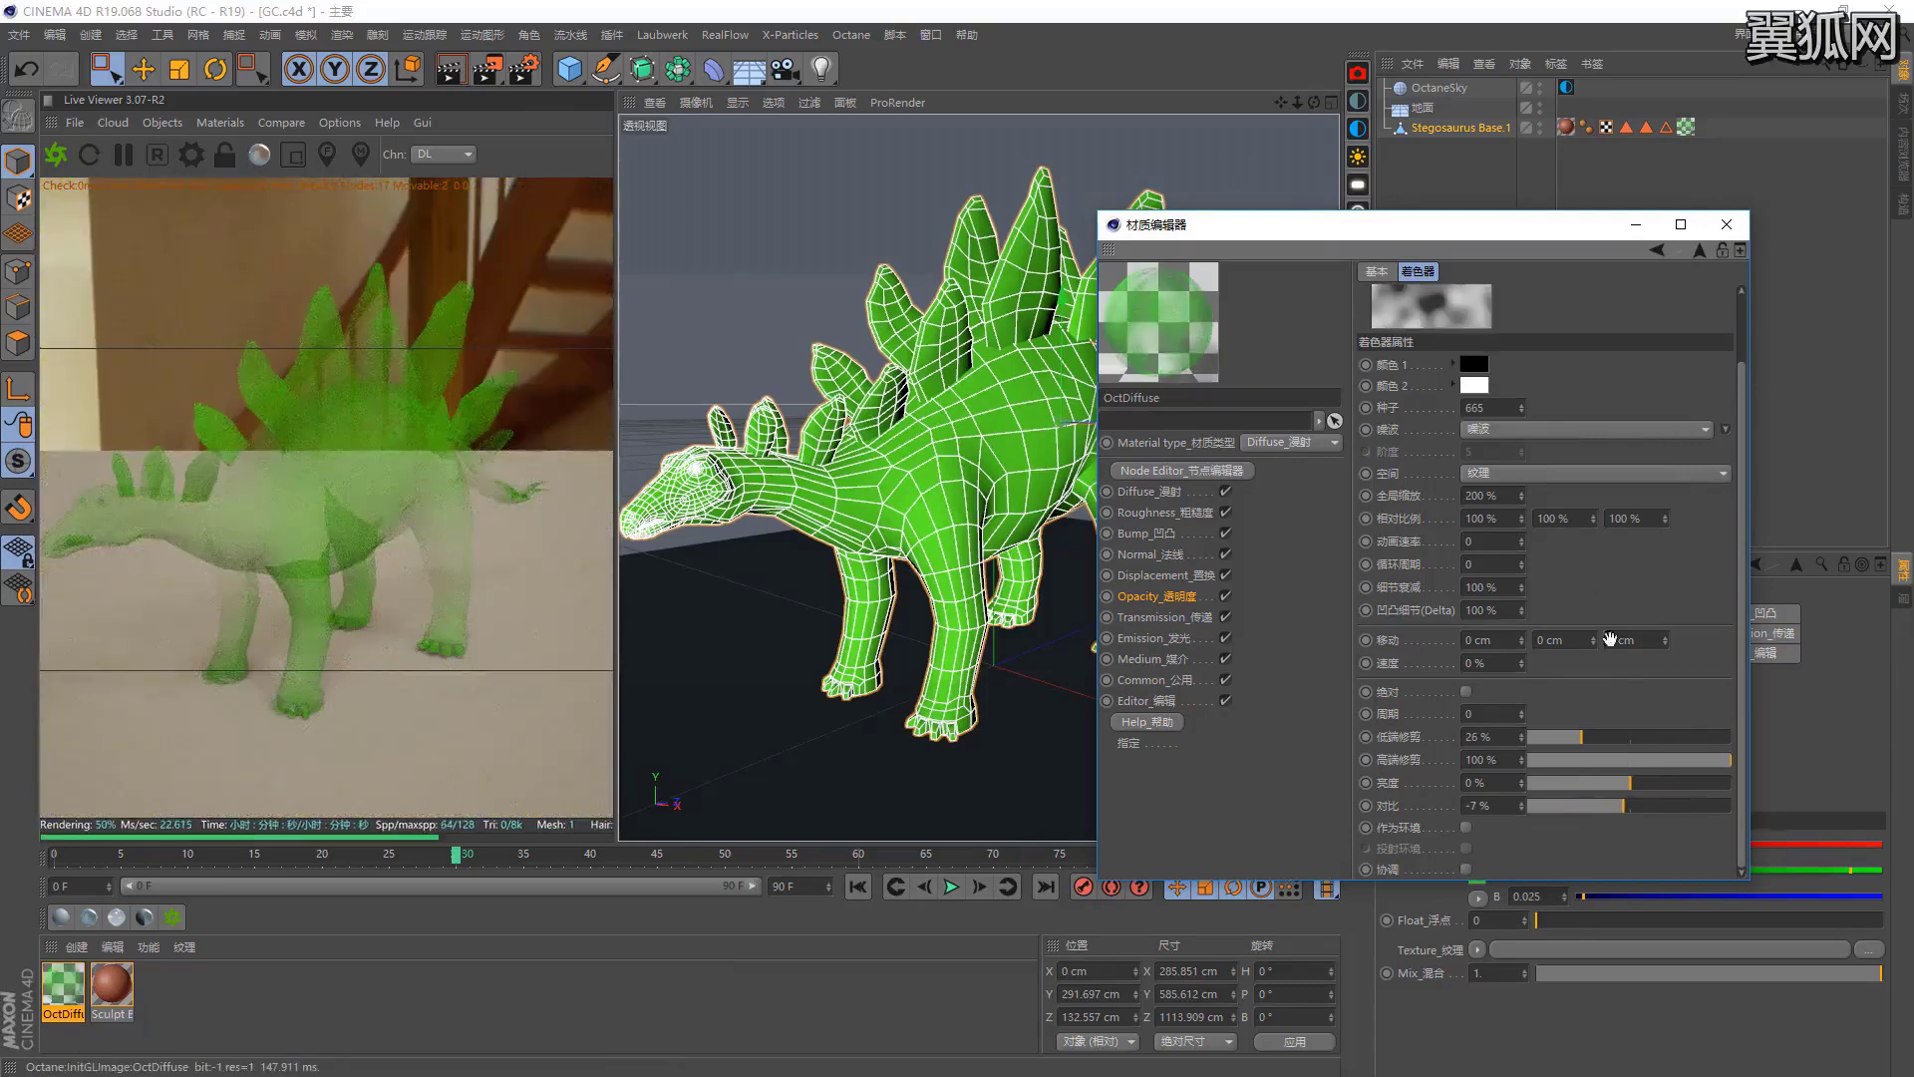
Clear the noise texture from the Opacity channel and show the Transmission settings.
click(1154, 596)
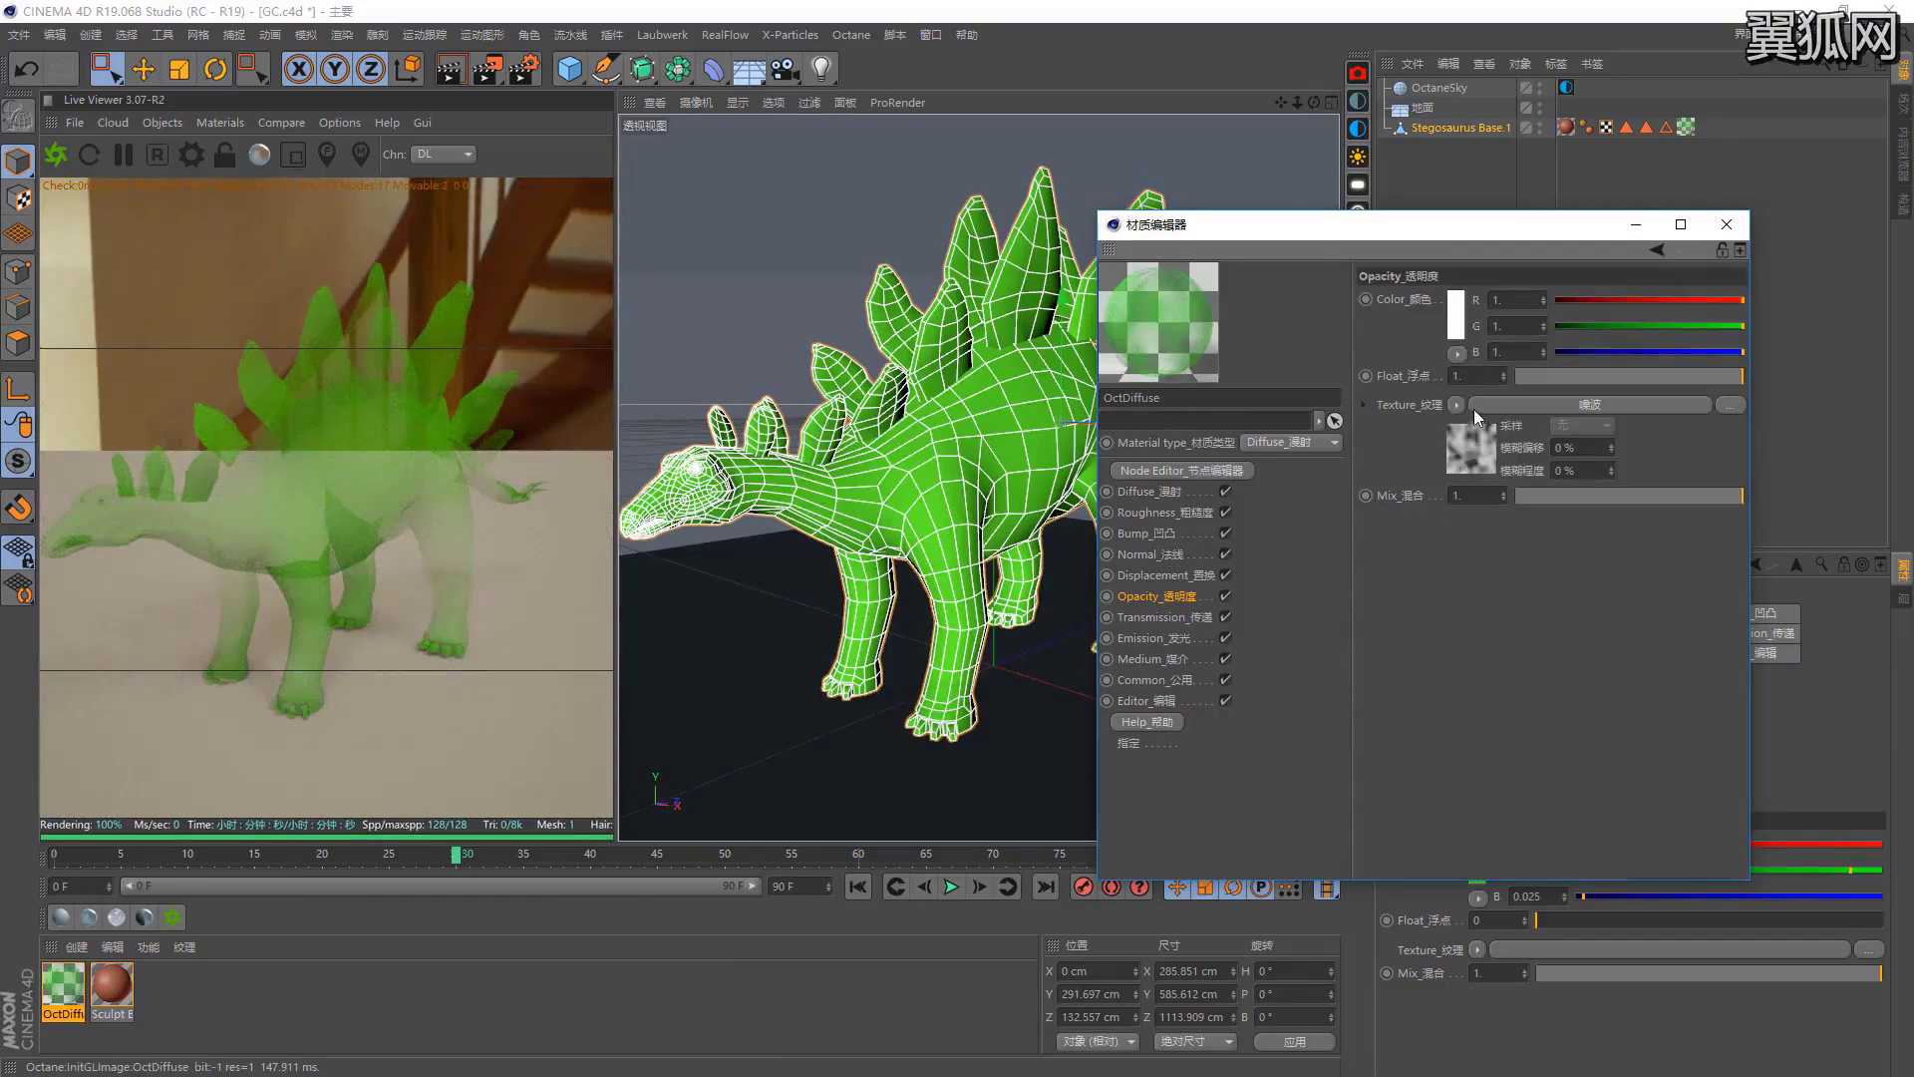
click(1457, 404)
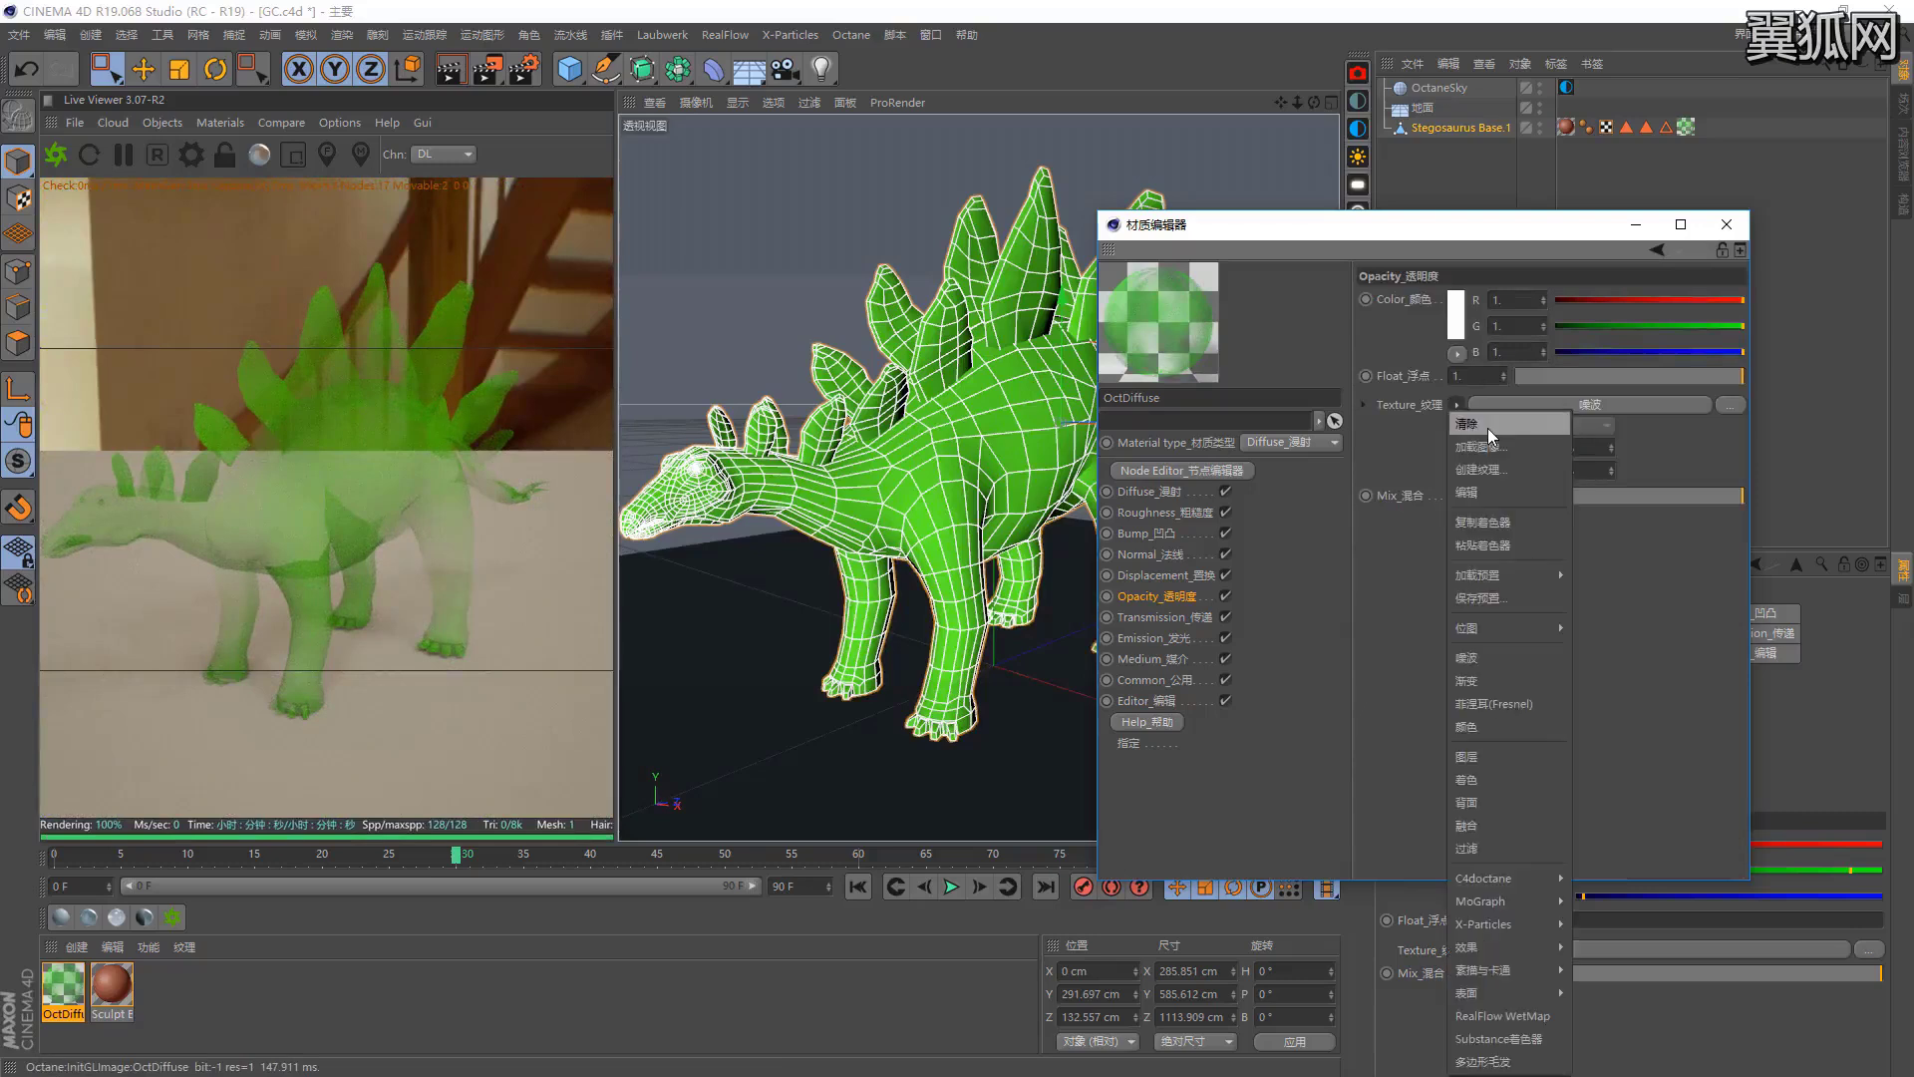
click(1487, 427)
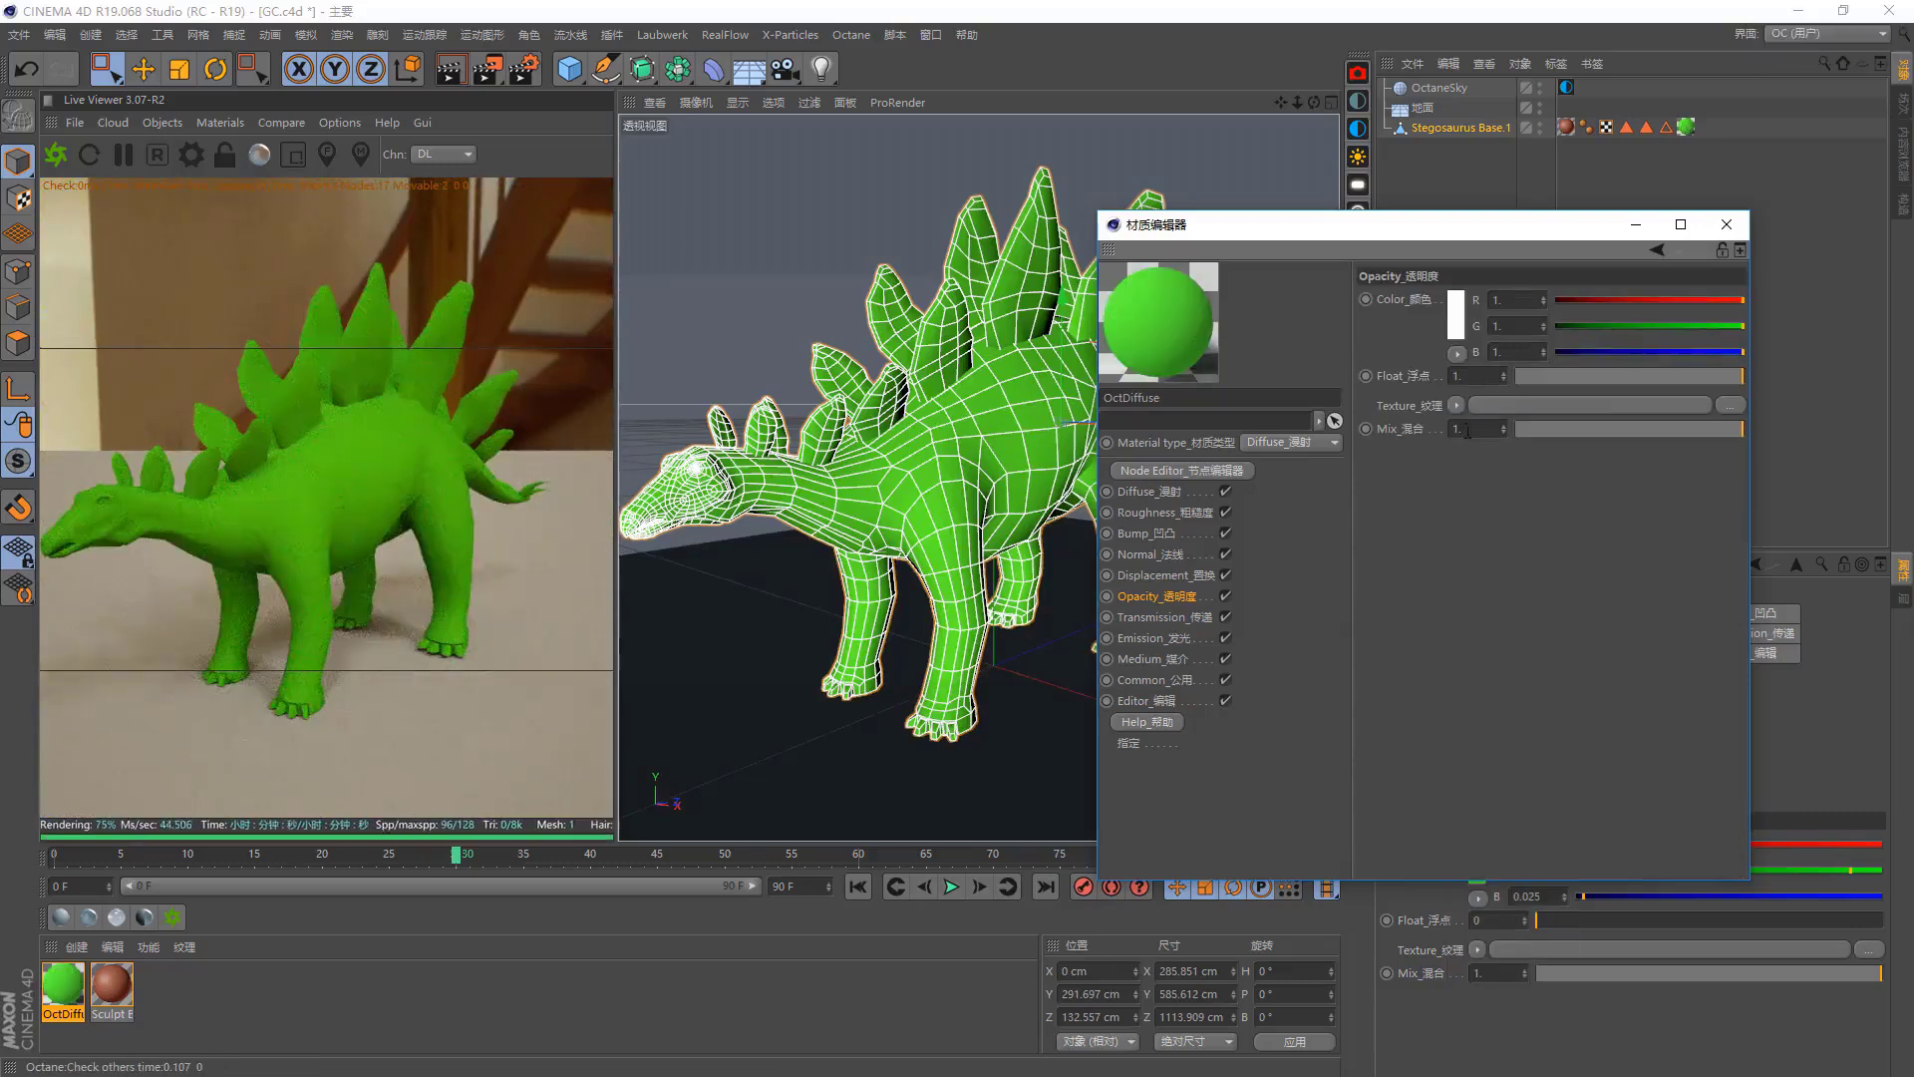
click(1196, 619)
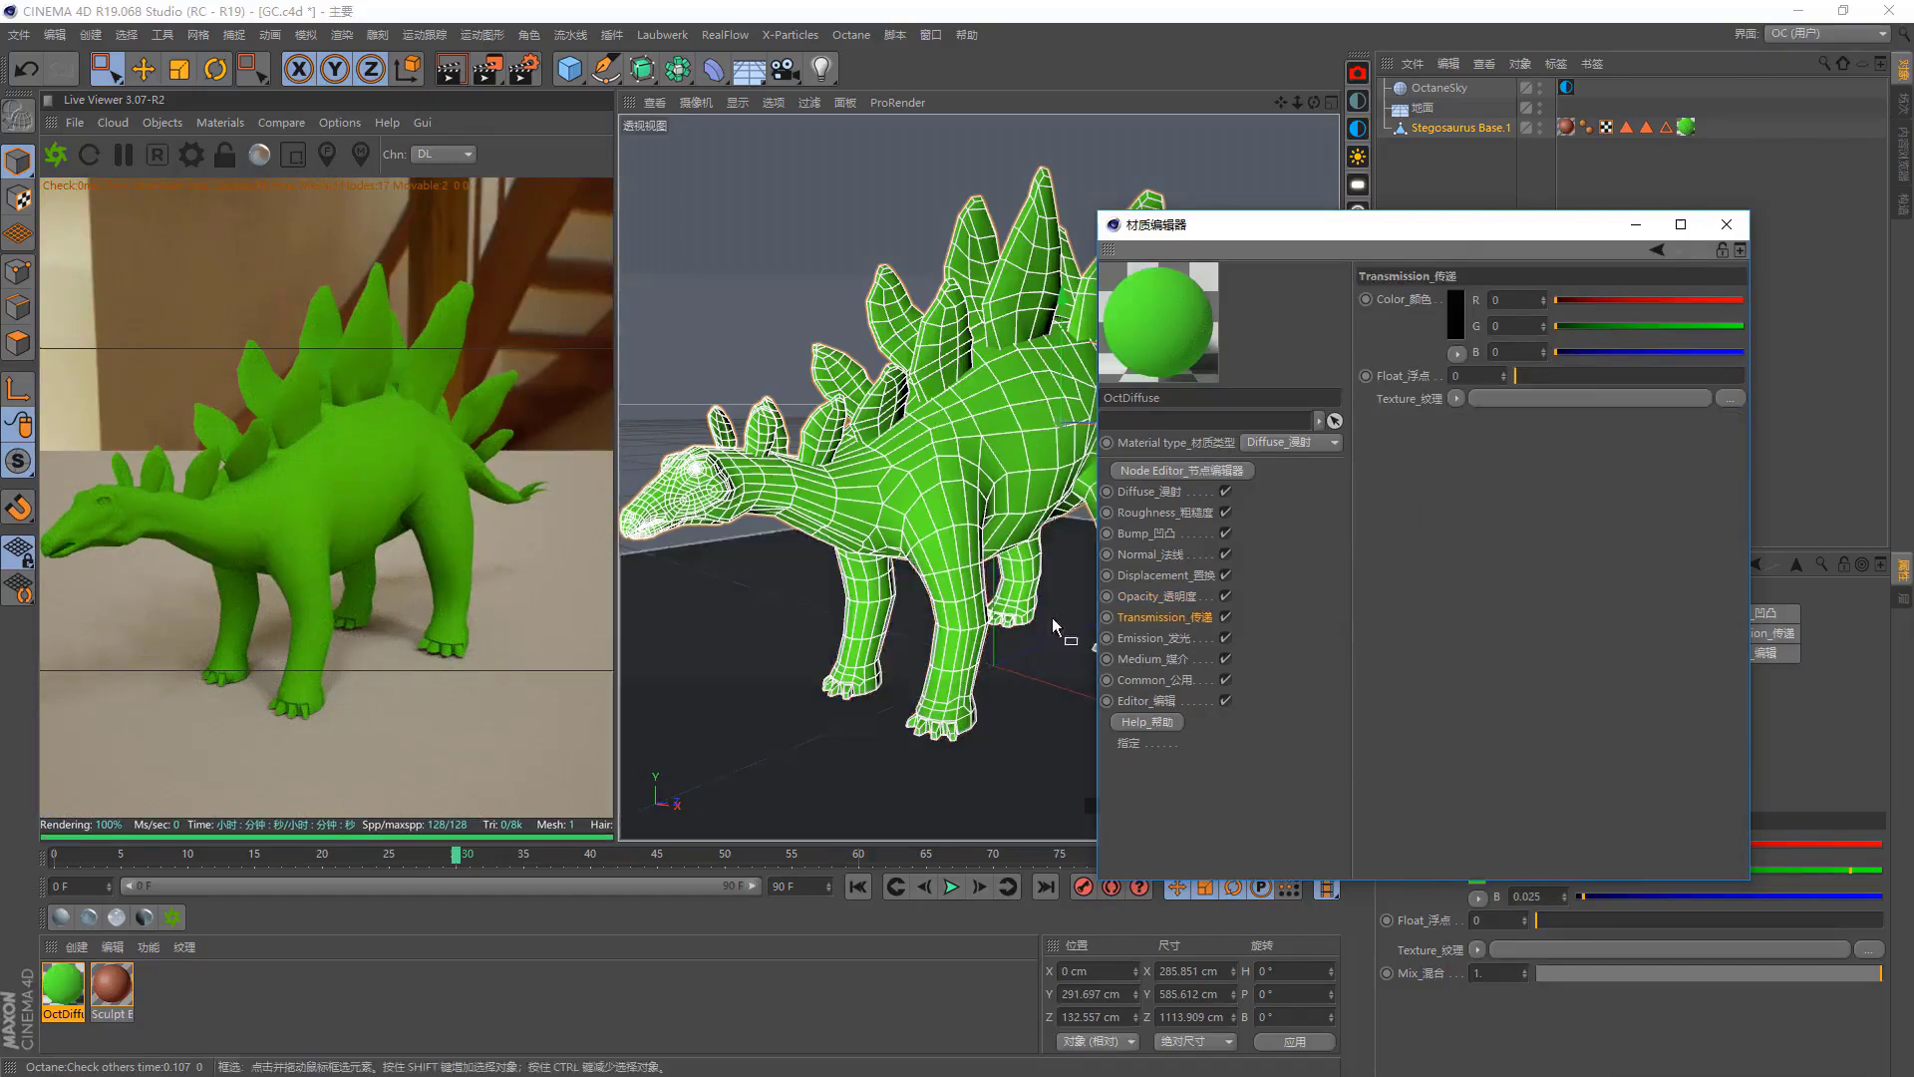
Set the transmission colour to orange-yellow (H 47°, S 88%, V 85%) with Float about 0.07.
click(1308, 443)
click(1561, 512)
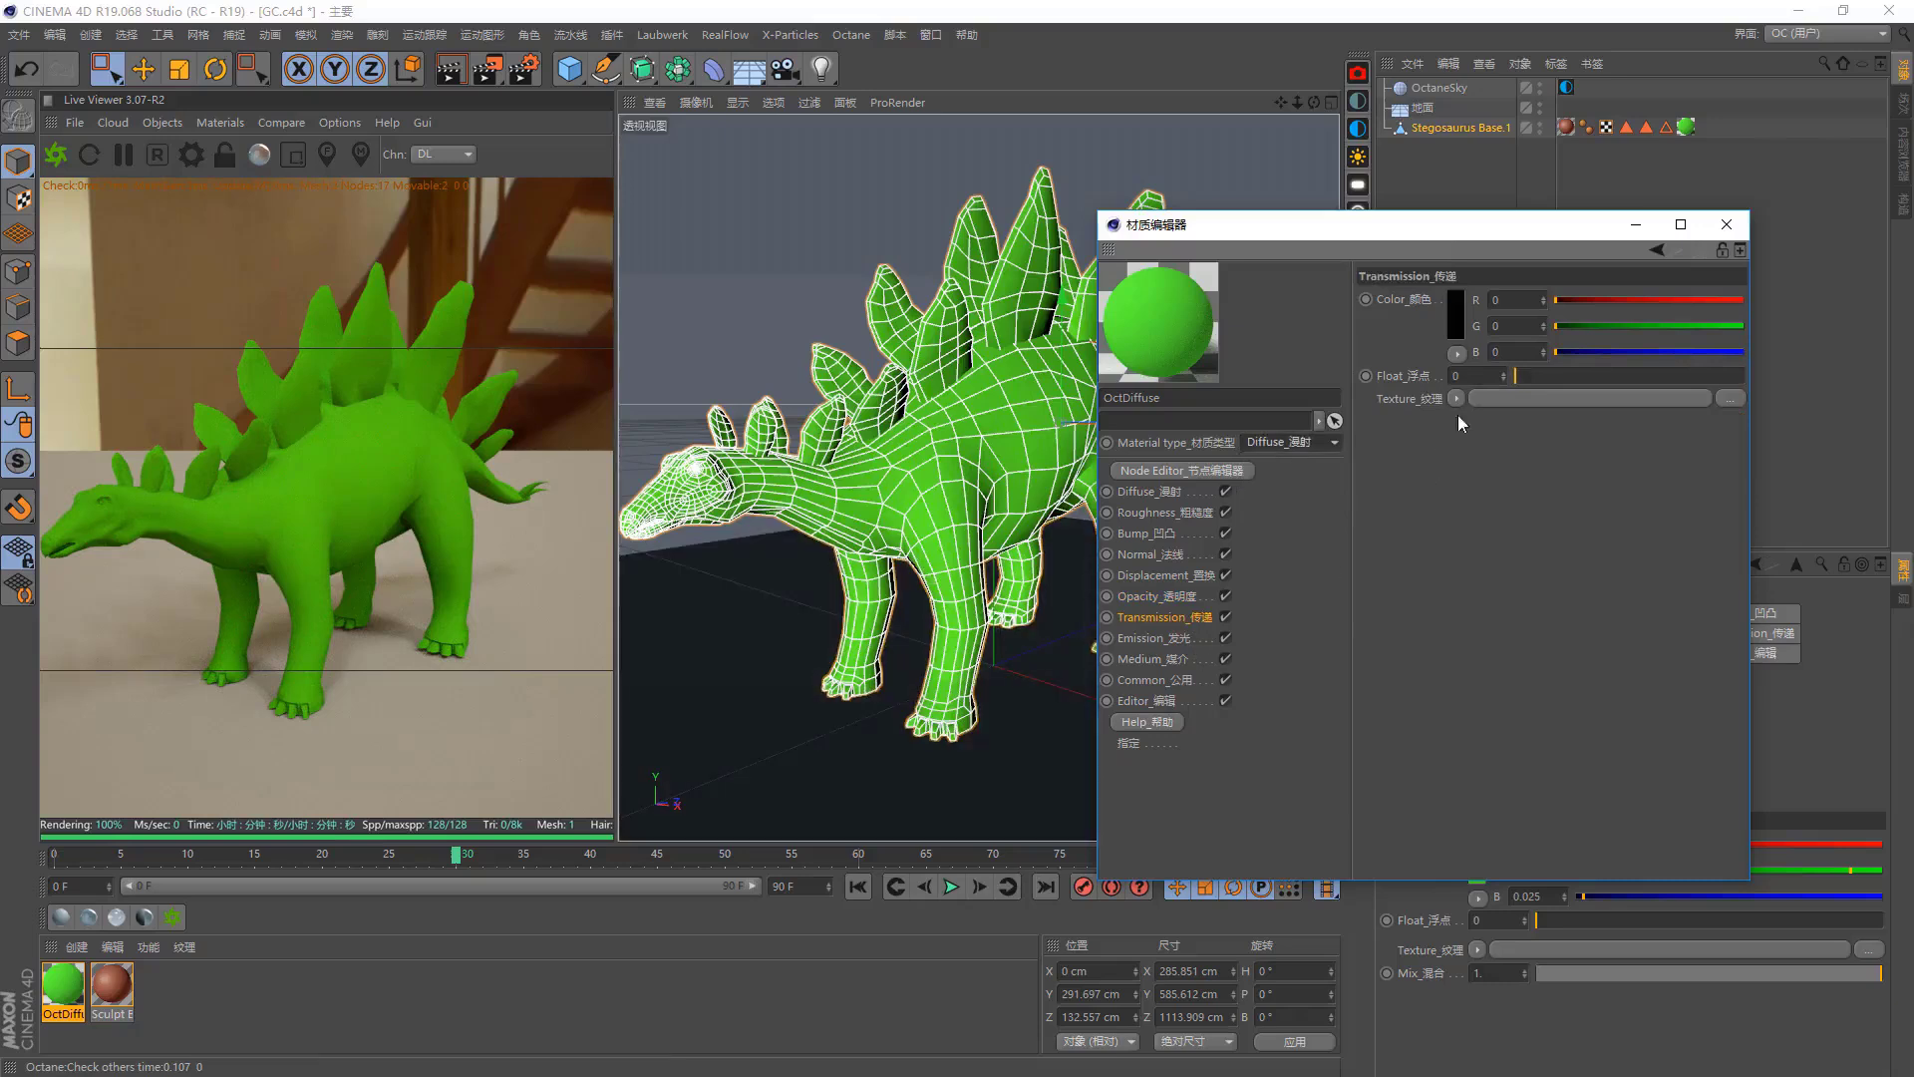
click(1458, 321)
text(47)
key(Return)
click(1569, 357)
click(1586, 327)
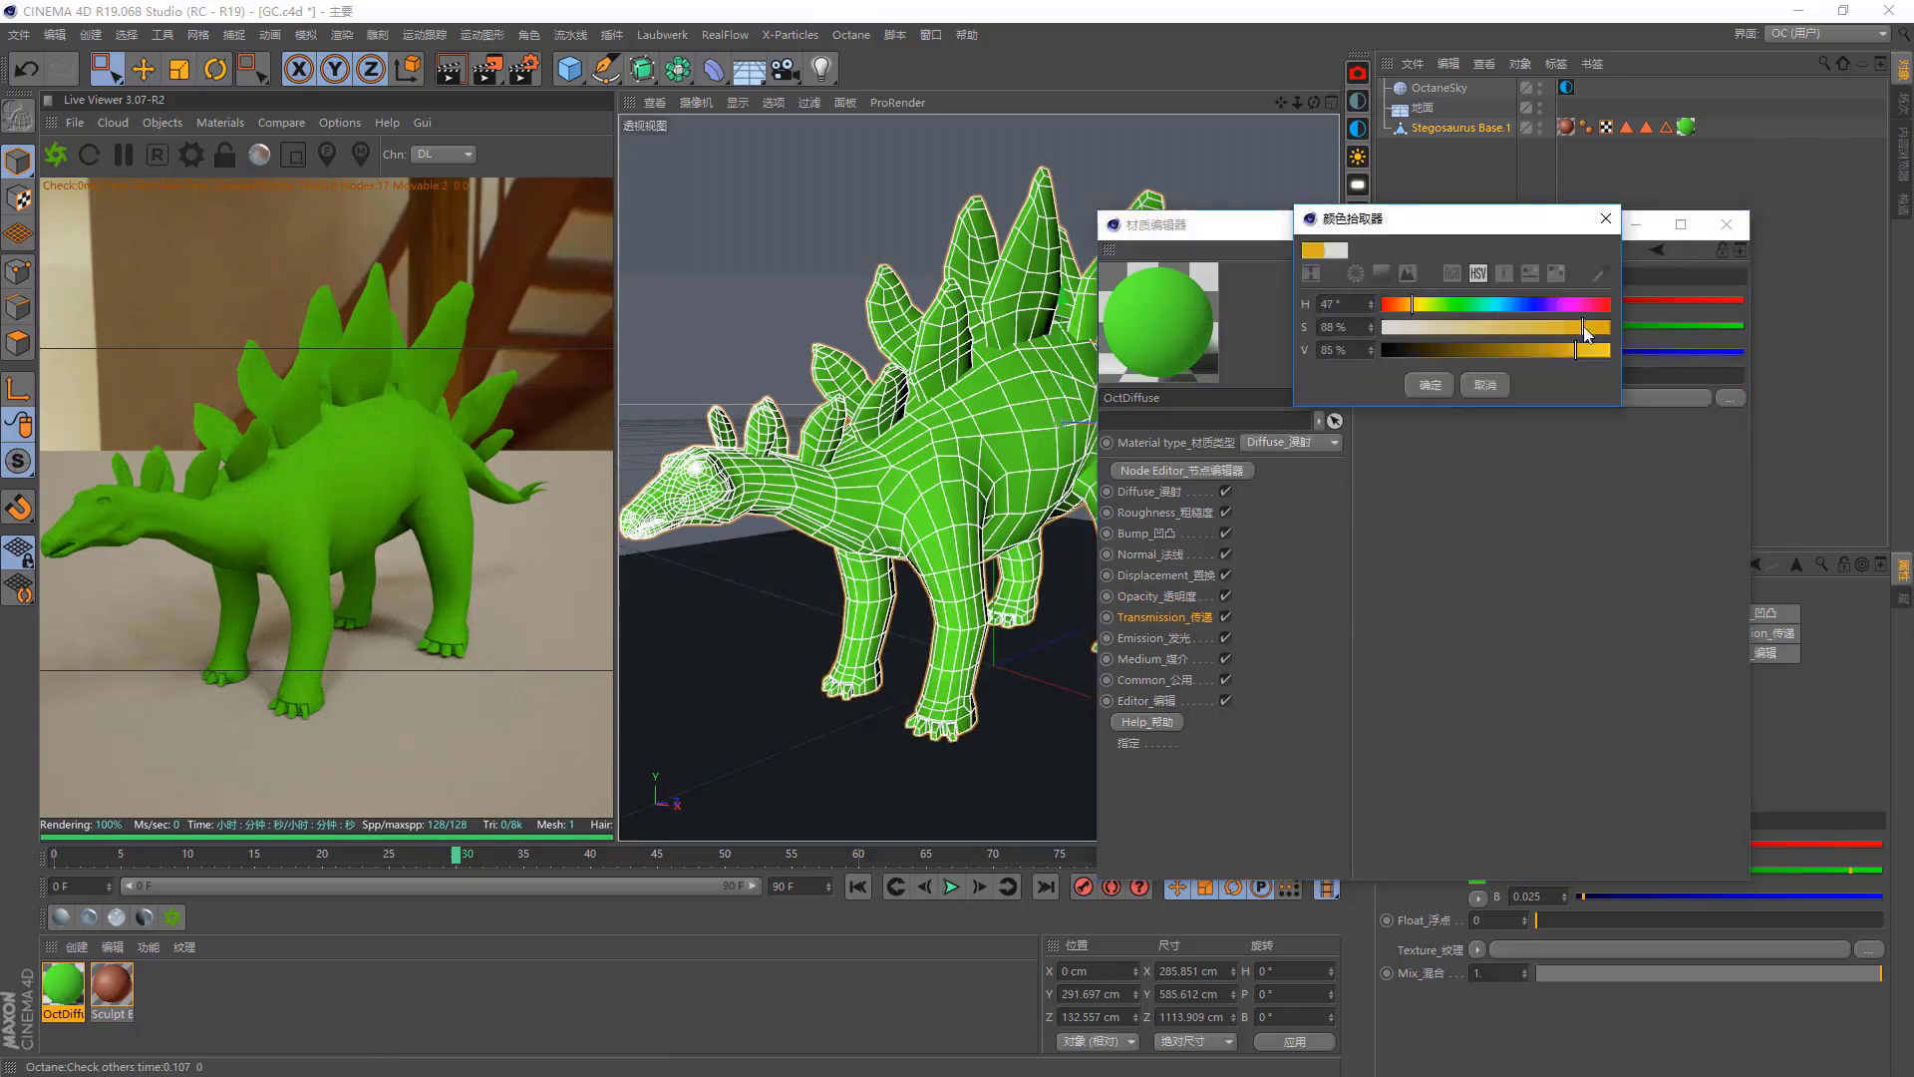
click(1424, 390)
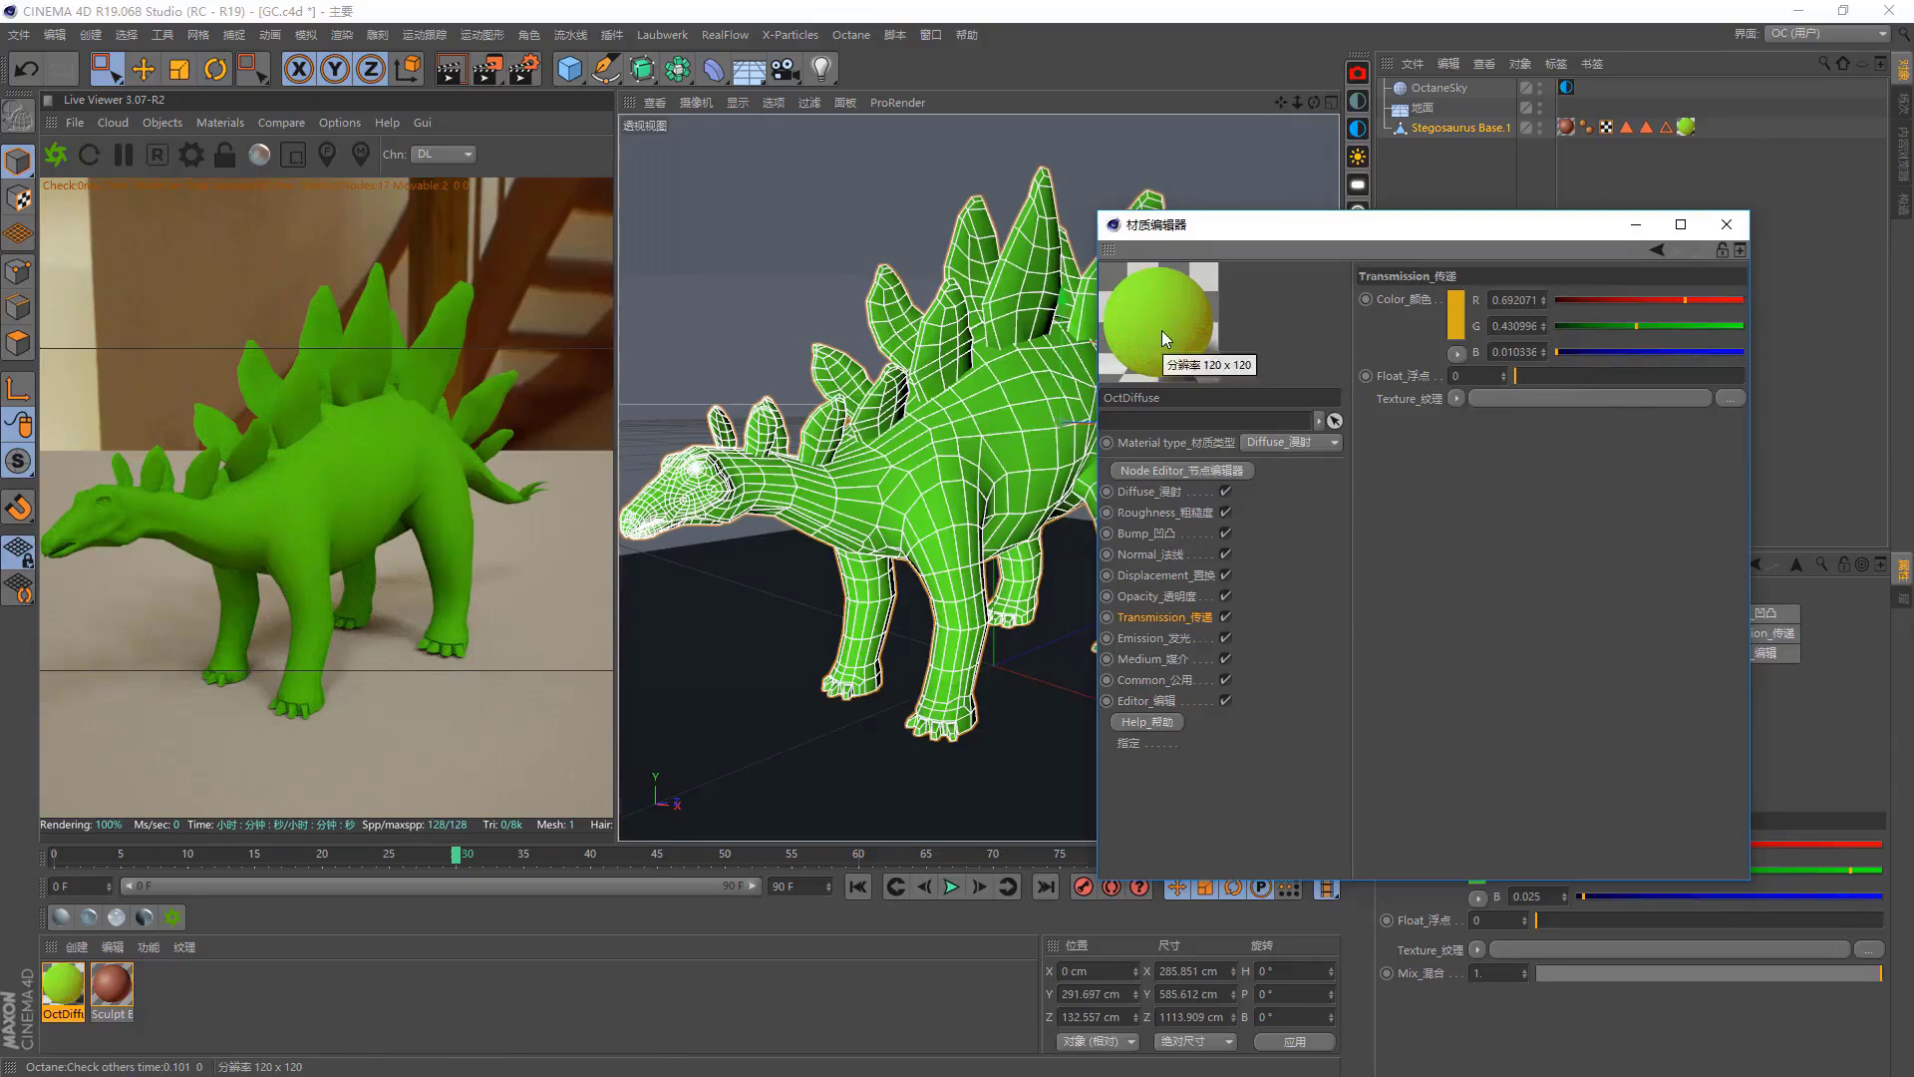
alt+drag(874, 505, 902, 479)
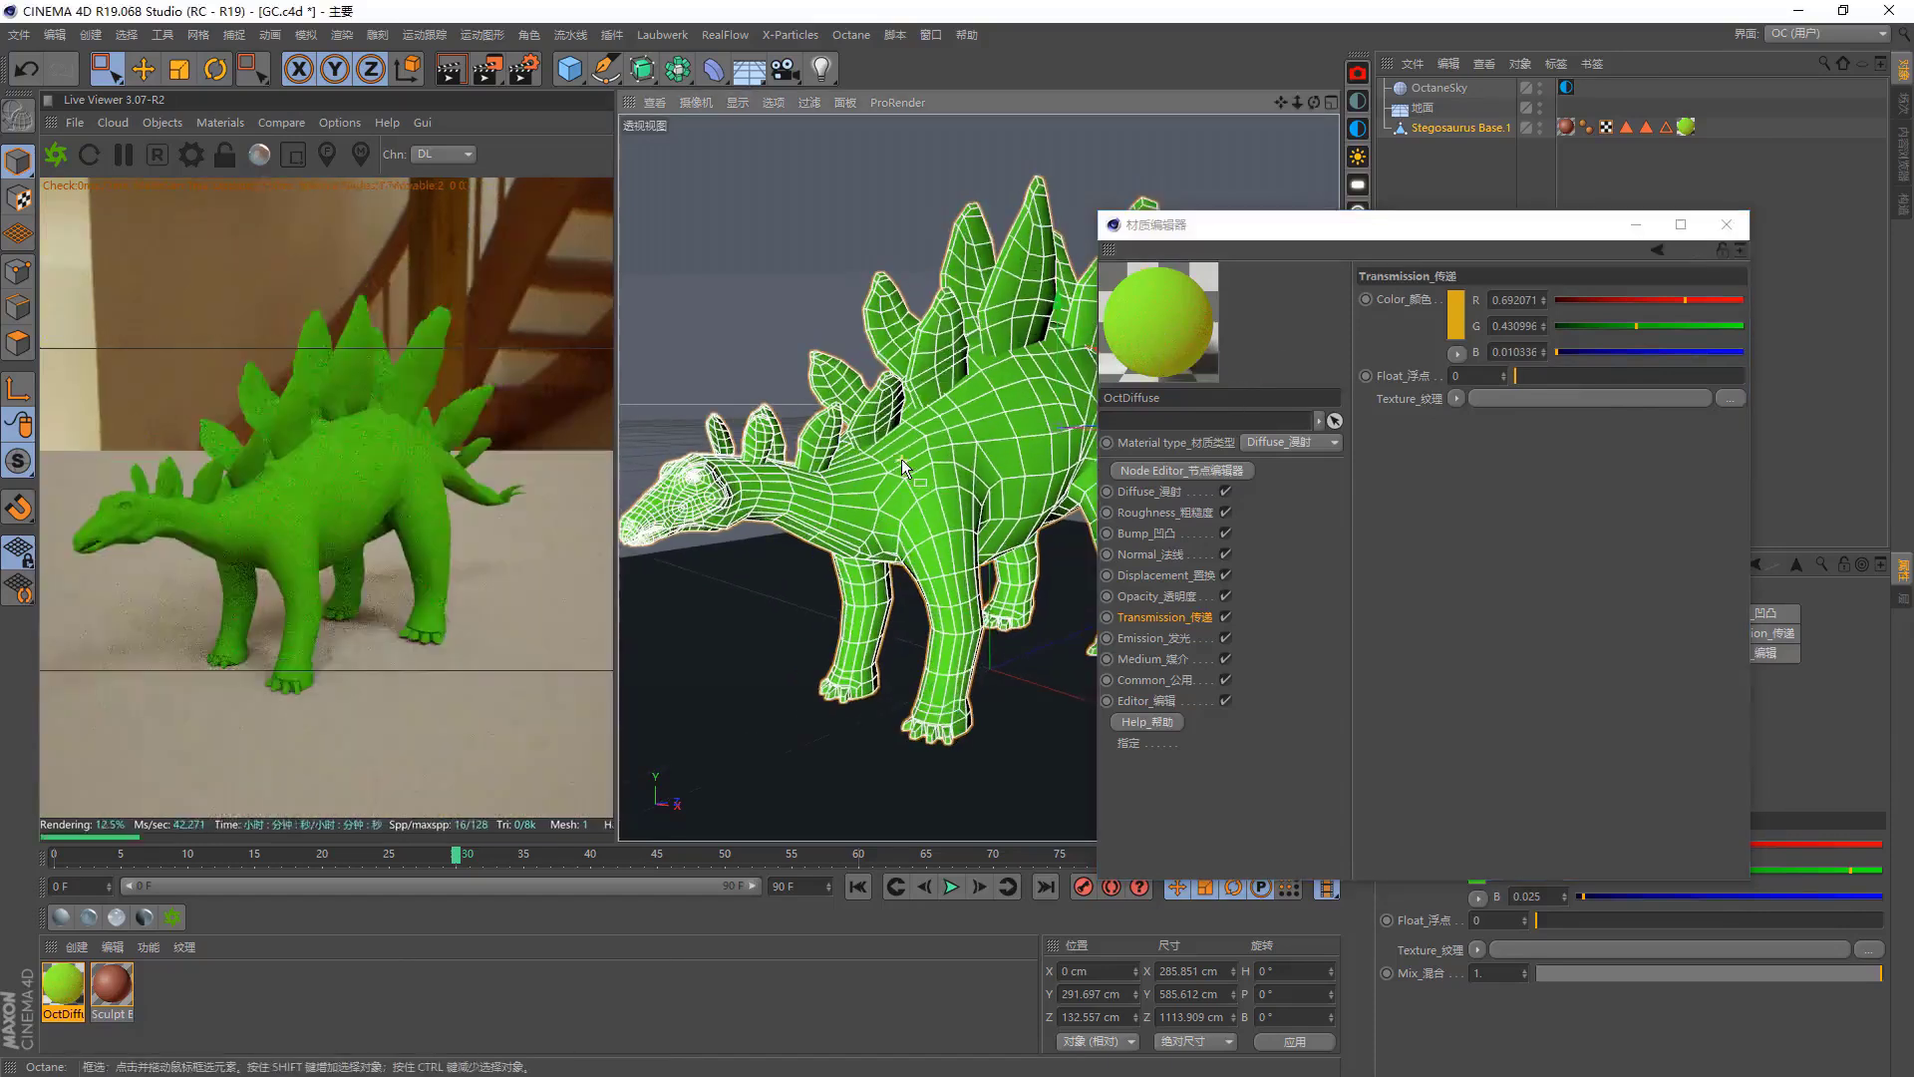
drag(1530, 379, 1534, 379)
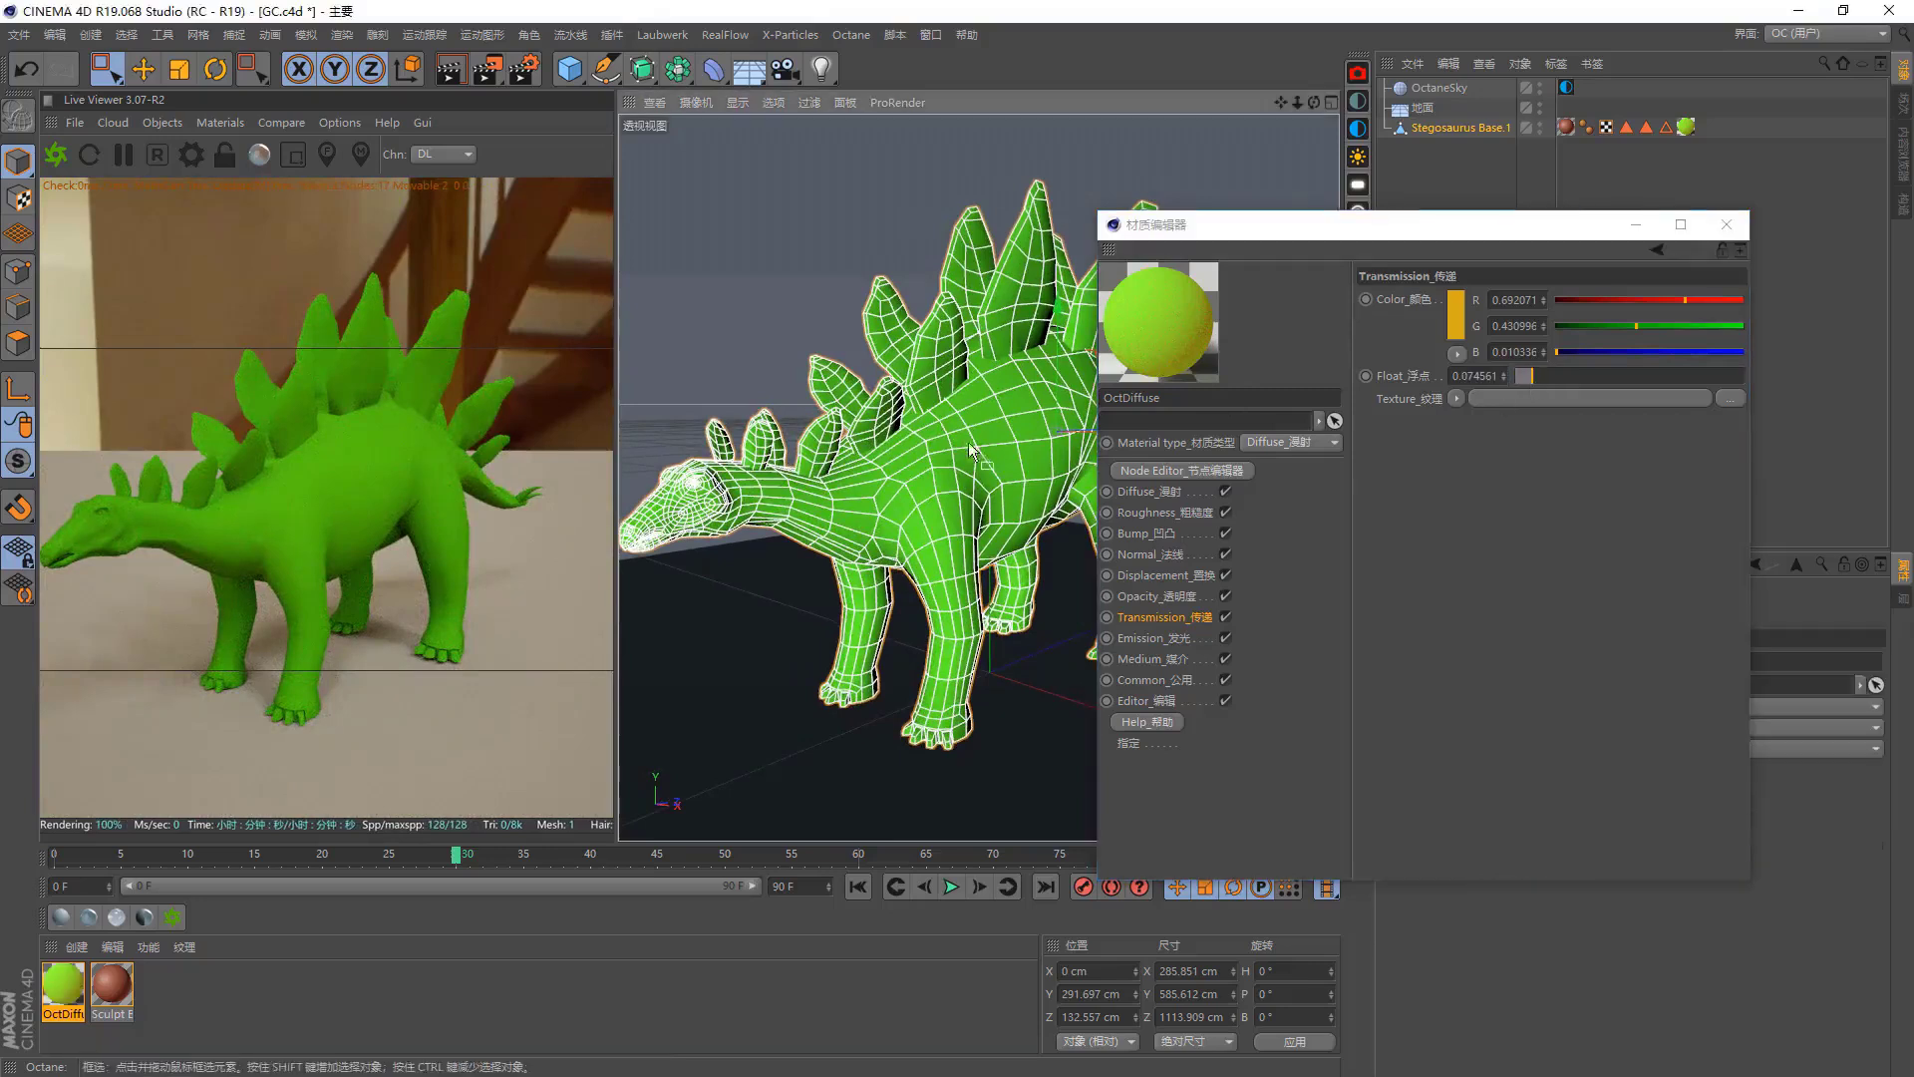
Add an Octane targeted area light and move it to the dinosaur's upper left.
click(163, 123)
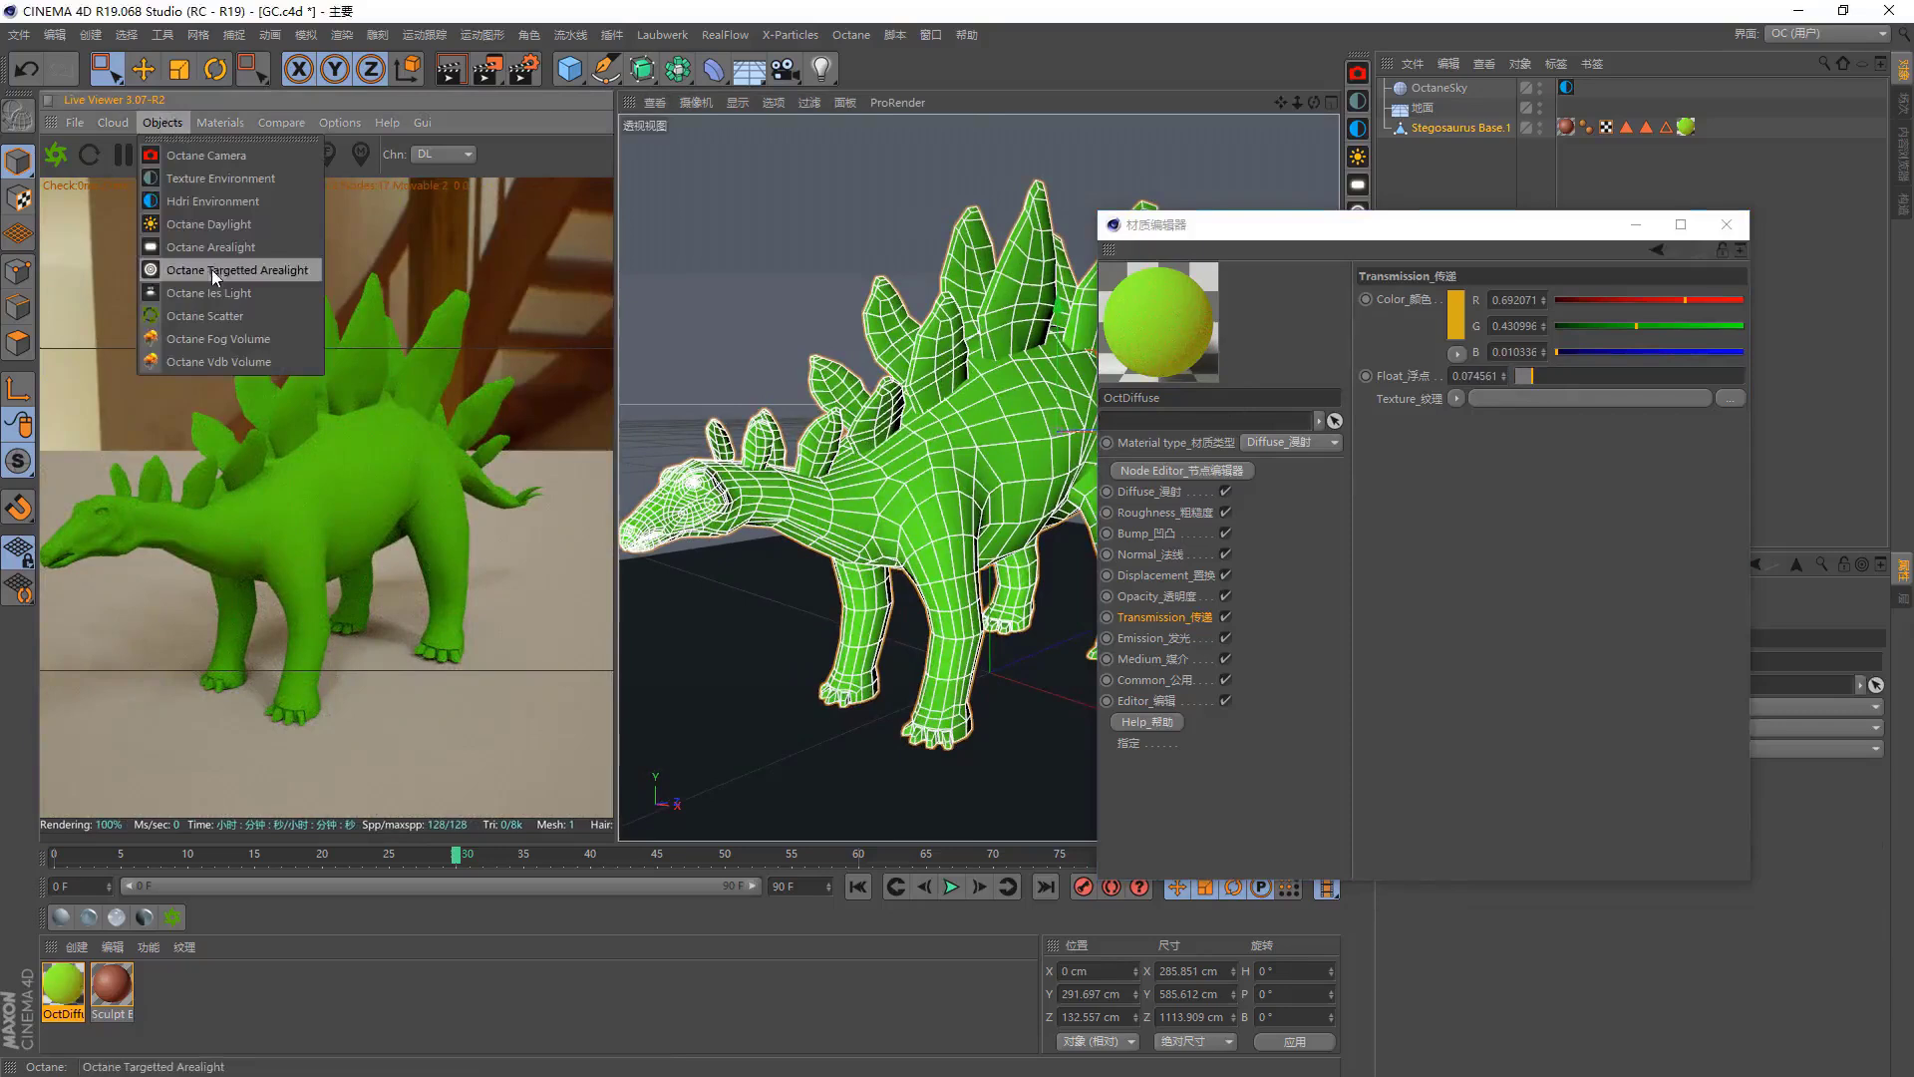
click(211, 270)
drag(1301, 228, 1448, 244)
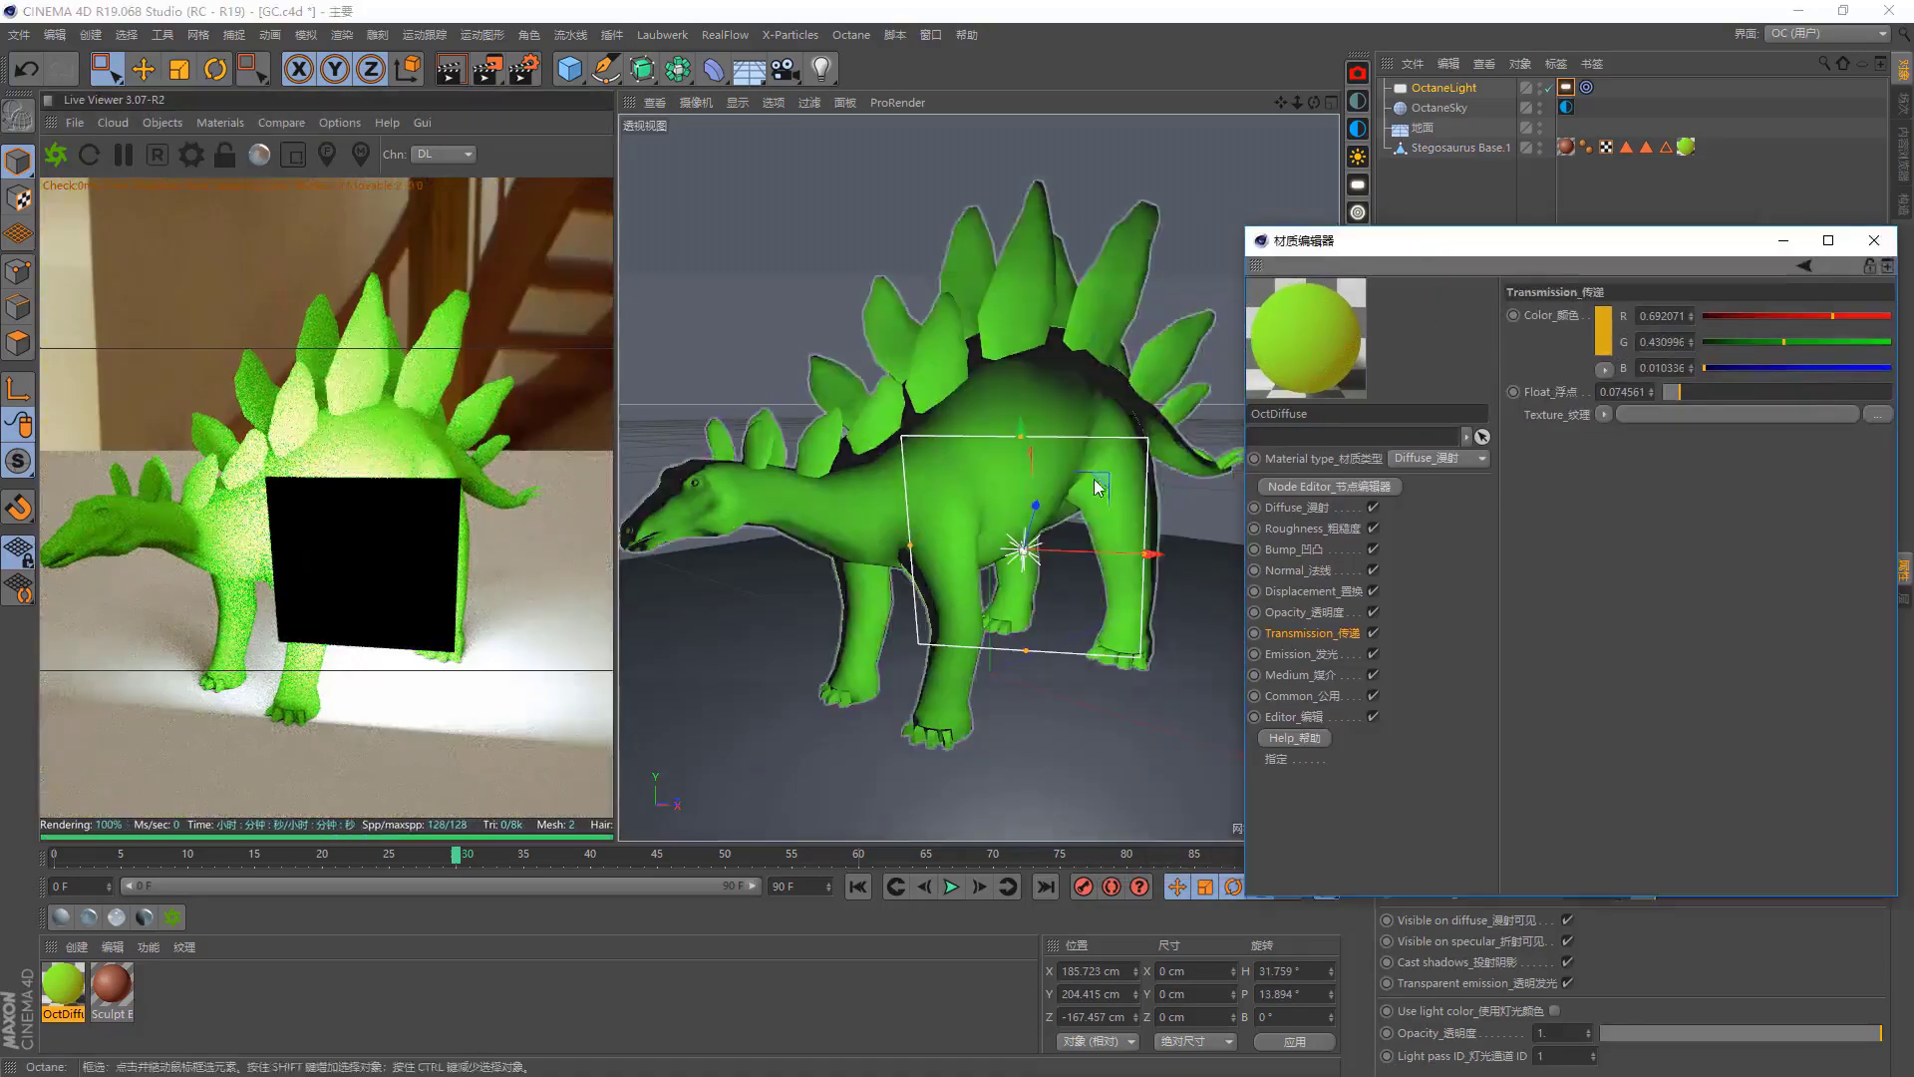
click(983, 474)
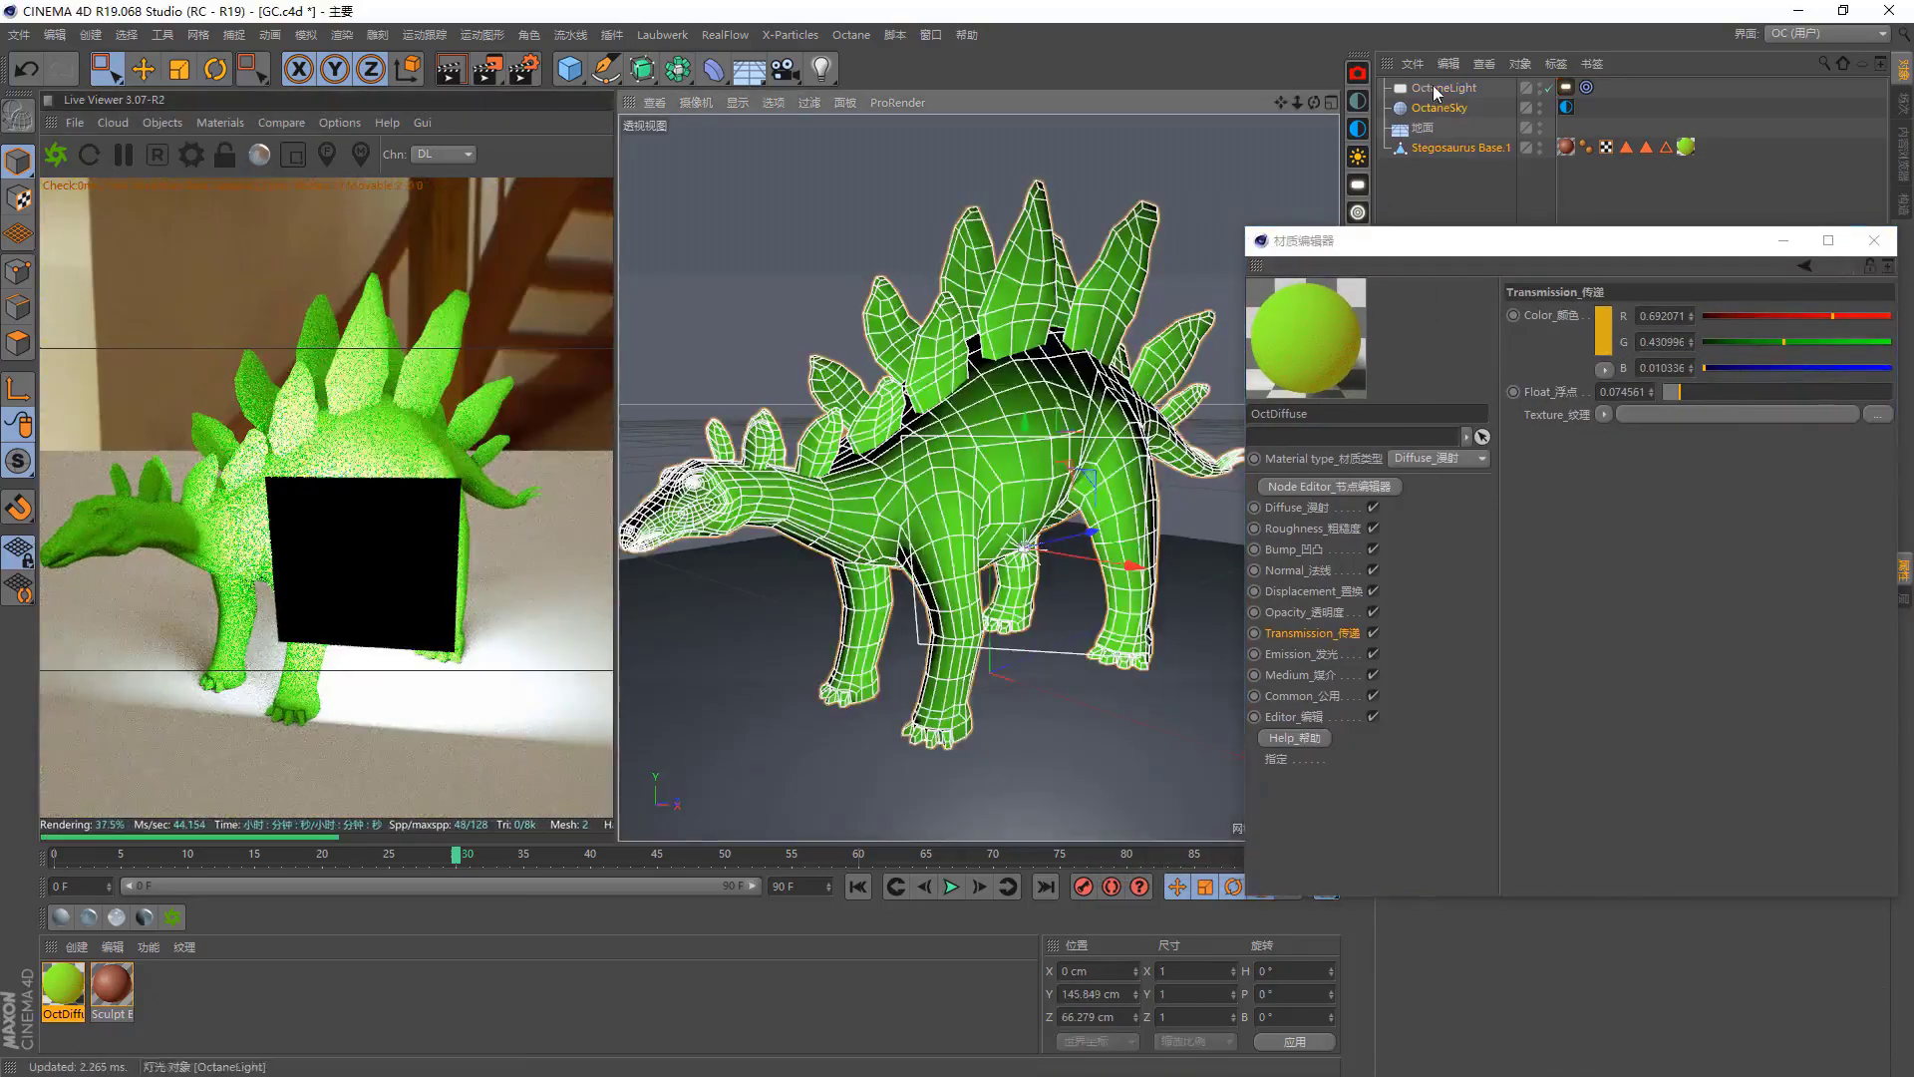
click(1149, 438)
drag(1105, 475, 805, 196)
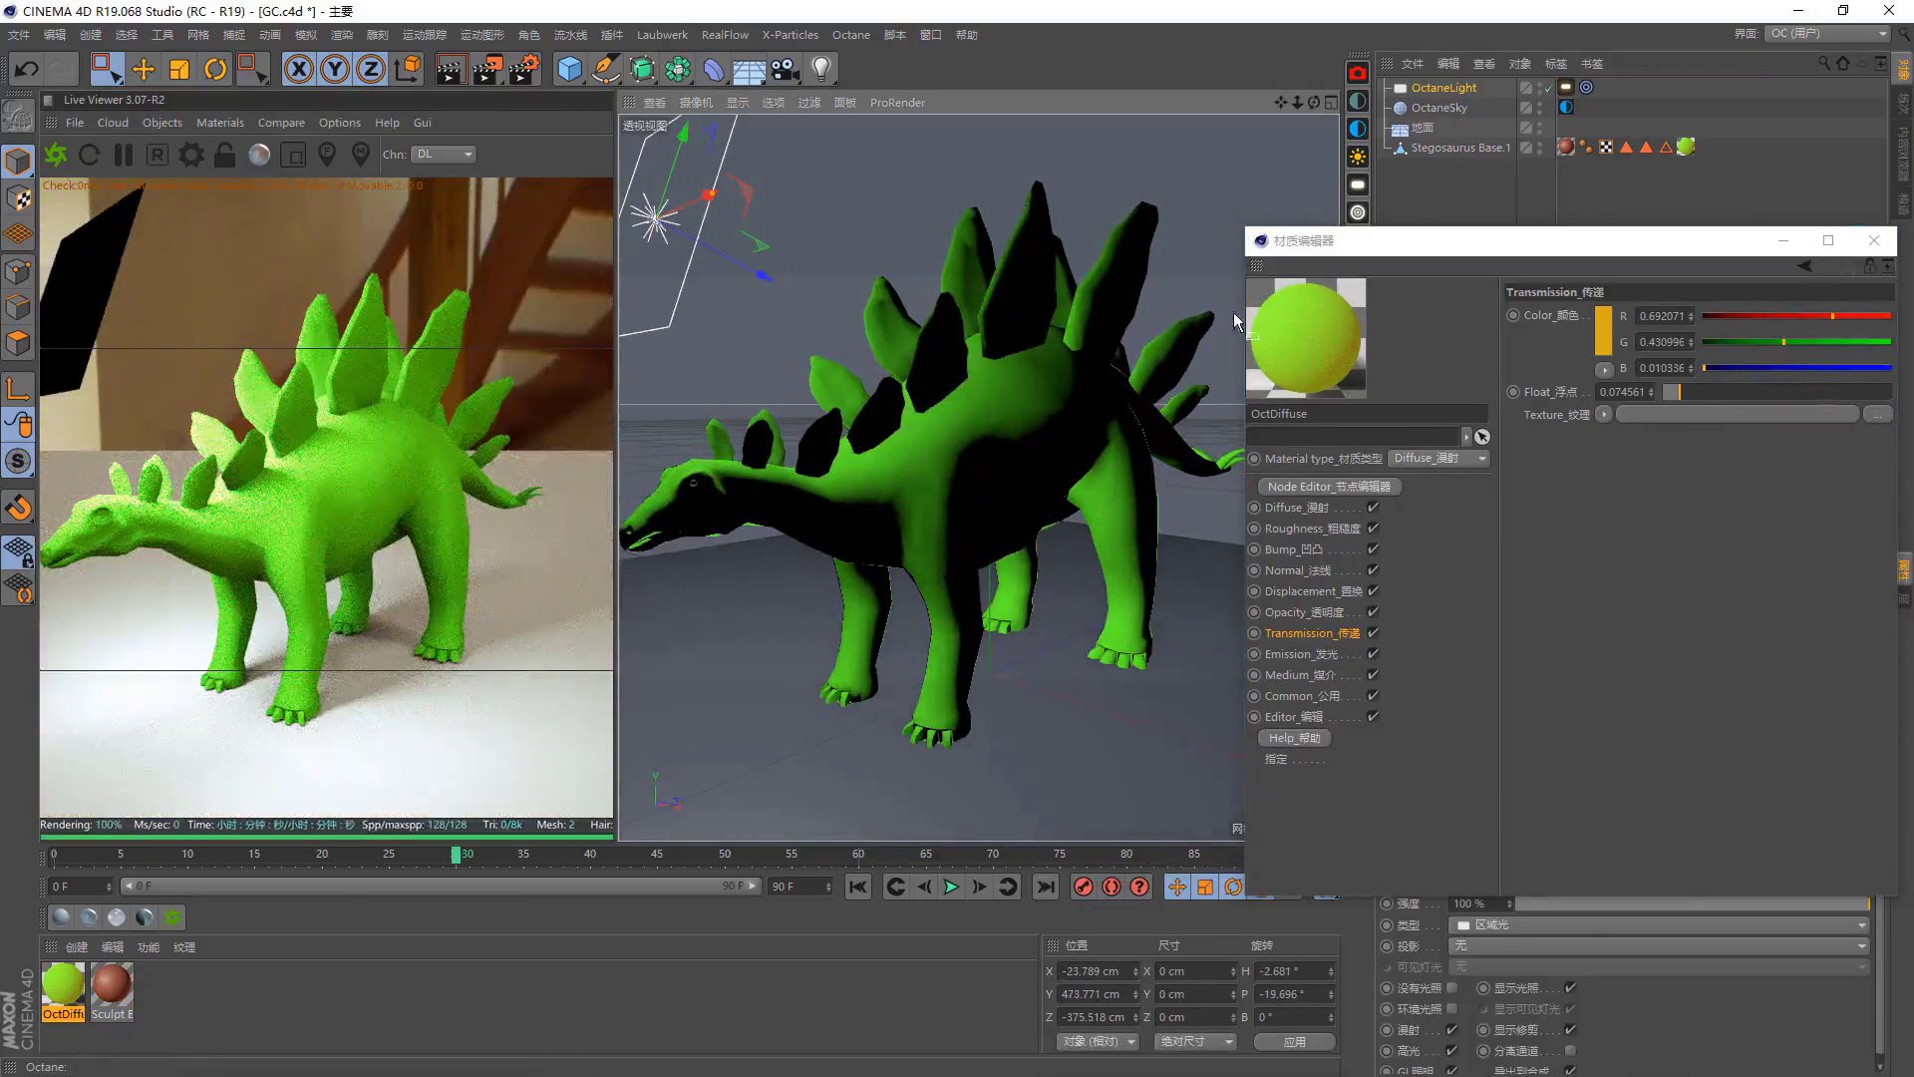
drag(1447, 249, 506, 469)
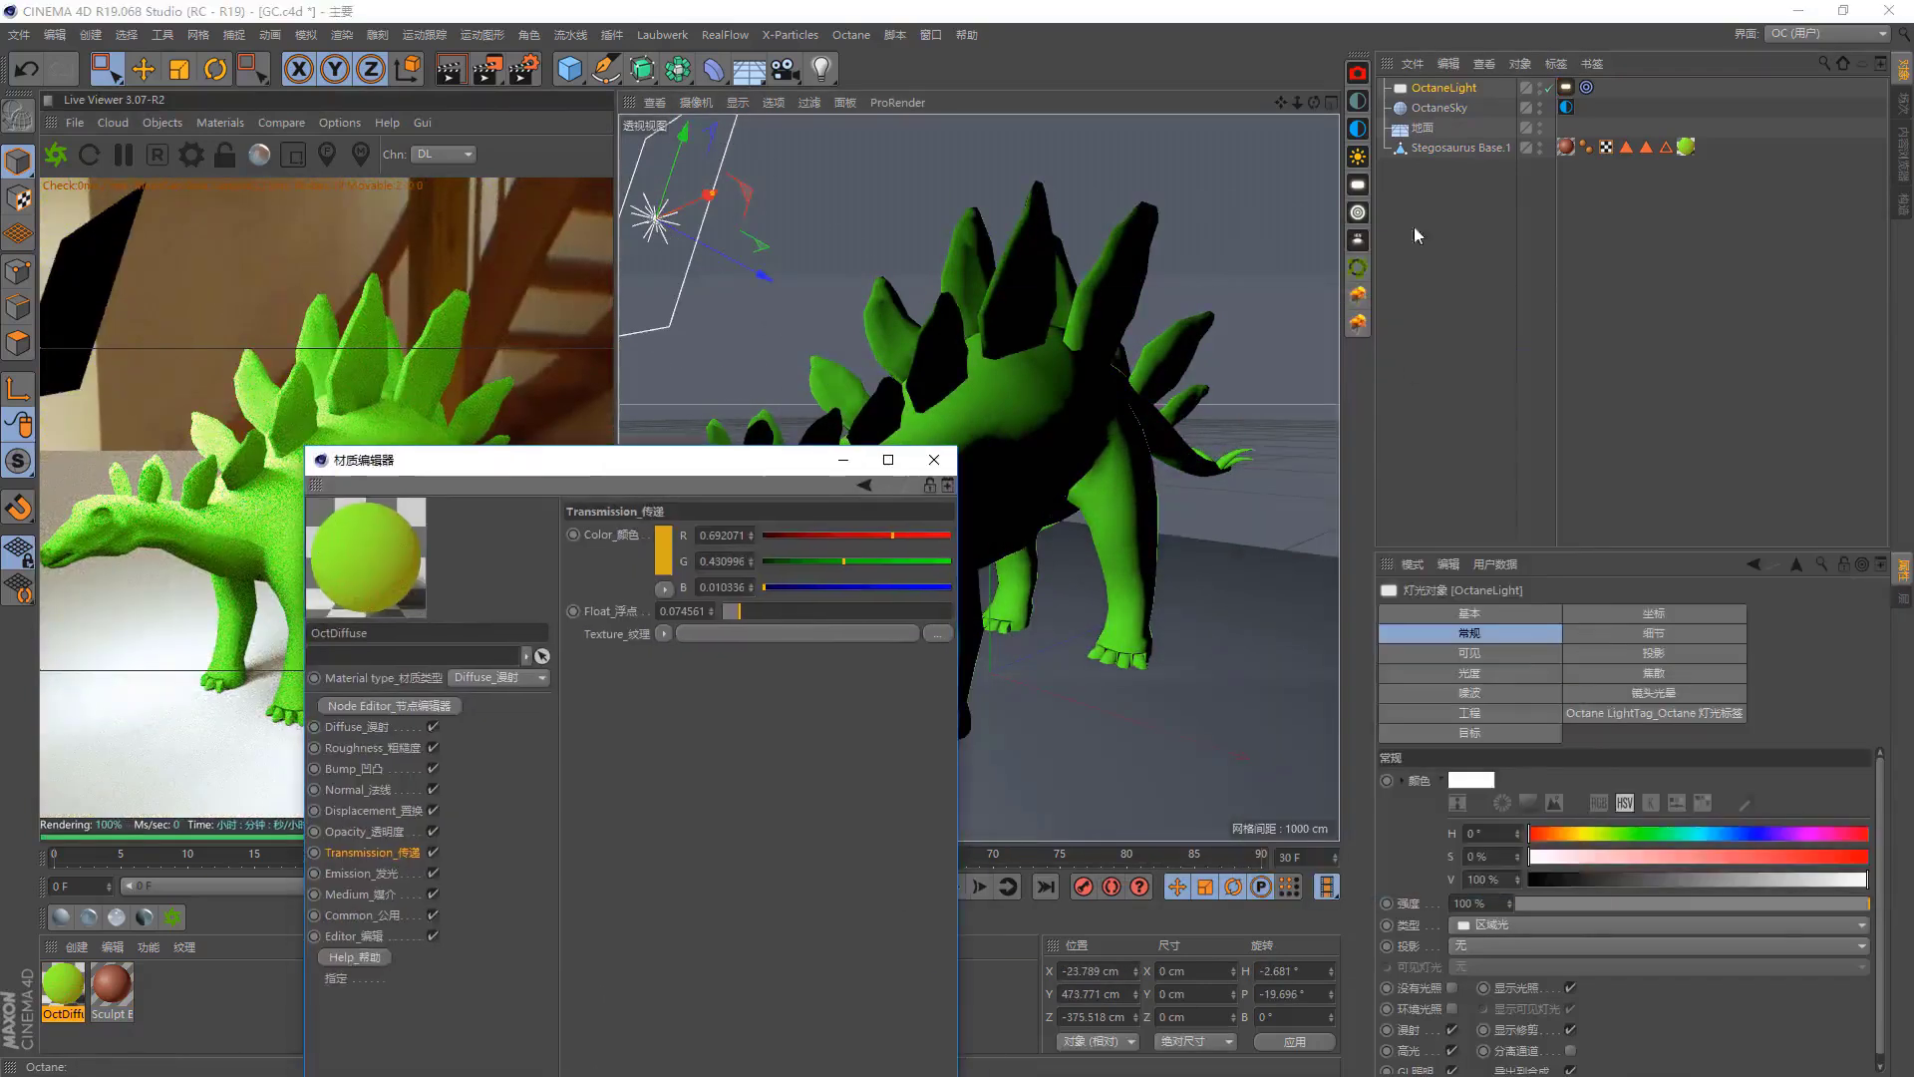
Lower the light tag Power to about 48, turn off camera visibility, and nudge the light further up-left.
click(1566, 87)
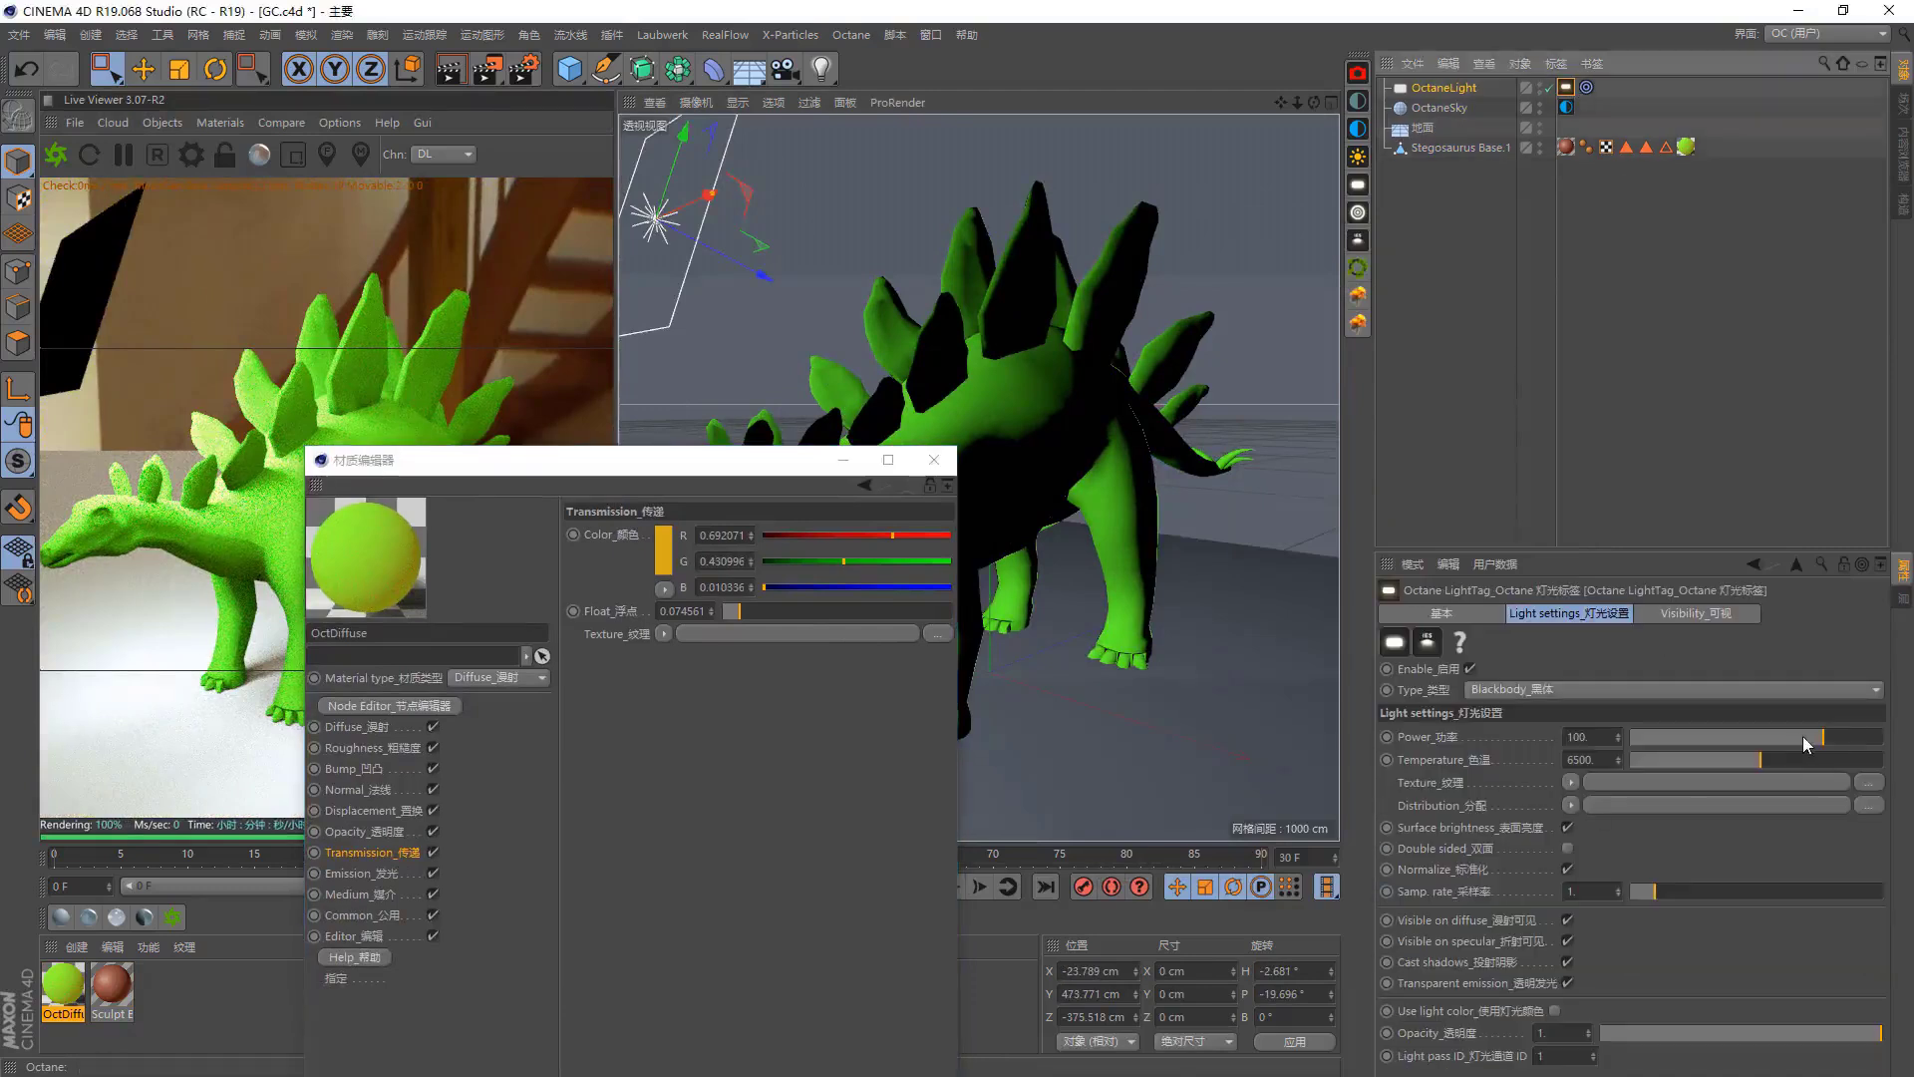
drag(1803, 735, 1815, 736)
click(1700, 612)
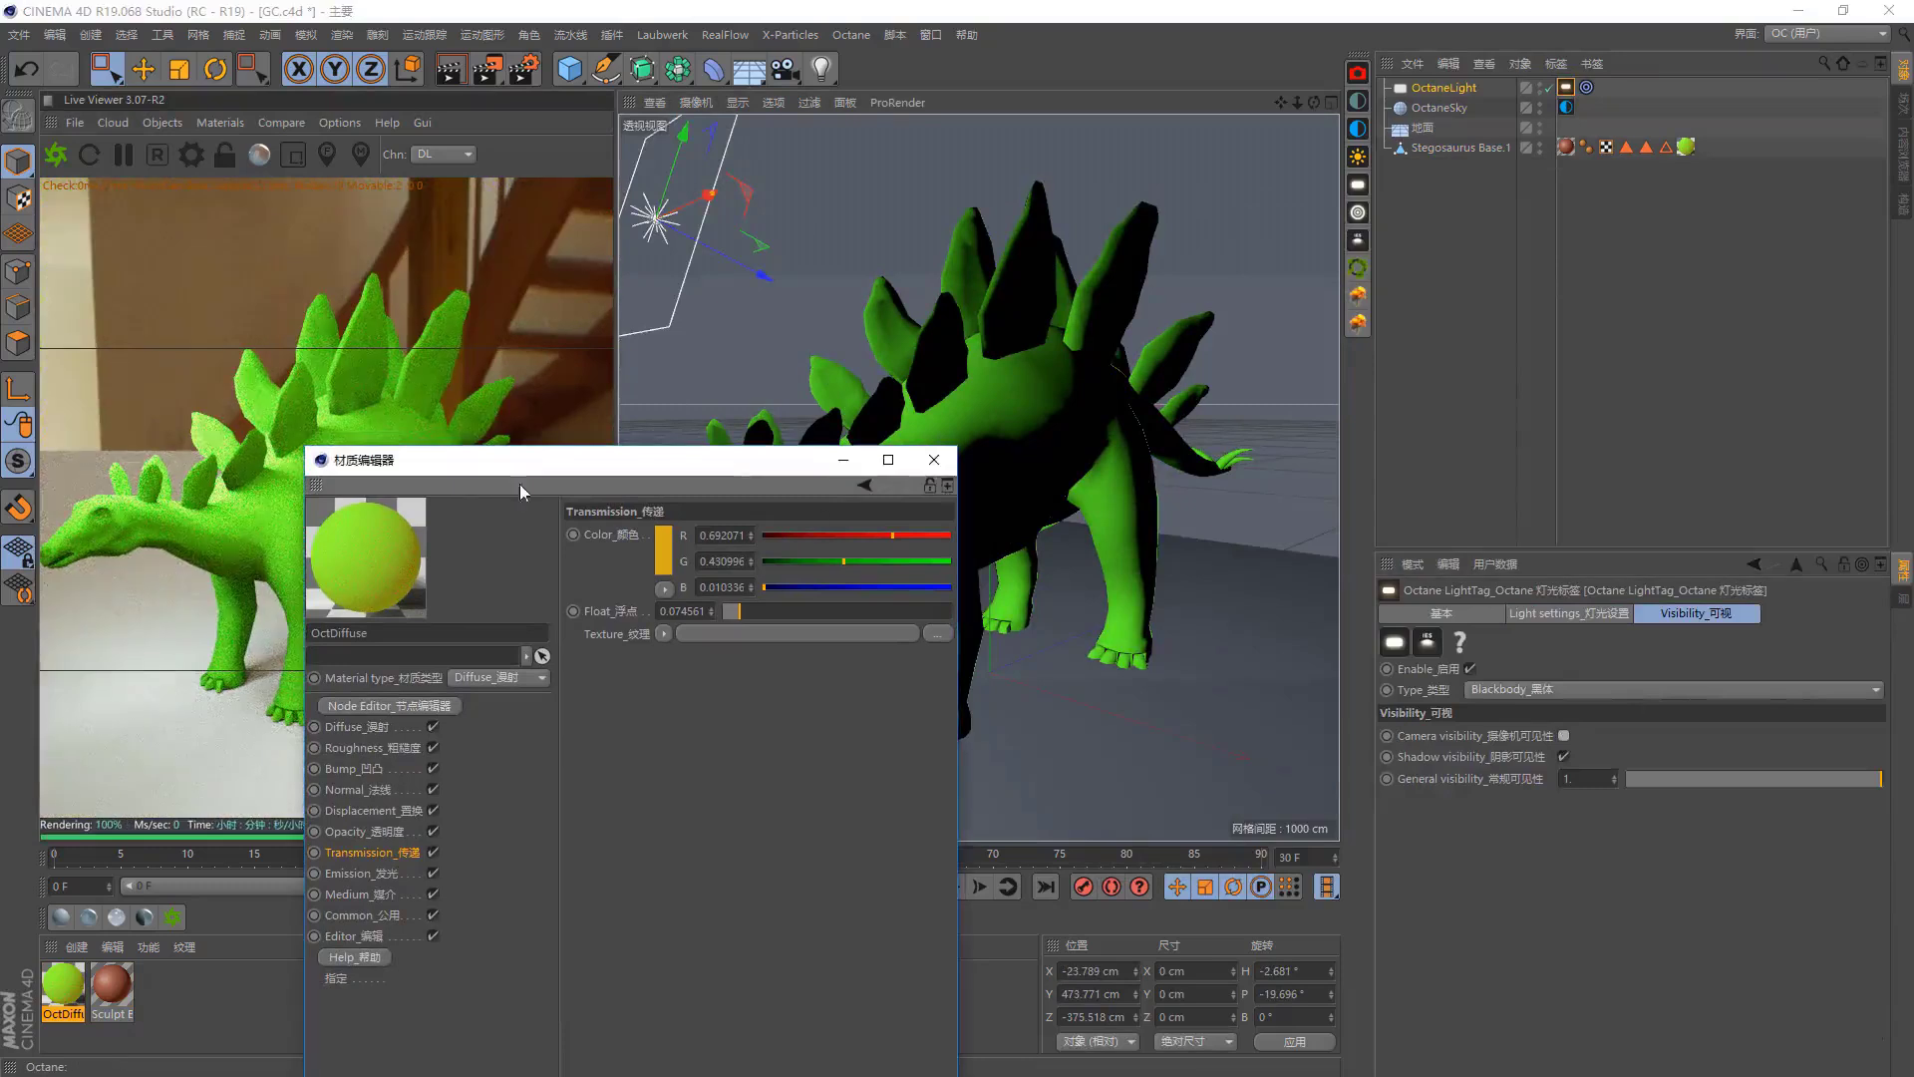
drag(513, 464, 1355, 490)
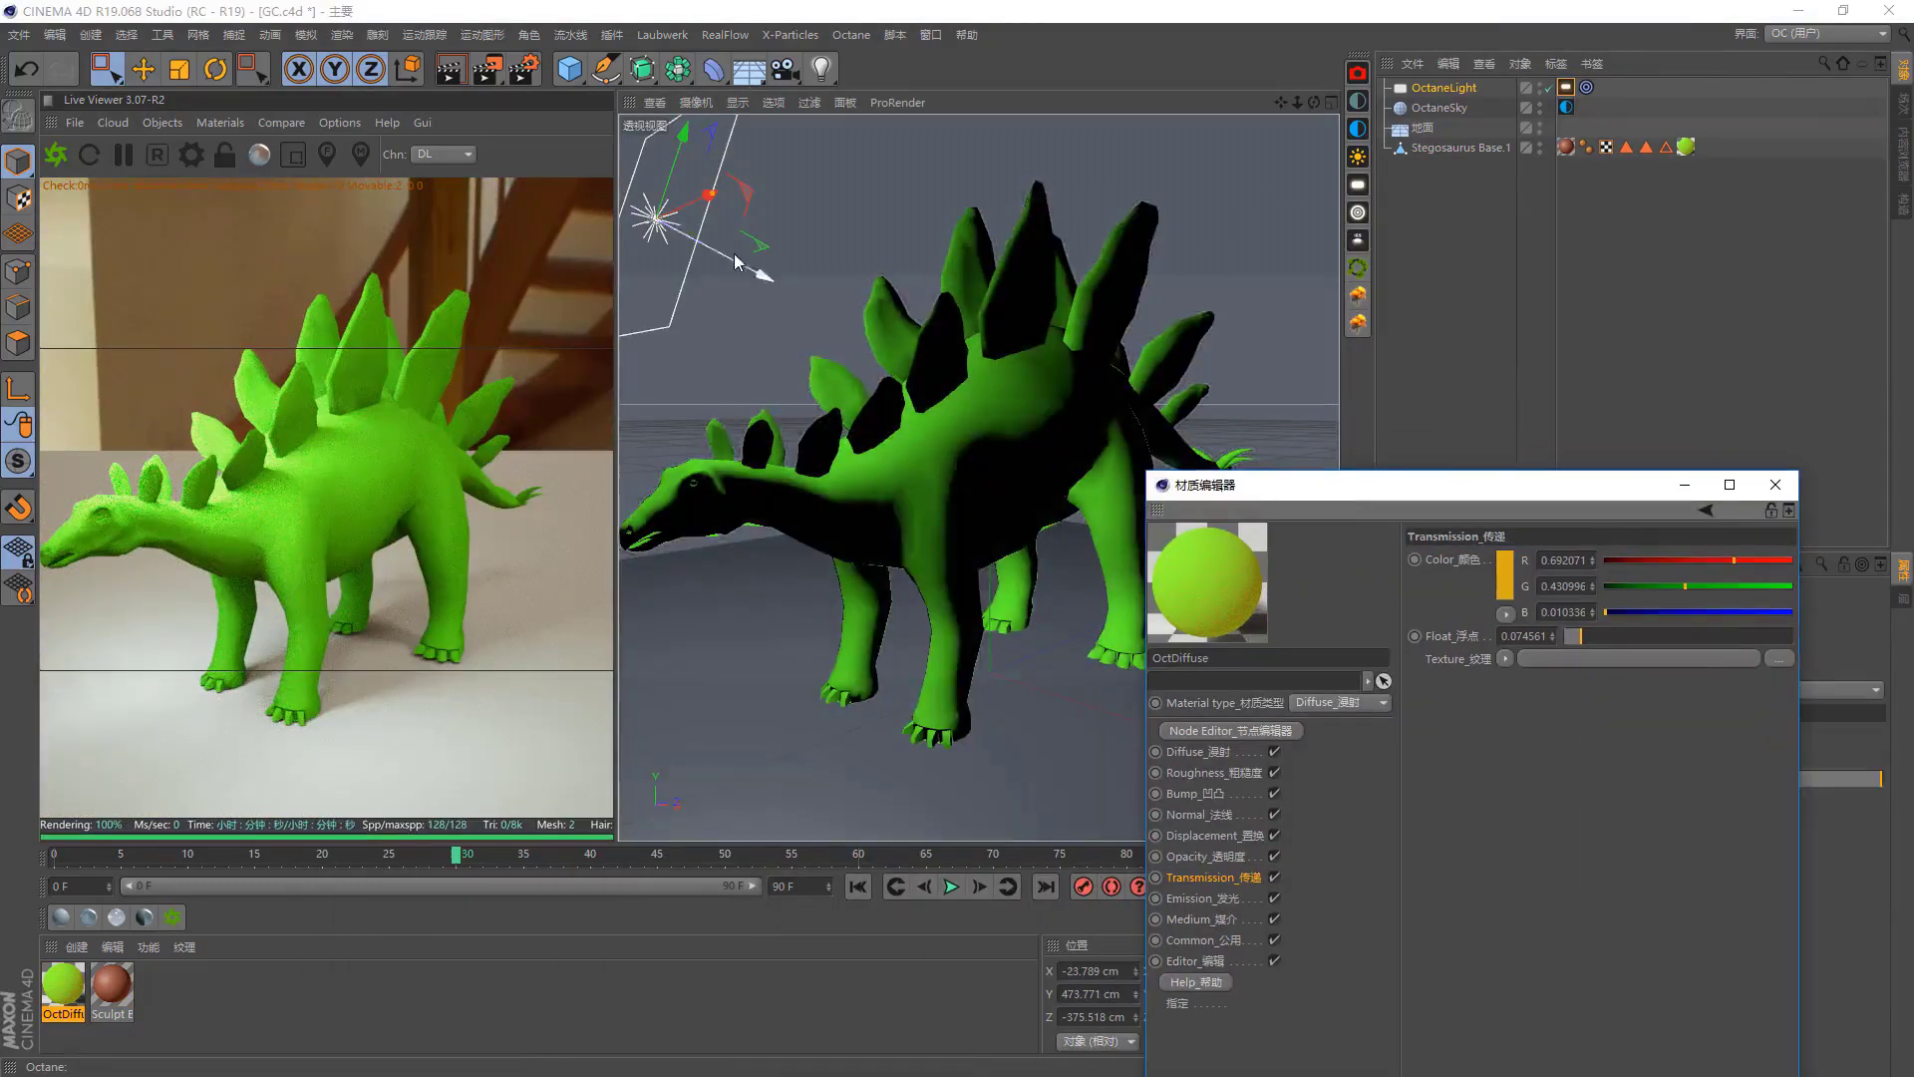
drag(753, 256, 631, 506)
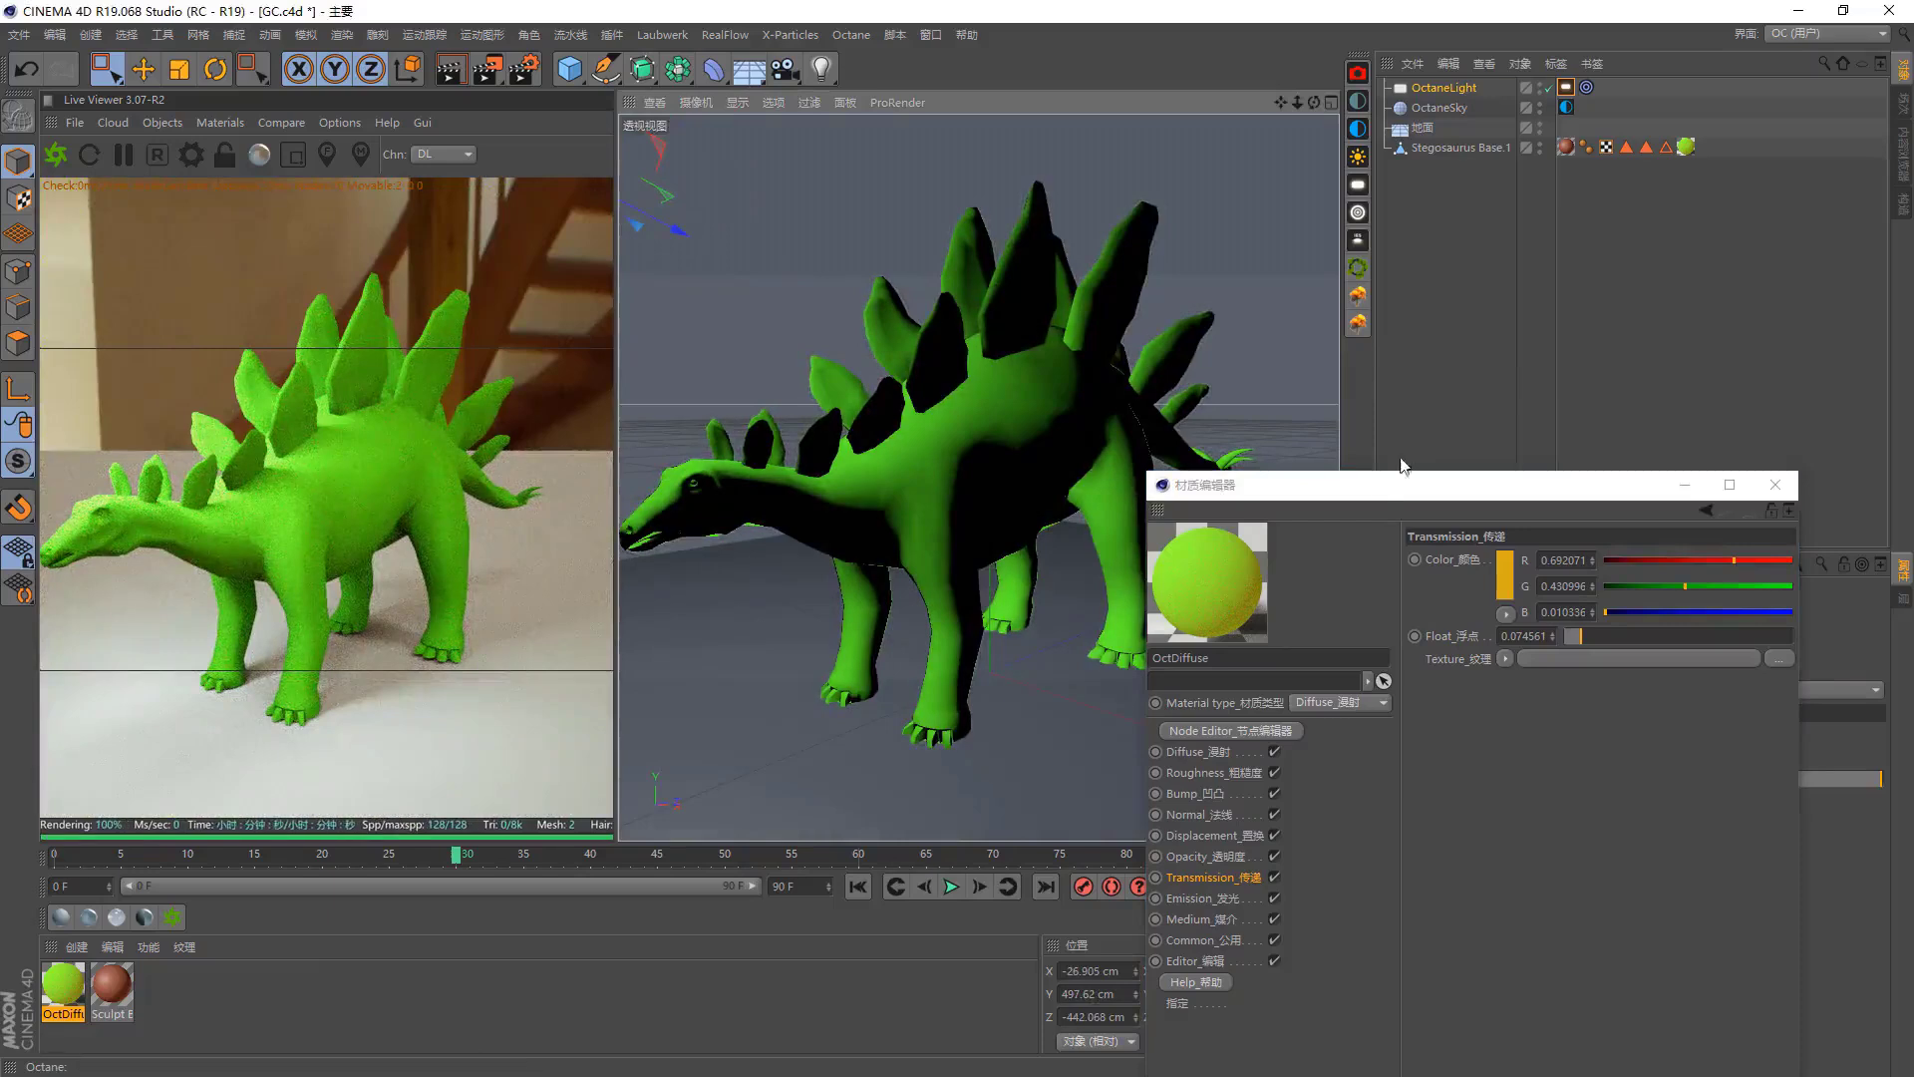
drag(1372, 482, 1145, 324)
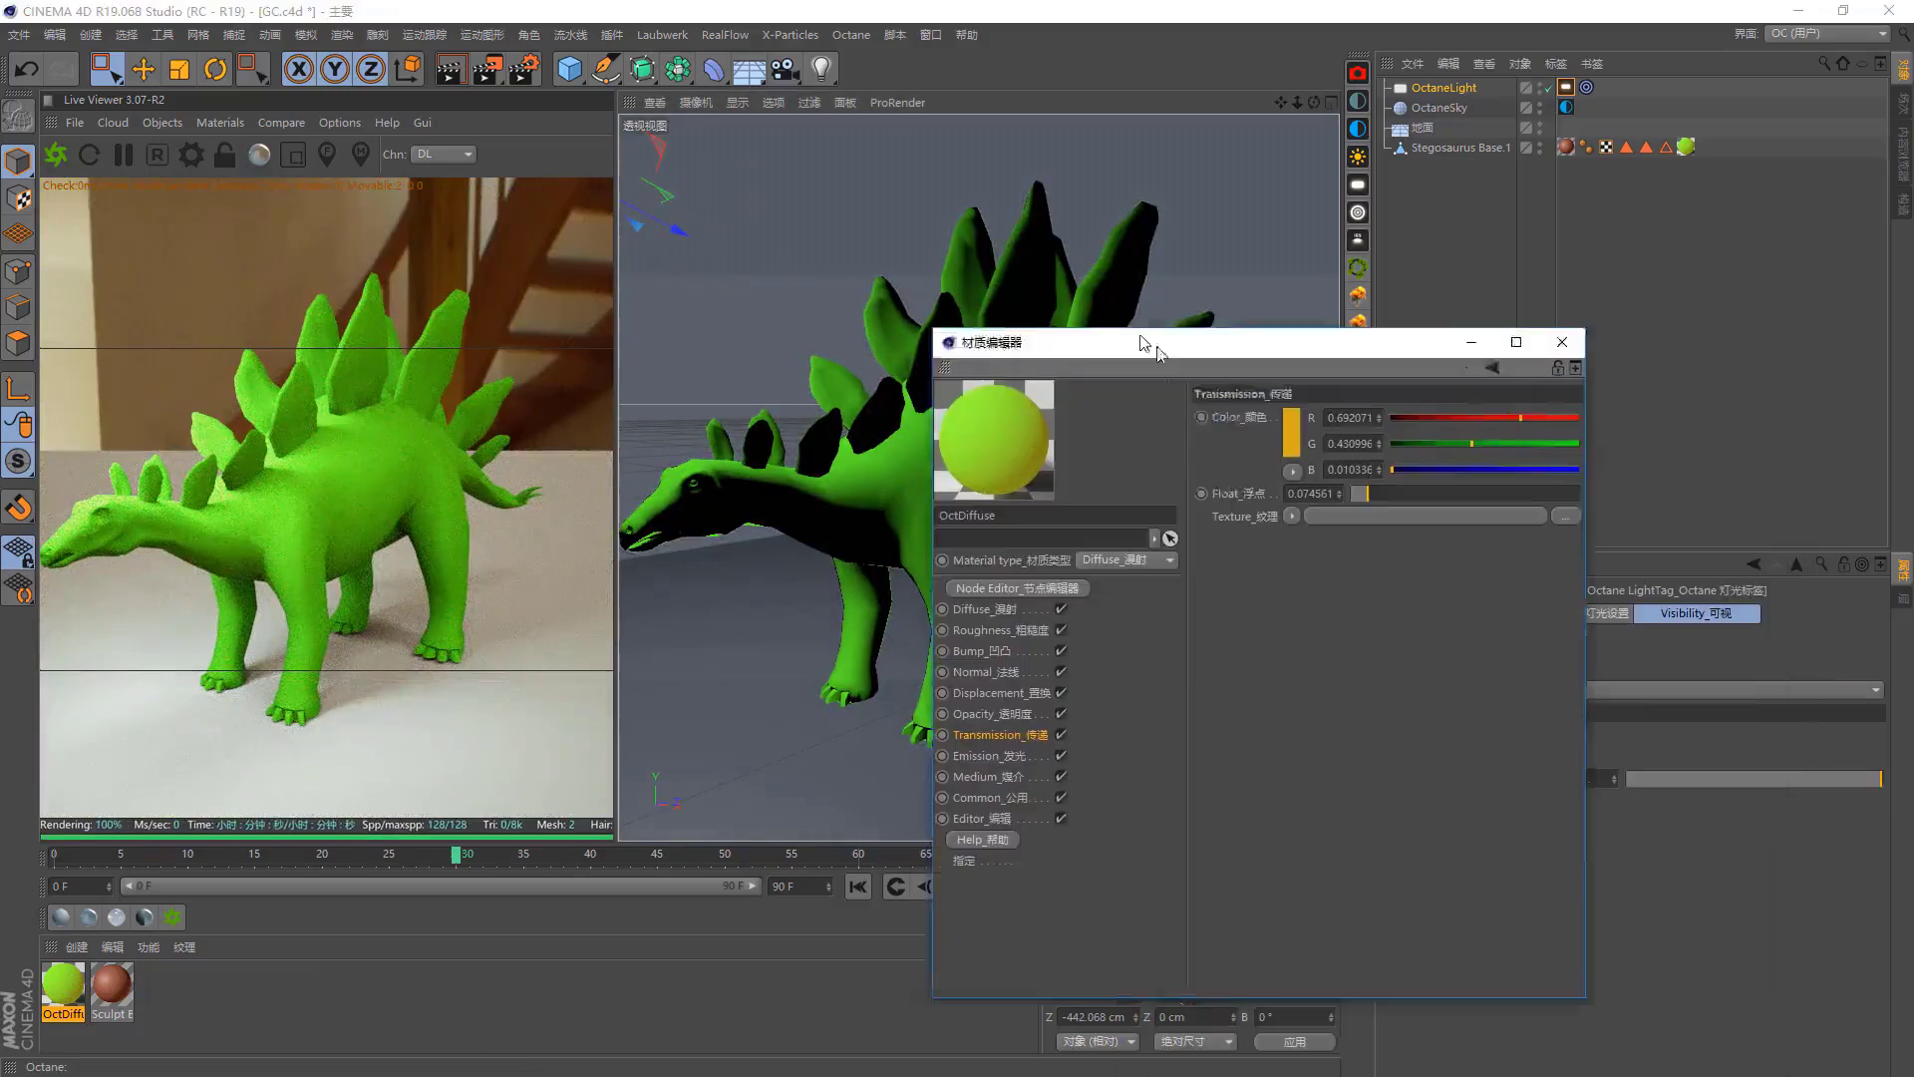
Try a purple transmission tint and restart the live render to preview it.
click(1278, 424)
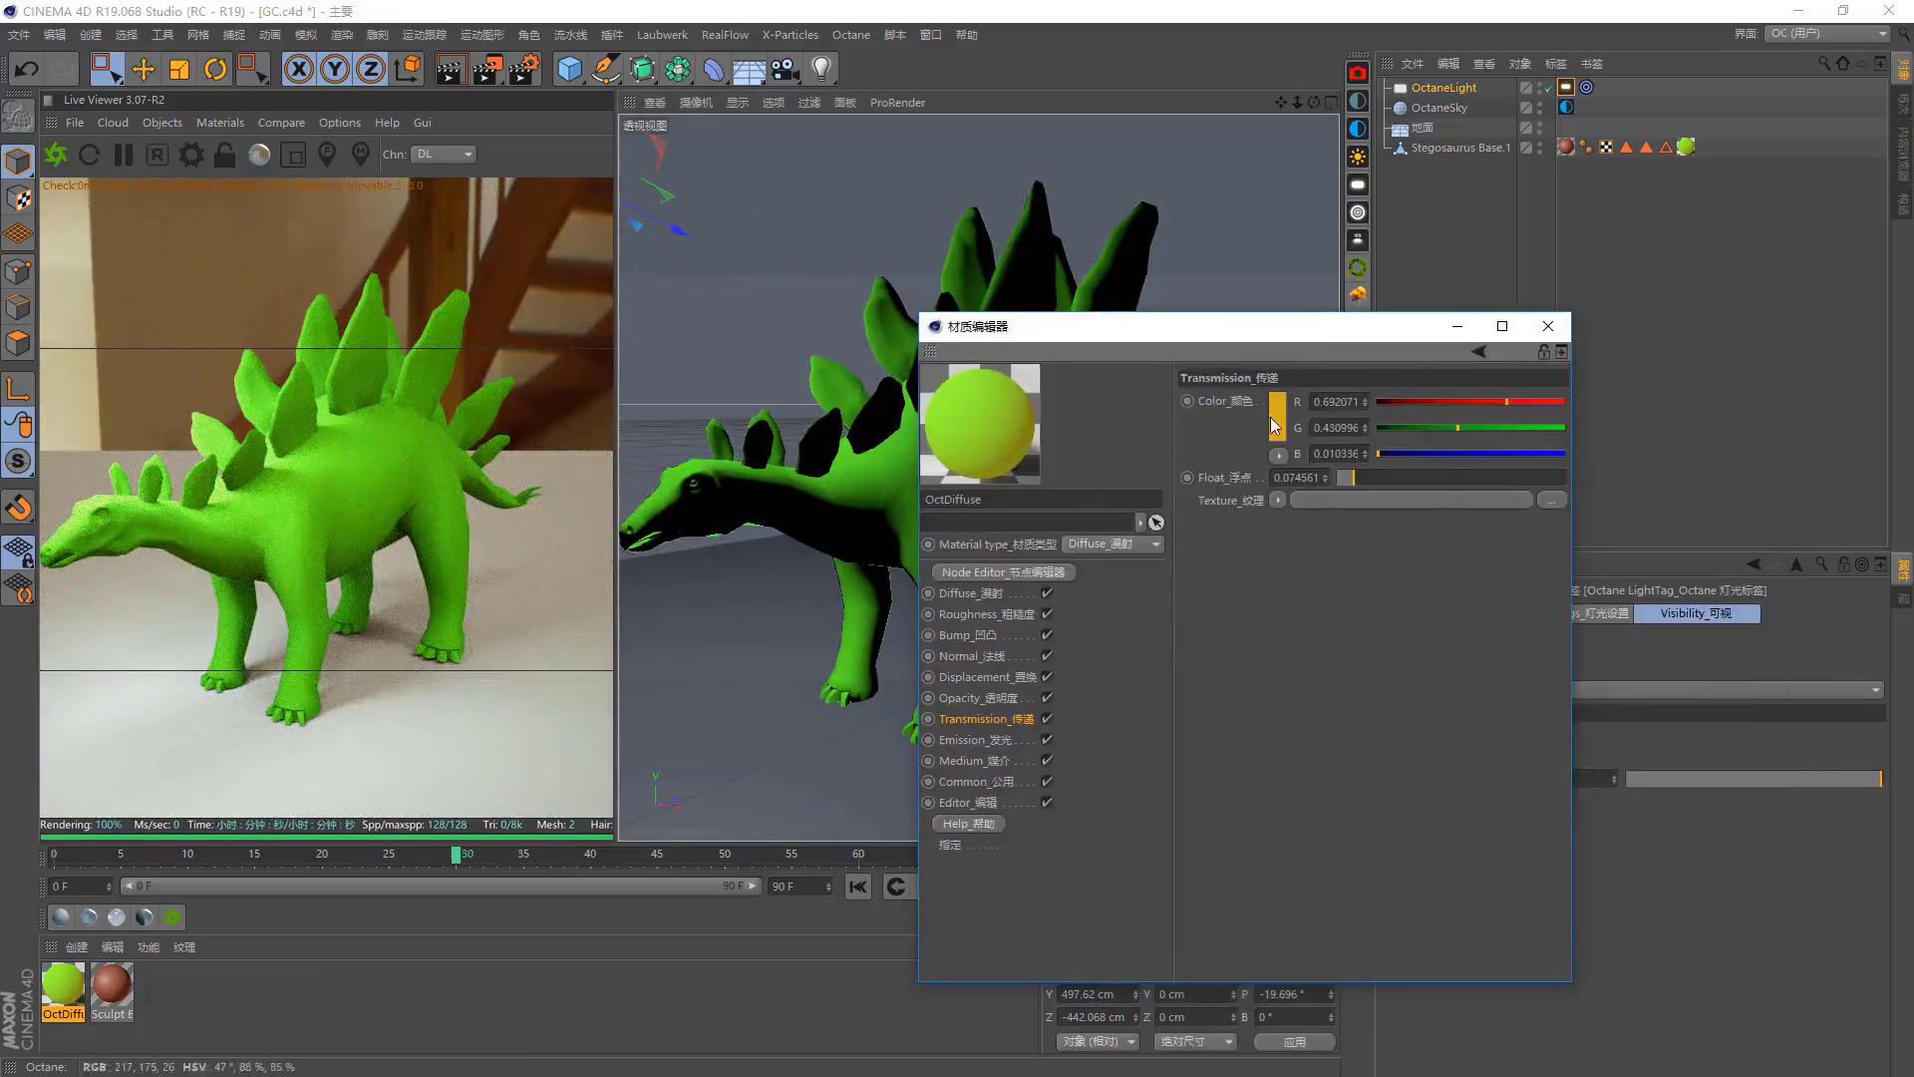
click(1359, 413)
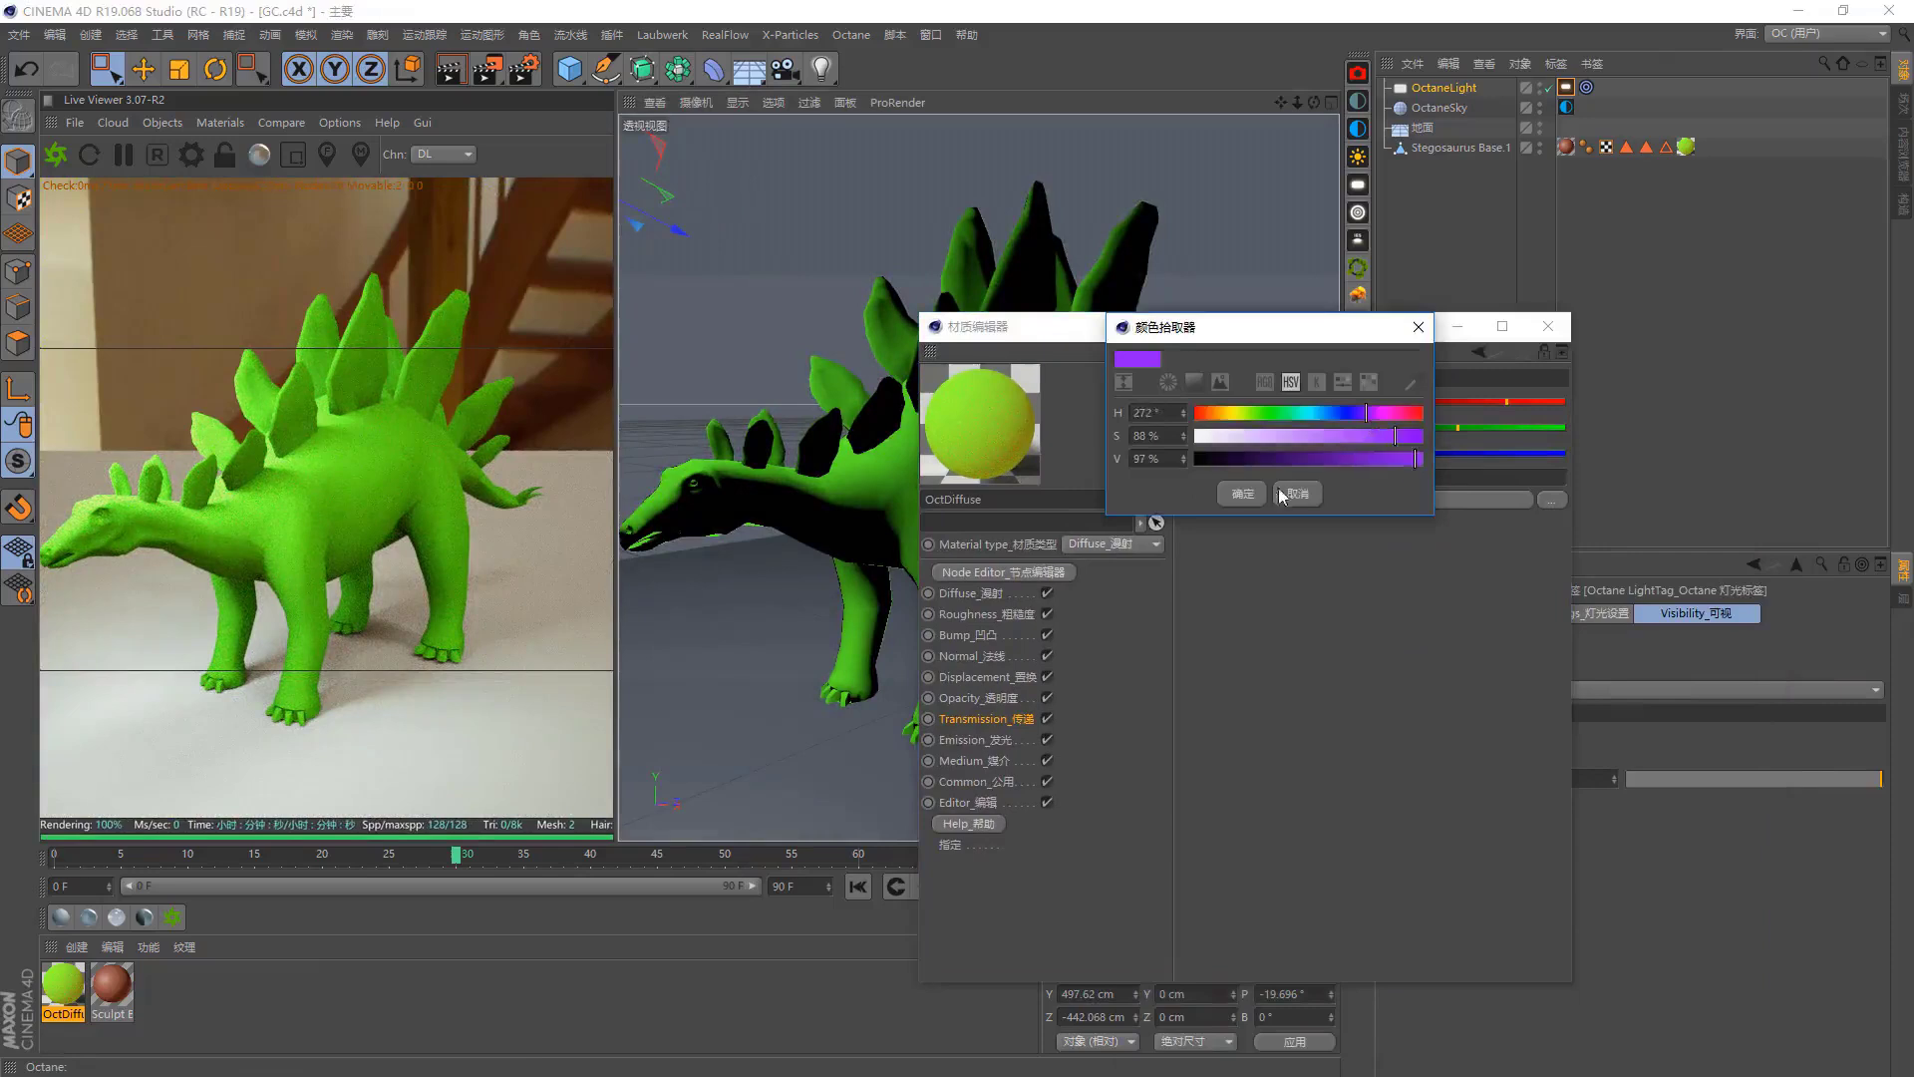
click(1242, 494)
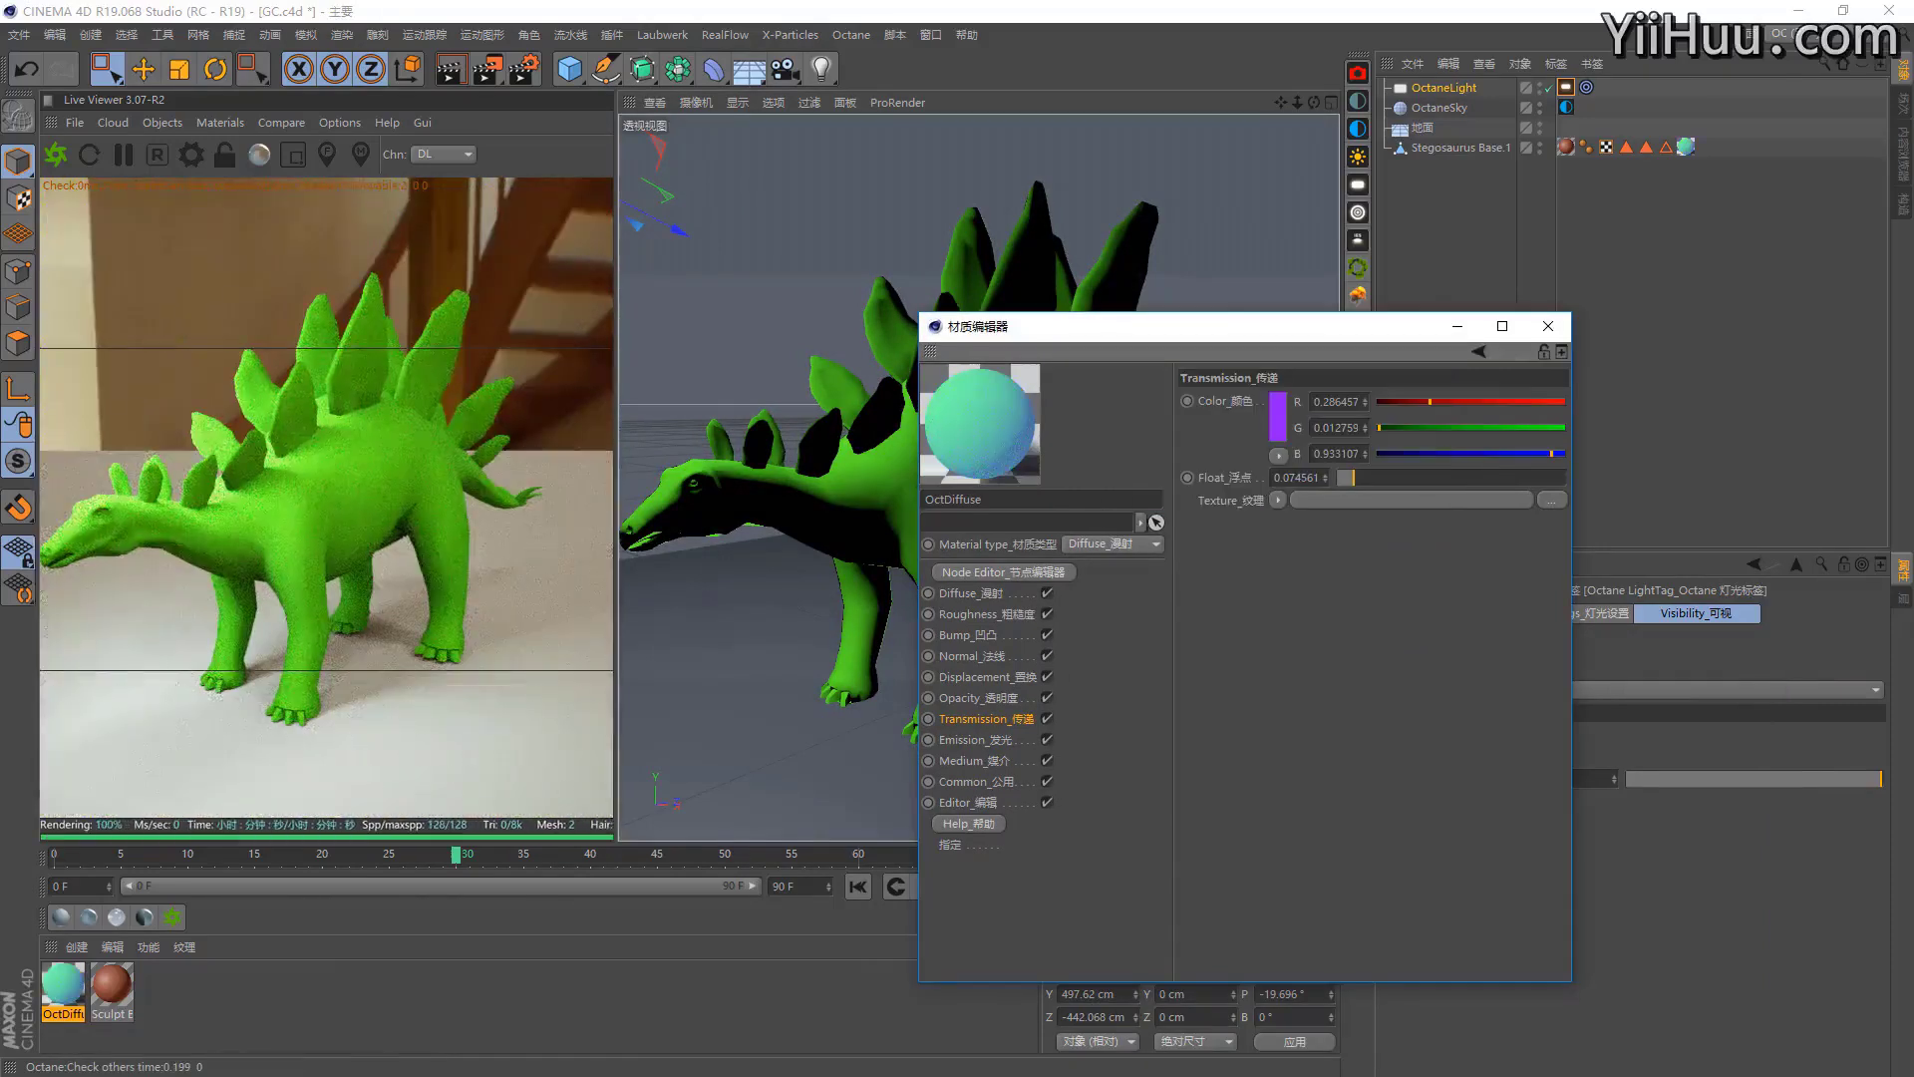
click(55, 155)
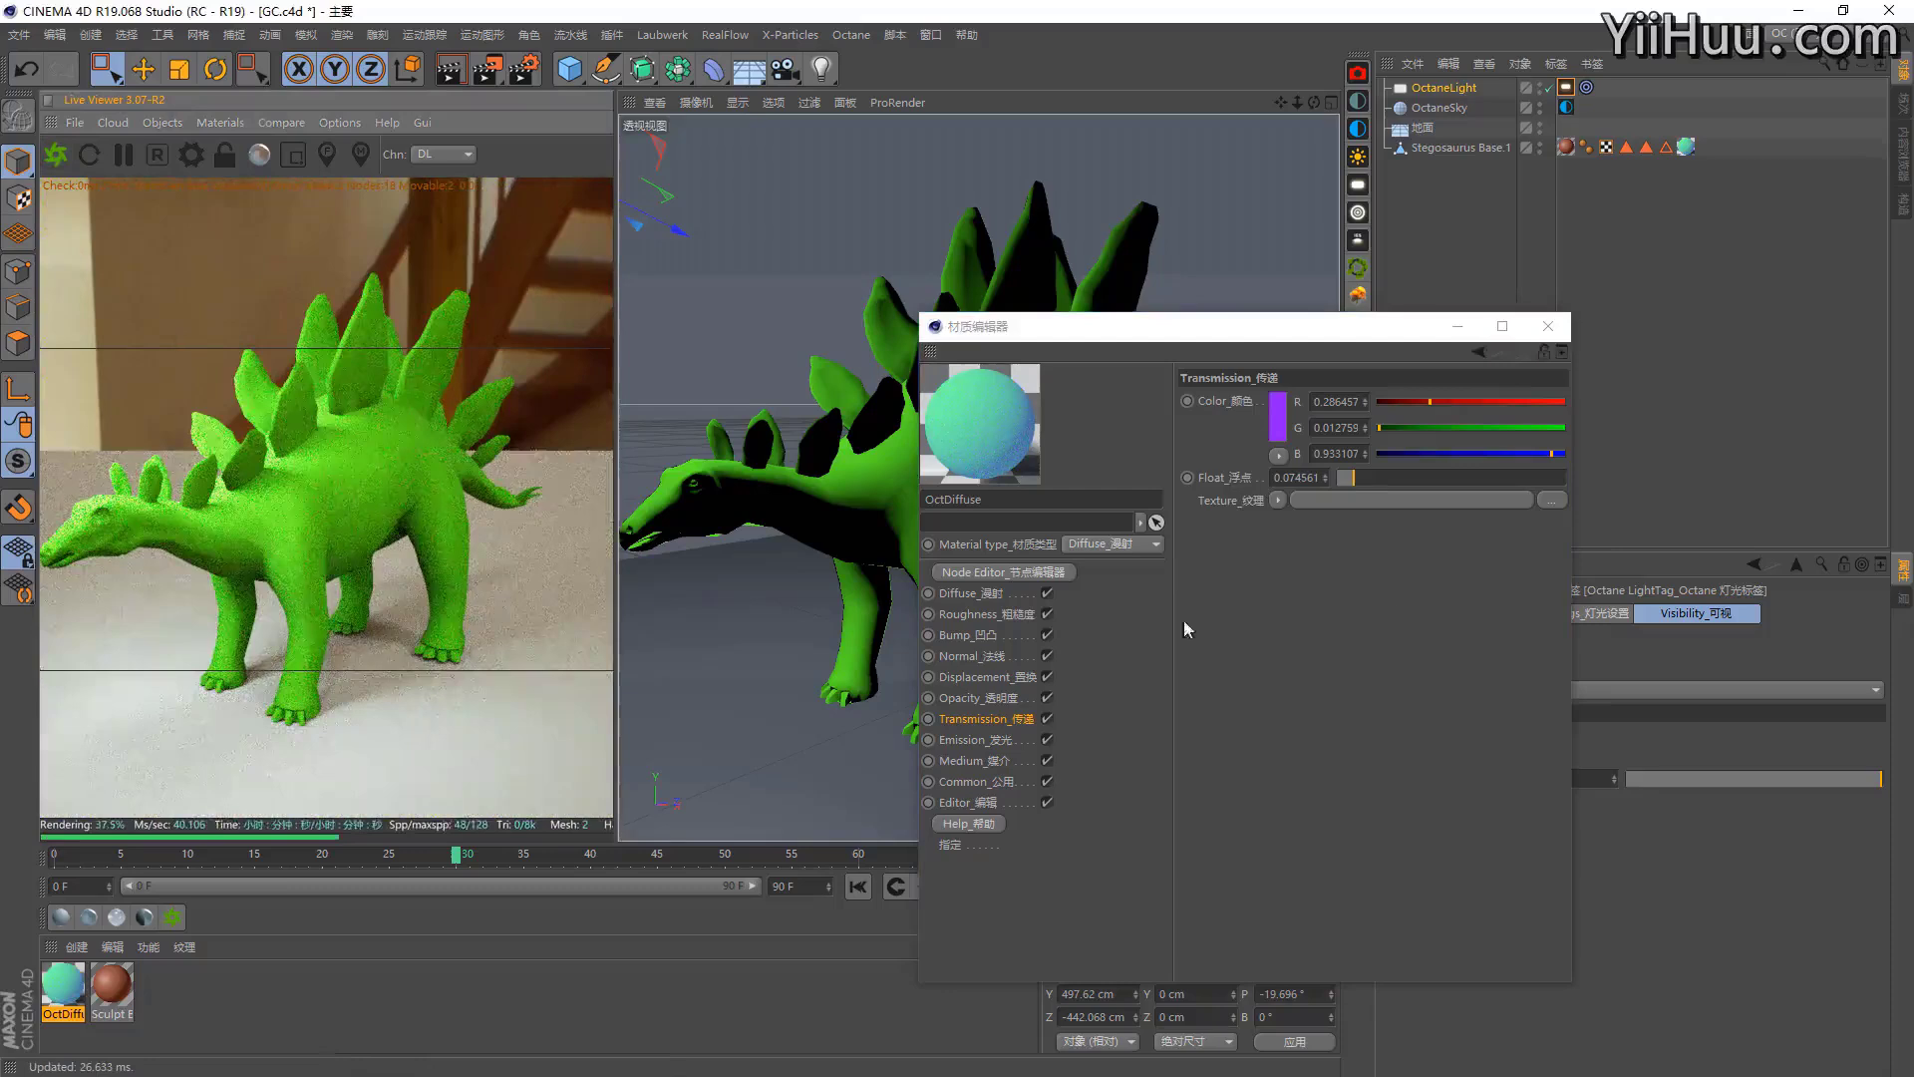
click(1284, 418)
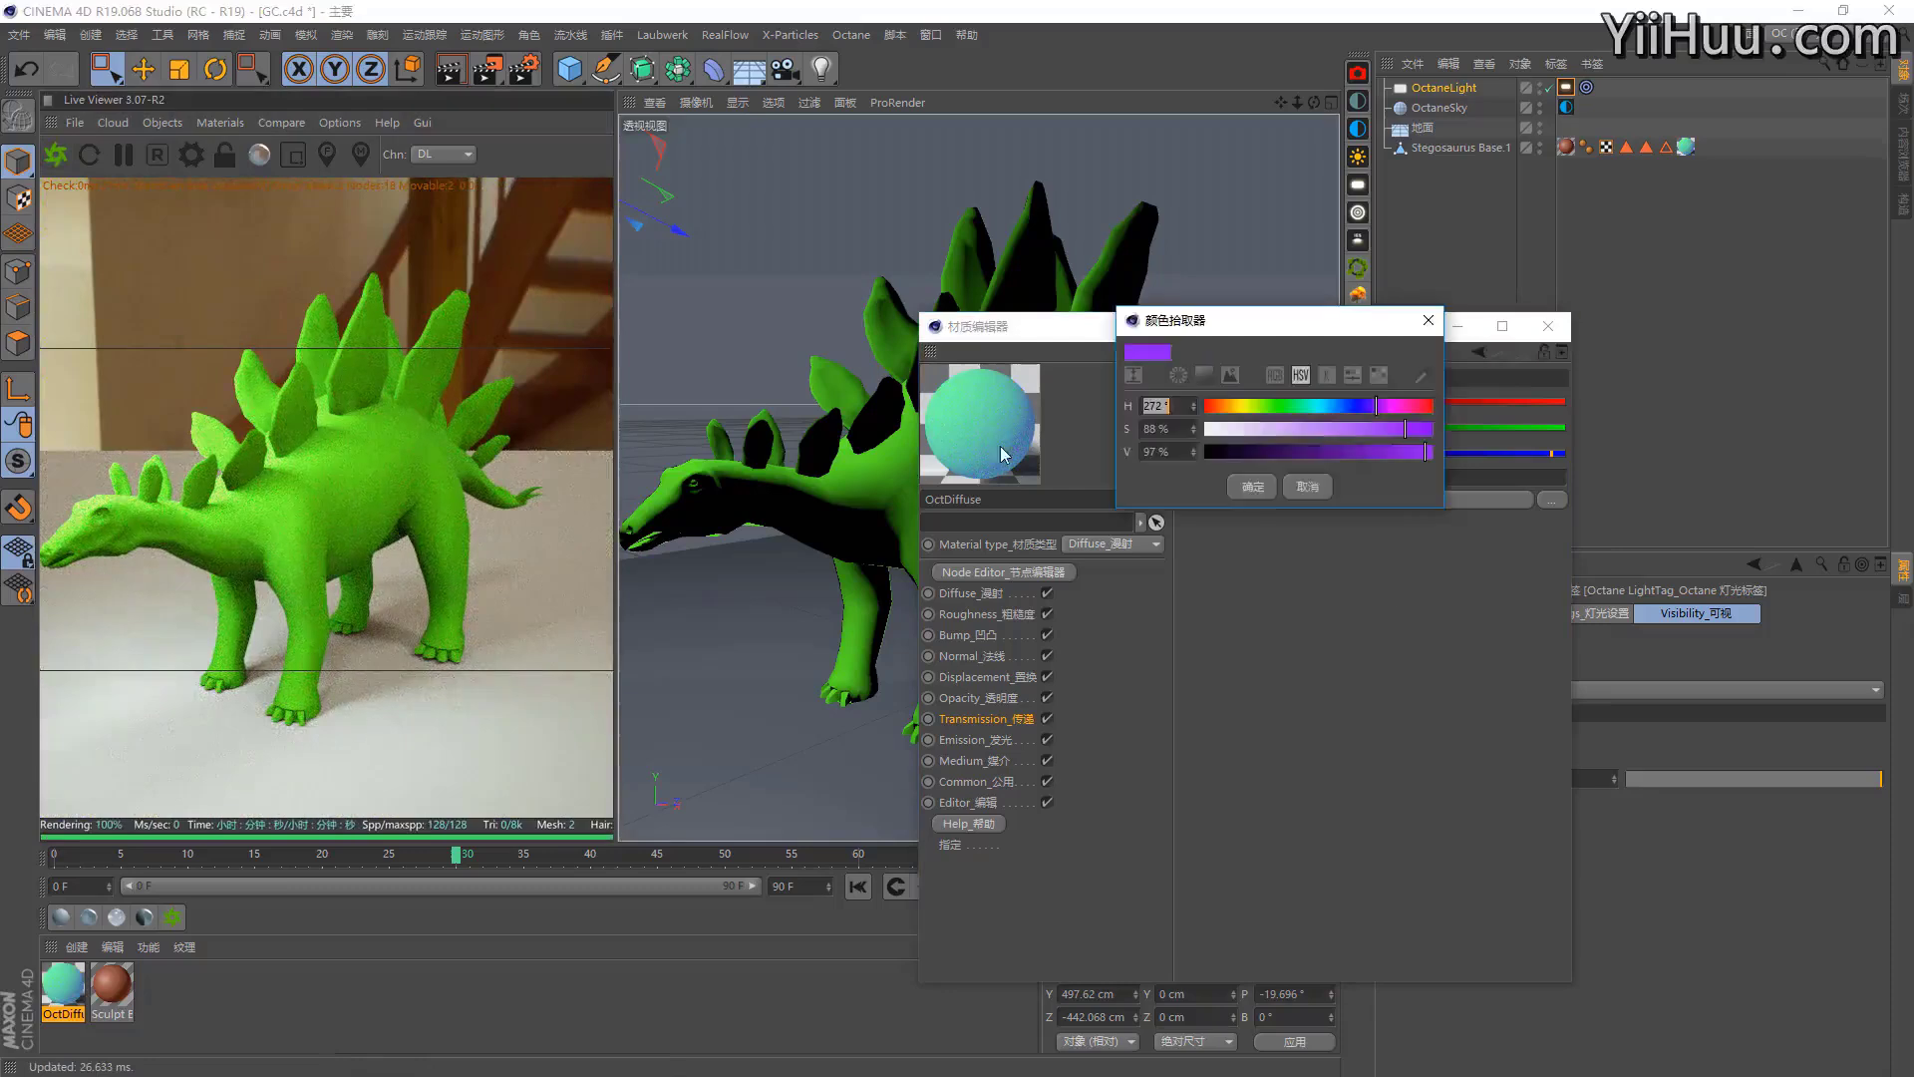
click(1307, 490)
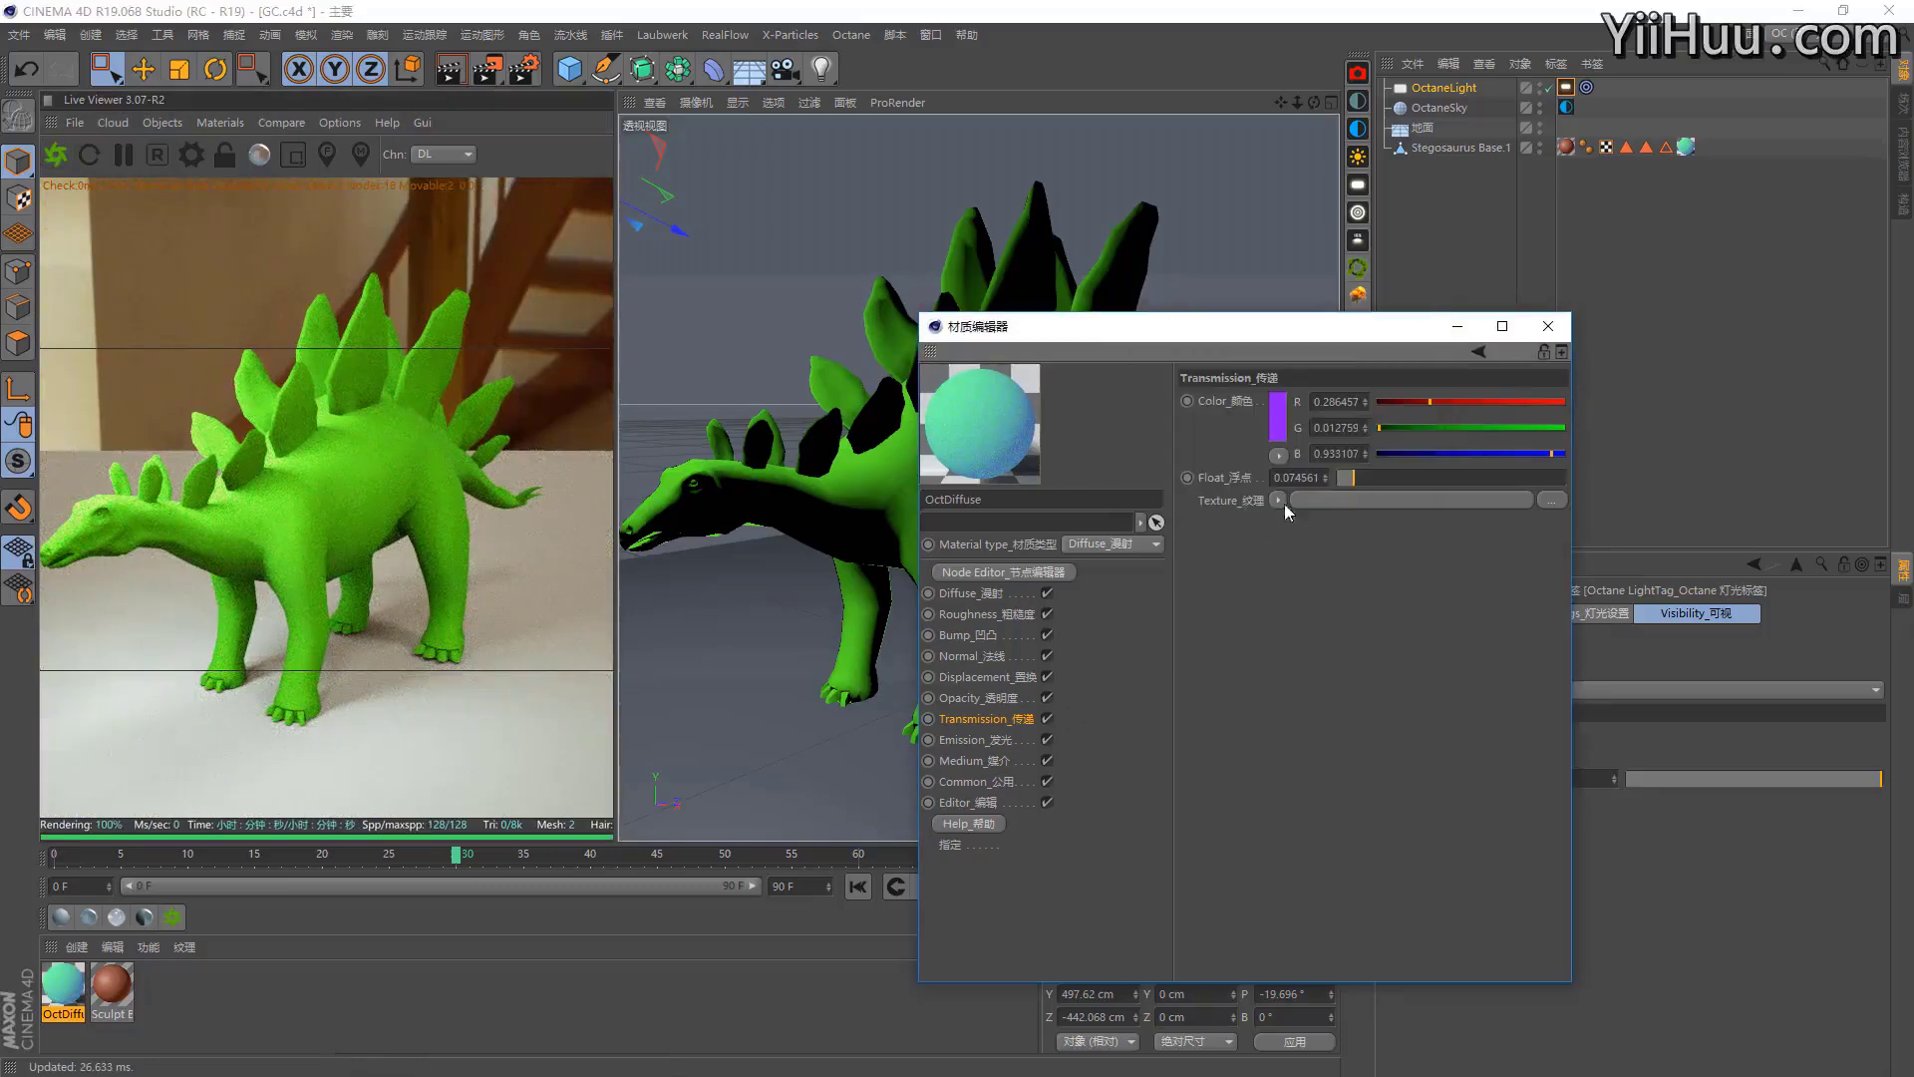
Set the Opacity float to 1 and its colour to light grey (about 0.89).
click(1009, 698)
click(1525, 477)
drag(1525, 478, 1565, 477)
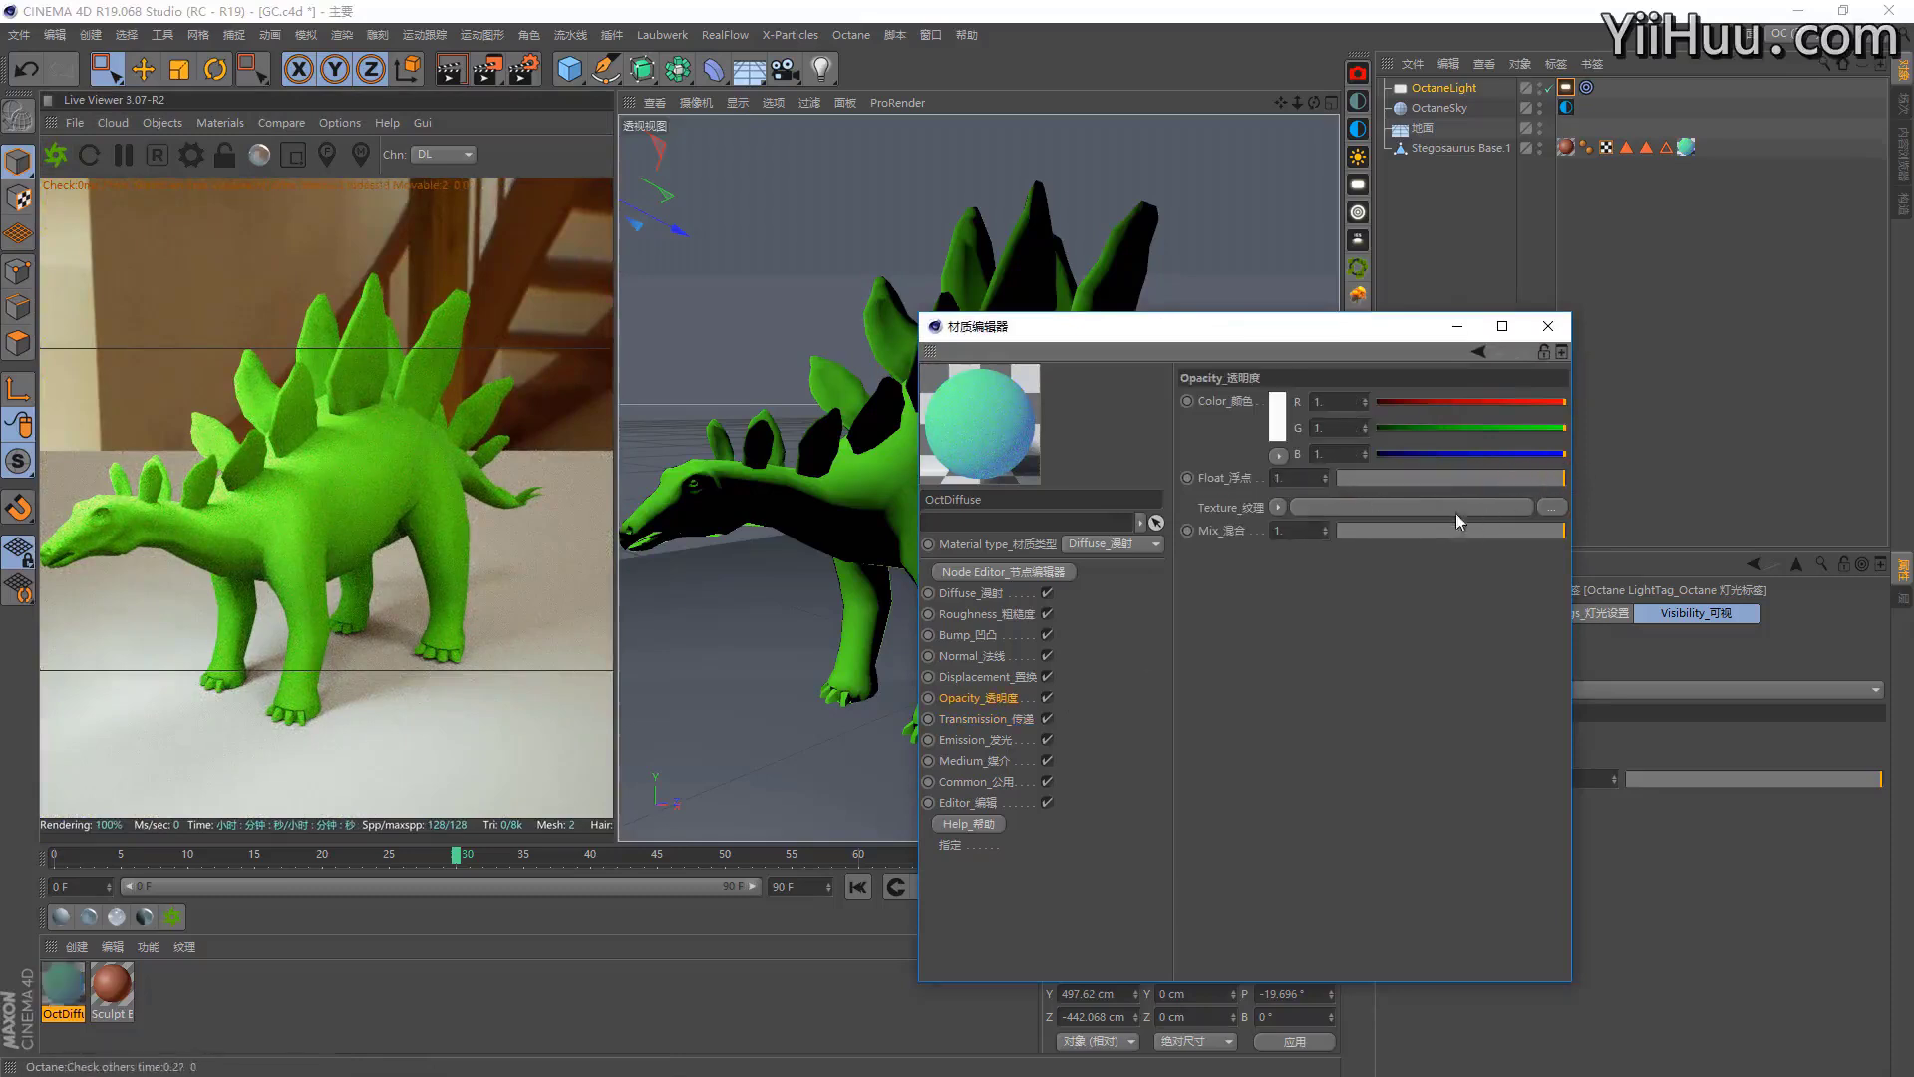
click(1276, 436)
click(1396, 474)
click(1242, 501)
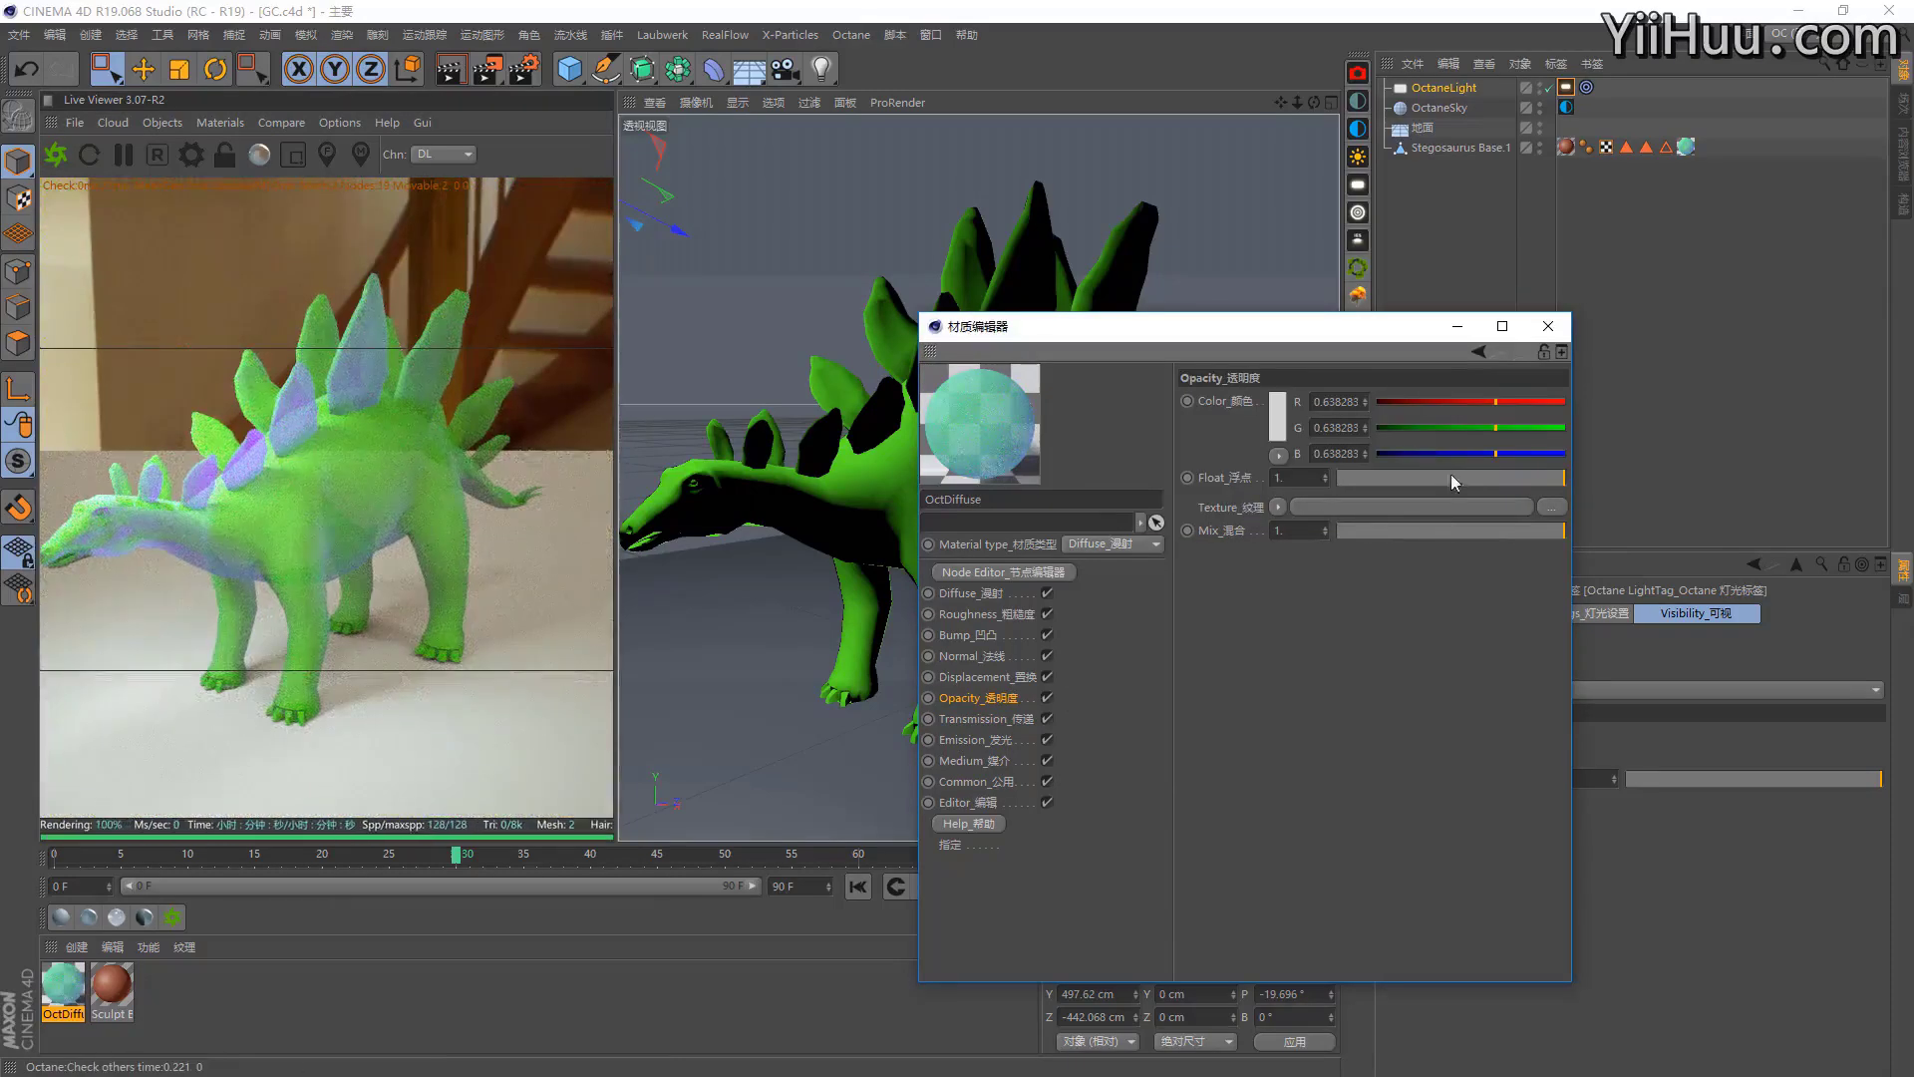
click(1284, 439)
drag(1396, 471, 1420, 471)
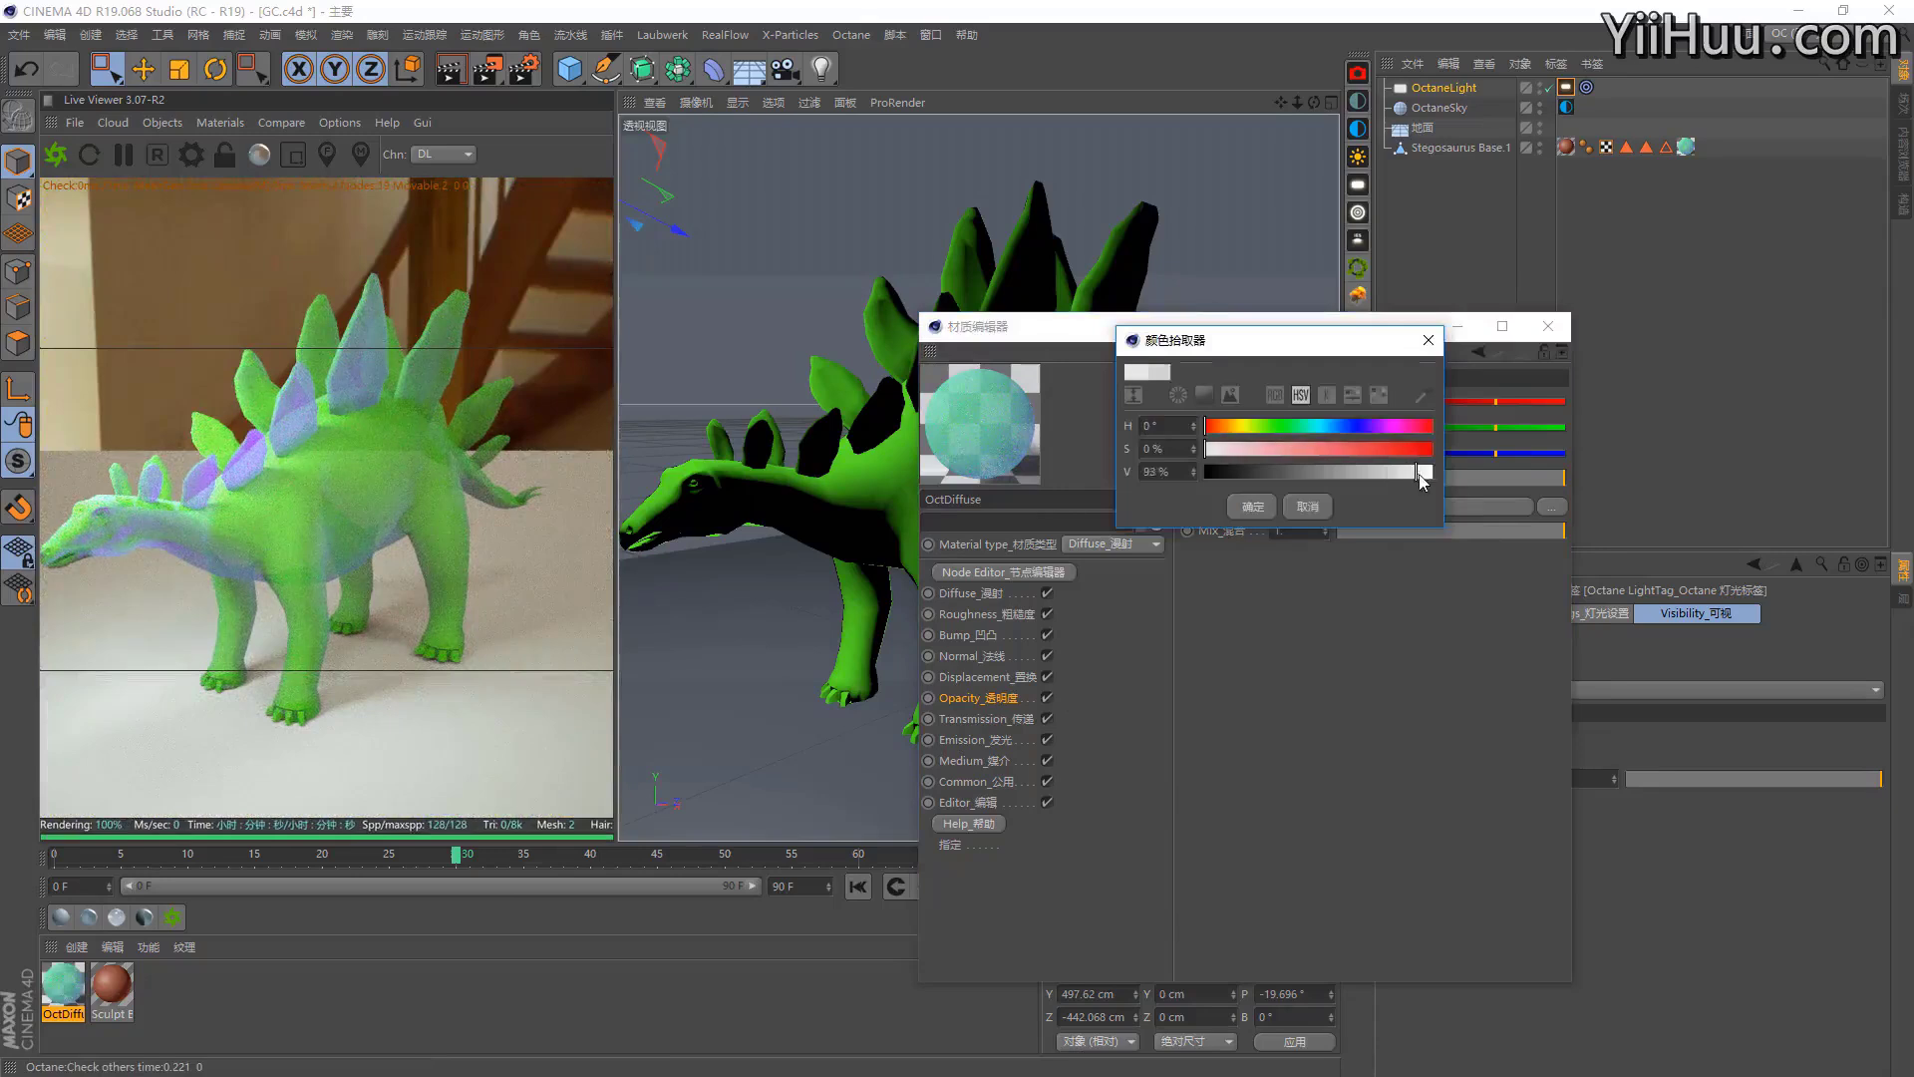
click(1258, 507)
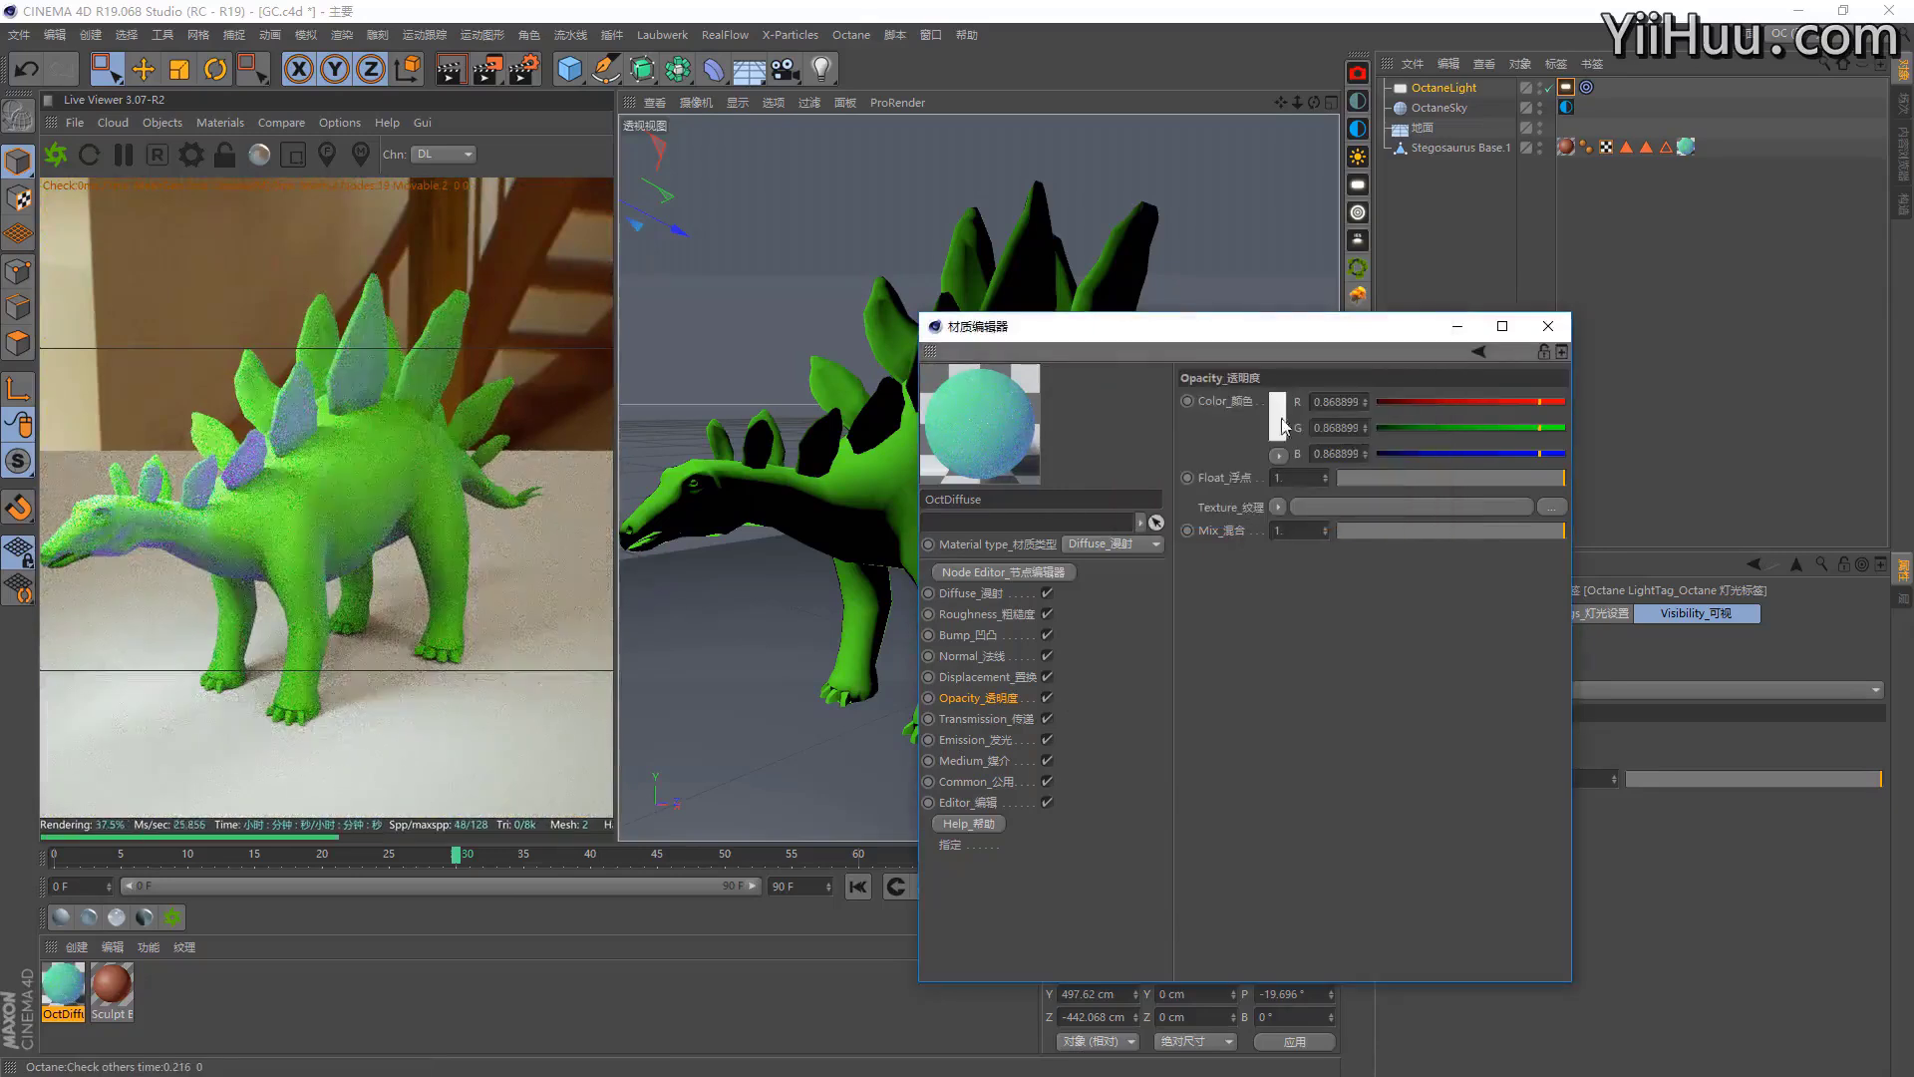
click(1284, 438)
click(1251, 493)
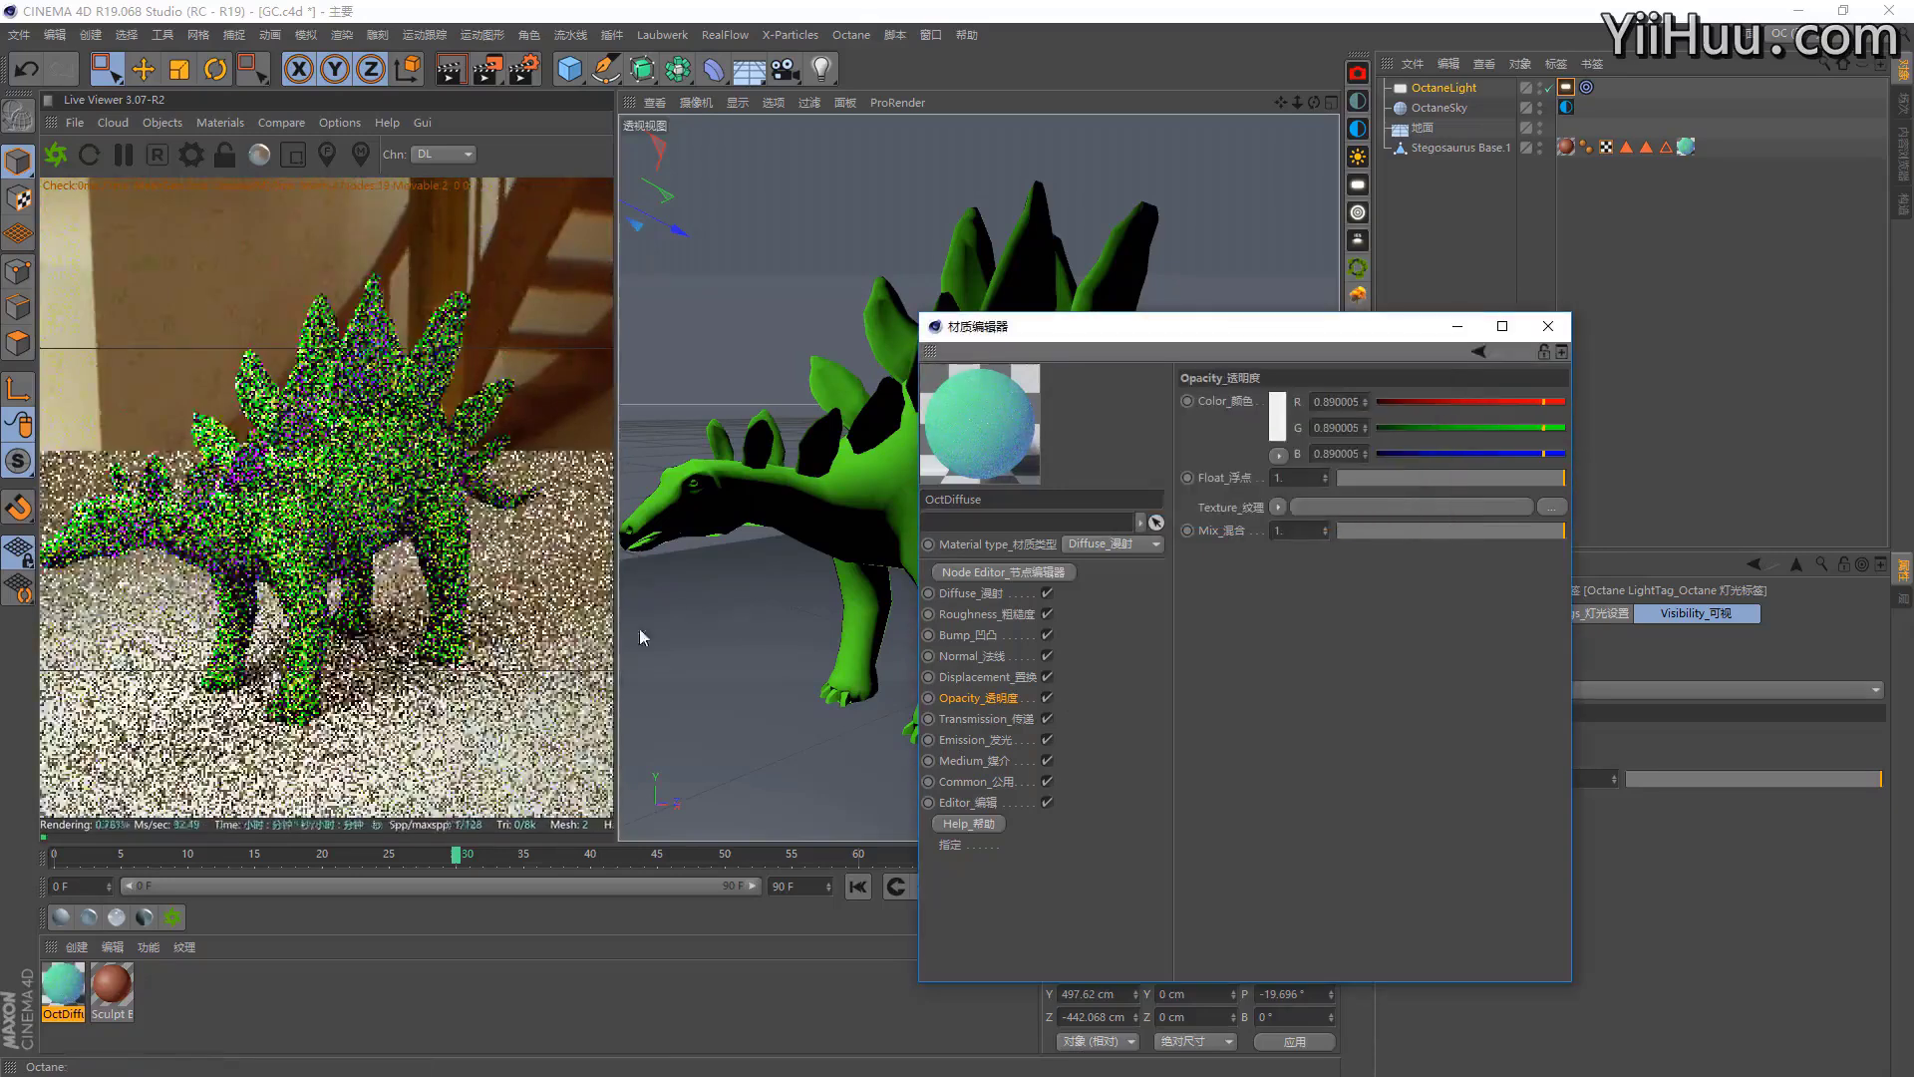
Change the transmission colour to golden yellow and close the material editor.
click(1002, 717)
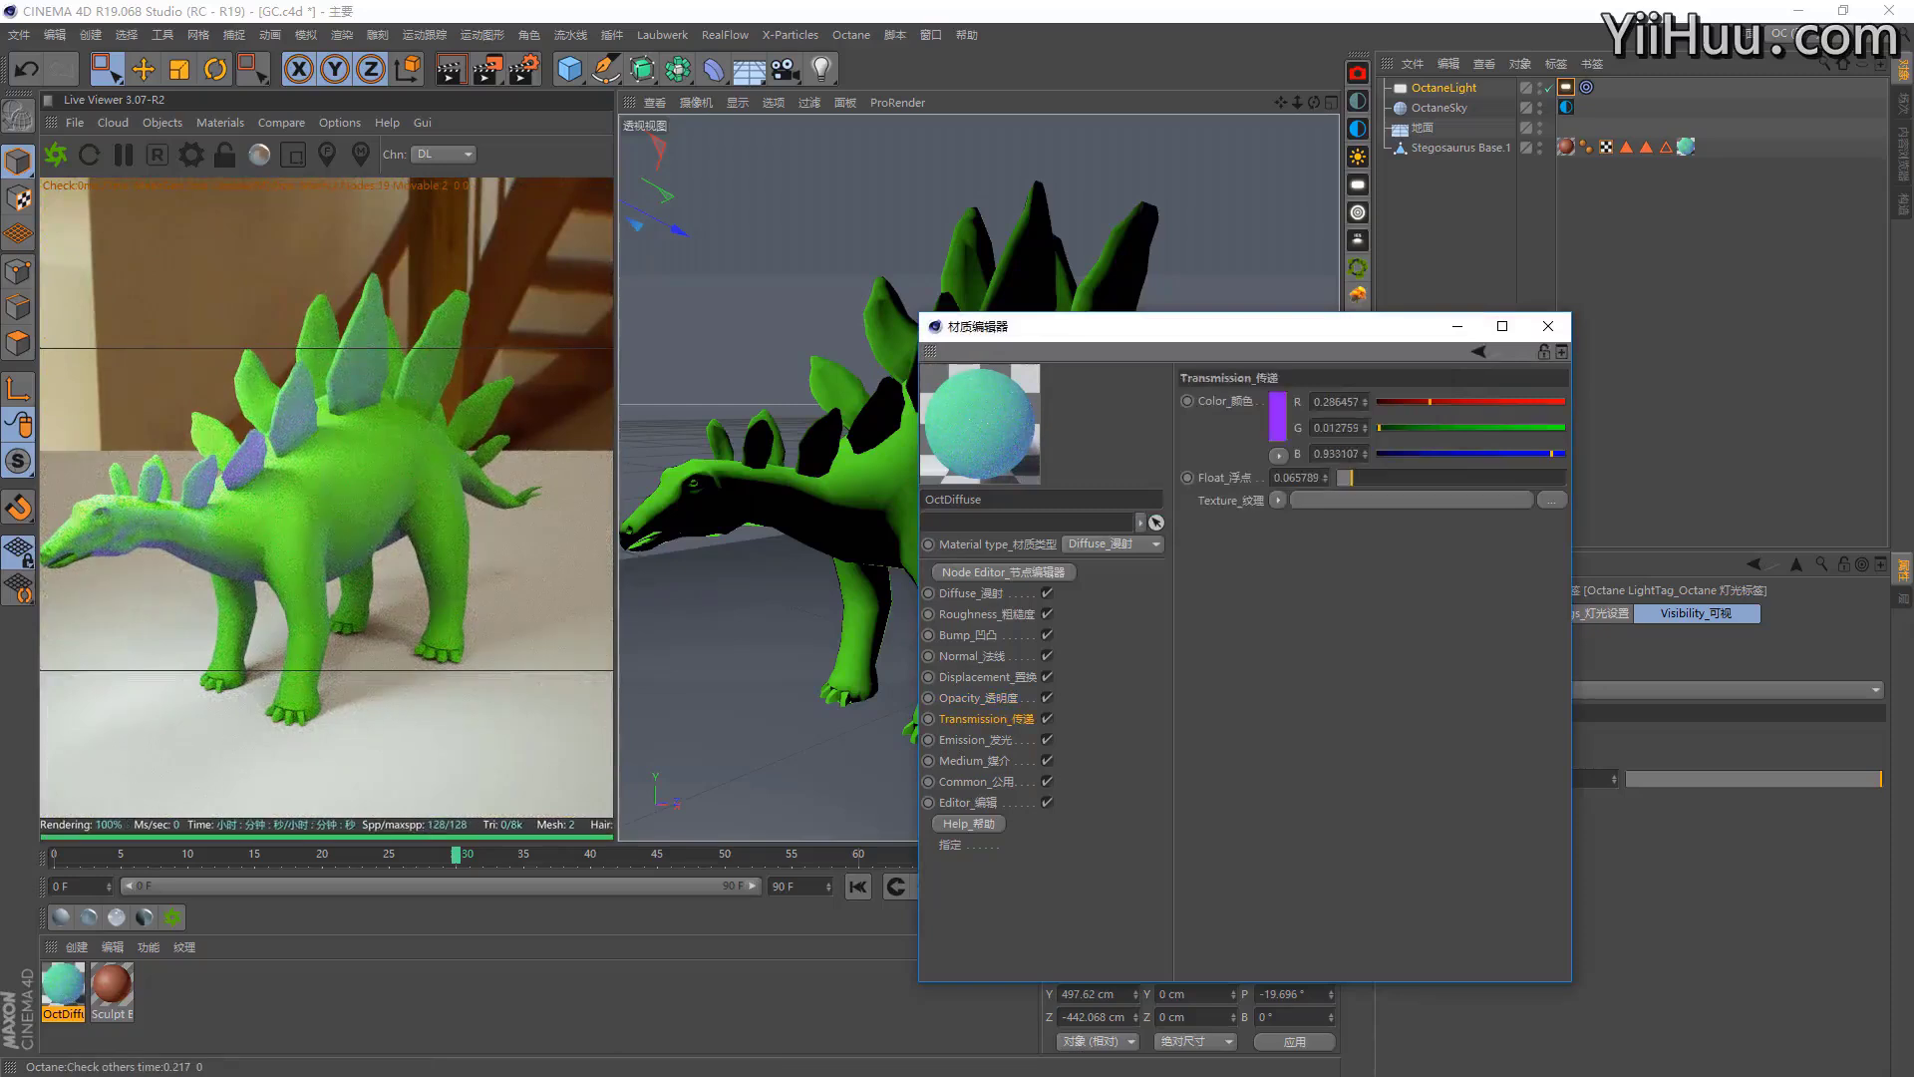
click(1278, 417)
click(1234, 404)
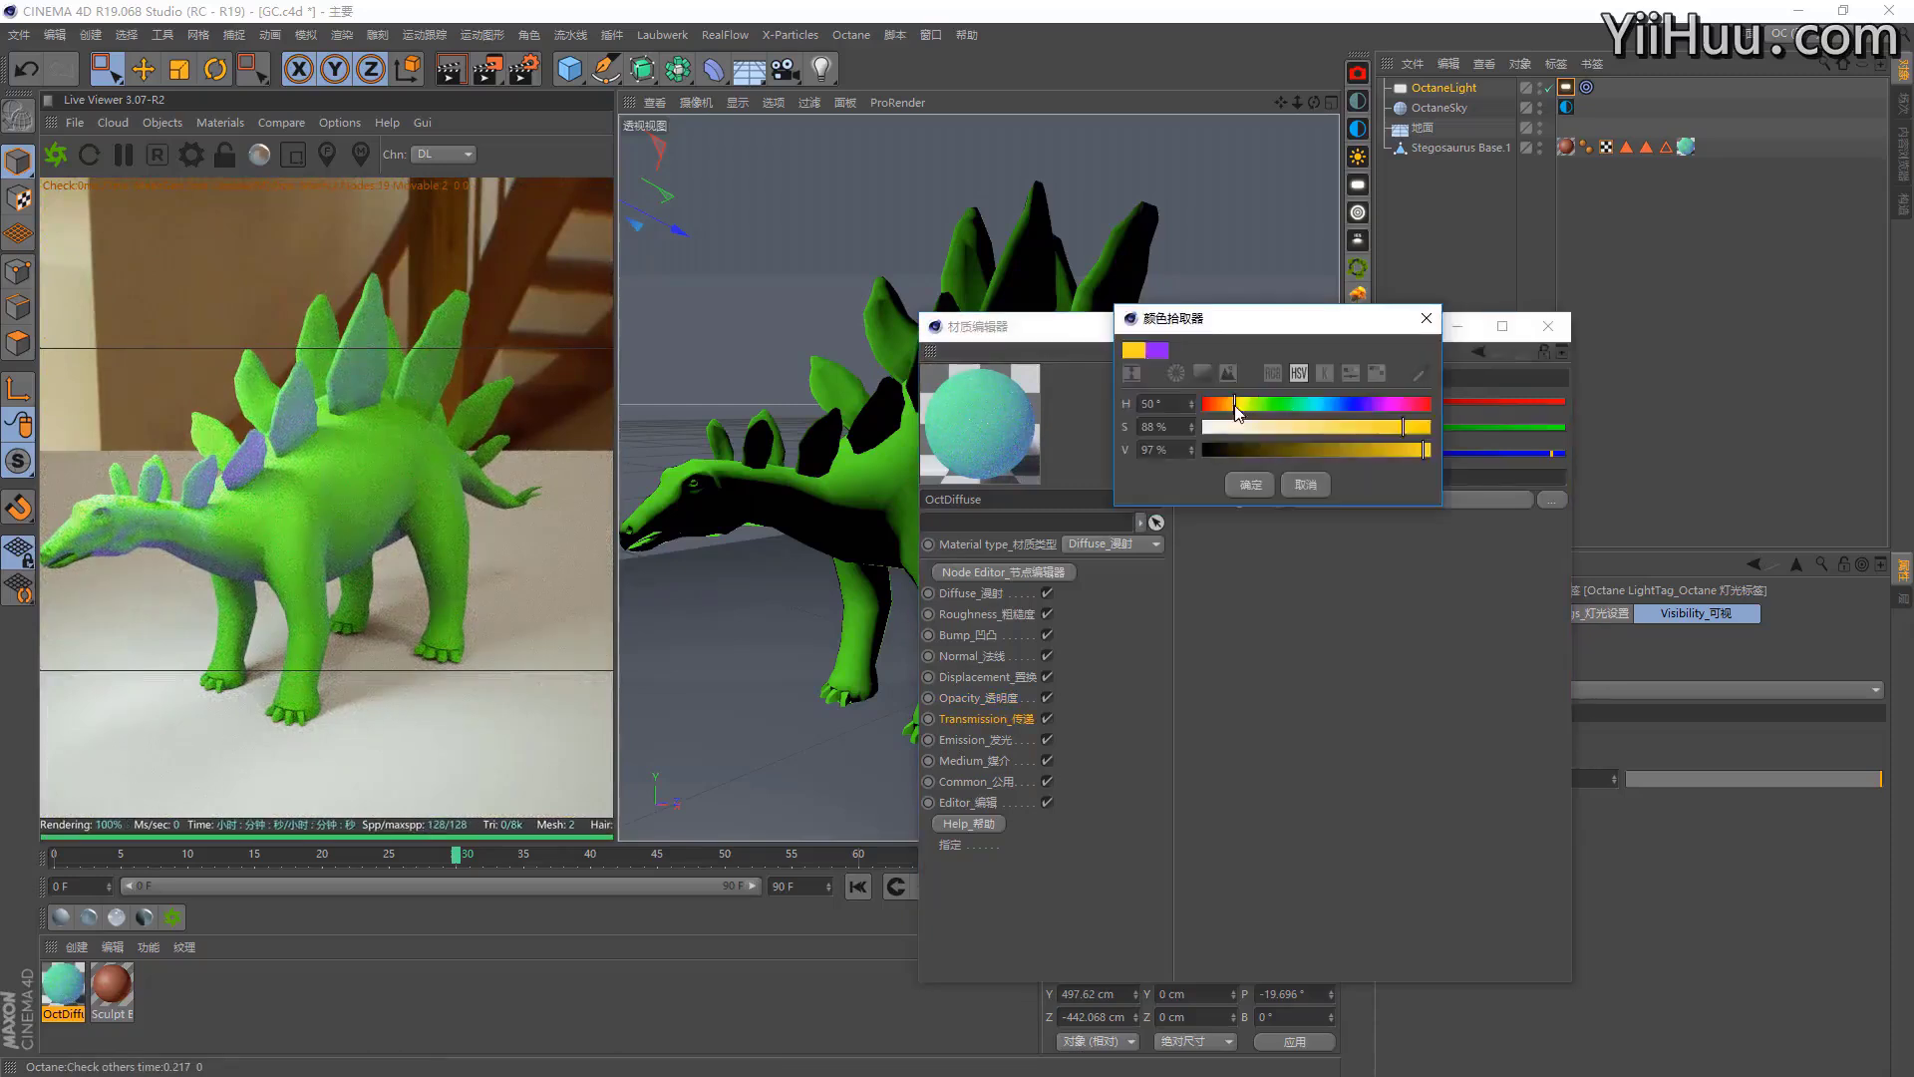
click(1262, 483)
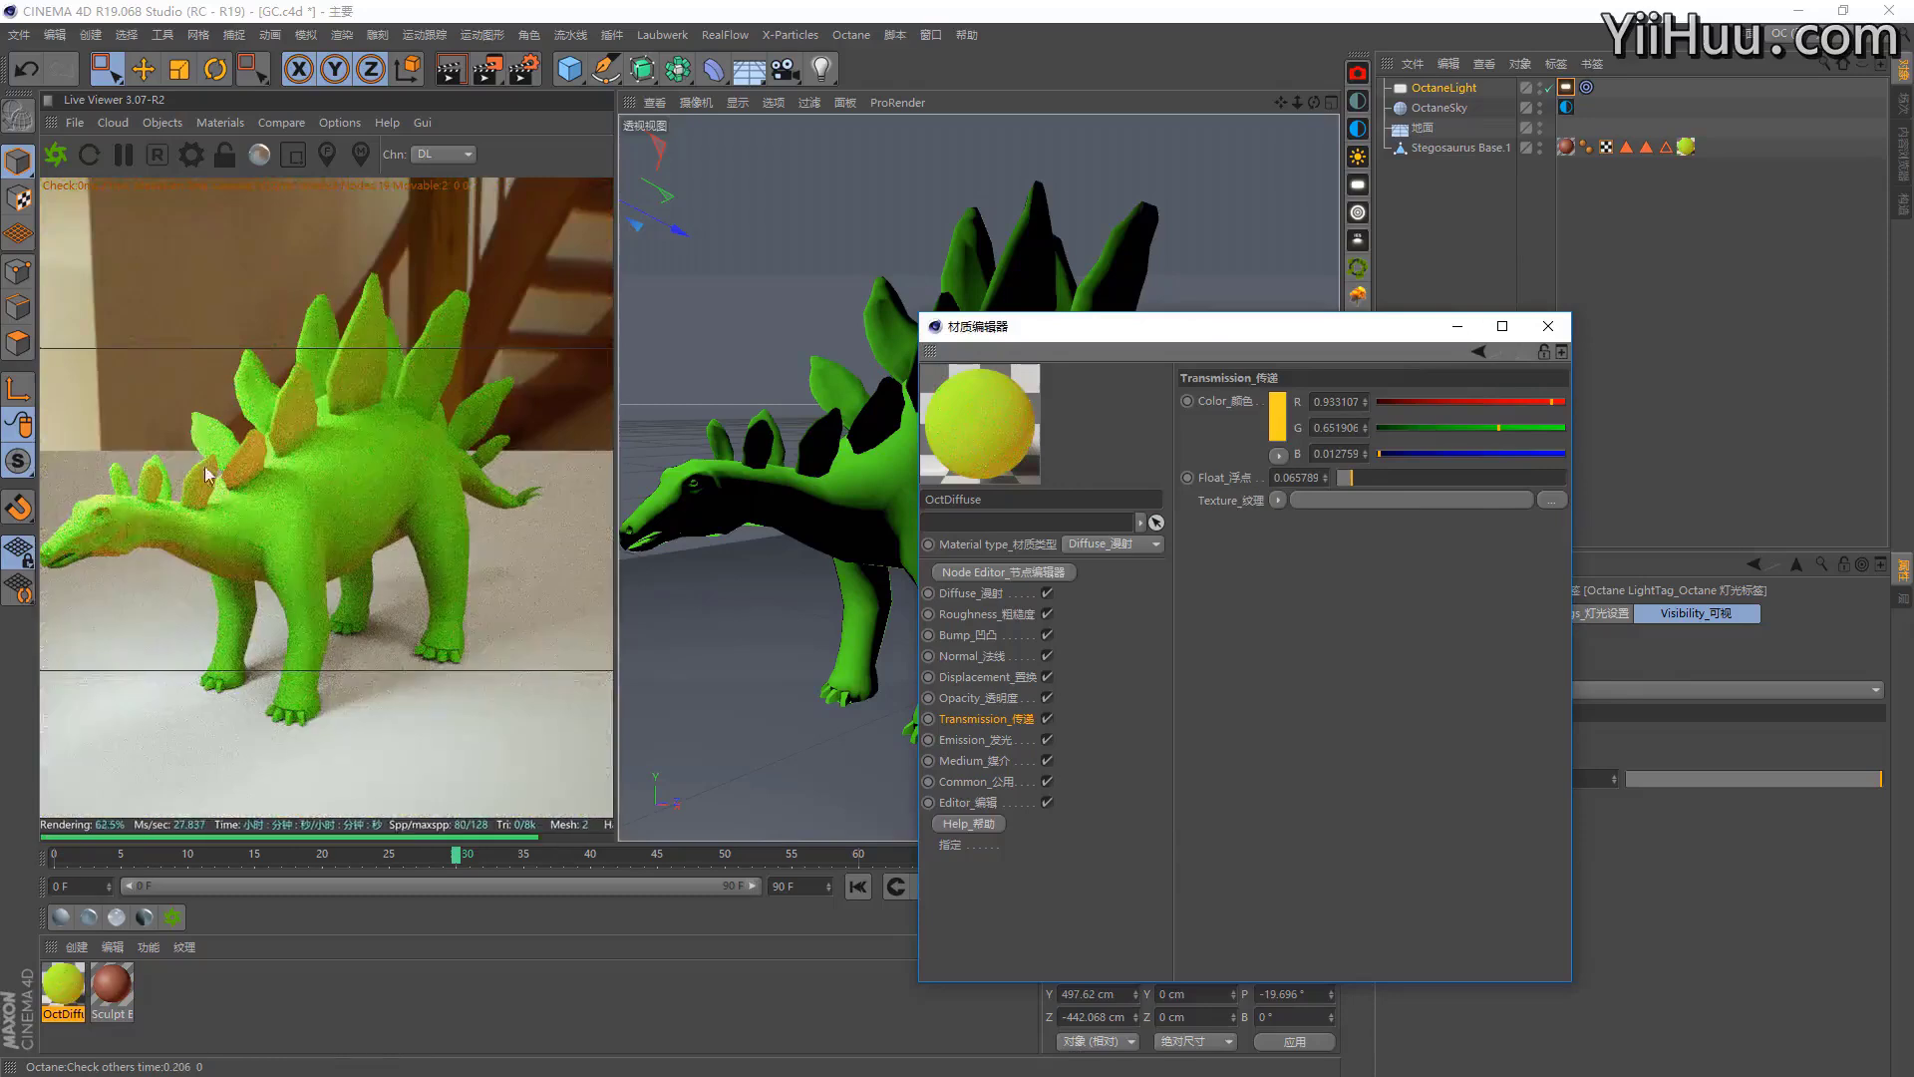
click(1548, 327)
mouse_move(799, 488)
alt+mouse_down()
mouse_move(1016, 498)
mouse_move(848, 554)
mouse_move(924, 526)
alt+mouse_up()
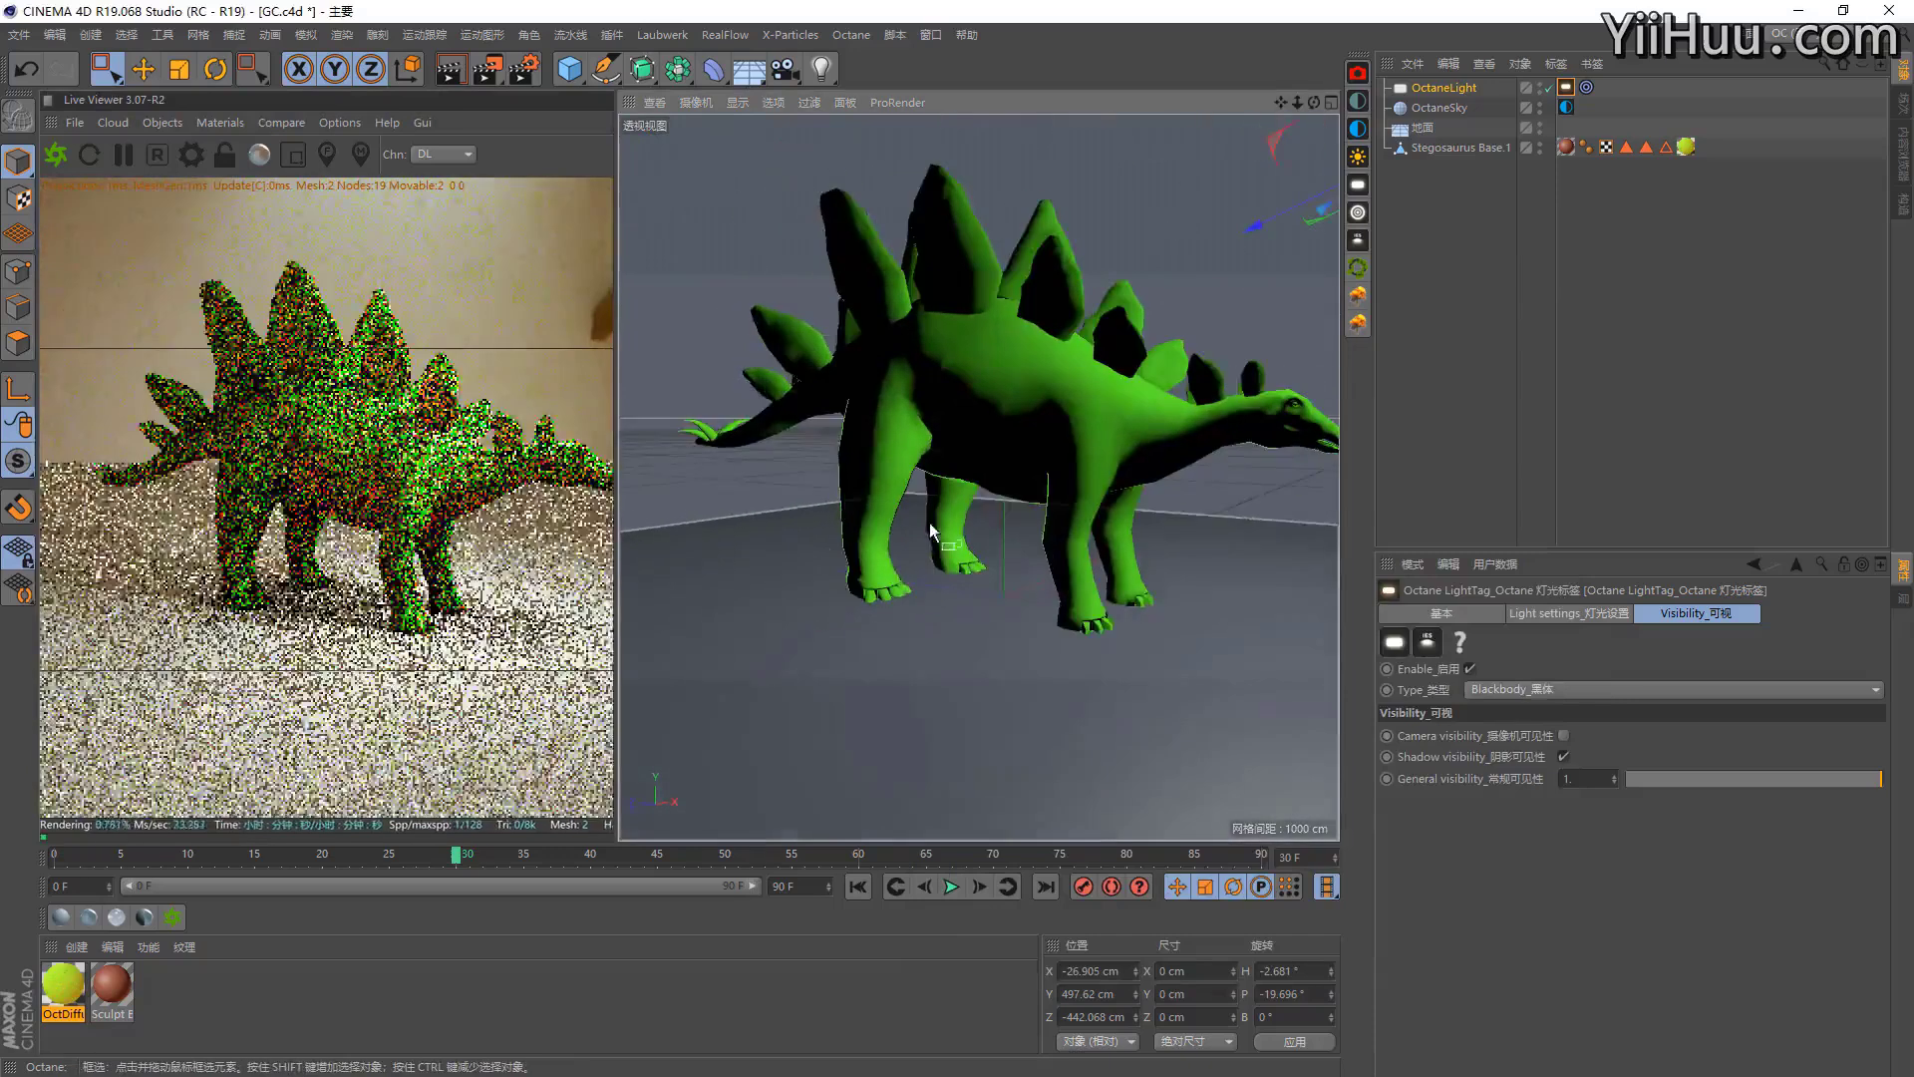
Select the Stegosaurus, view it close from the front-left, and reopen the OctDiffuse material's settings.
scroll(1061, 405, up, 3)
click(1045, 518)
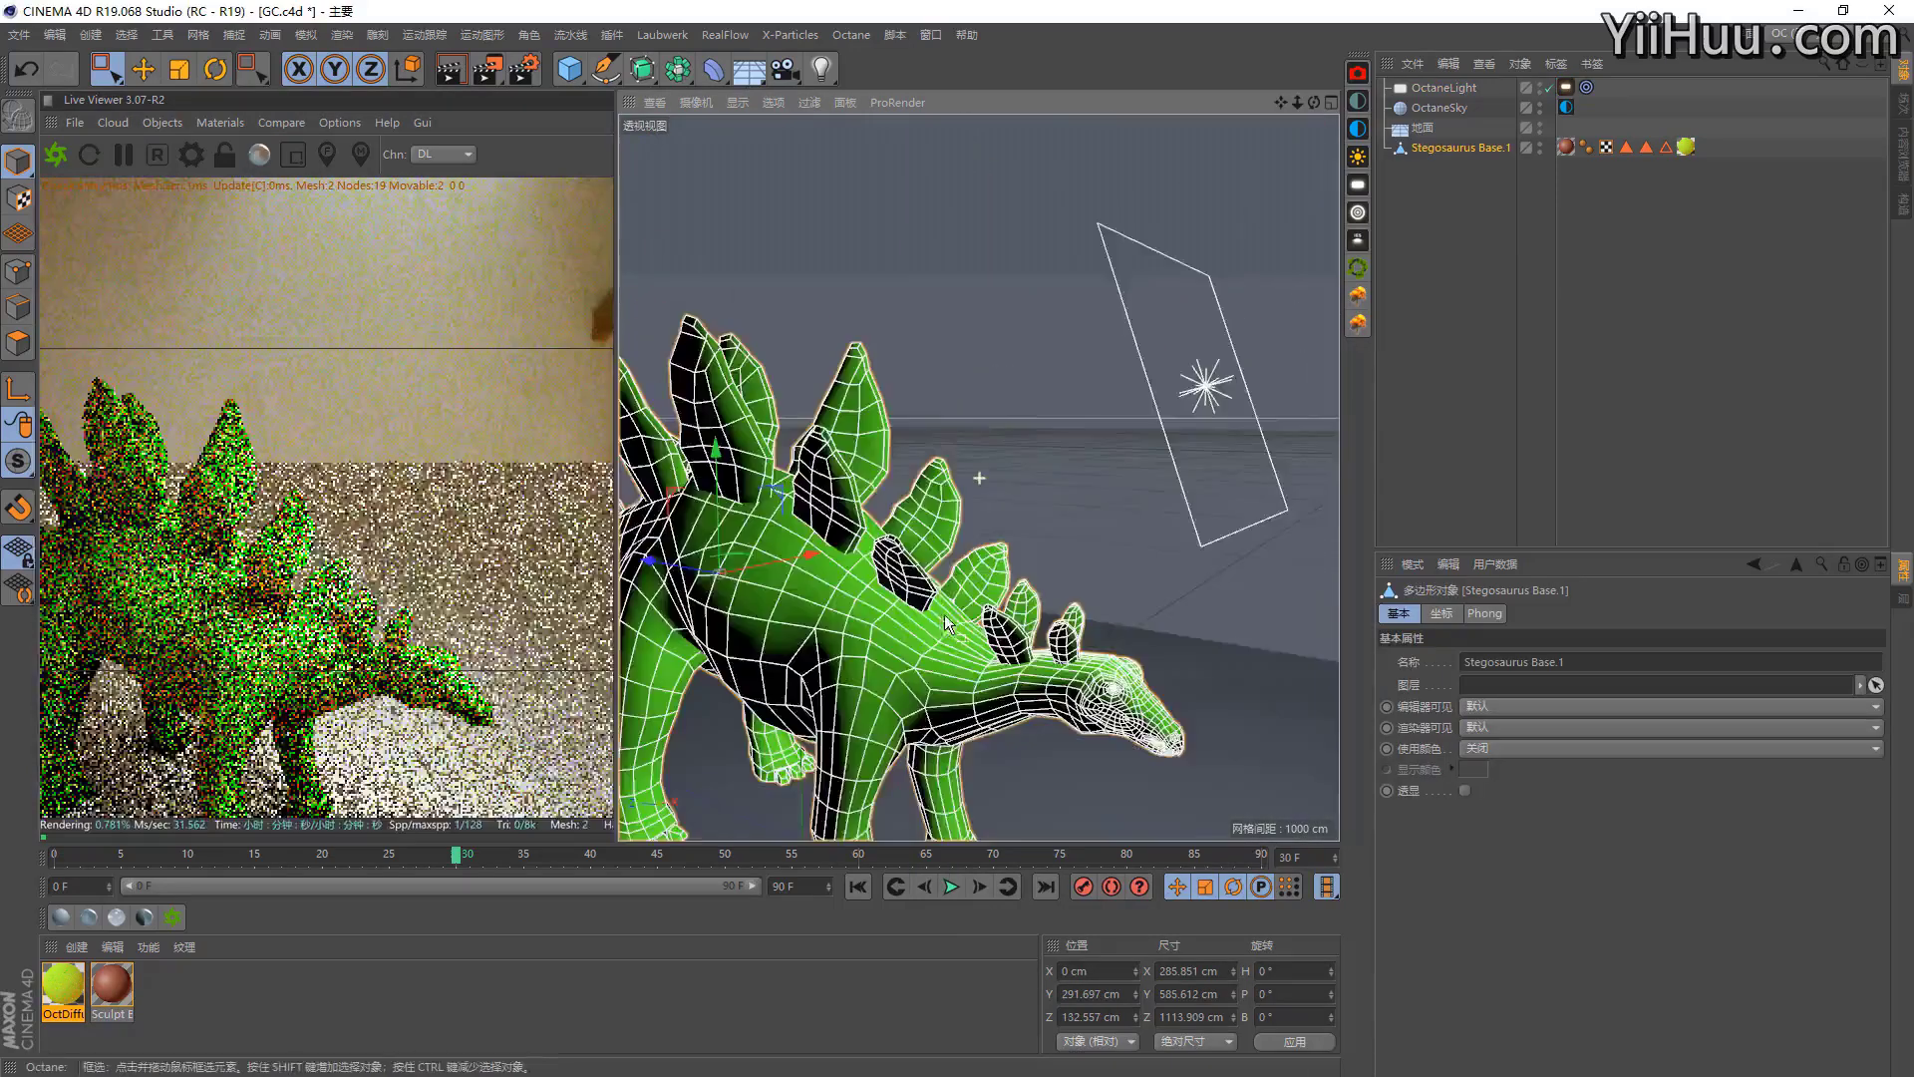
alt+drag(1045, 518, 1003, 537)
mouse_move(878, 514)
alt+mouse_down()
mouse_move(1326, 496)
mouse_move(1065, 454)
mouse_move(810, 321)
alt+mouse_up()
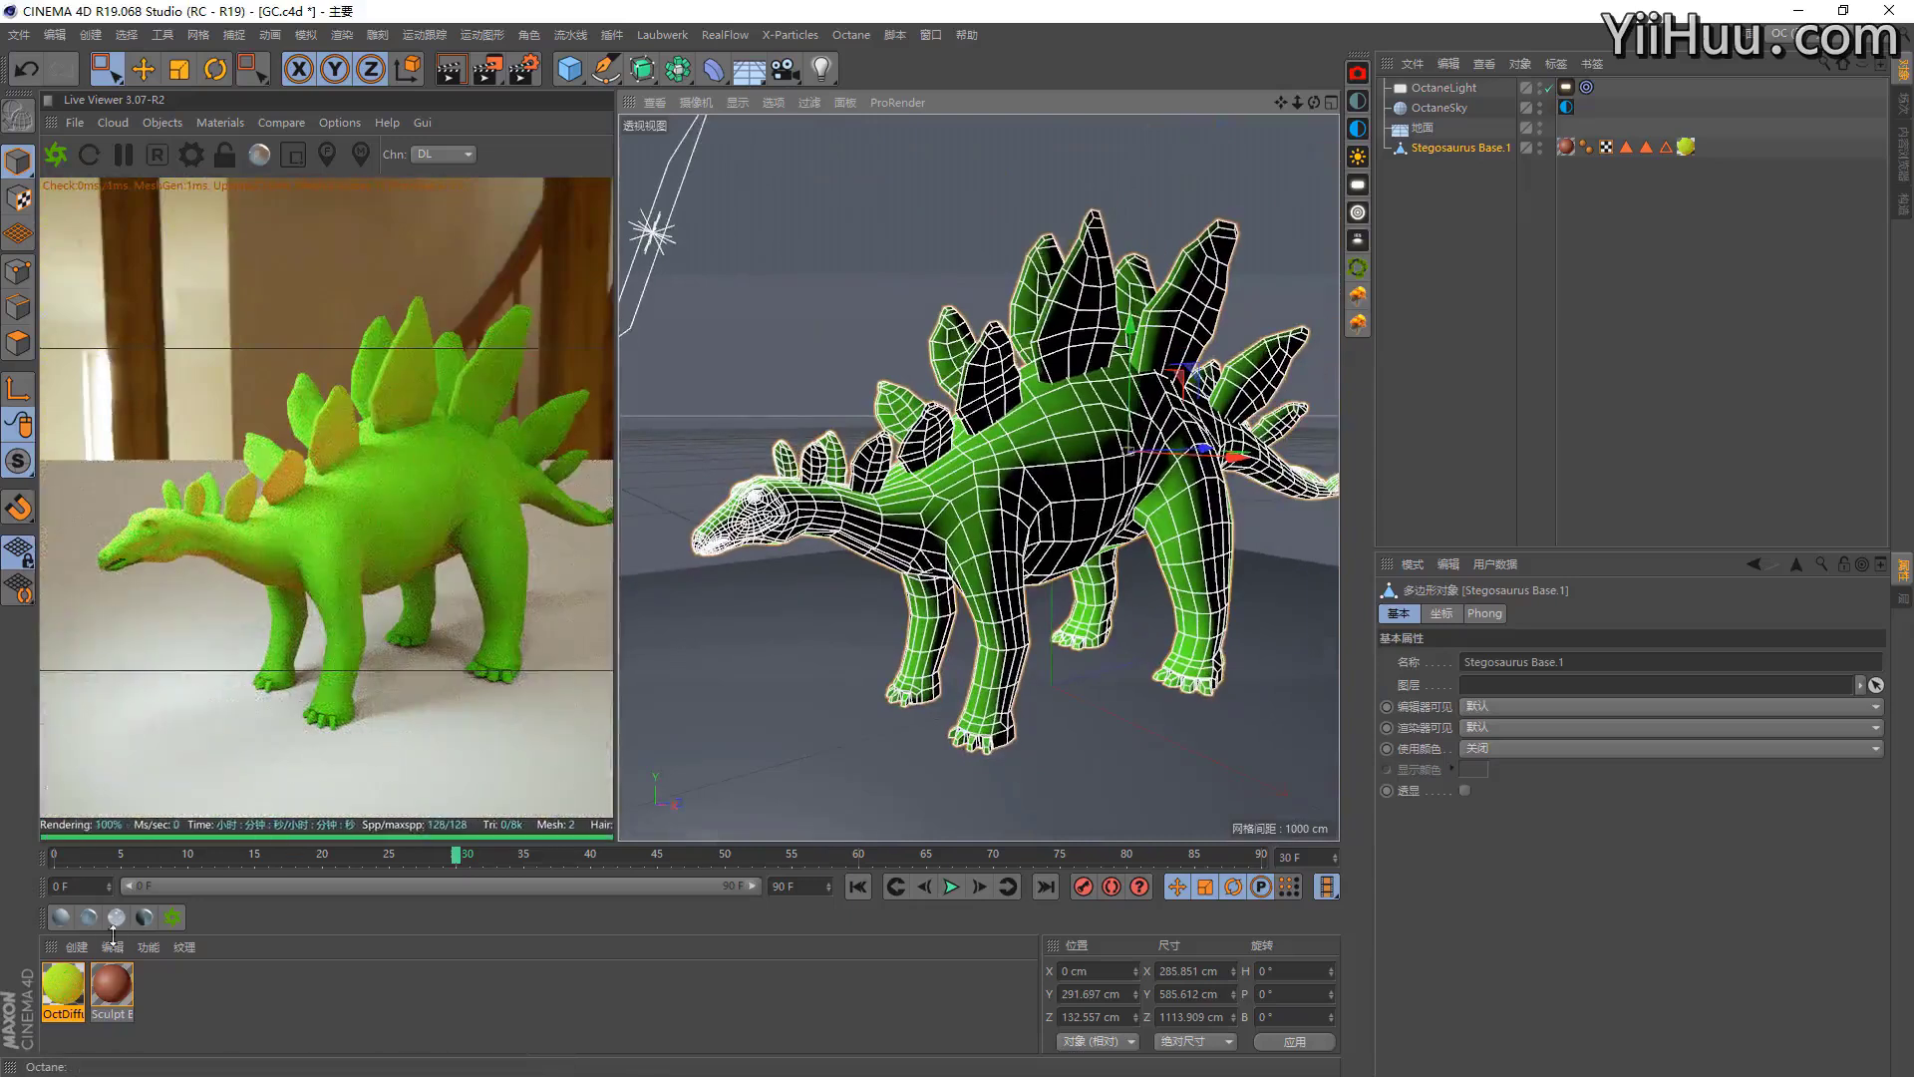
double_click(63, 982)
drag(594, 140, 1184, 259)
click(1082, 470)
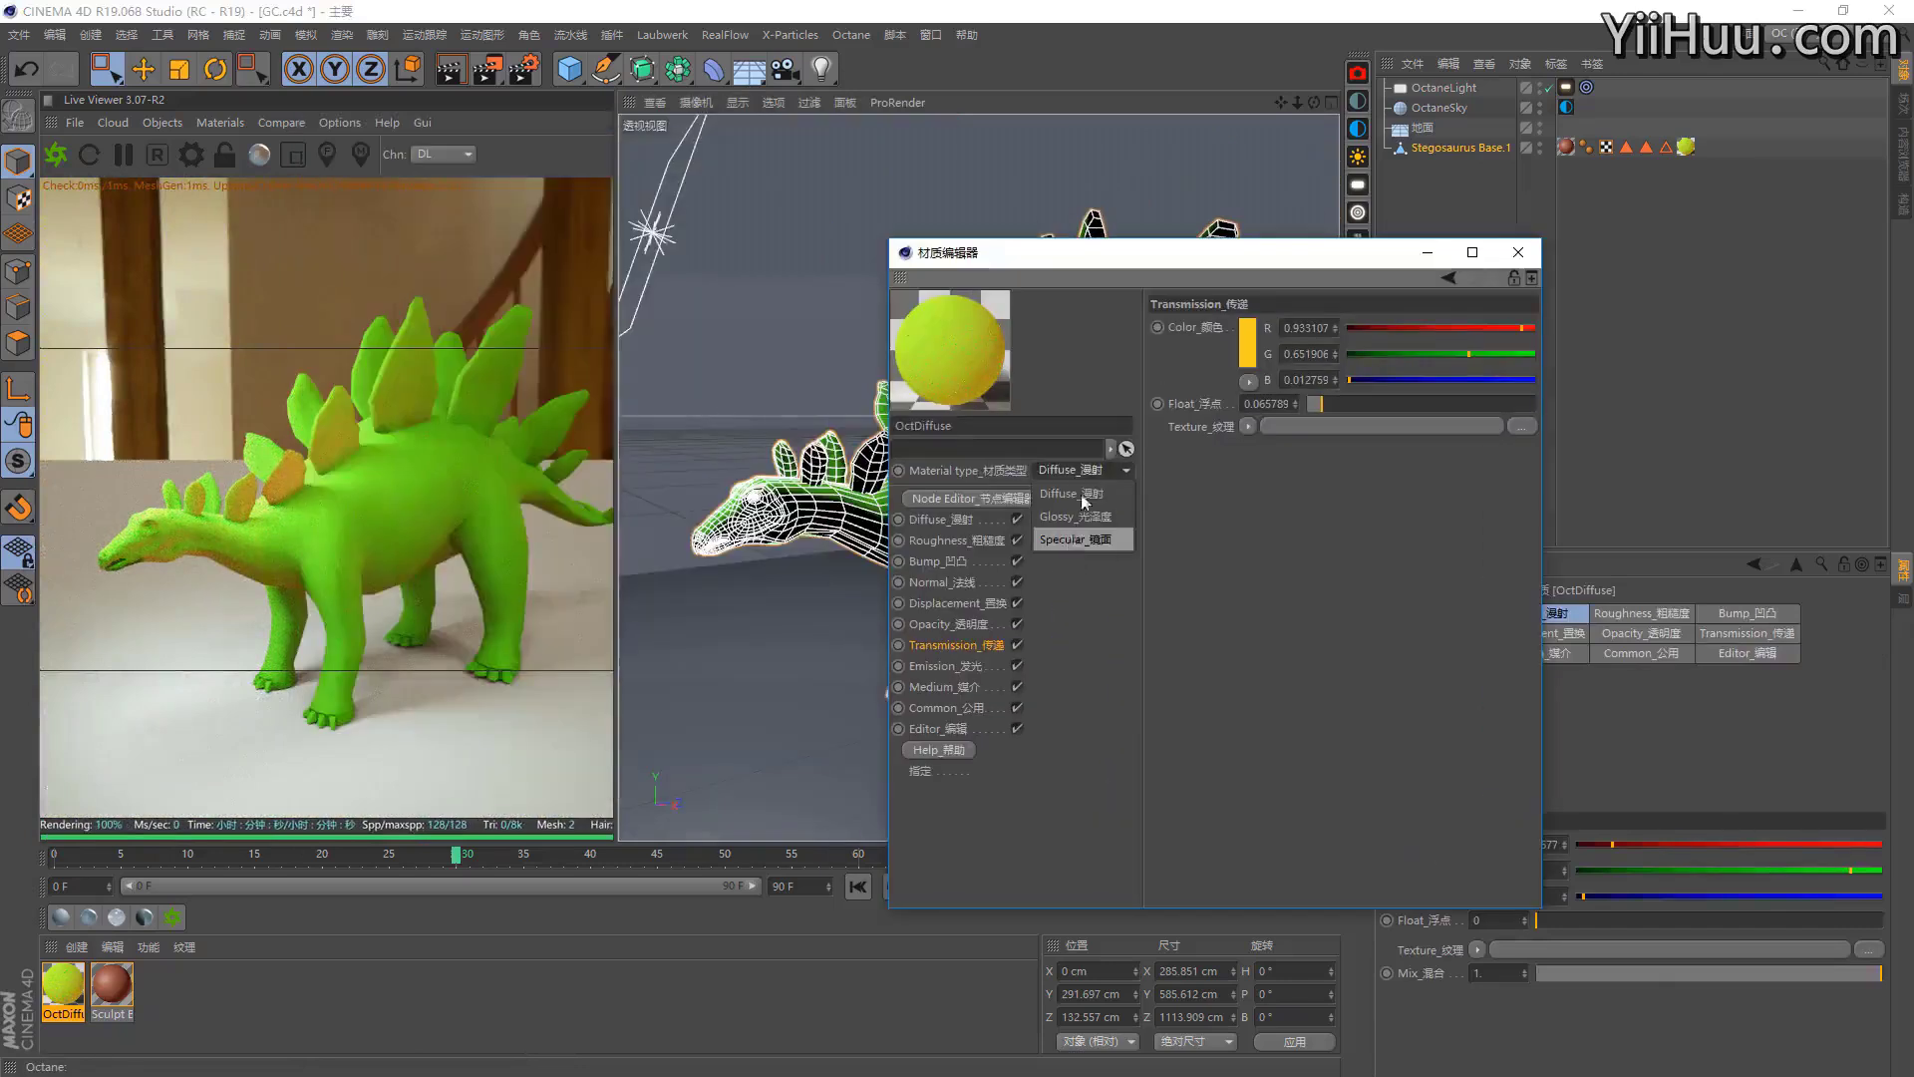
click(1113, 636)
alt+drag(686, 656, 643, 648)
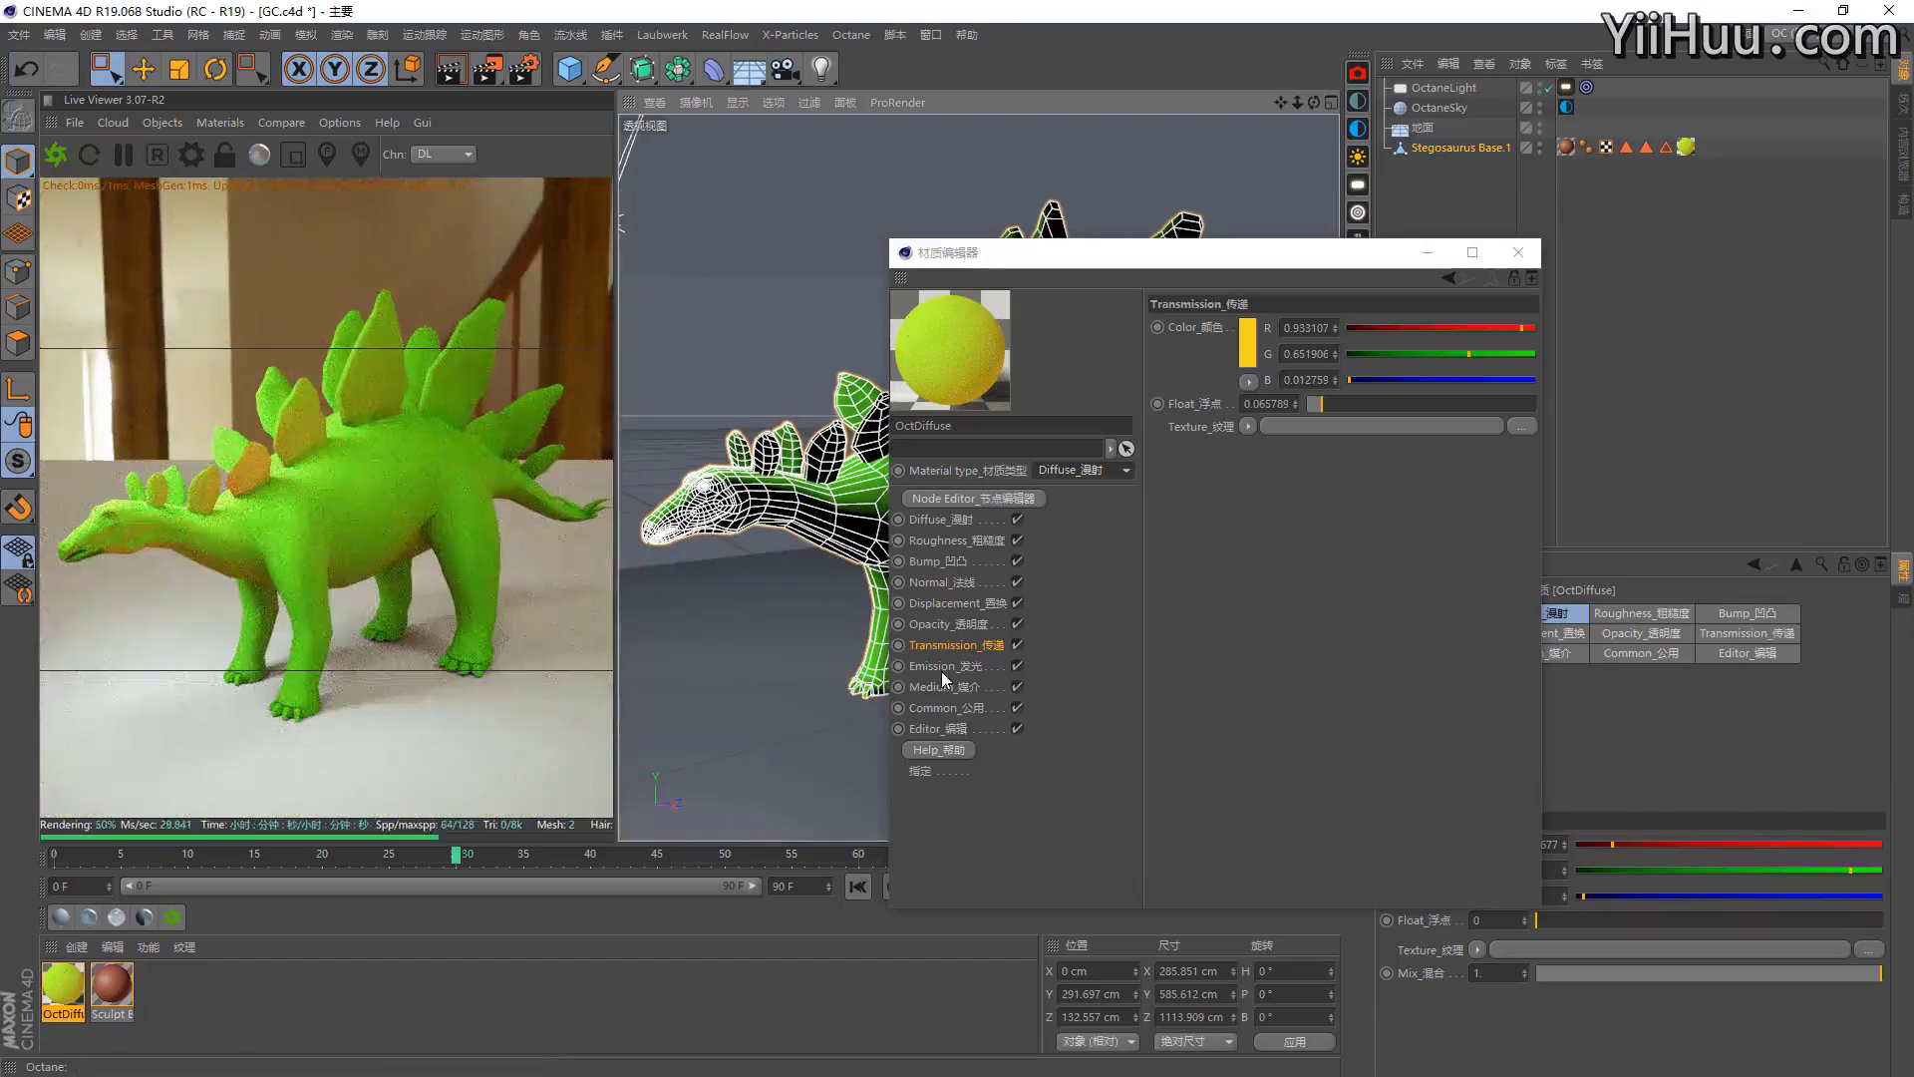
click(972, 666)
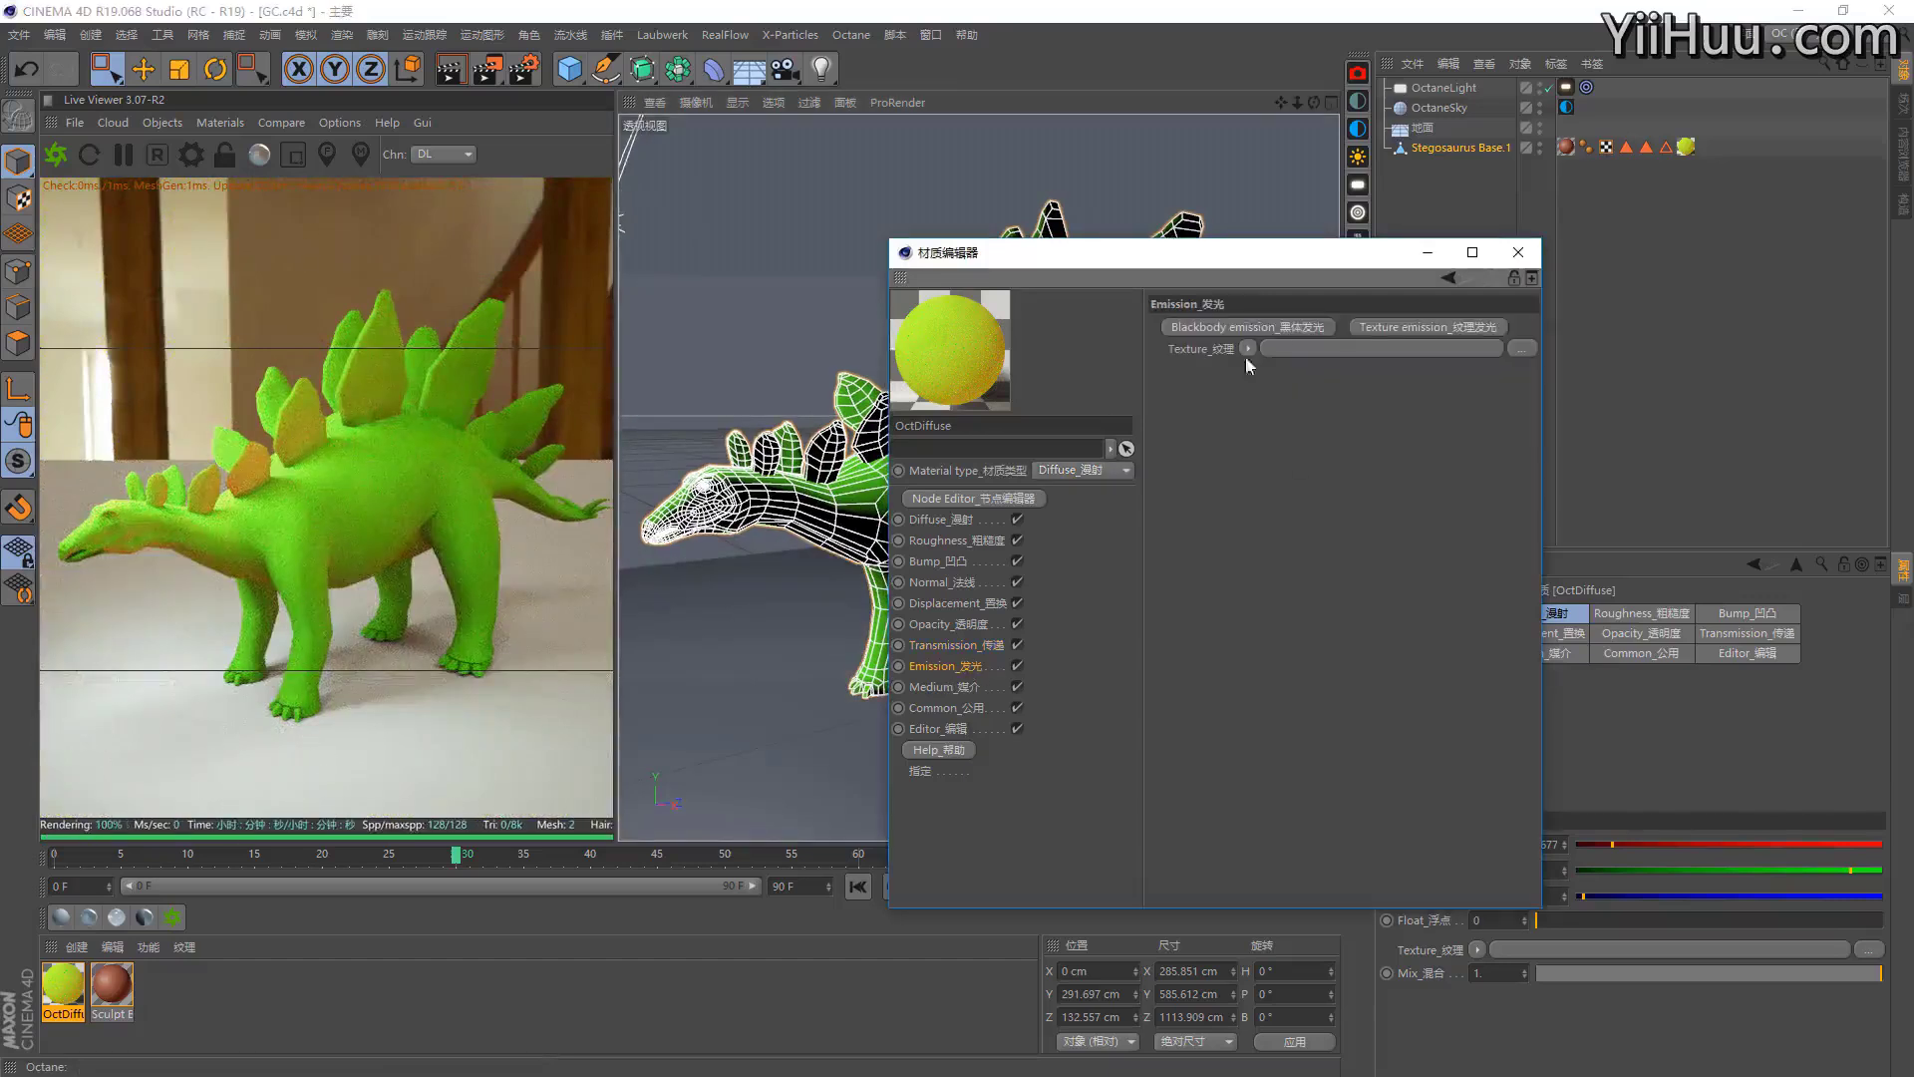
drag(1265, 254, 1396, 210)
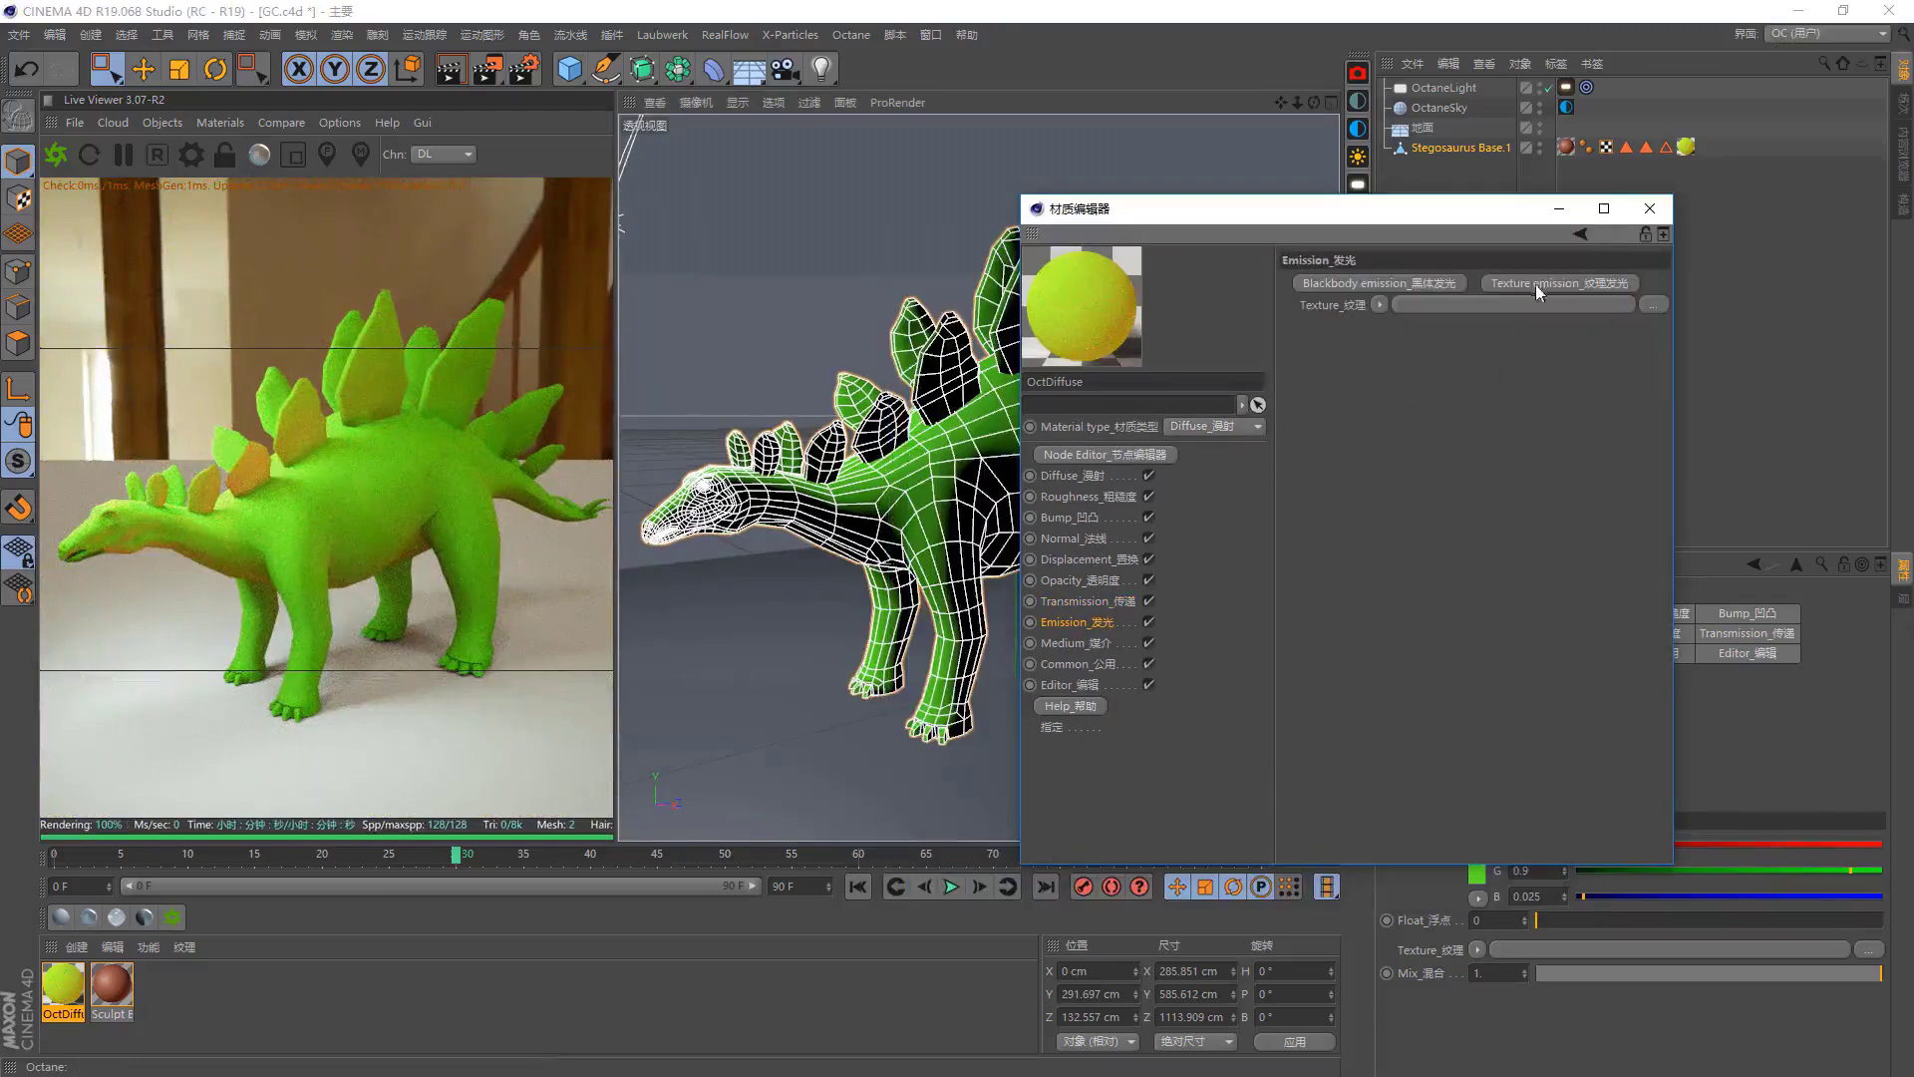
click(1114, 606)
click(1381, 383)
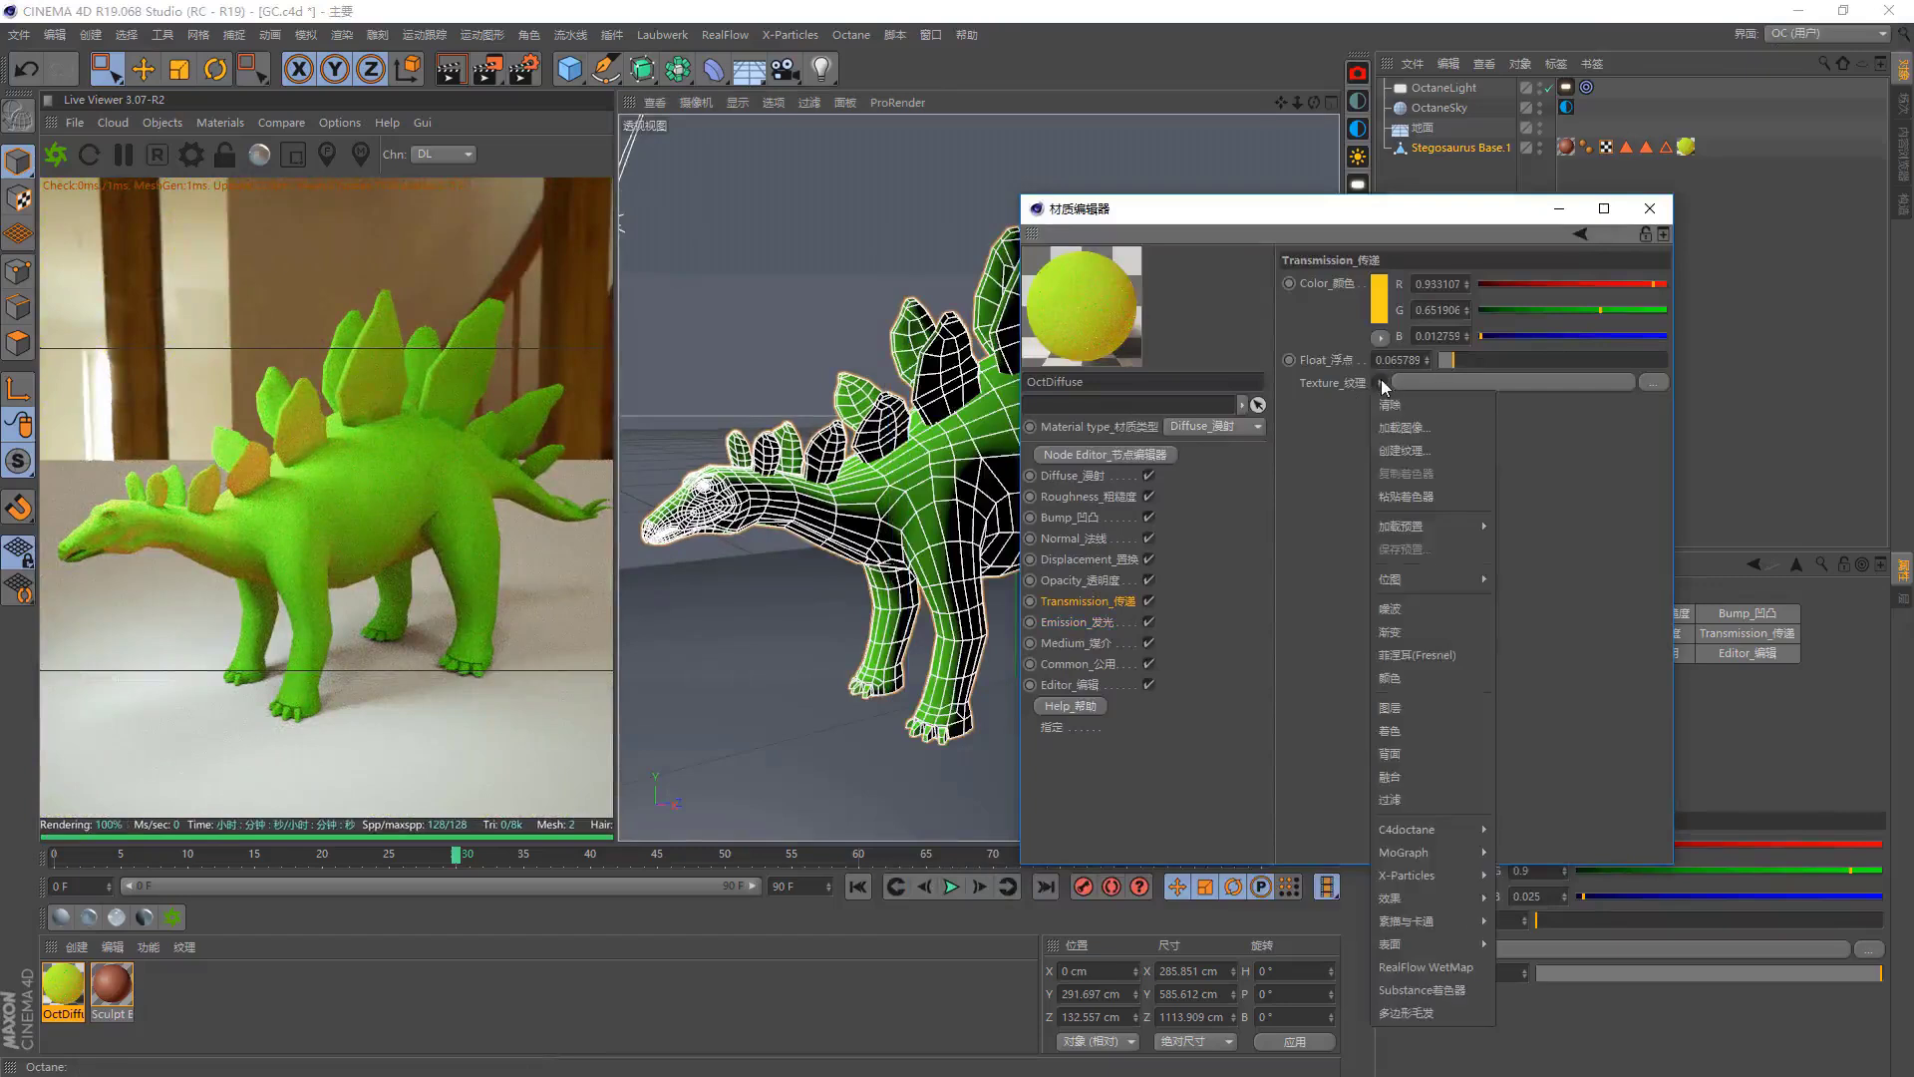
click(1401, 611)
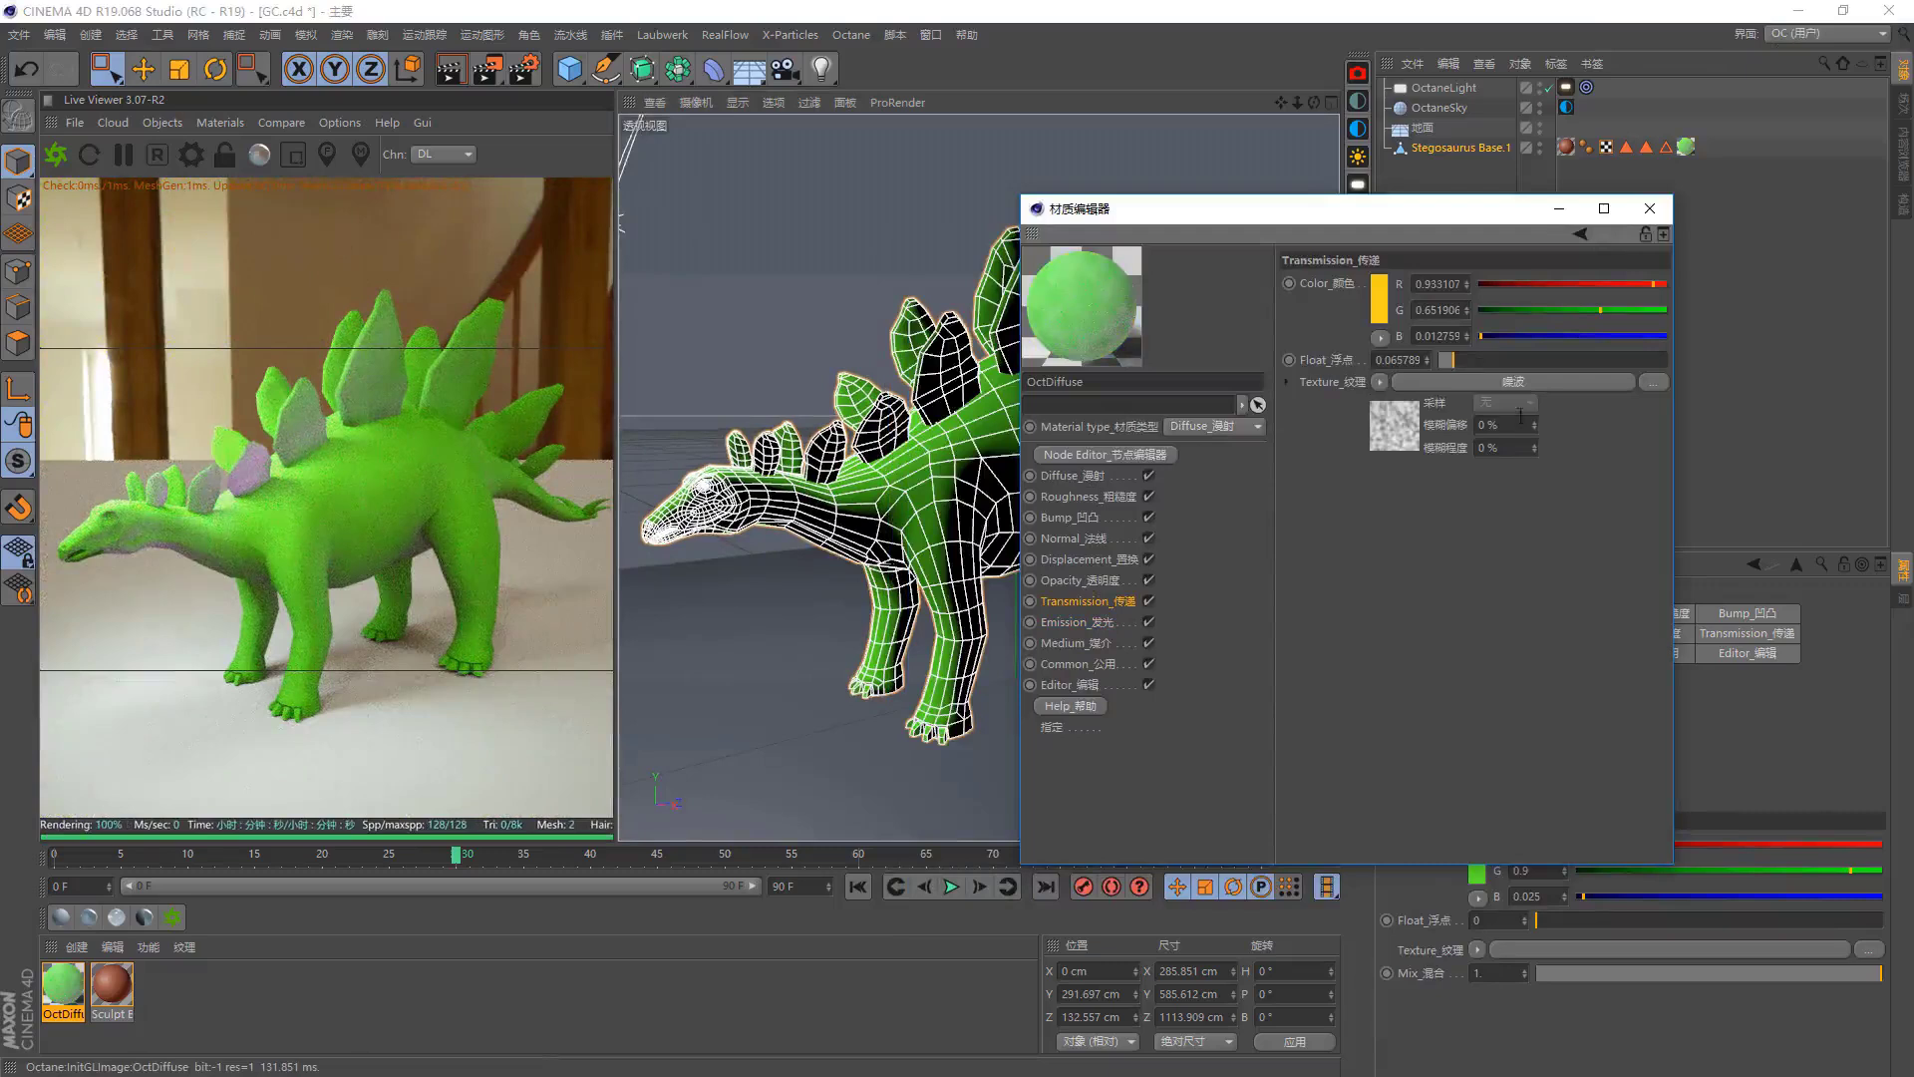
click(1385, 380)
click(1419, 403)
click(1094, 643)
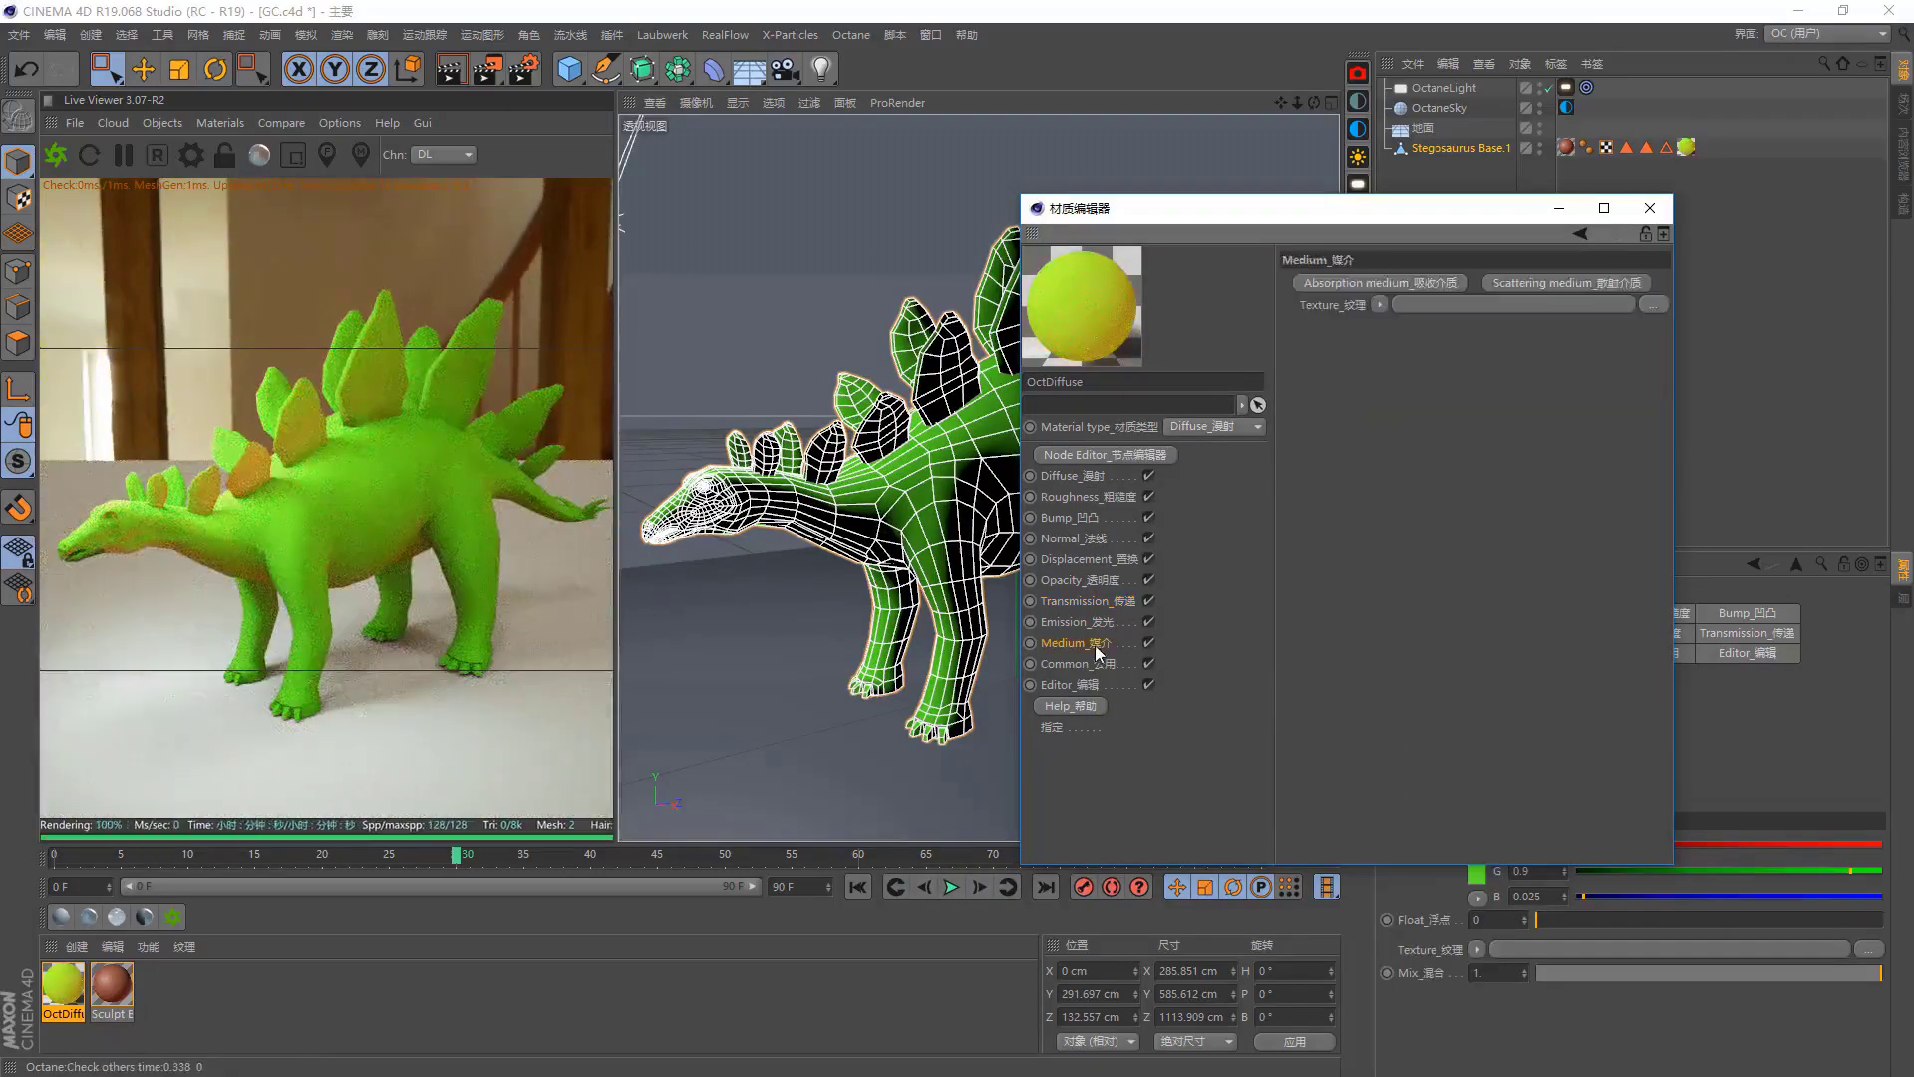
click(1107, 601)
click(1102, 646)
click(1079, 643)
click(1087, 601)
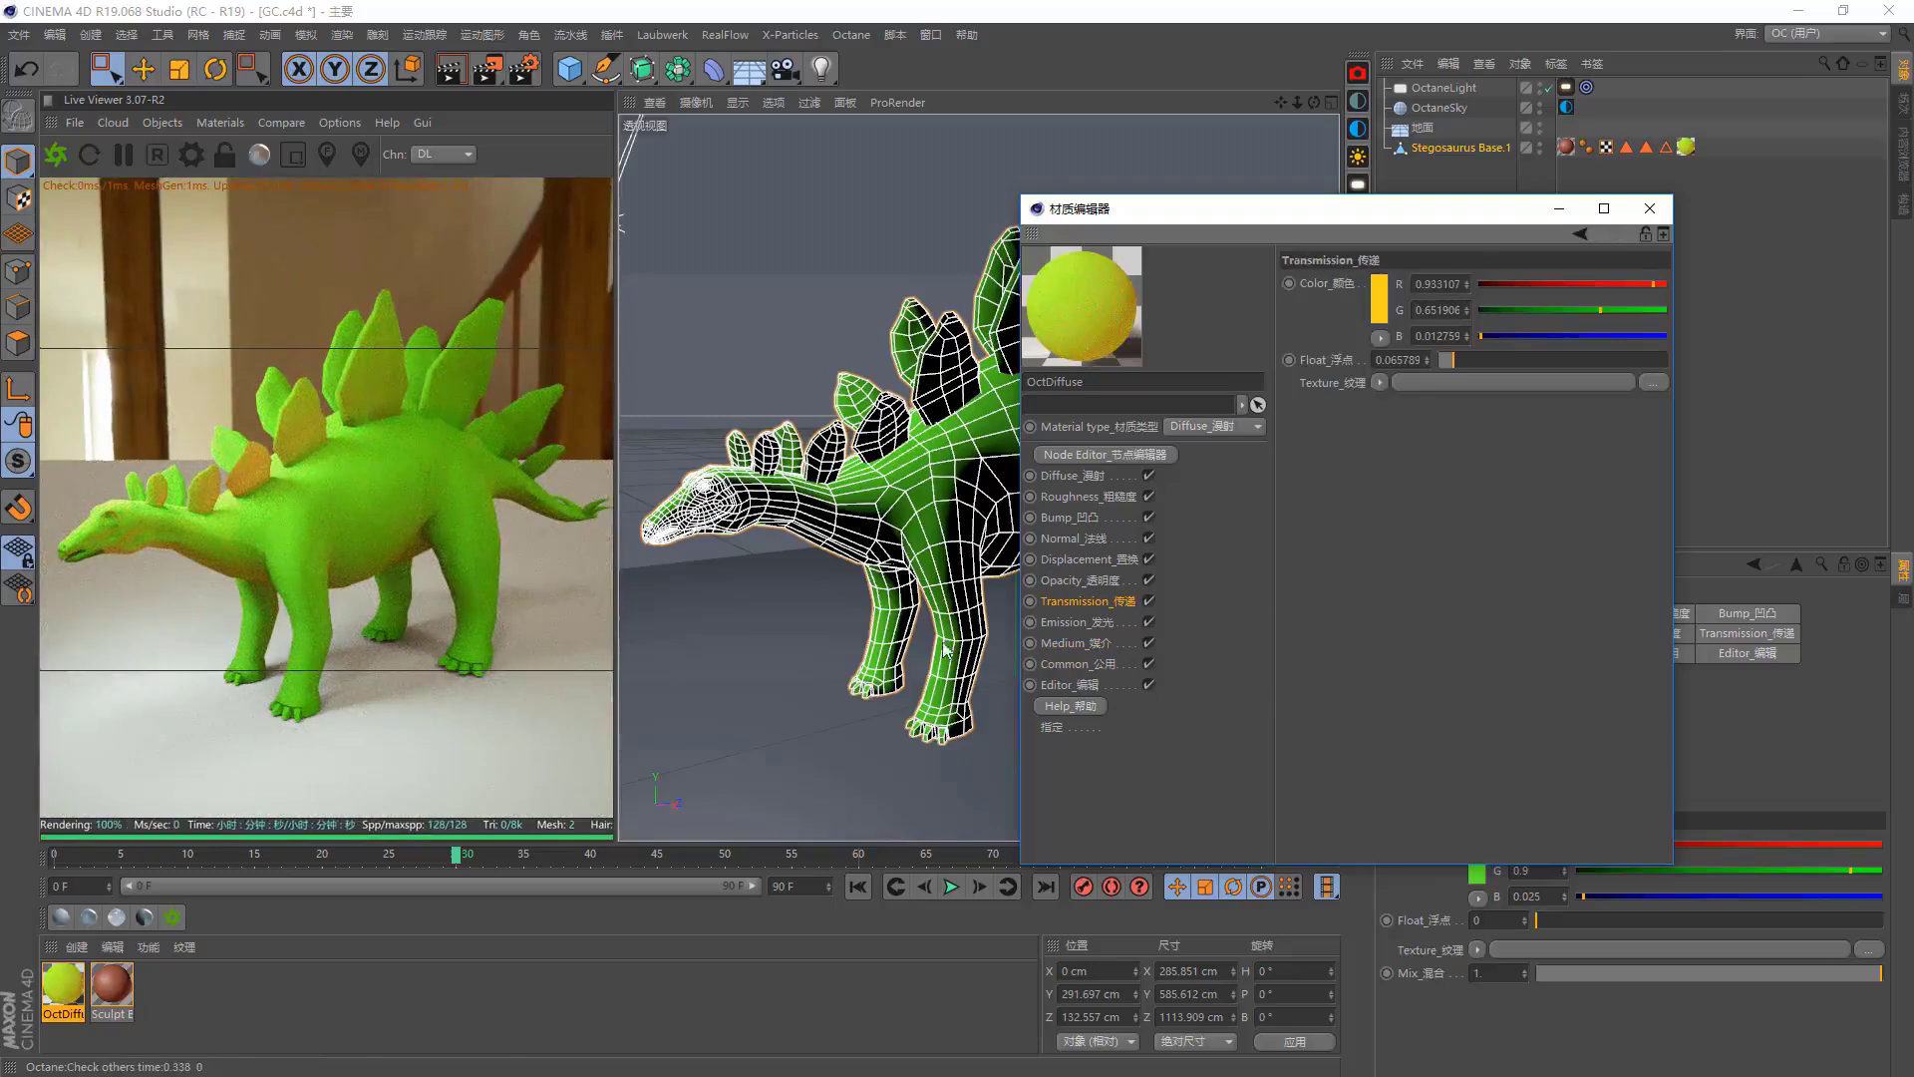
click(841, 403)
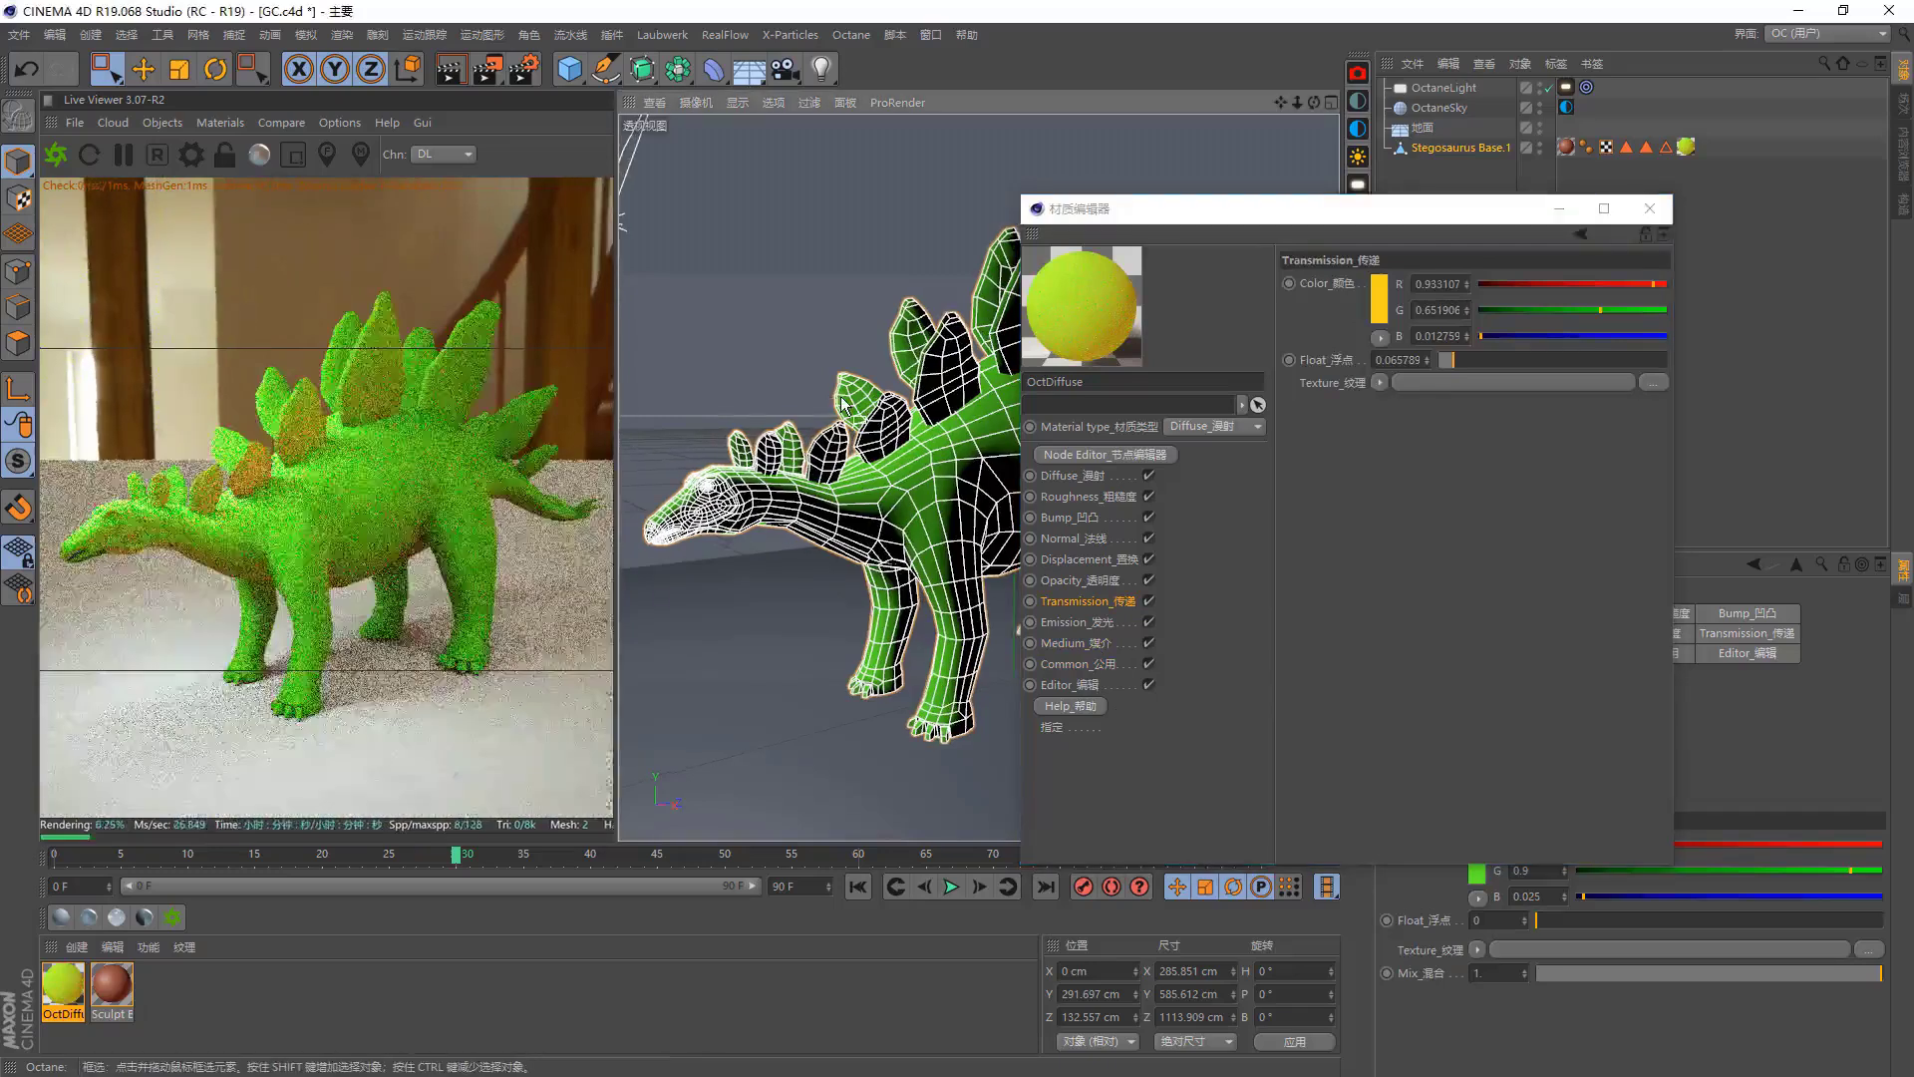